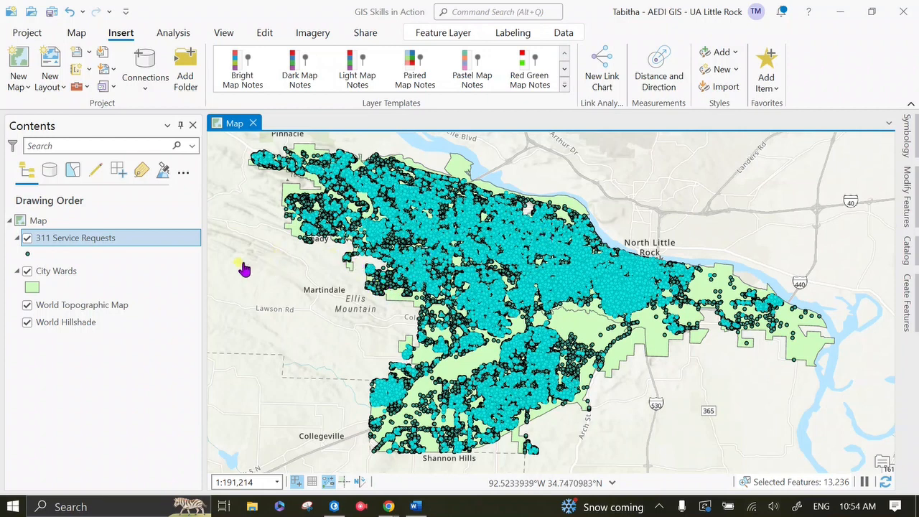
Step: Open the 311 Service Requests attribute table and review the issue_type values available in the Street Lights clause of Select By Attributes
right_click(135, 240)
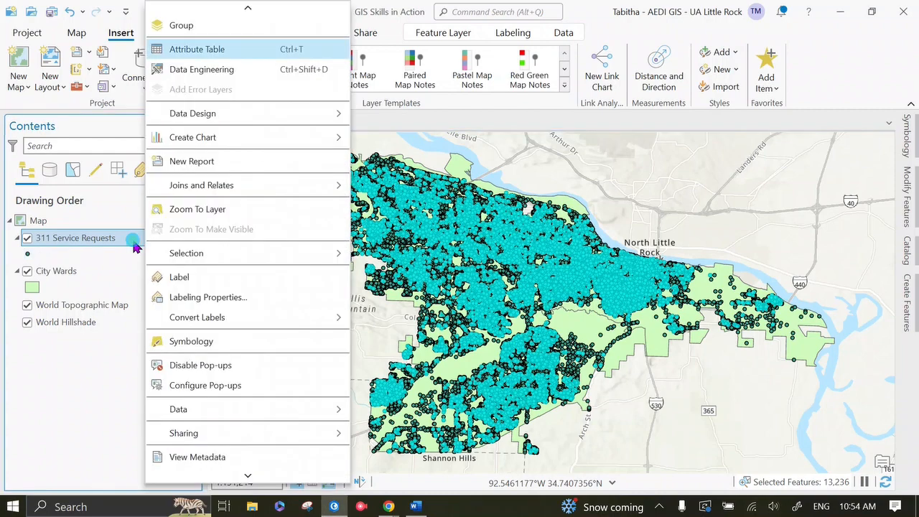
click(190, 51)
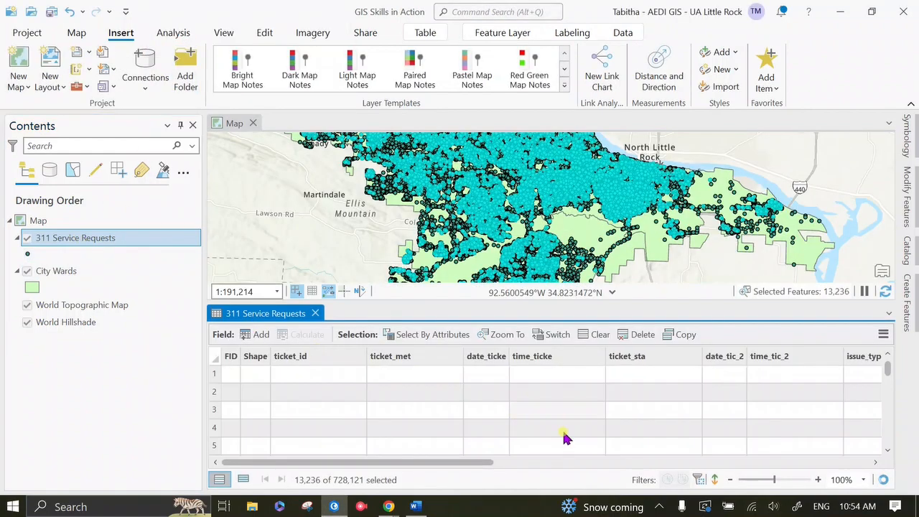
click(418, 336)
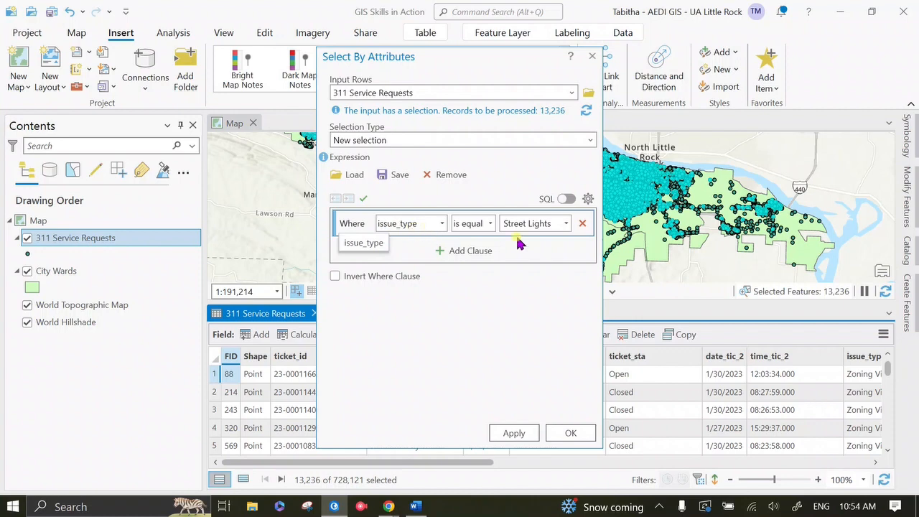
click(566, 223)
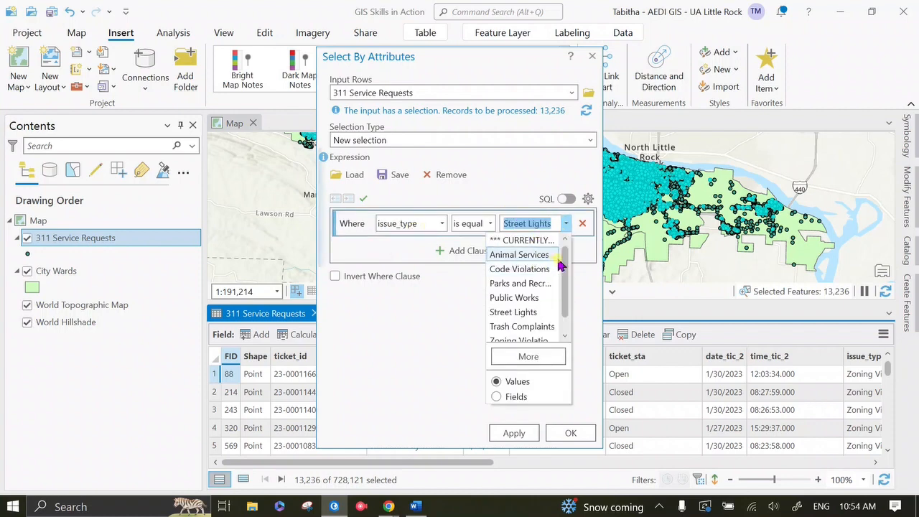
drag(564, 256, 562, 266)
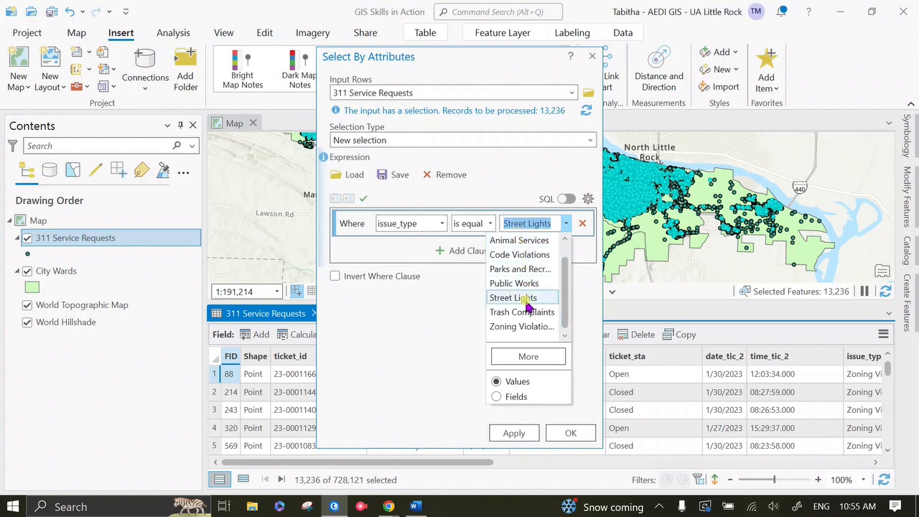
click(437, 331)
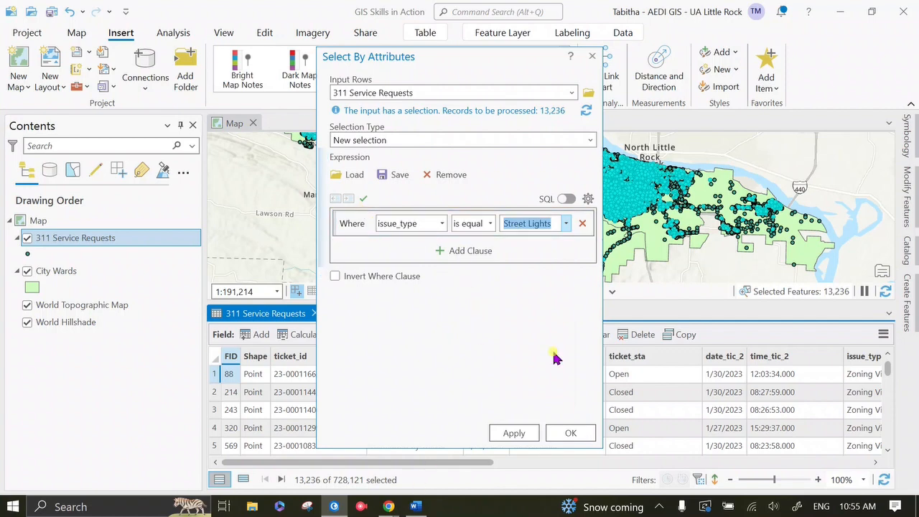
click(591, 56)
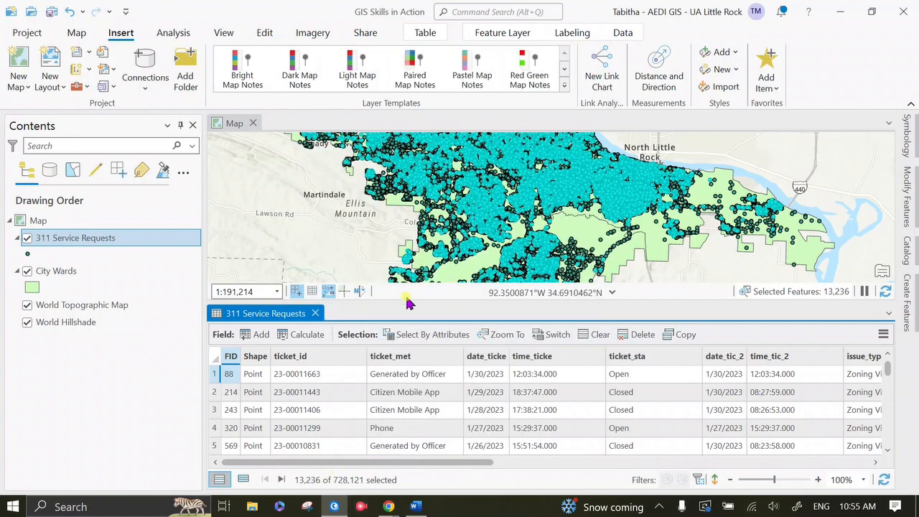
Step: Enlarge the attribute table and show only its selected records, with the issue_type field in view
drag(450, 302, 474, 137)
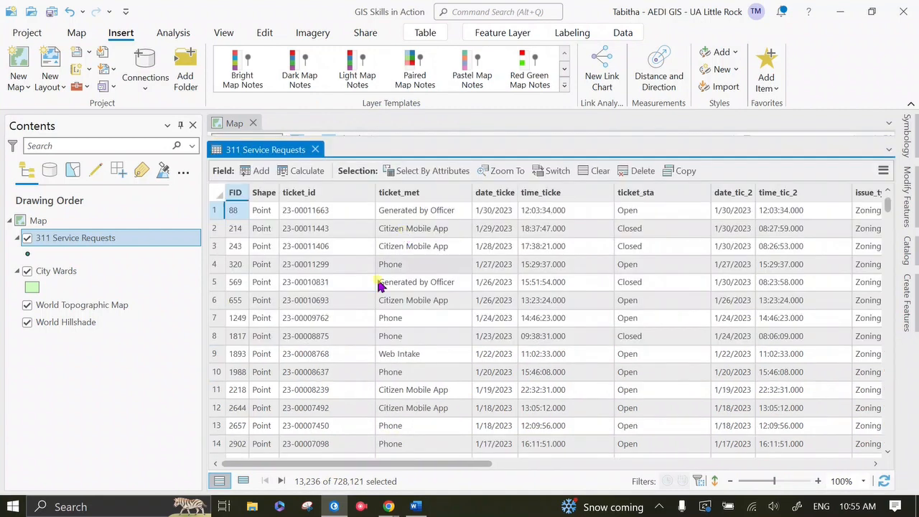
click(243, 481)
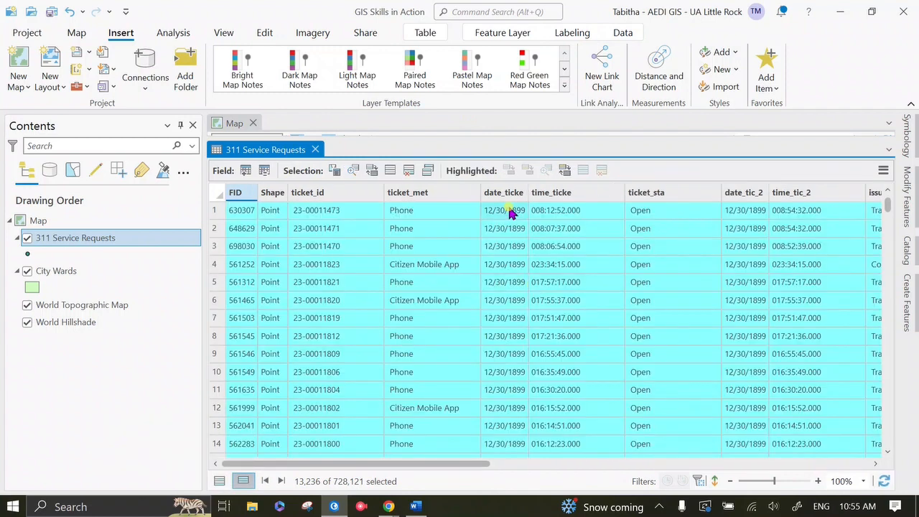
drag(369, 465, 550, 466)
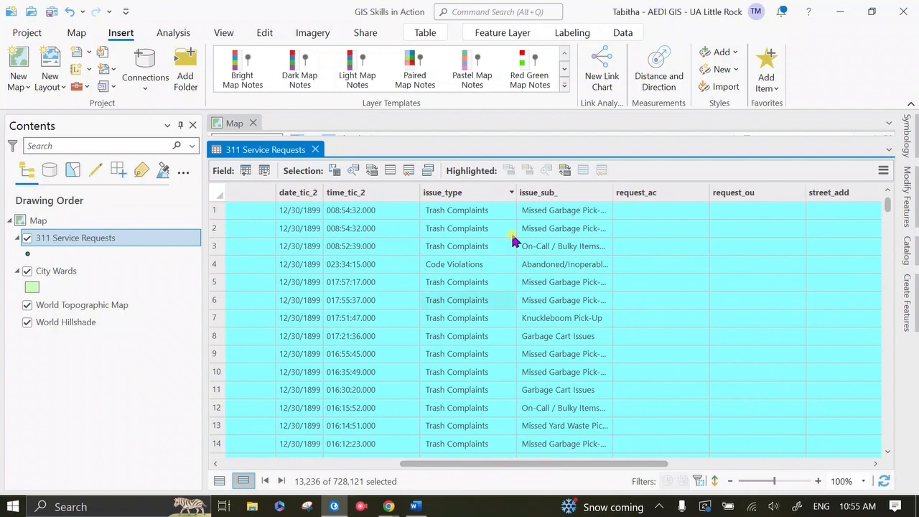
Step: Sort the selected records by issue_type ascending and then descending, and look through the issue types further down the list
click(488, 192)
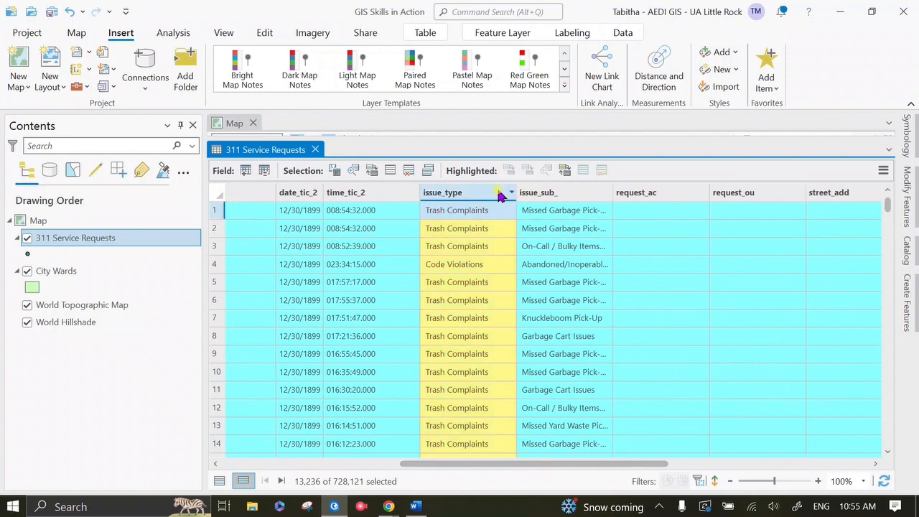
right_click(500, 192)
click(447, 176)
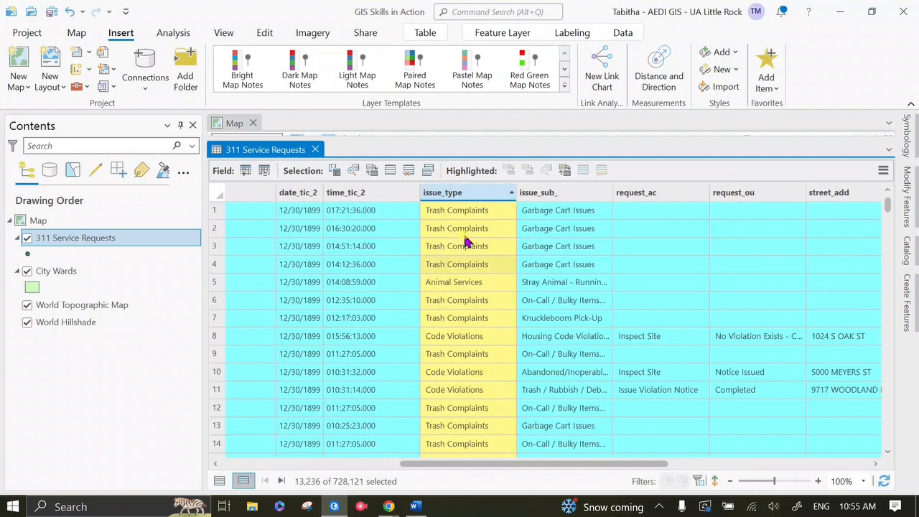
right_click(472, 192)
click(370, 211)
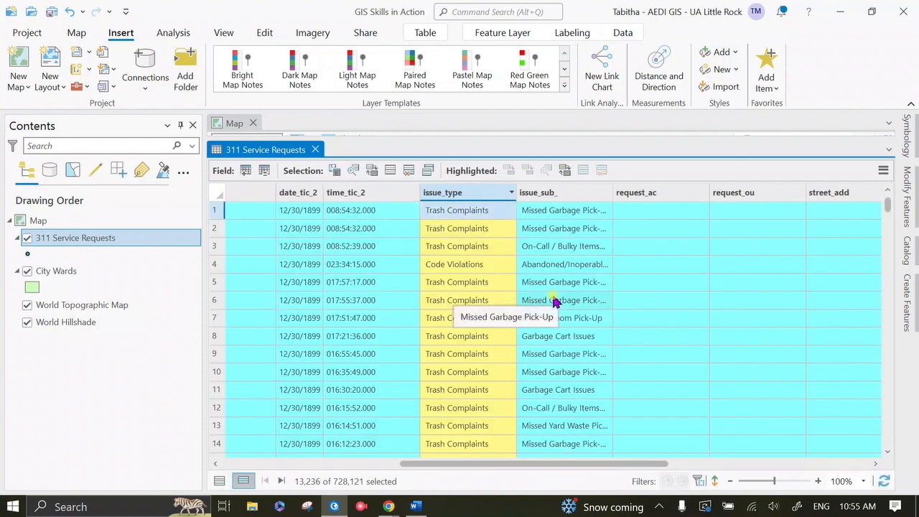
scroll(633, 336, down, 6)
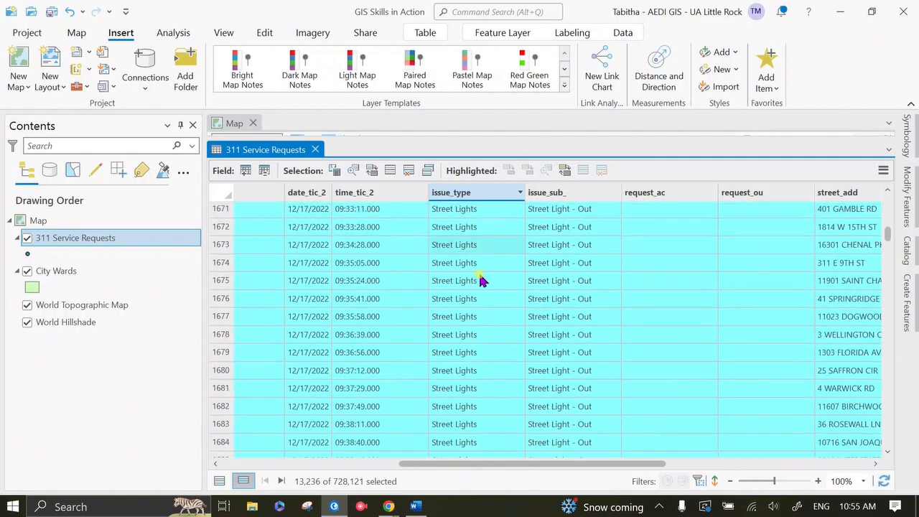
scroll(755, 368, down, 5)
drag(887, 234, 885, 205)
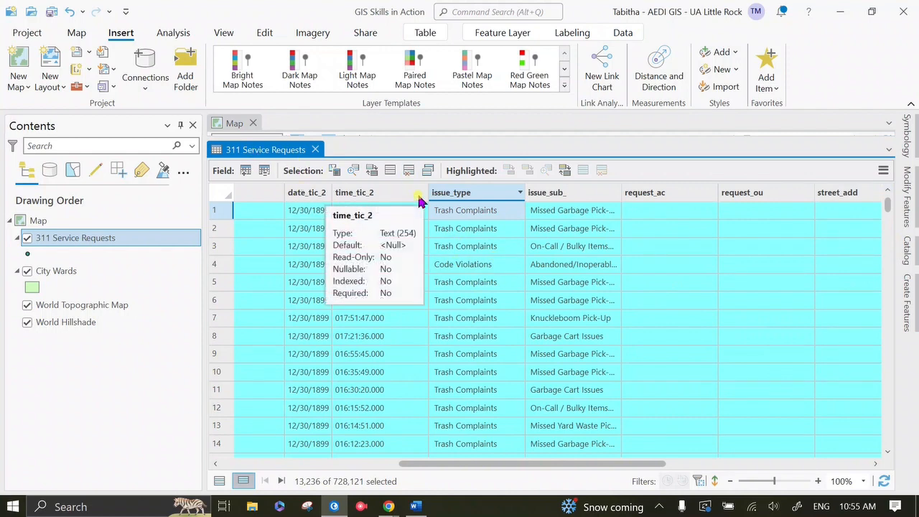
Step: Switch the issue_type sort to ascending again and return it to descending
click(480, 195)
right_click(481, 195)
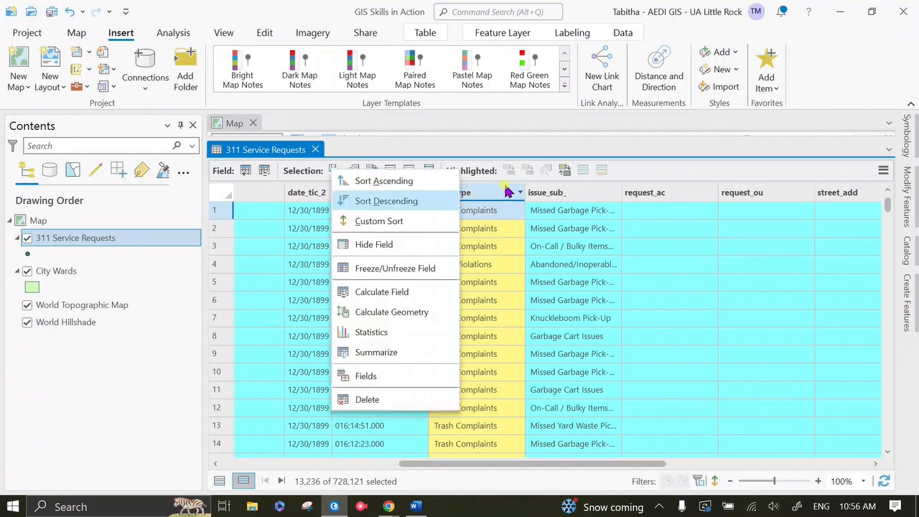
click(403, 181)
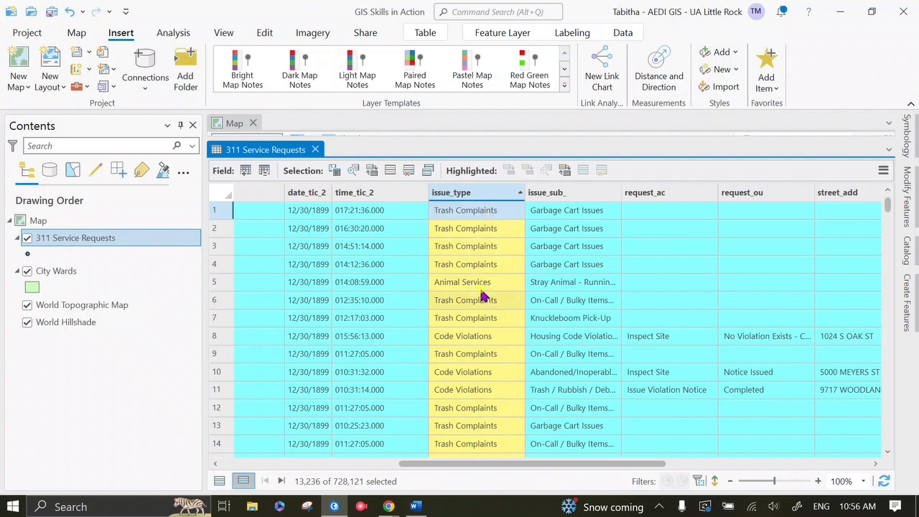
right_click(439, 192)
click(354, 214)
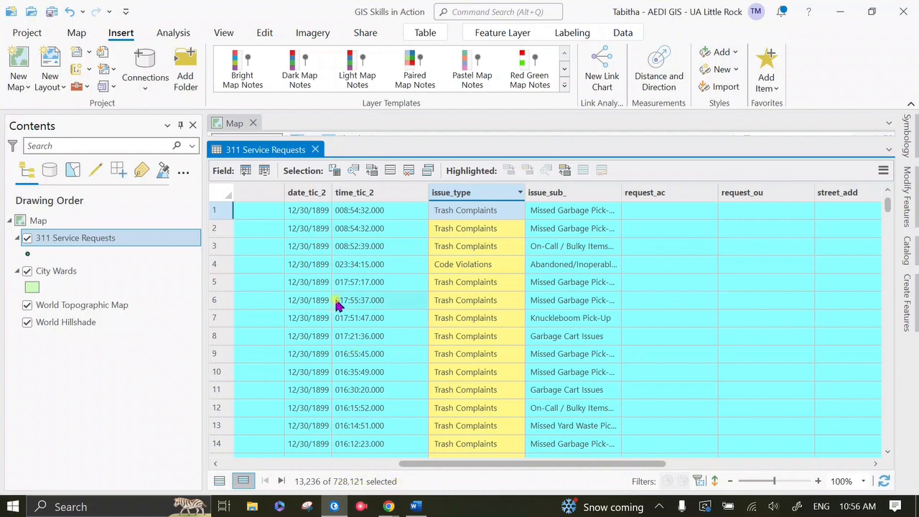
Step: Close the 311 Service Requests attribute table and clear the selection of features on the map
click(313, 150)
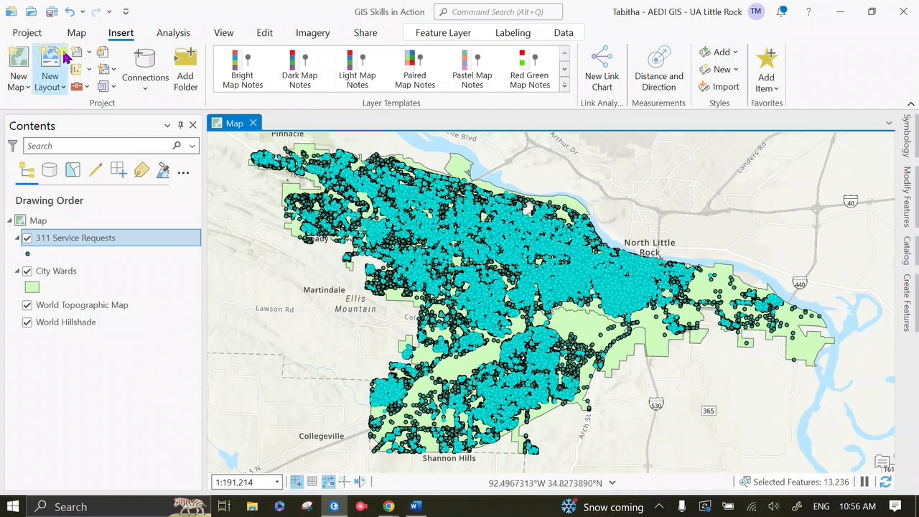
click(77, 33)
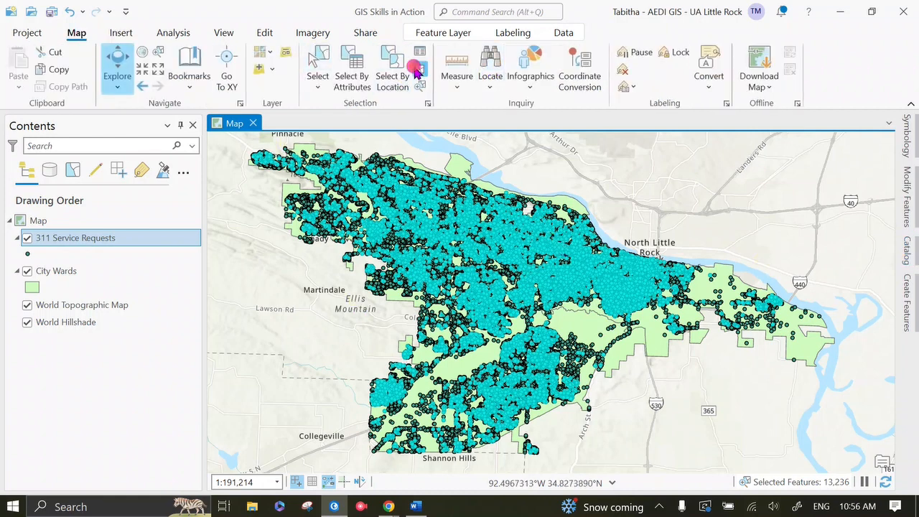
click(417, 69)
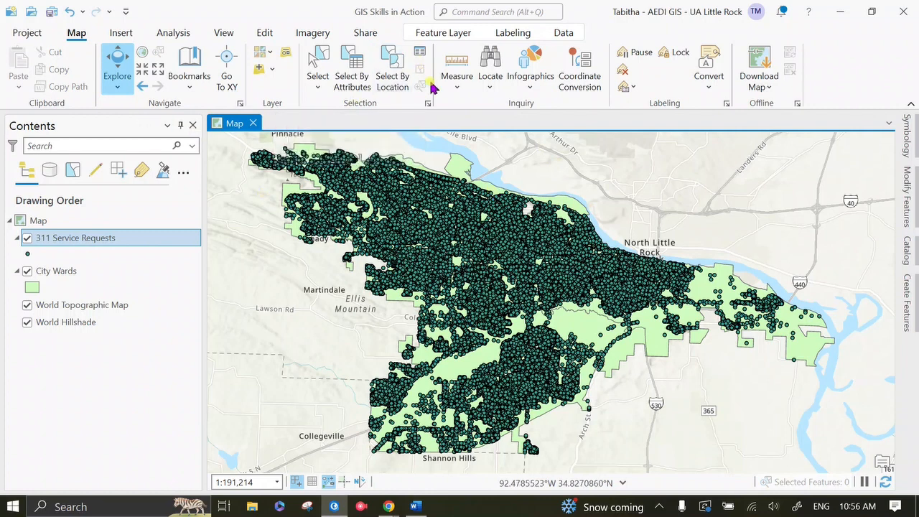
Step: Create a file geodatabase named ServiceRequests in the project's 3.1_Data folder
click(905, 254)
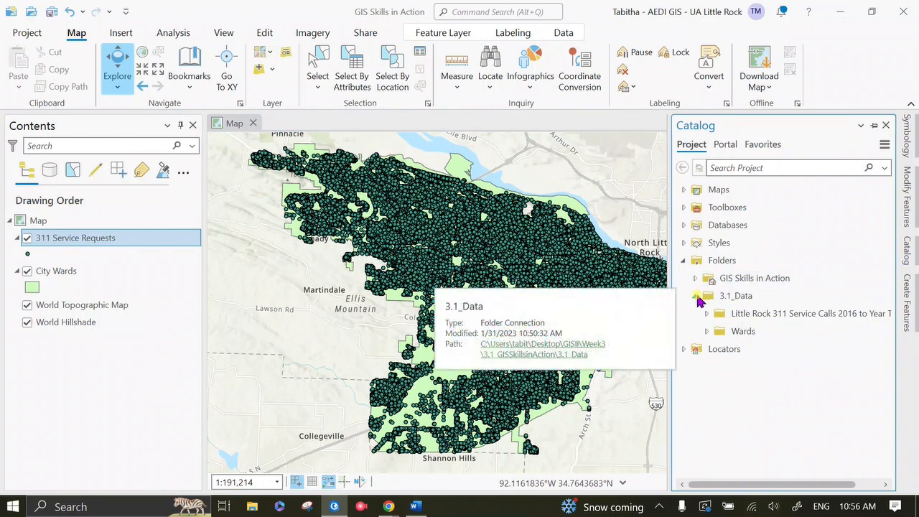
click(696, 295)
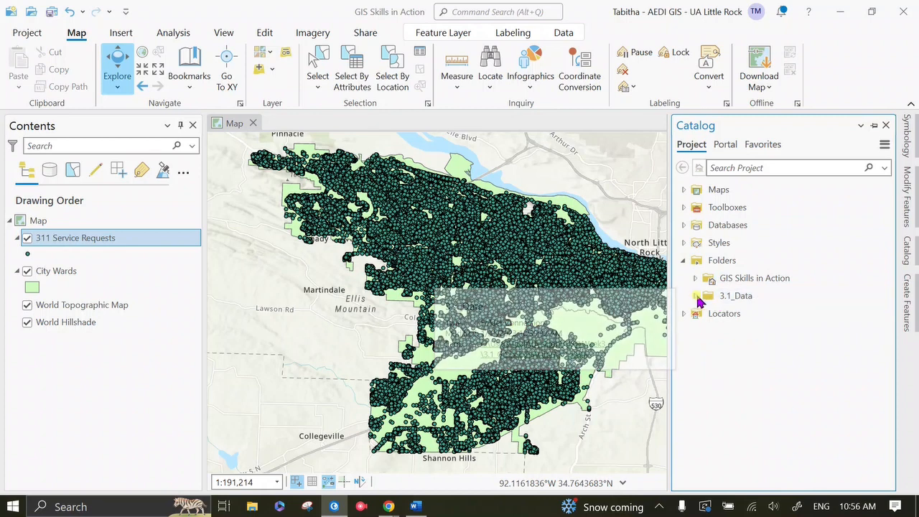
click(695, 296)
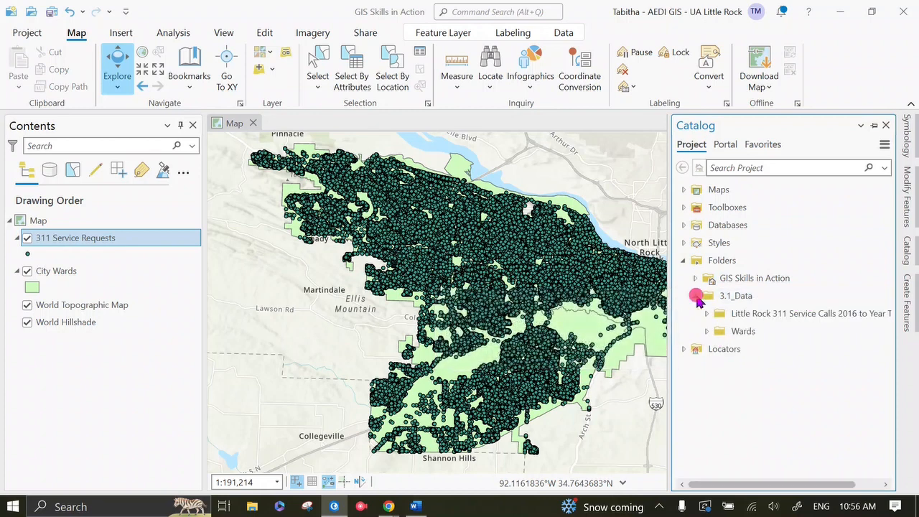
right_click(760, 304)
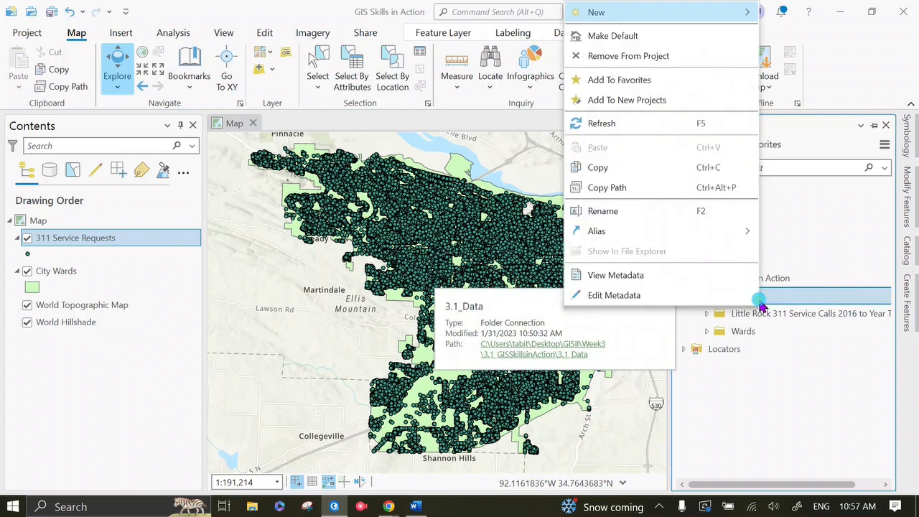
mouse_move(640, 12)
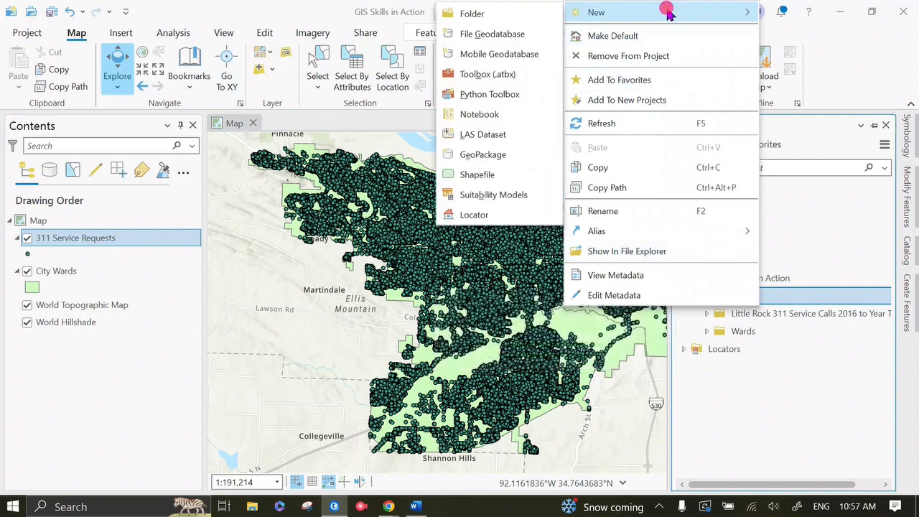
click(453, 33)
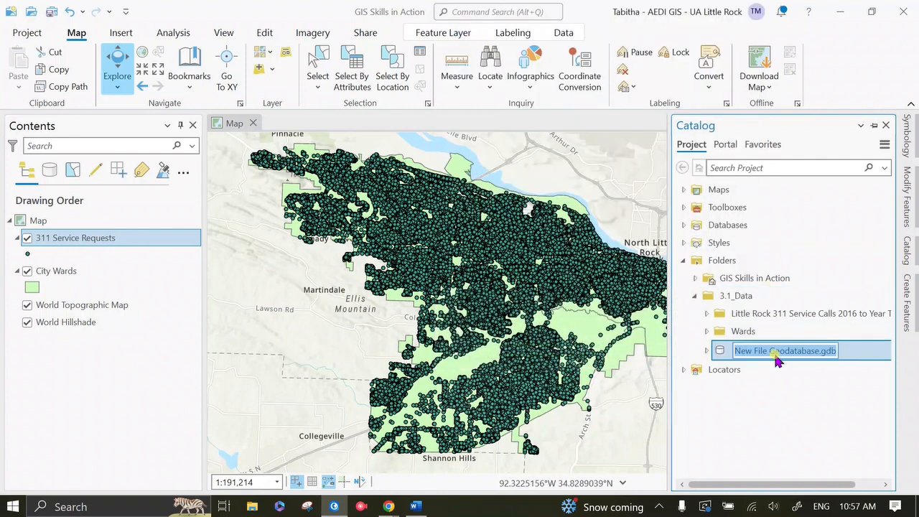
text(ServiceRequests)
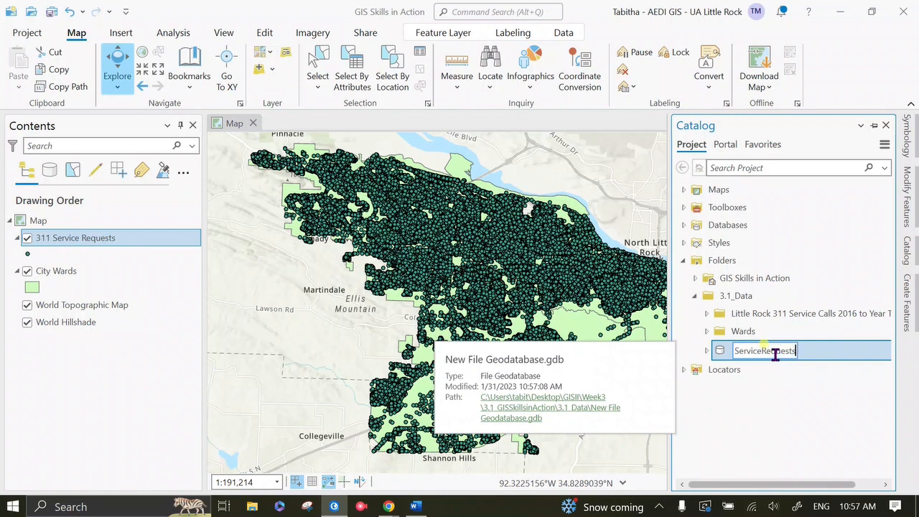
key(Return)
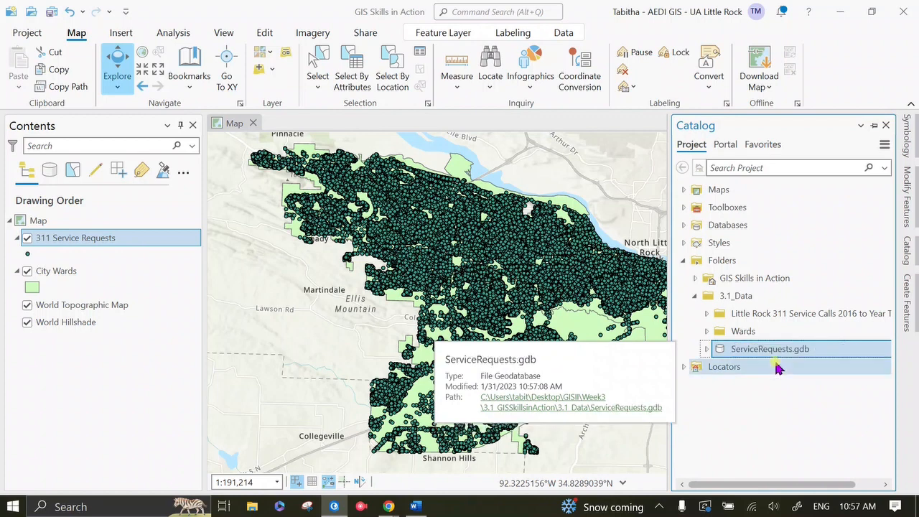
click(779, 385)
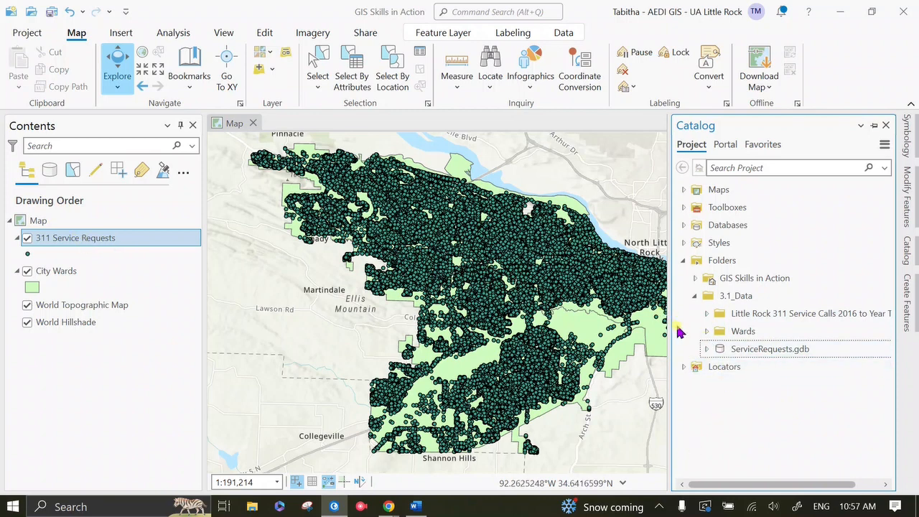
Step: Start a feature class to feature class export of the geo_export shapefile in the Little Rock 311 Service Calls folder
mouse_move(754, 359)
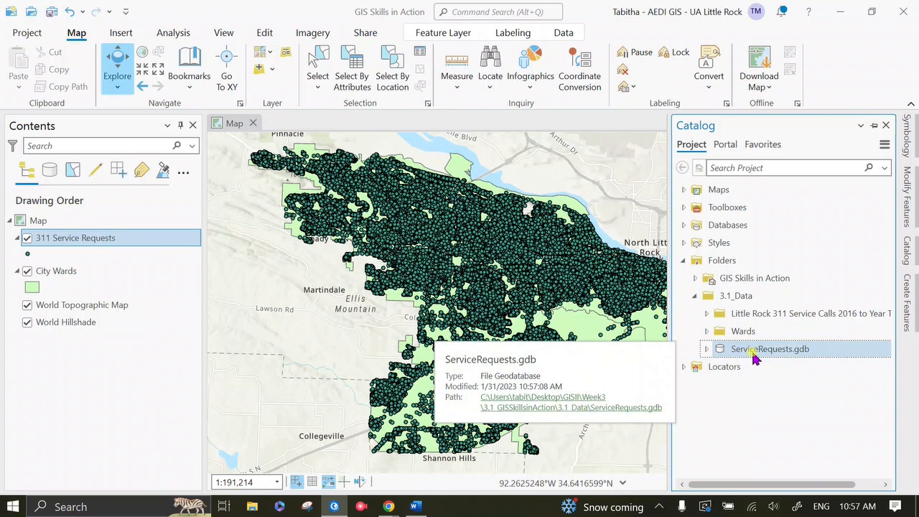
click(706, 312)
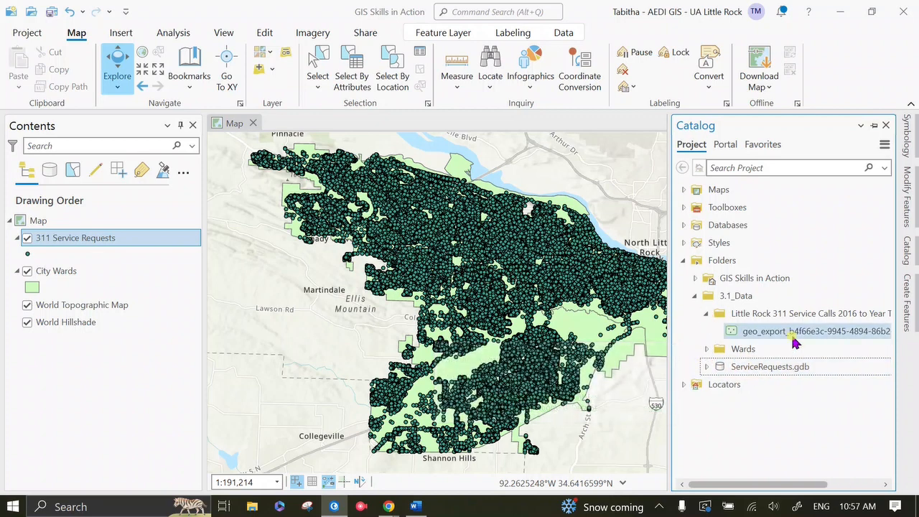
right_click(794, 340)
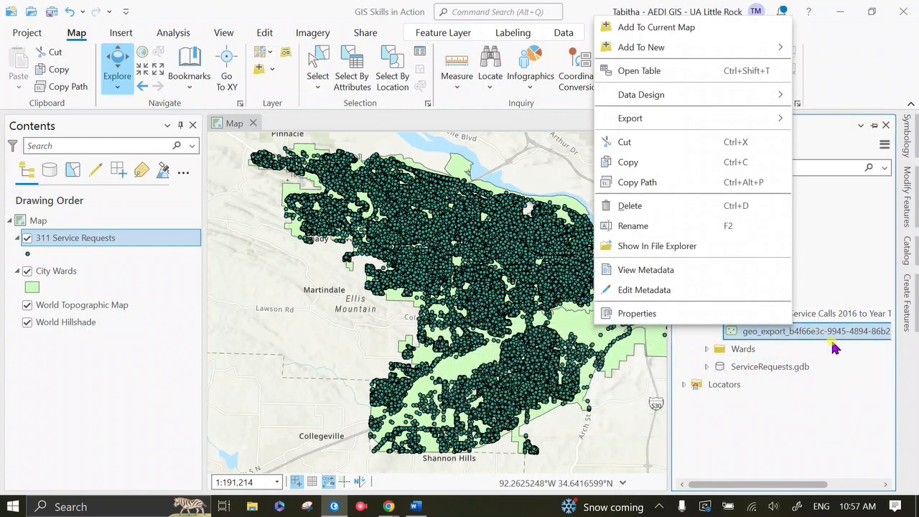
click(858, 261)
click(768, 329)
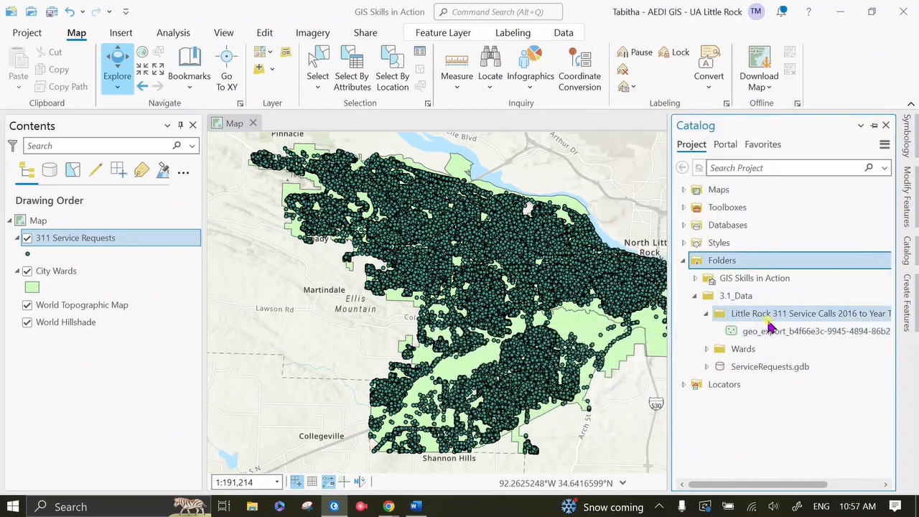
click(799, 339)
right_click(799, 339)
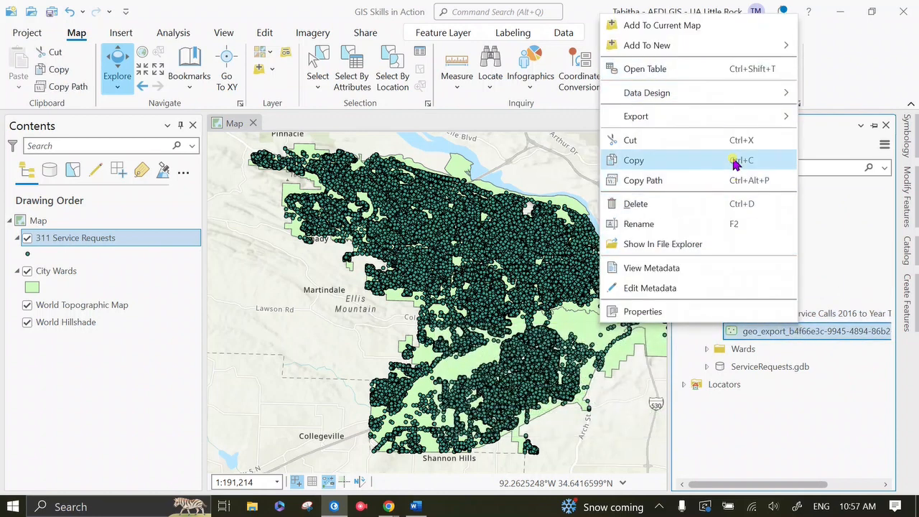
click(718, 119)
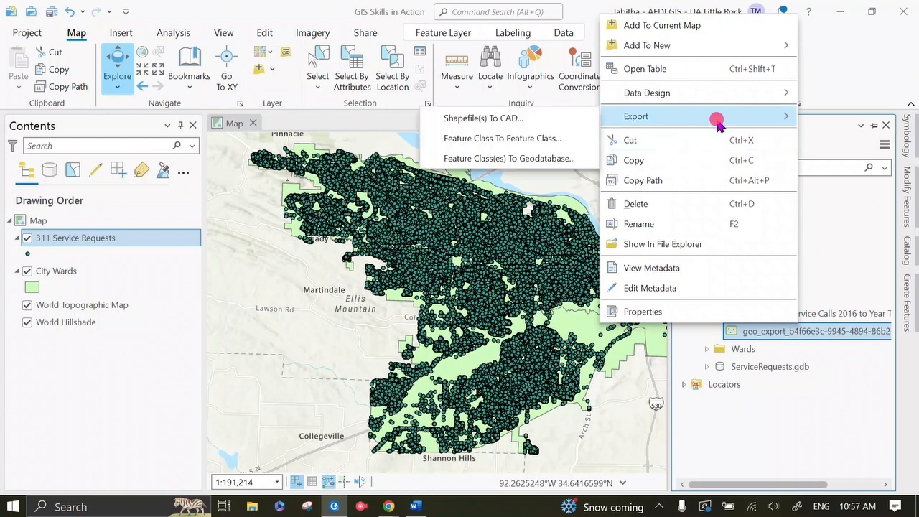
click(543, 138)
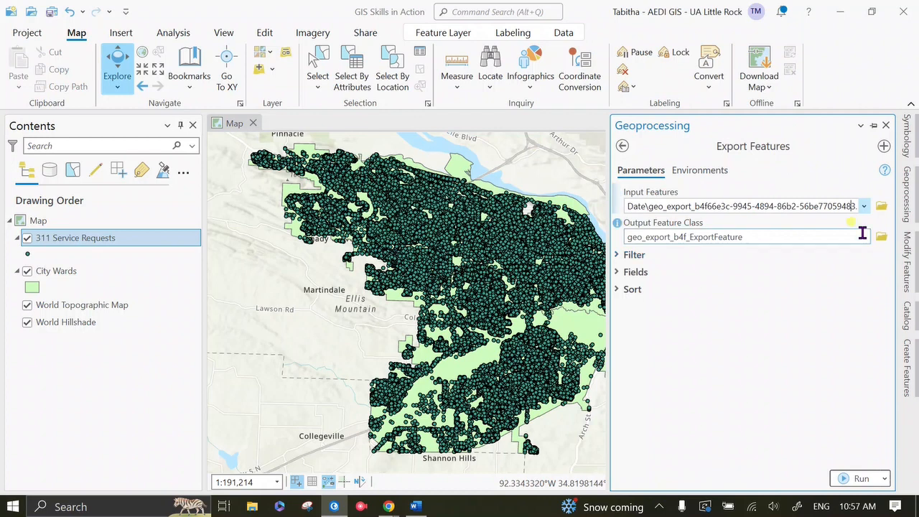
Step: Browse to Desktop > GISII > Week3 > 3.1_GISSkillsinAction > 3.1_Data and open ServiceRequests.gdb as the export's output location
click(881, 236)
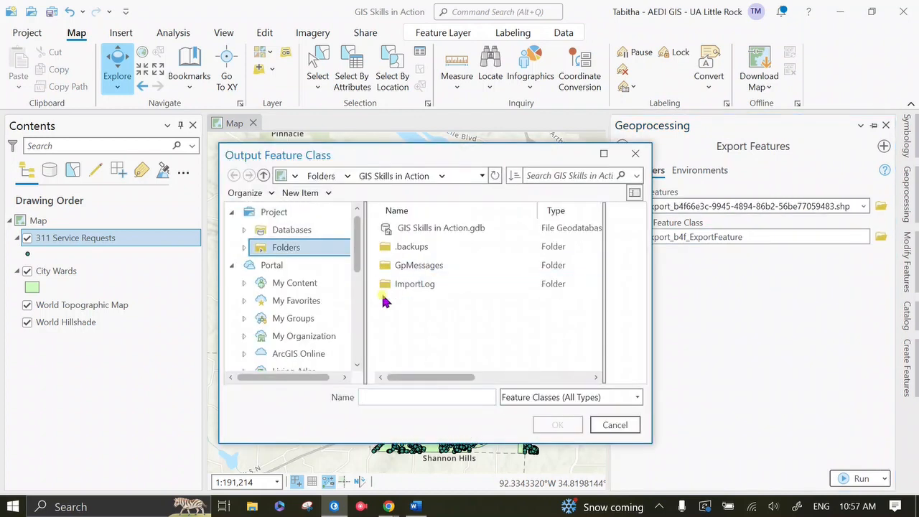
click(232, 265)
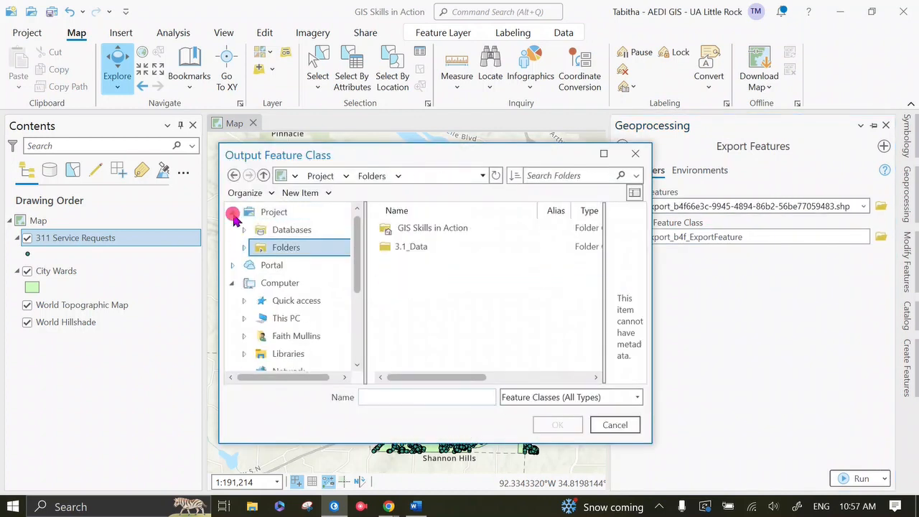
click(232, 212)
click(293, 282)
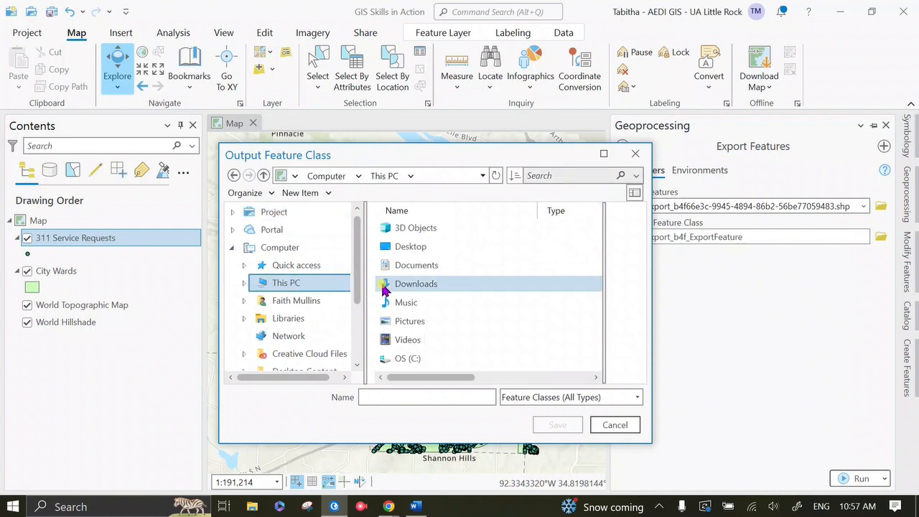
double_click(429, 247)
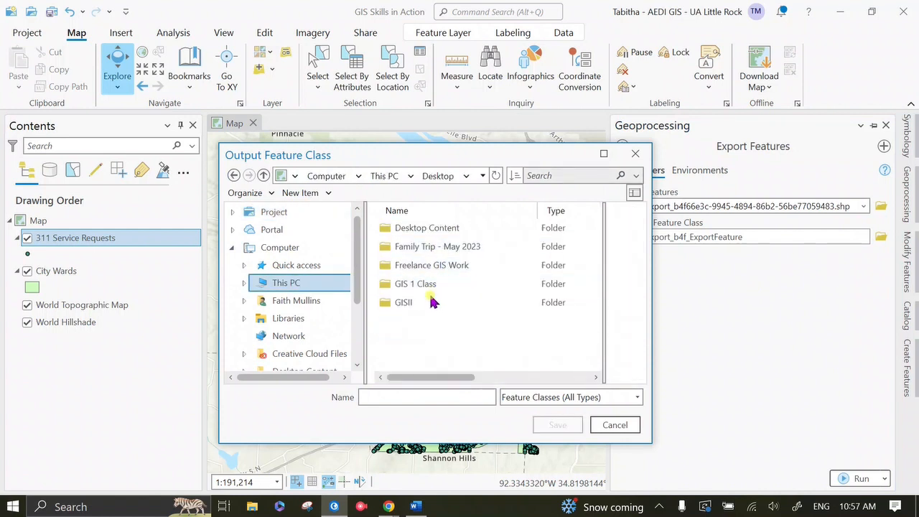
double_click(398, 302)
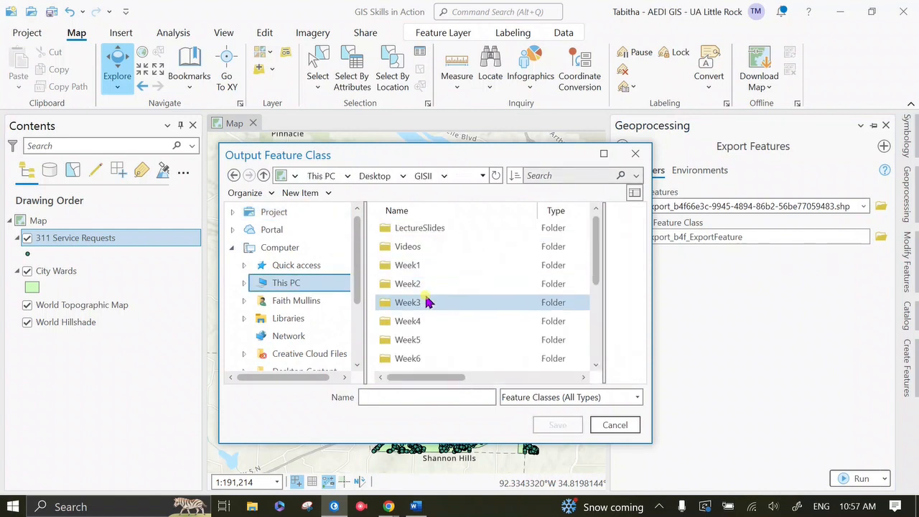
double_click(428, 301)
double_click(429, 228)
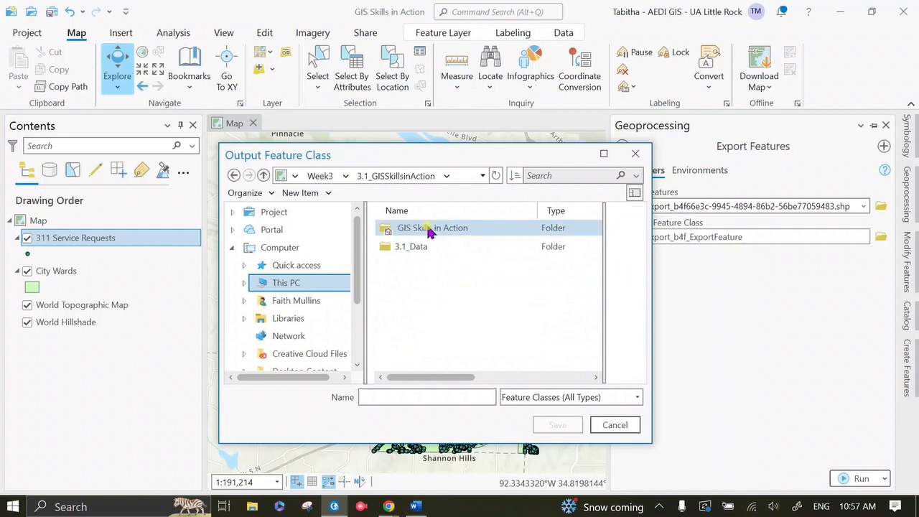
double_click(425, 248)
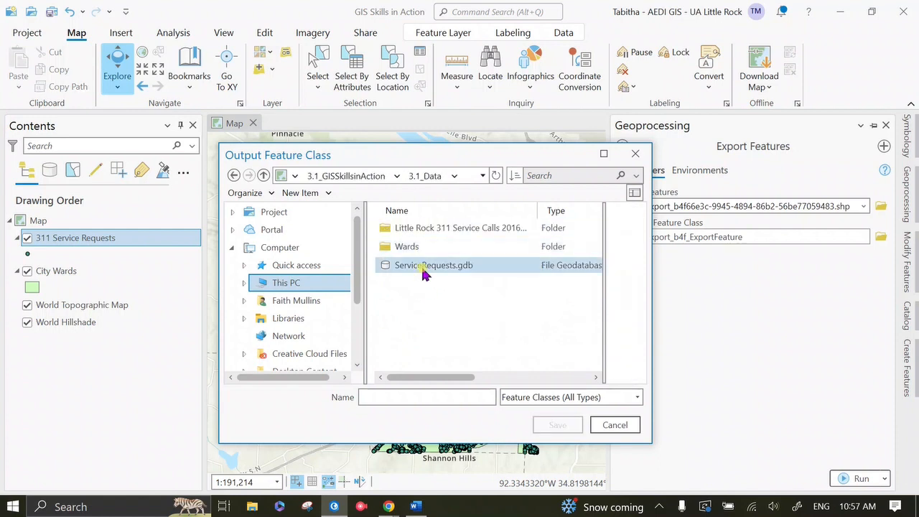
click(423, 267)
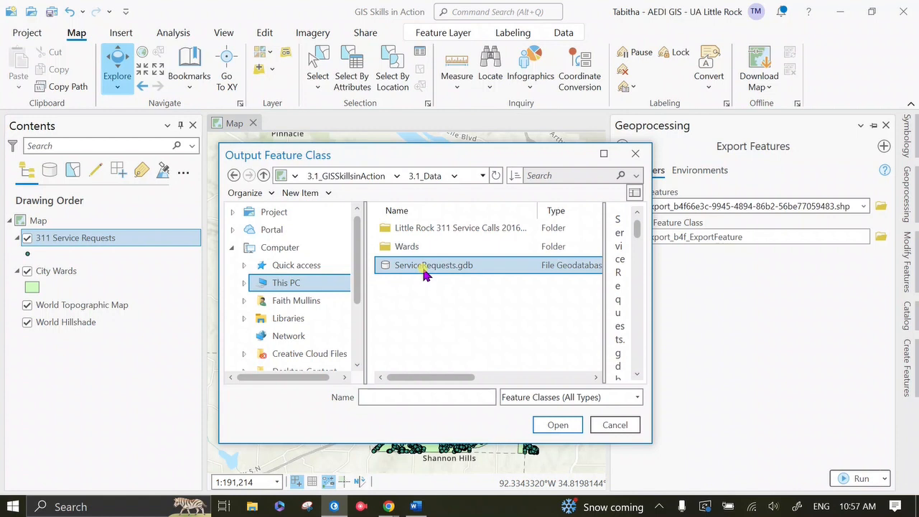
double_click(464, 264)
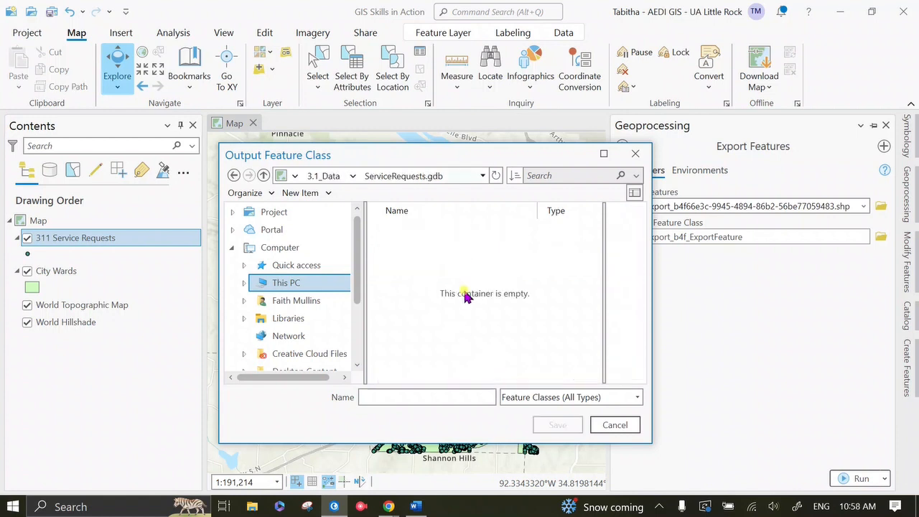
Step: Name the output feature class ServiceRequests and run the Export Features tool
click(468, 398)
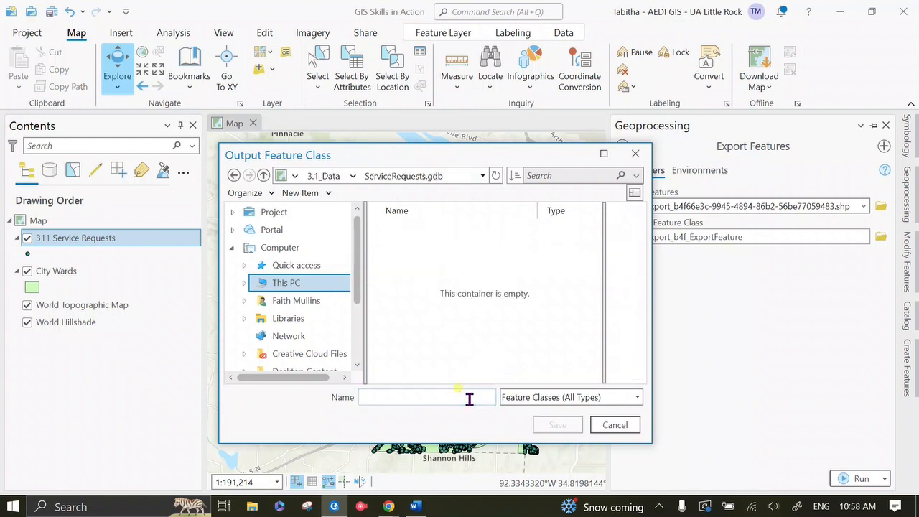
text(ServiceRequests)
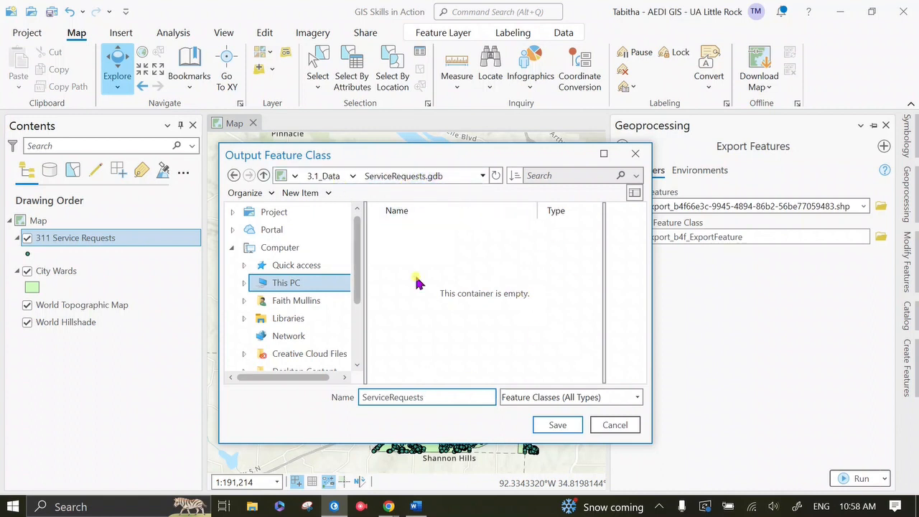
click(558, 425)
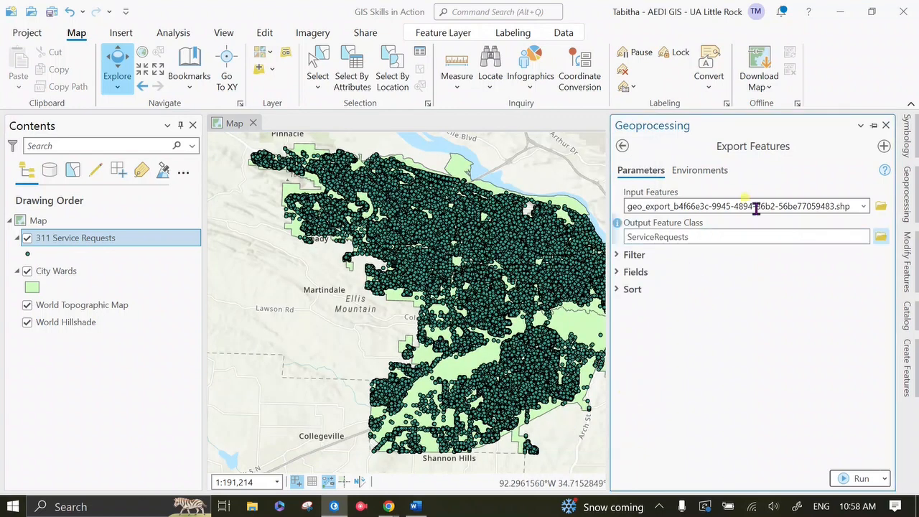
click(859, 478)
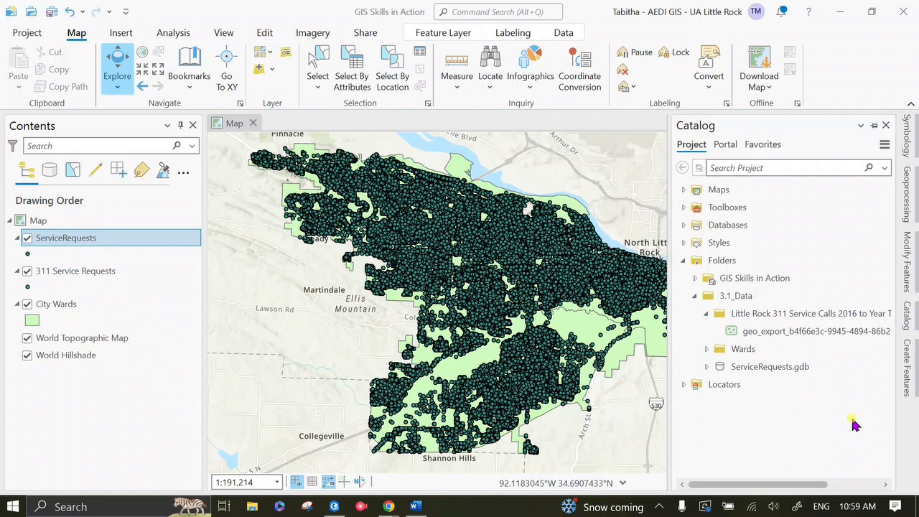
Step: Check ServiceRequests.gdb for the exported ServiceRequests feature class, refreshing the geodatabase and collapsing its contents
double_click(743, 369)
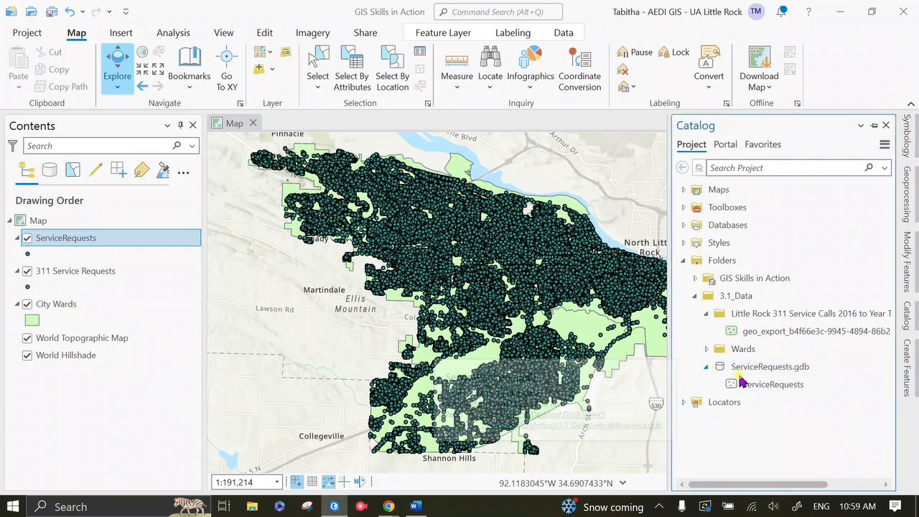
click(792, 384)
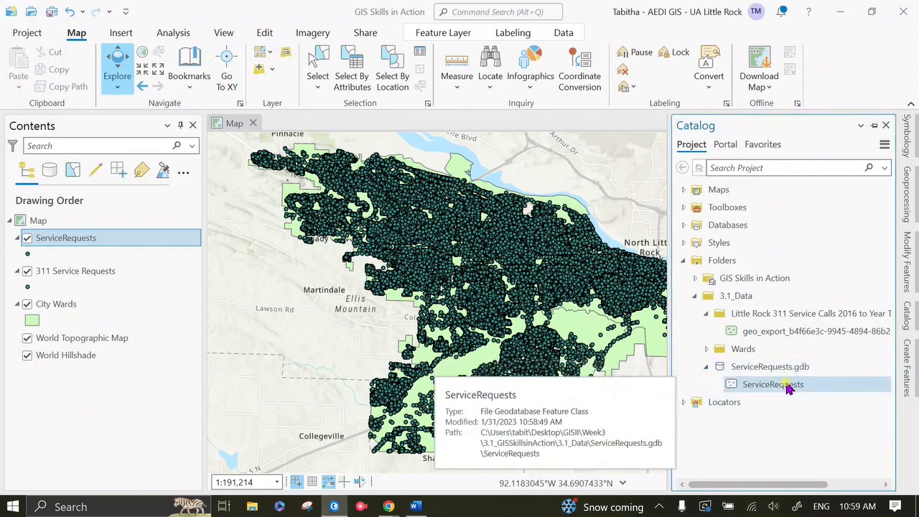
click(708, 372)
click(739, 385)
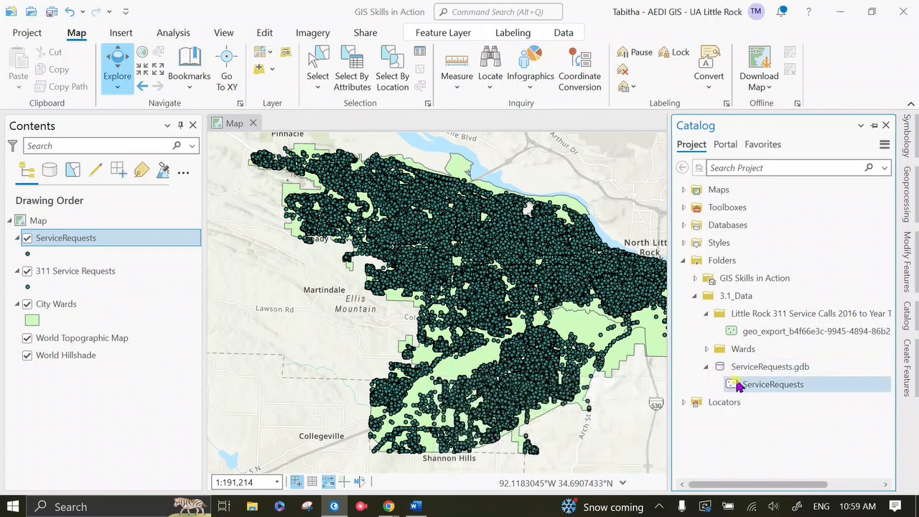
click(764, 369)
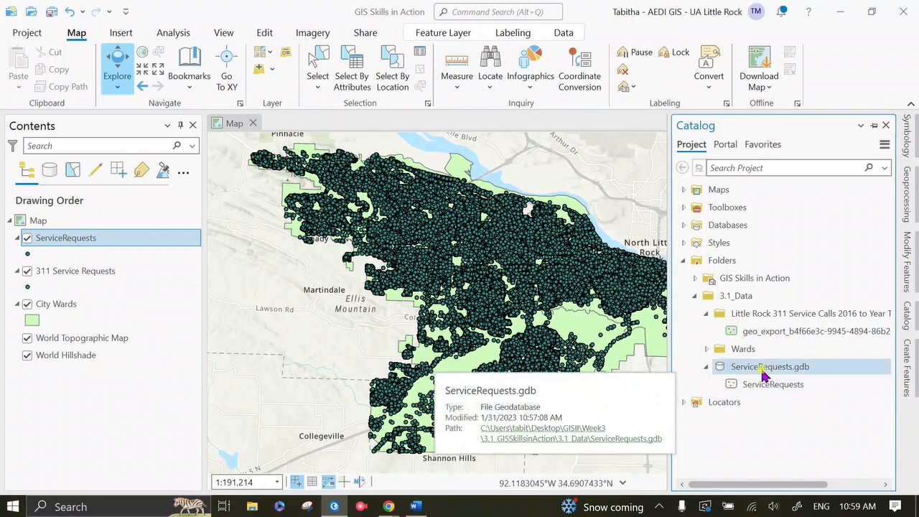
right_click(763, 372)
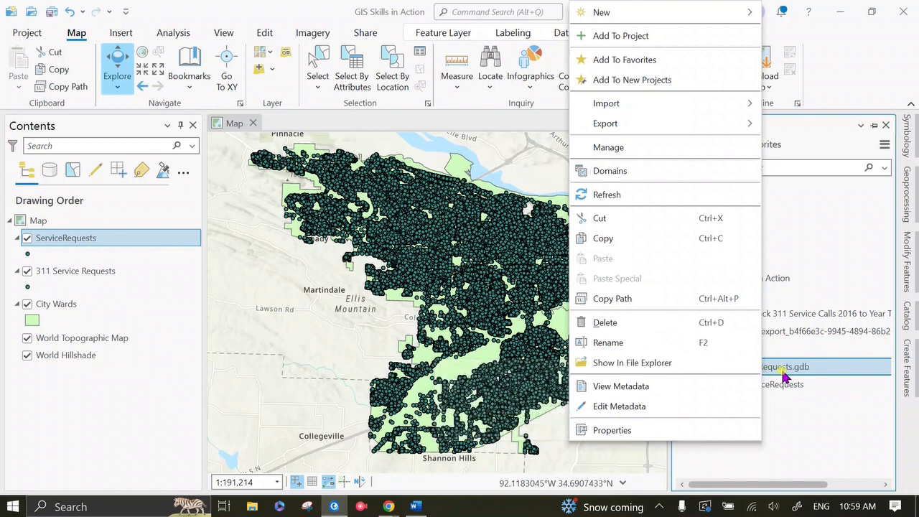
click(689, 195)
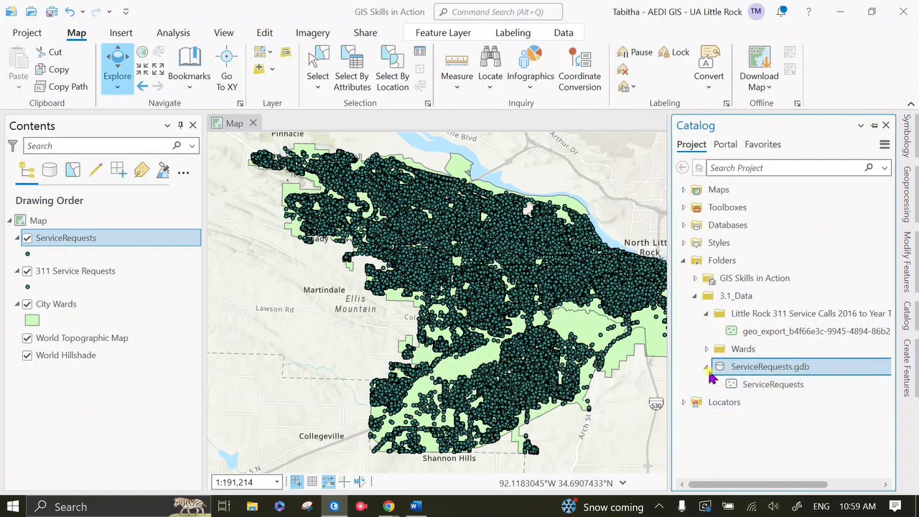
click(706, 368)
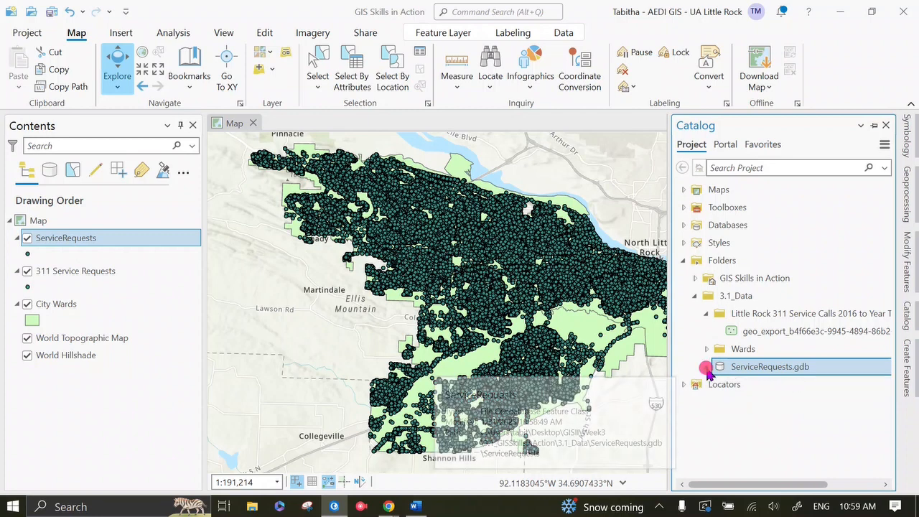
Step: Remove the original 311 Service Requests layer from the map
click(123, 271)
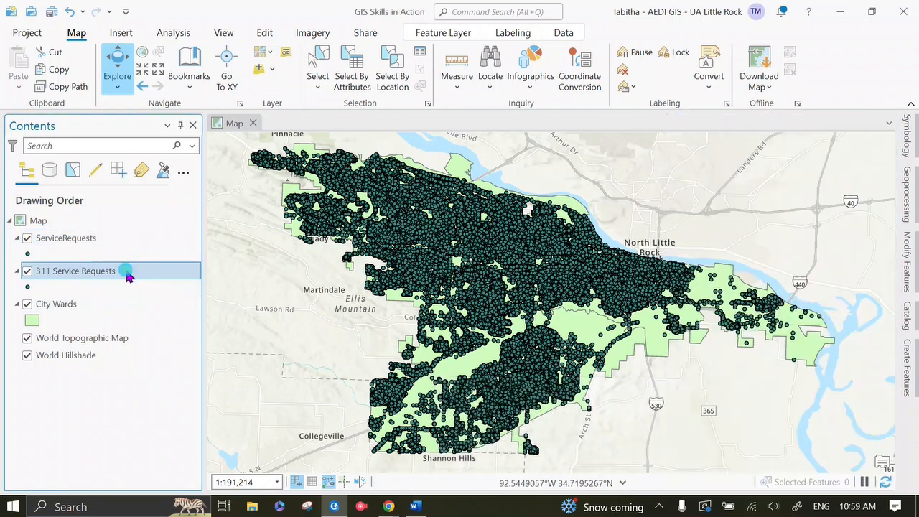
right_click(126, 274)
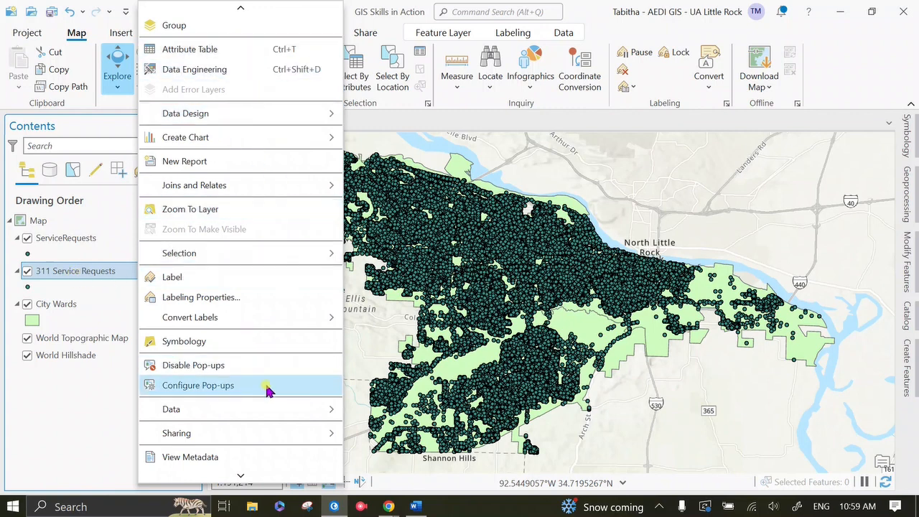
scroll(270, 346, down, 1)
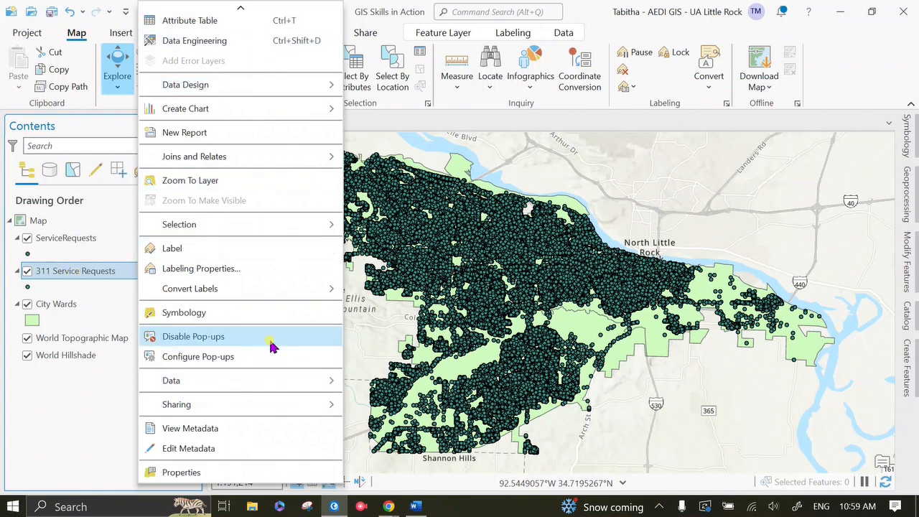
scroll(270, 342, up, 2)
click(178, 34)
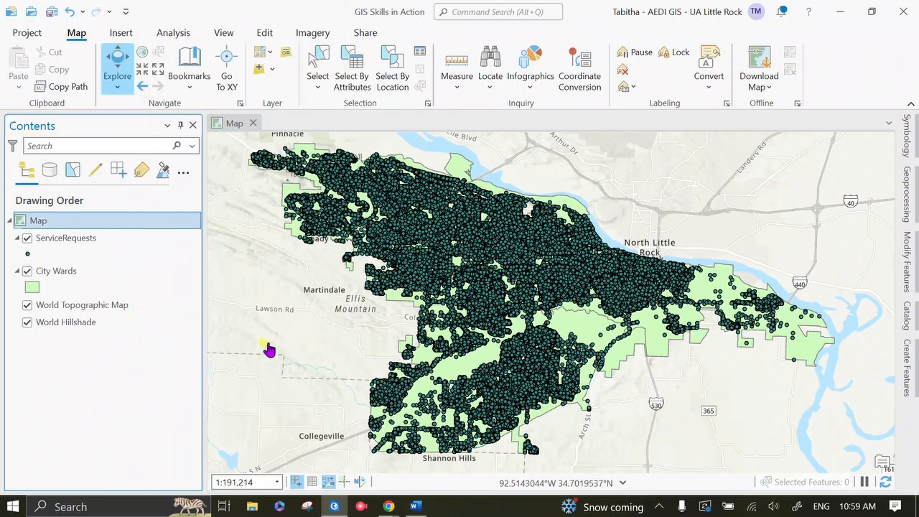
Step: Open the attribute table of the ServiceRequests layer and enlarge it to cover most of the map area
right_click(64, 237)
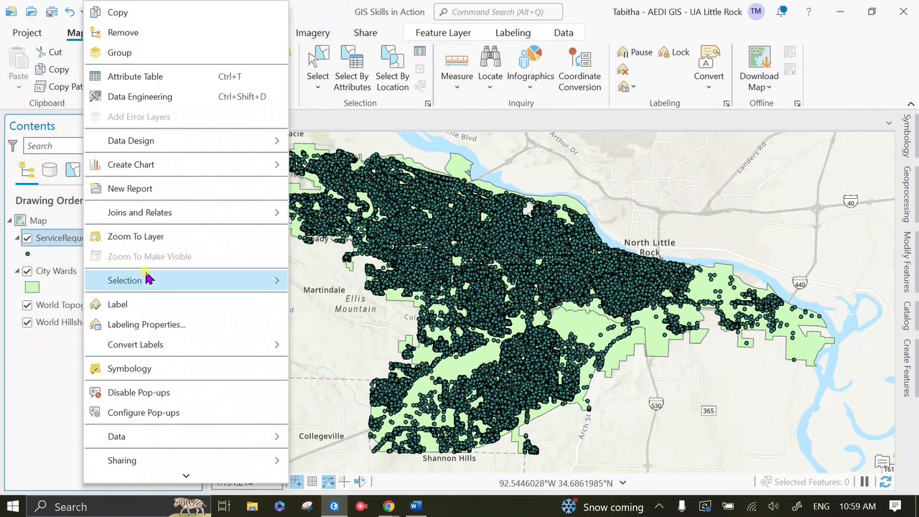
click(155, 84)
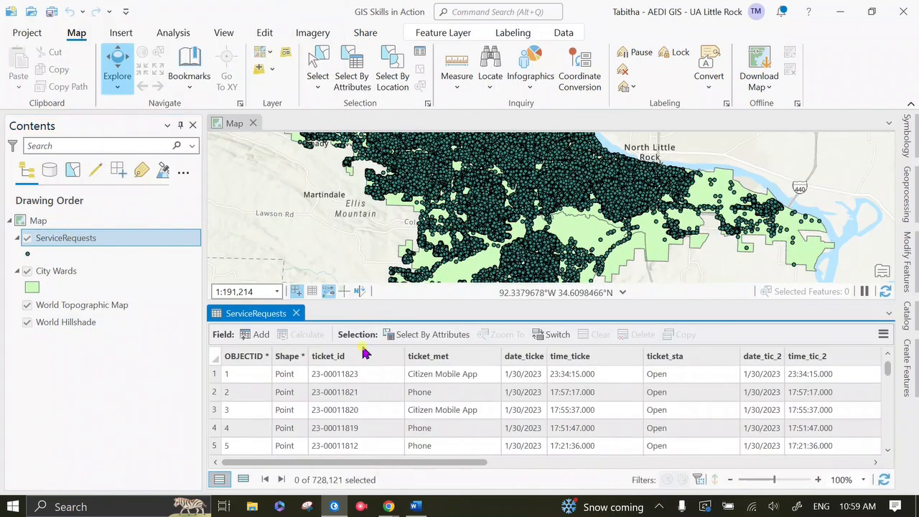
drag(498, 301, 511, 118)
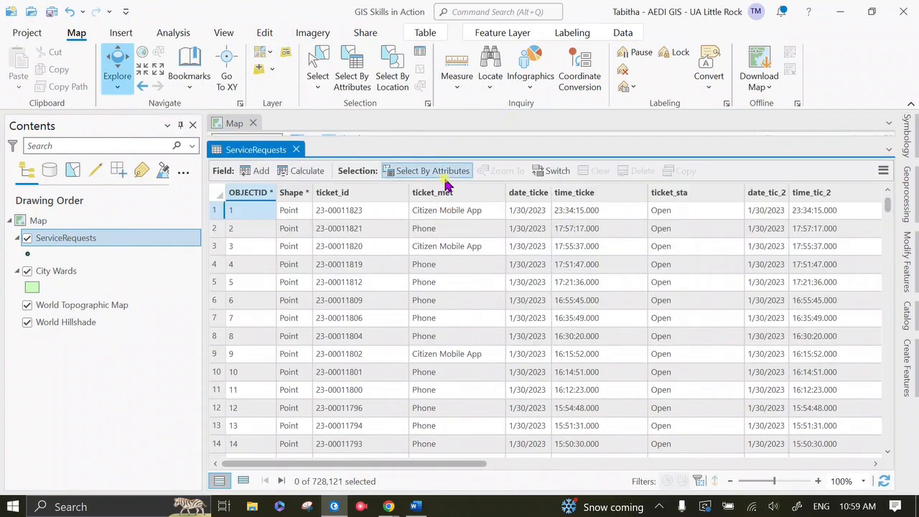
Step: Select the ServiceRequests records by attributes where issue_type is equal to Street Lights
click(424, 170)
click(442, 206)
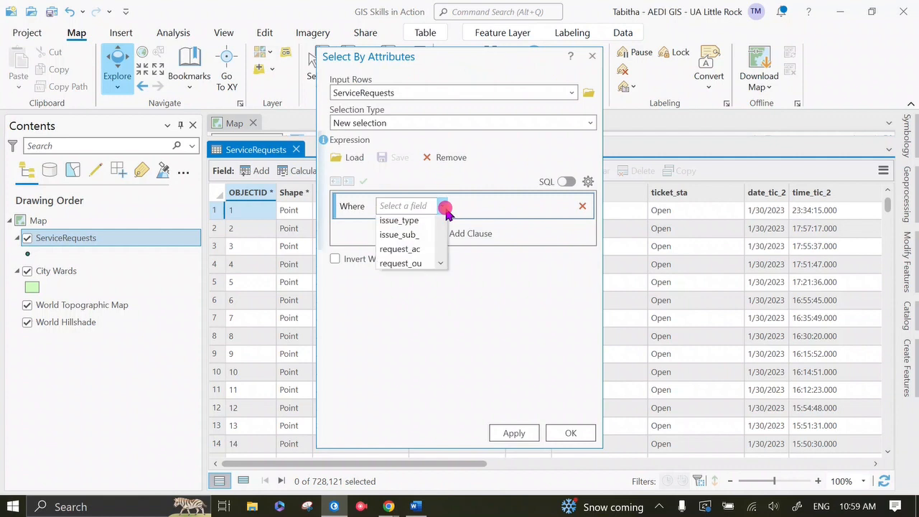
click(422, 341)
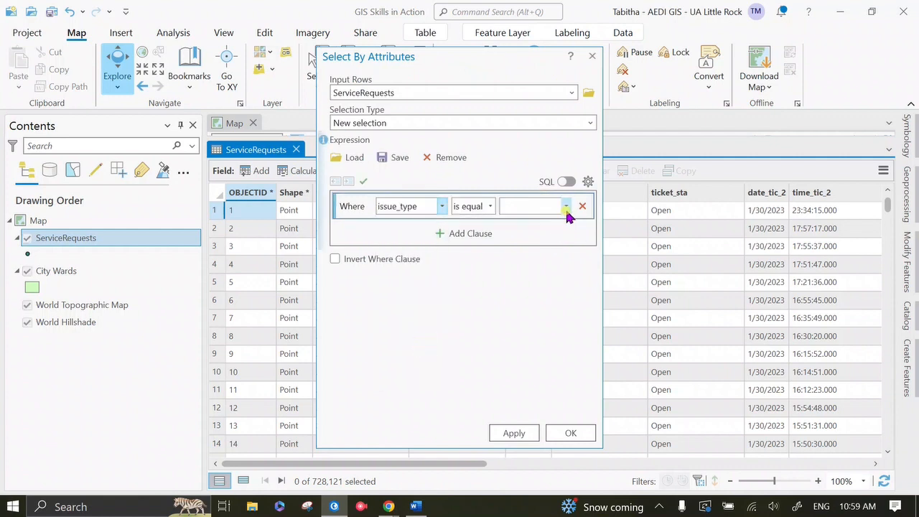
click(566, 206)
click(538, 295)
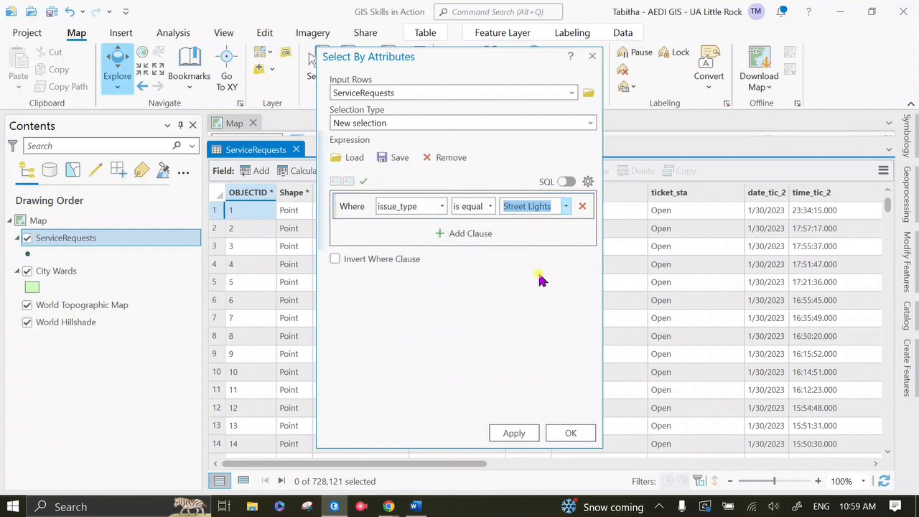
click(529, 435)
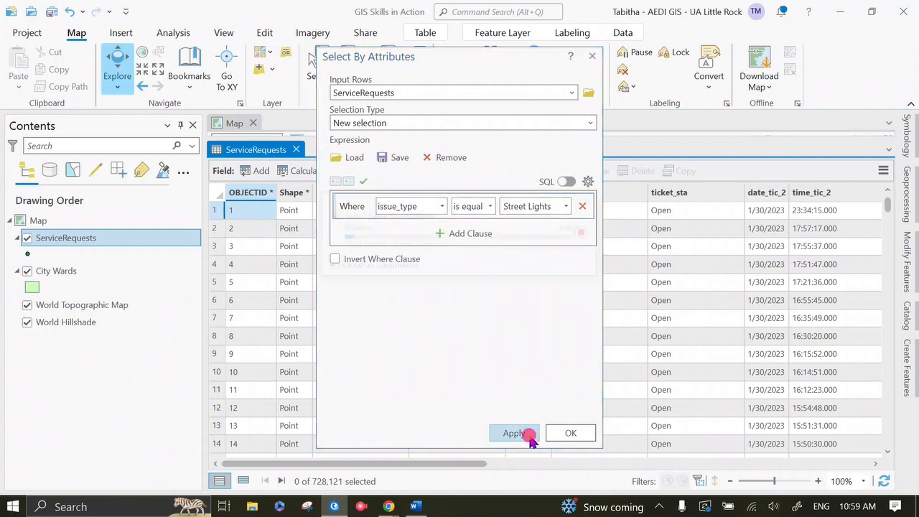
click(570, 432)
Step: Show only the selected records, sort them by issue_type in ascending order, and review them from the first to the last row
click(243, 480)
drag(322, 468, 521, 471)
click(418, 190)
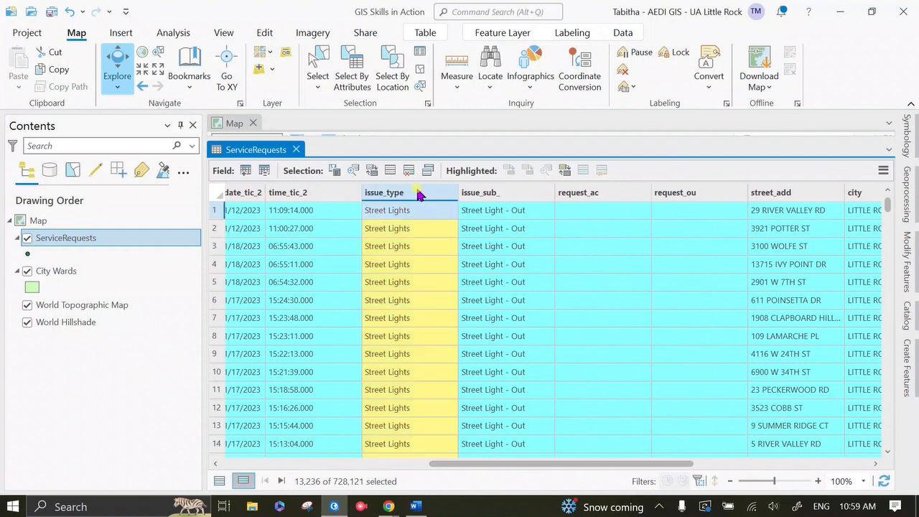
right_click(419, 193)
click(358, 198)
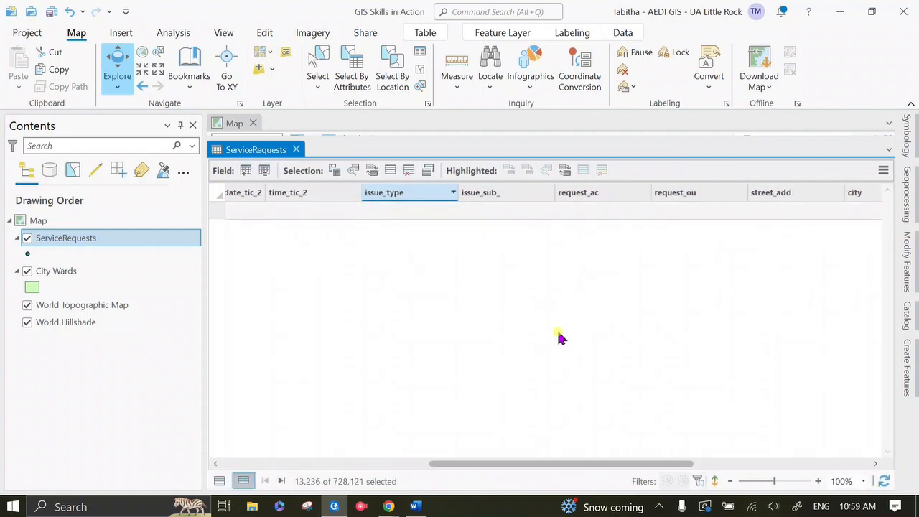
right_click(440, 197)
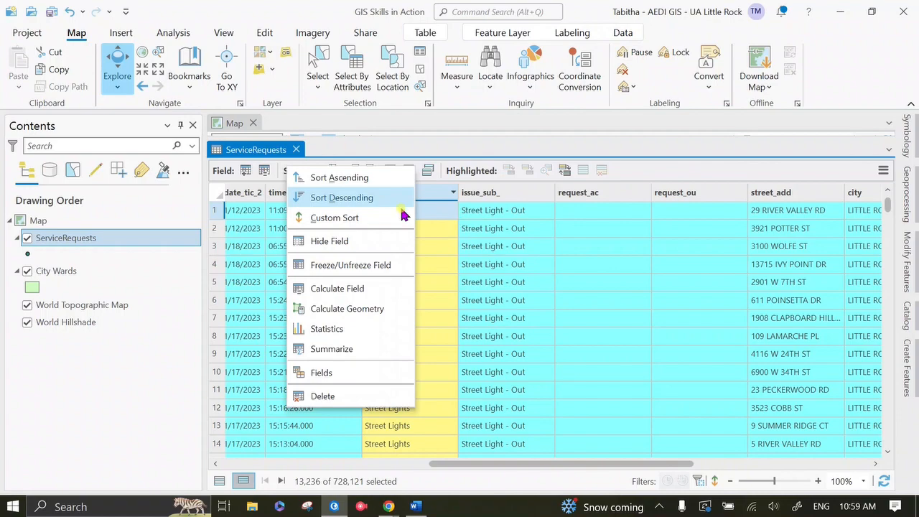
click(350, 182)
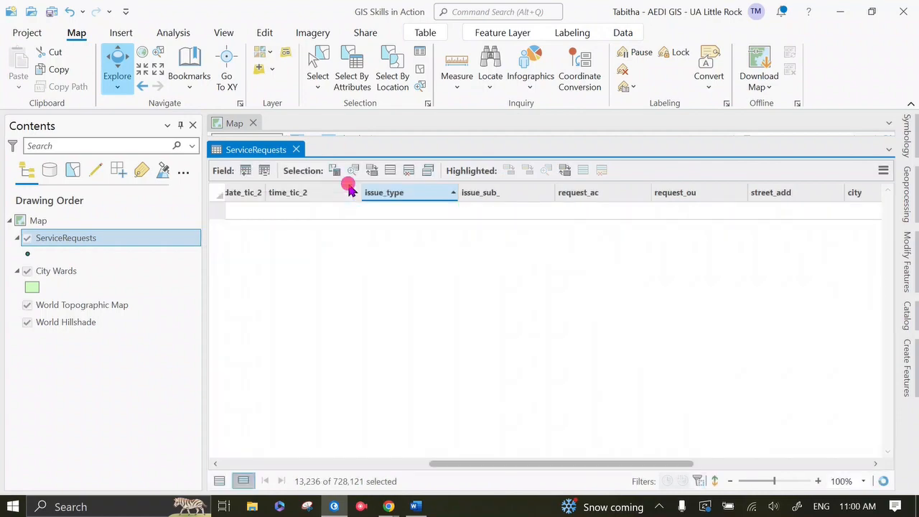
scroll(405, 287, down, 20)
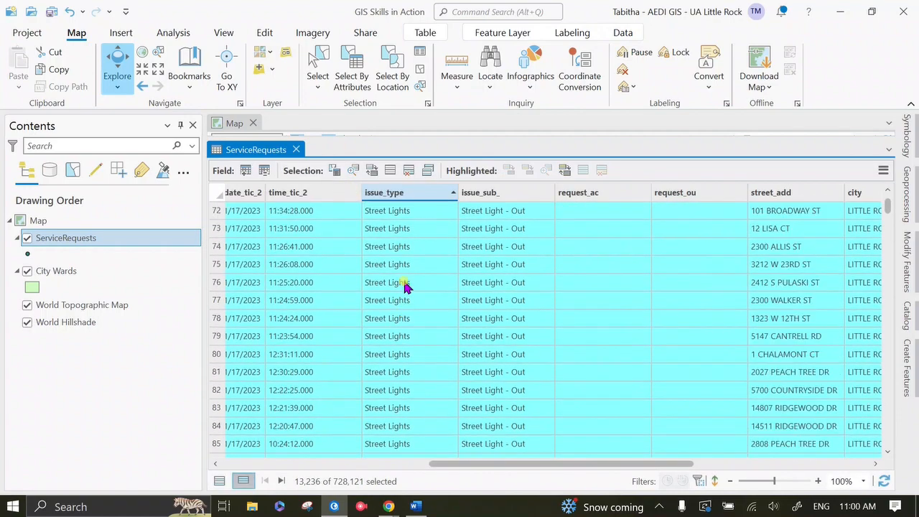
drag(889, 209, 888, 458)
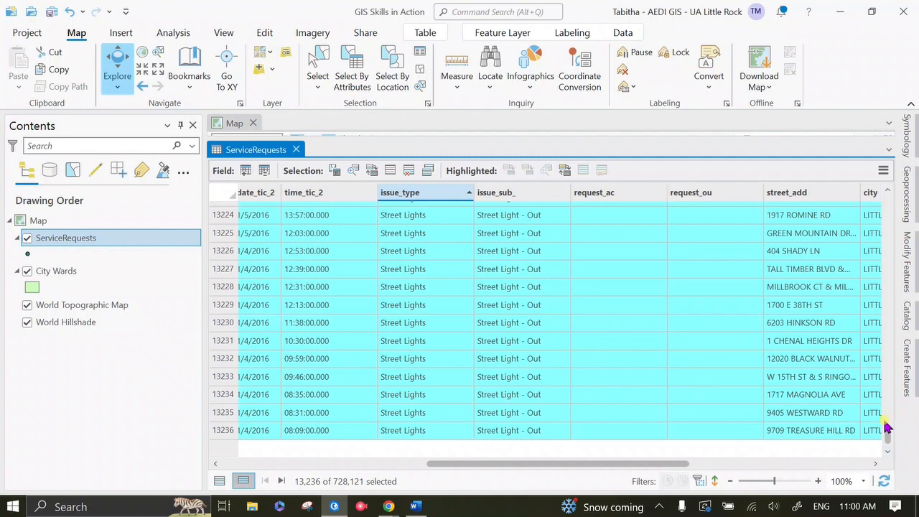
drag(890, 441, 895, 206)
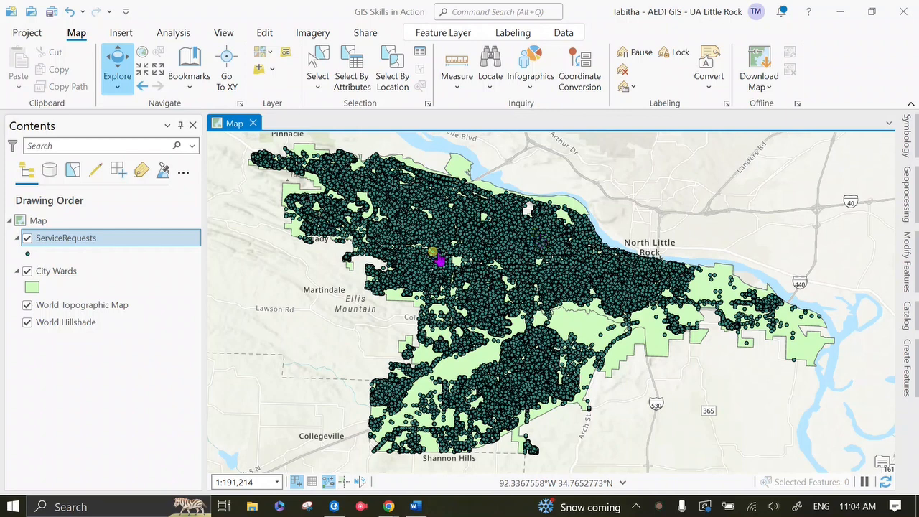
Step: Open the ServiceRequests attribute table, enlarge it over the map, and bring the issue_type and issue_sub_ fields into view
right_click(104, 240)
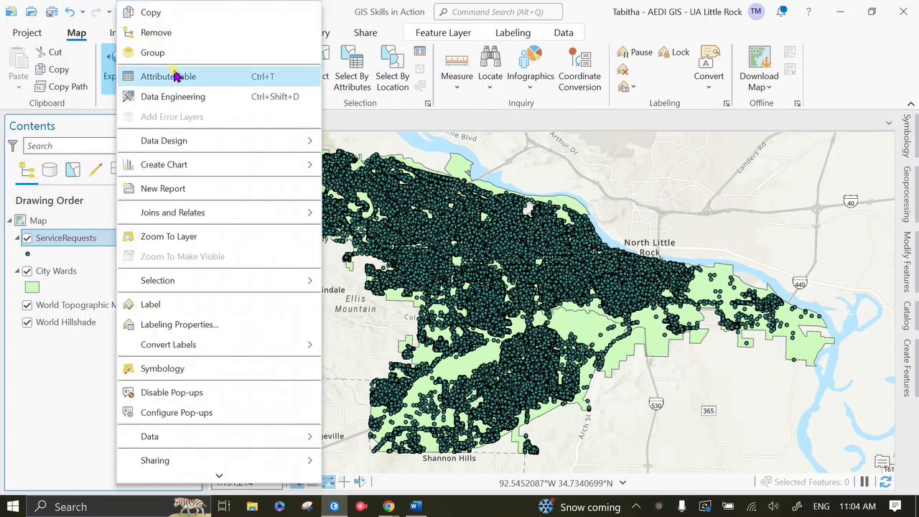
click(203, 76)
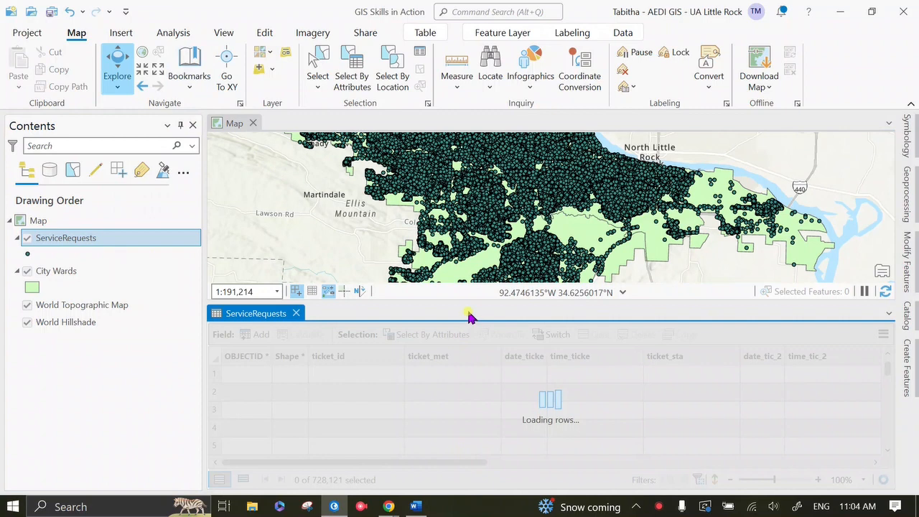
drag(479, 302, 476, 149)
drag(434, 463, 600, 473)
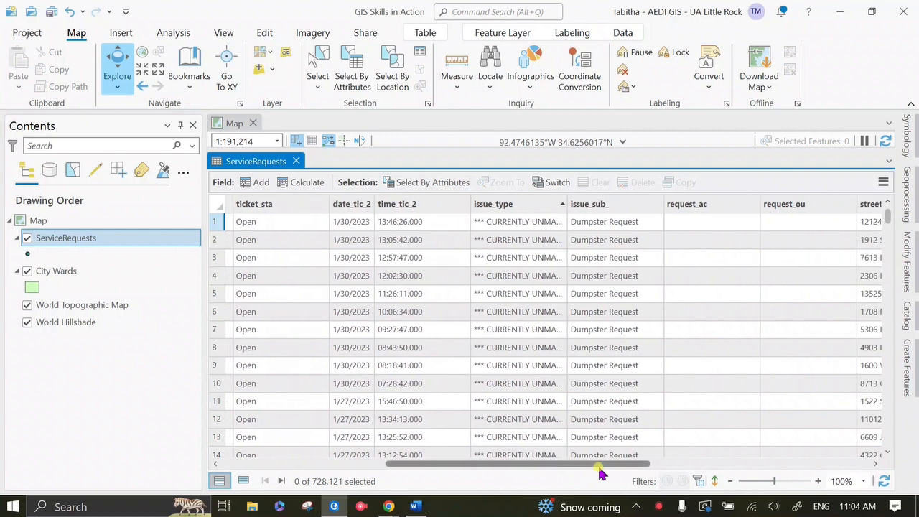
drag(553, 472, 595, 473)
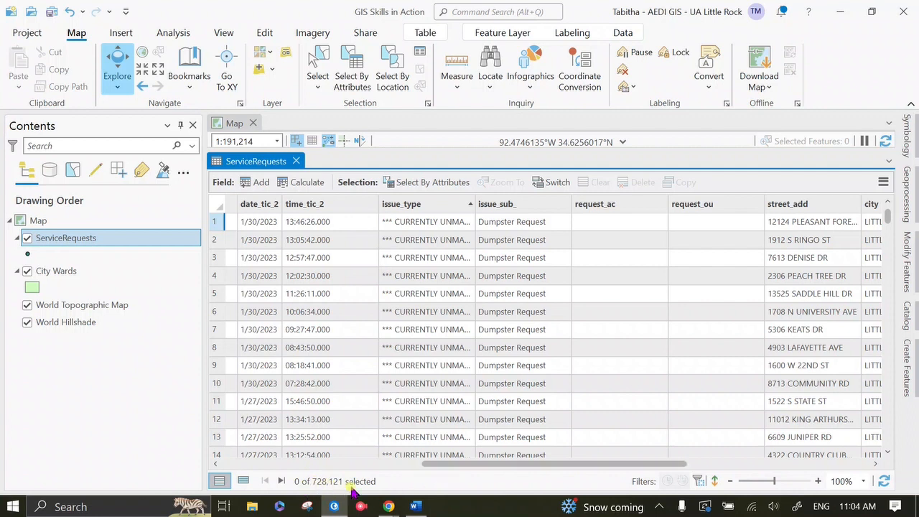
Step: Apply the attribute query where issue_type is equal to Street Lights and move the query dialog aside to uncover the table
click(419, 179)
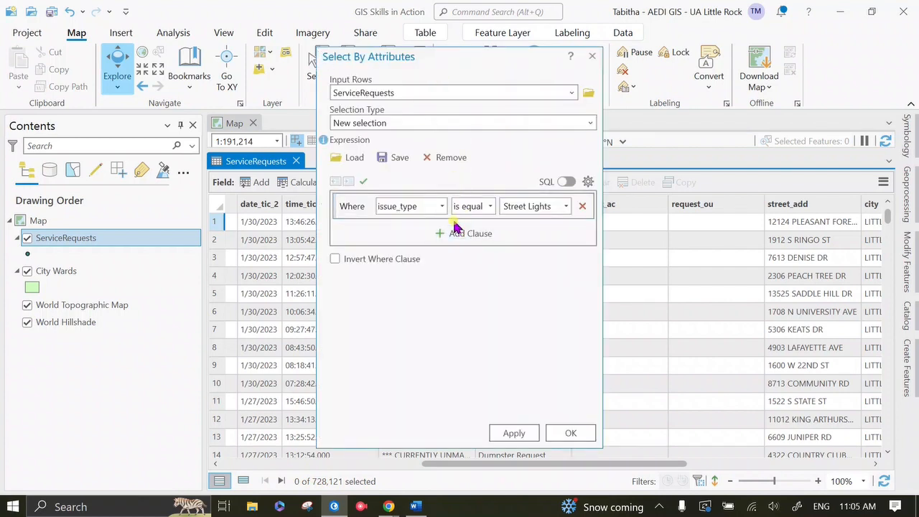
click(526, 432)
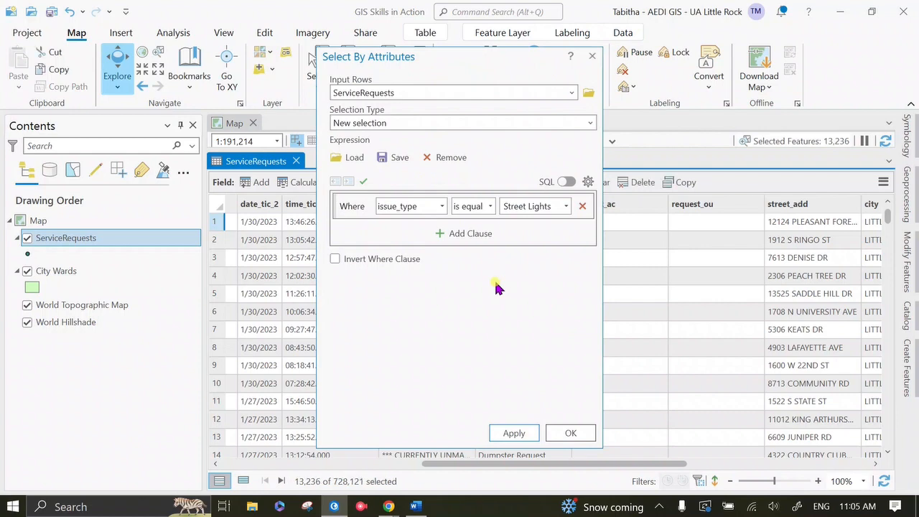
drag(505, 65, 802, 56)
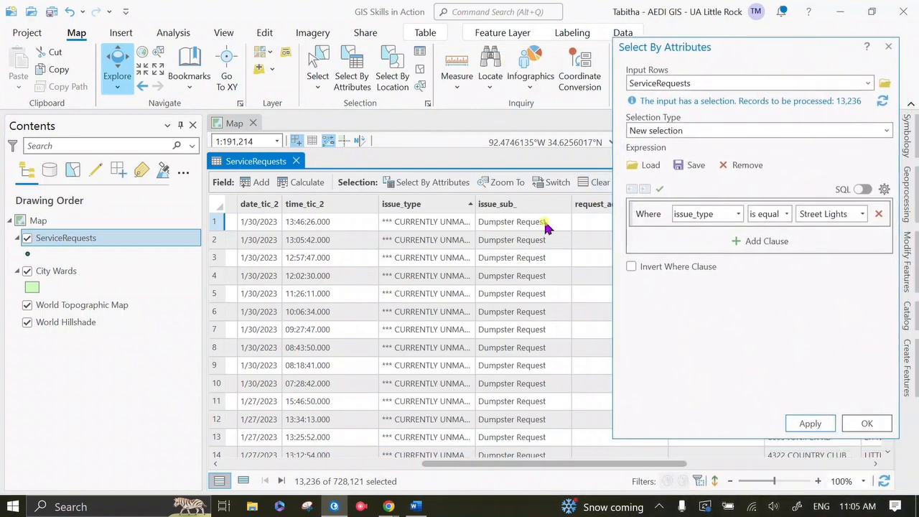
click(759, 240)
click(737, 243)
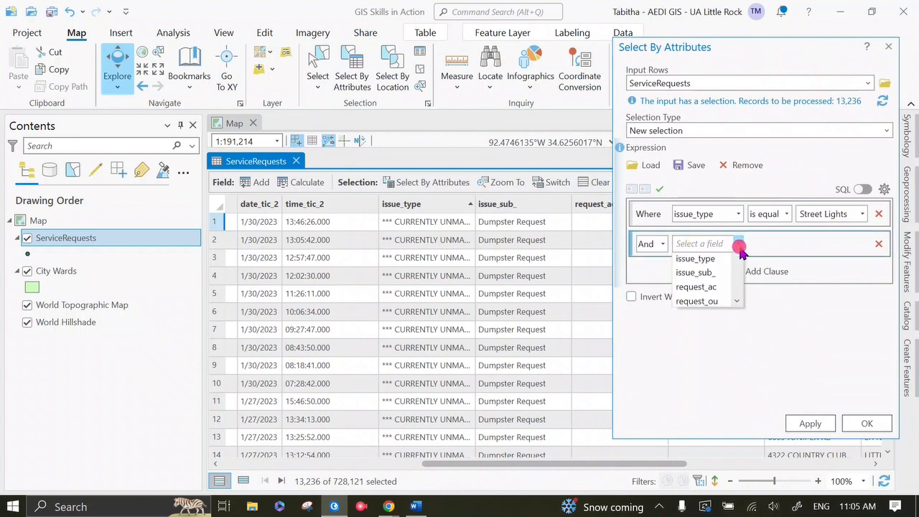
click(714, 389)
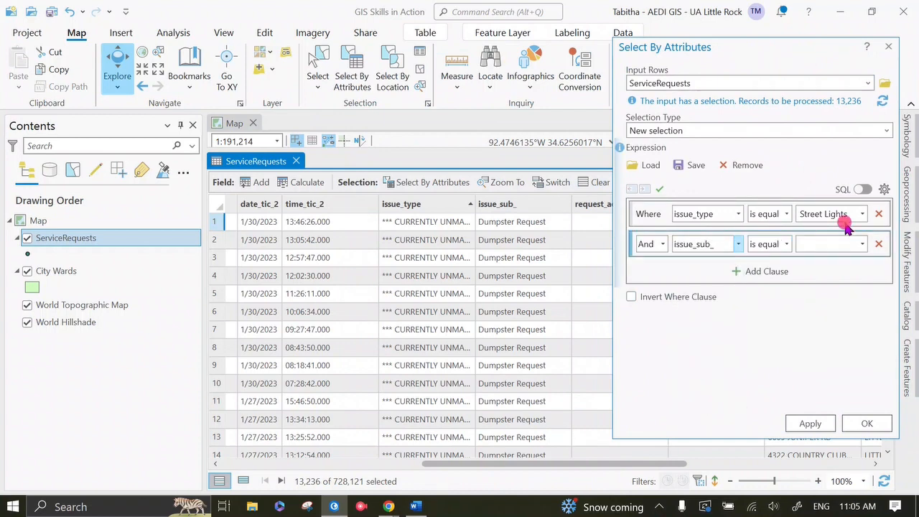
click(861, 244)
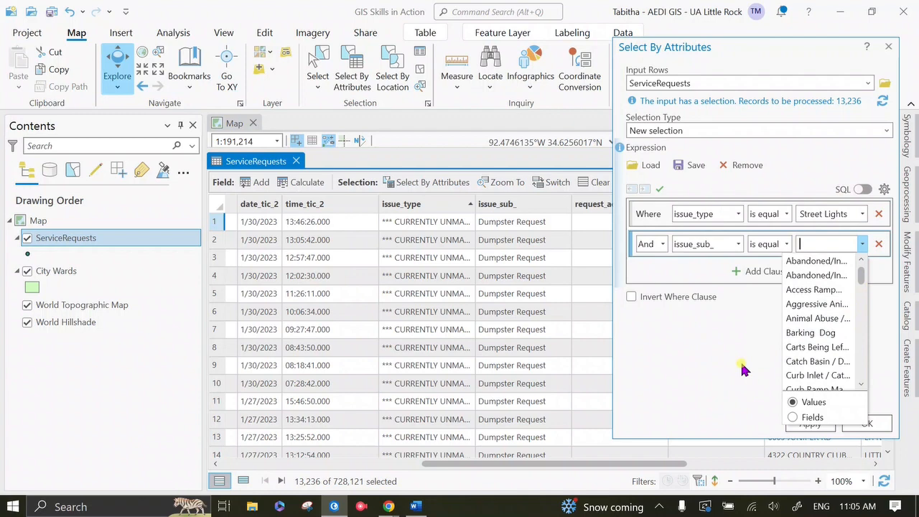
click(743, 367)
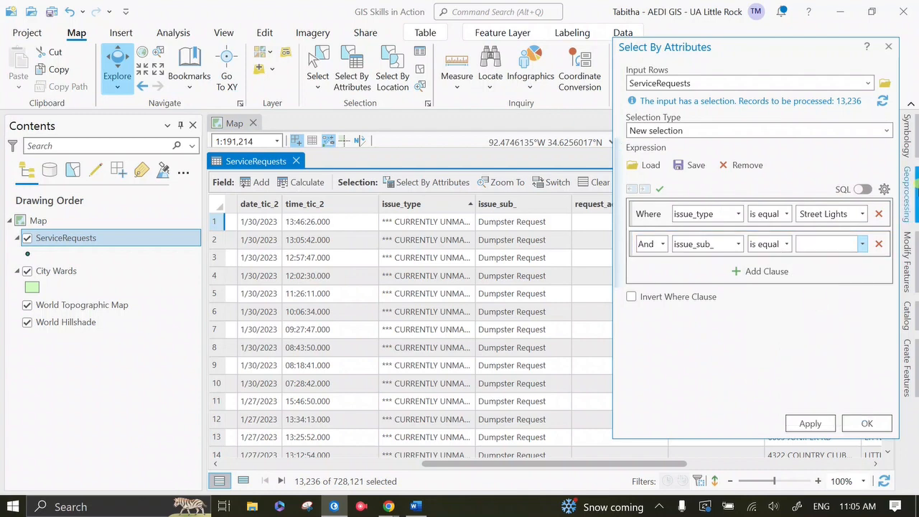
click(878, 243)
Step: Reapply the Street Lights query, limit the table to the selected records, and close the query dialog
click(809, 423)
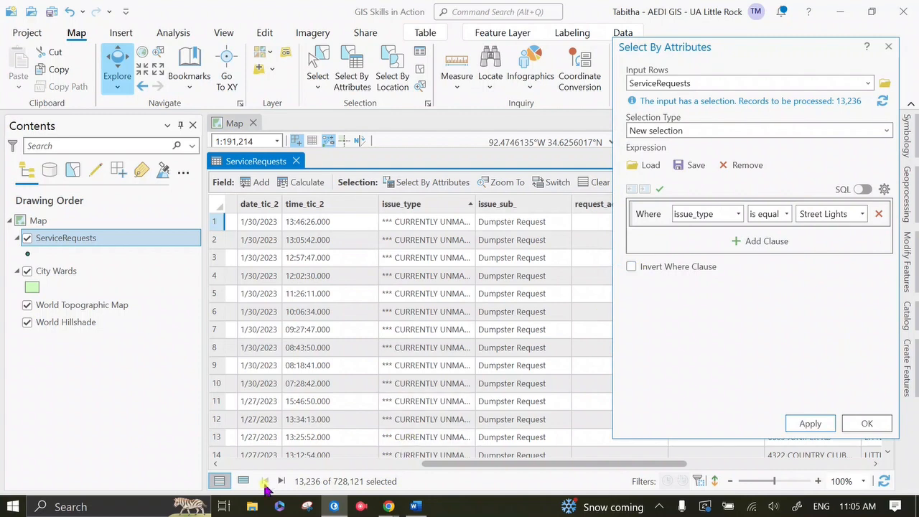
click(243, 481)
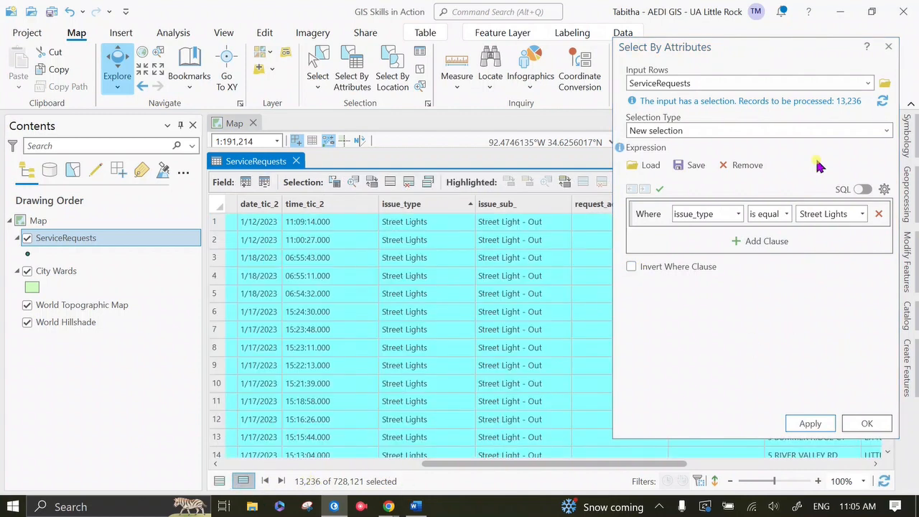
click(889, 46)
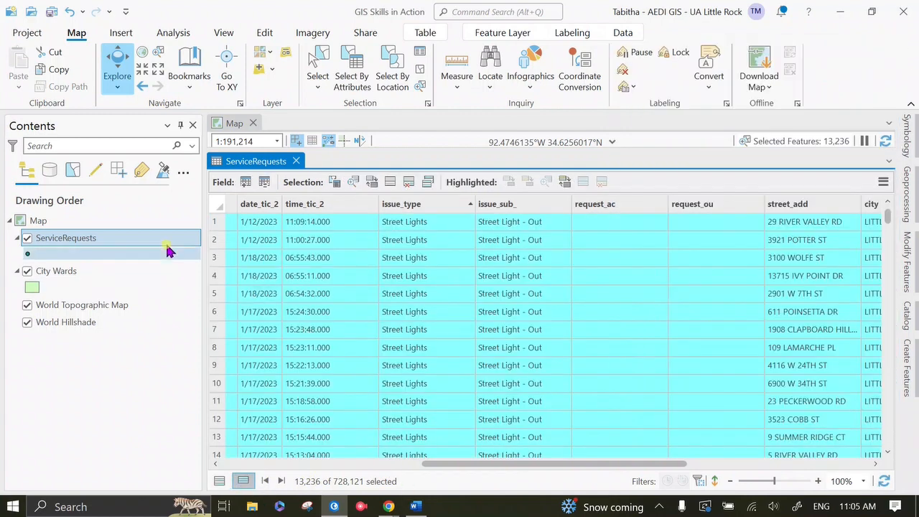
Step: Open the Export Features tool for the selected records of the ServiceRequests layer
right_click(97, 243)
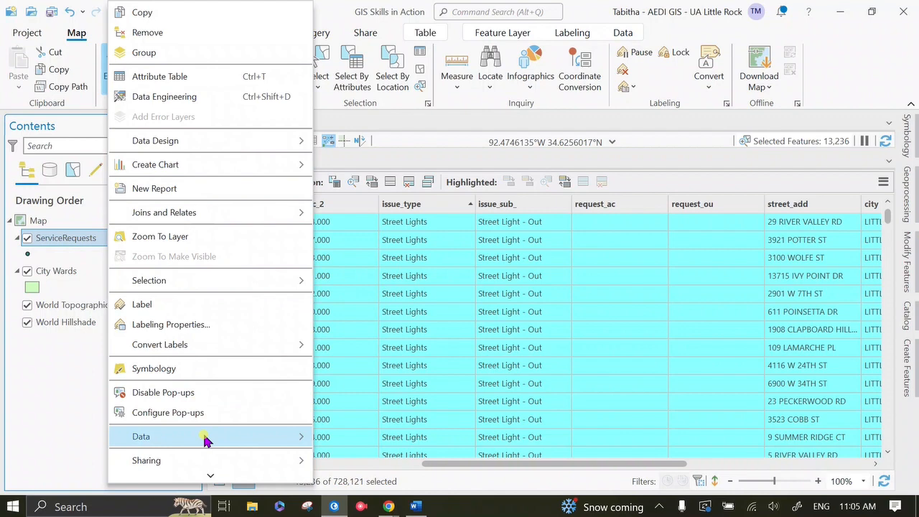
mouse_move(206, 445)
scroll(244, 373, down, 2)
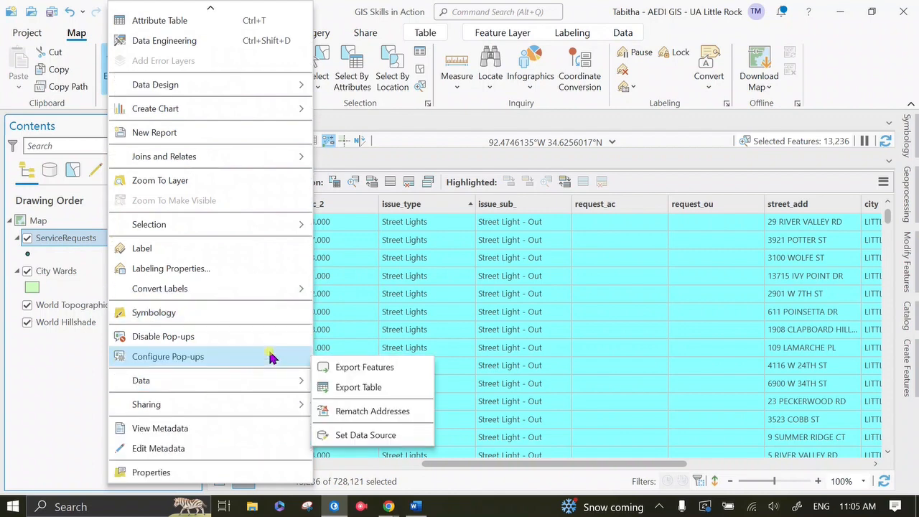
click(364, 368)
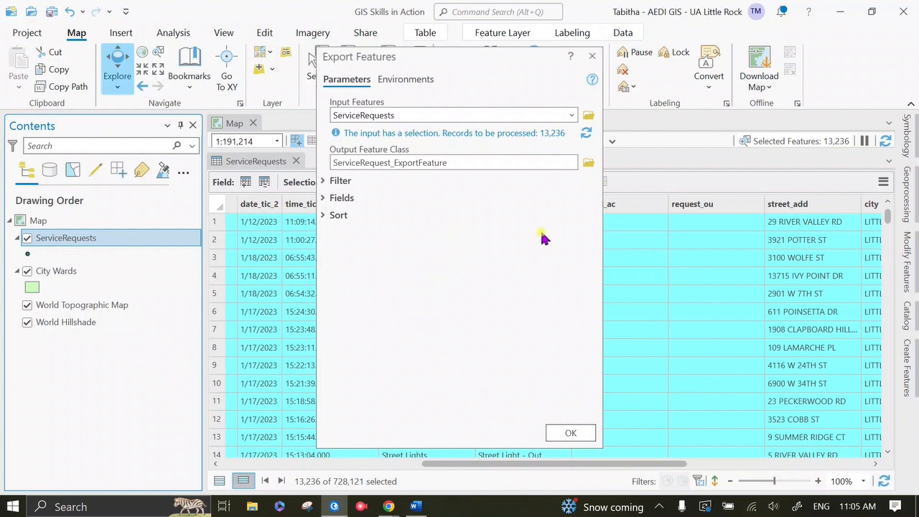
Step: Browse from the desktop to the 3.1_Data folder of 3.1_GISSkillsinAction and open ServiceRequests.gdb as the output location
click(588, 162)
double_click(413, 230)
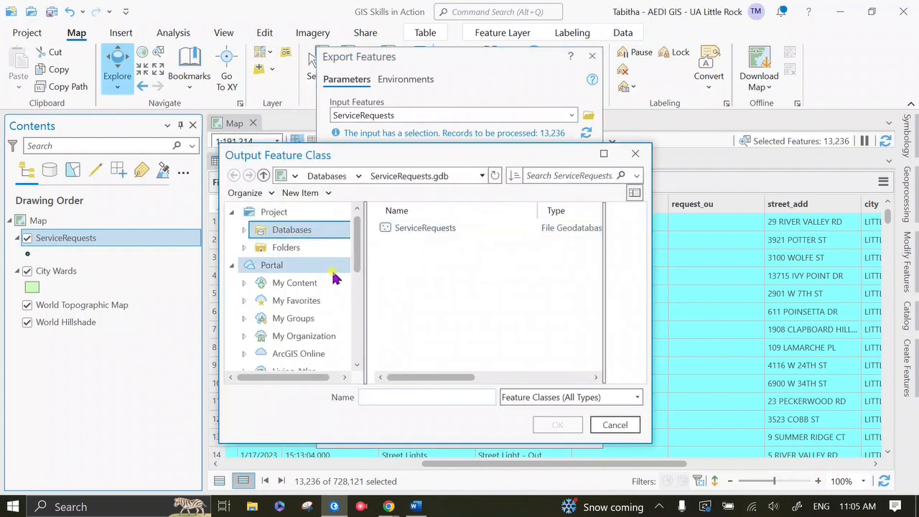
scroll(296, 335, down, 2)
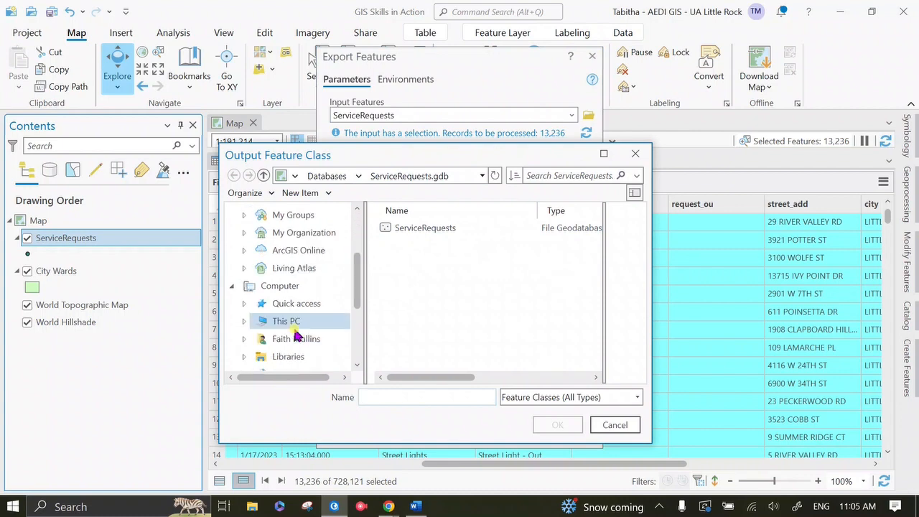
click(290, 323)
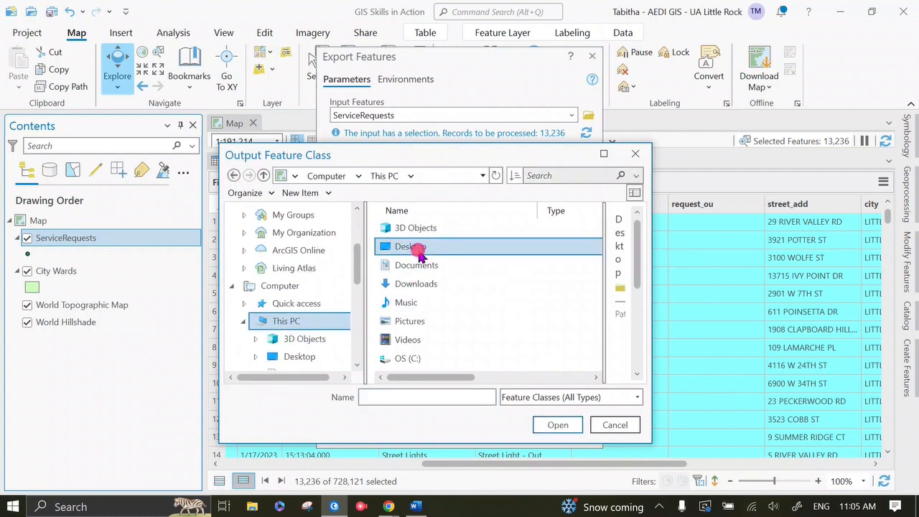
double_click(414, 245)
double_click(430, 303)
click(437, 283)
double_click(436, 284)
click(379, 175)
click(441, 307)
double_click(441, 307)
click(456, 230)
double_click(456, 229)
click(433, 248)
double_click(433, 248)
click(430, 264)
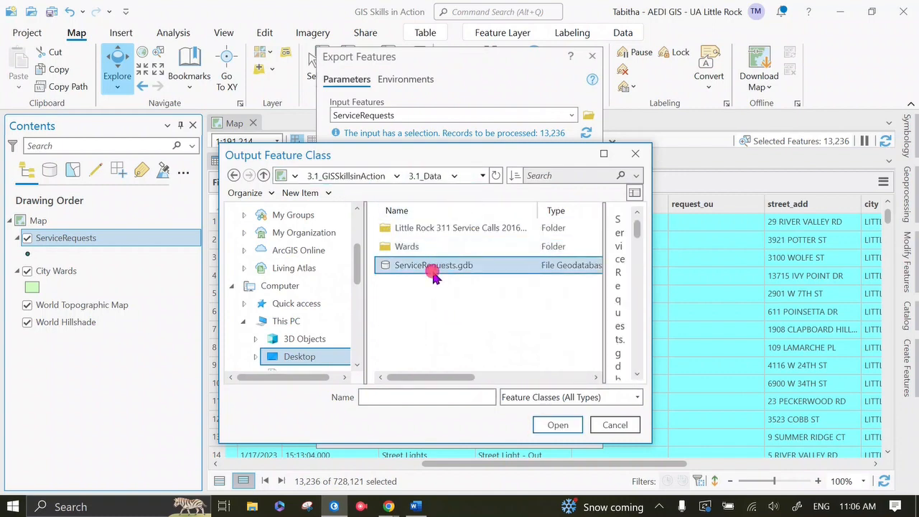
double_click(432, 265)
Step: Name the output feature class StreetLights and save it as the export destination
click(470, 397)
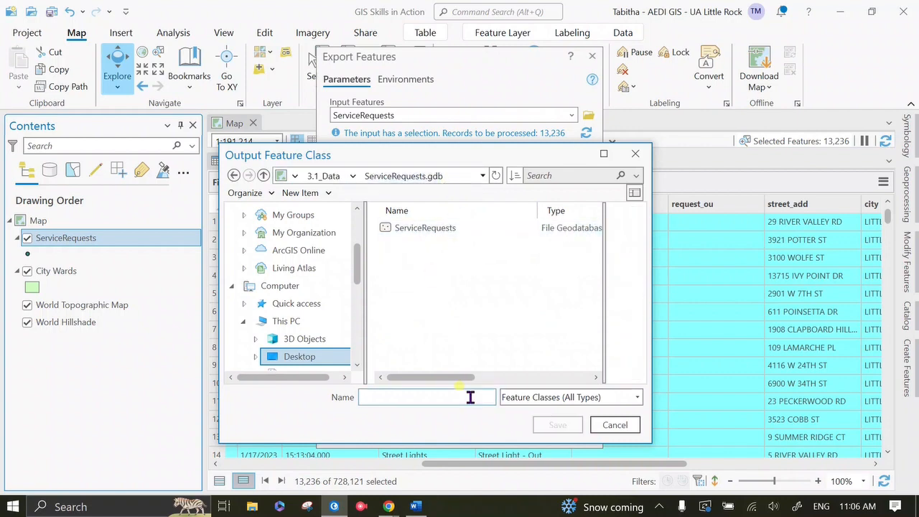
text(StreetLights)
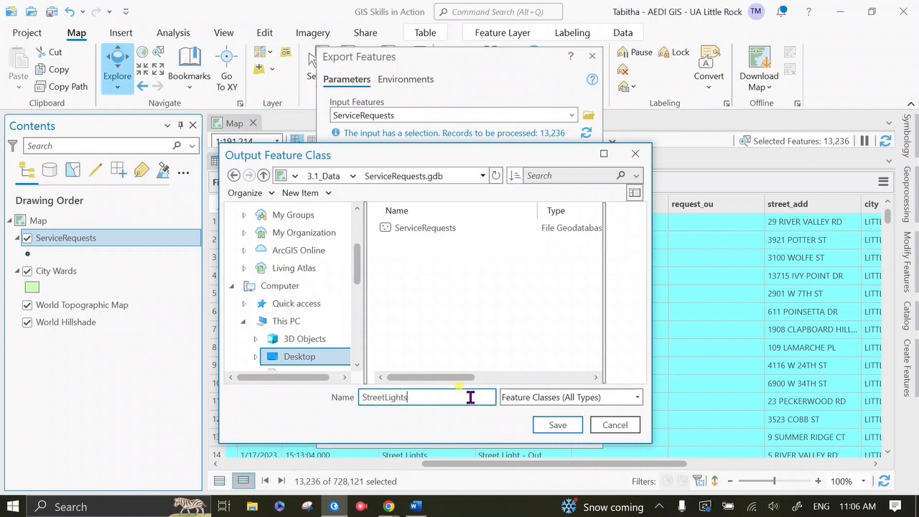
key(Return)
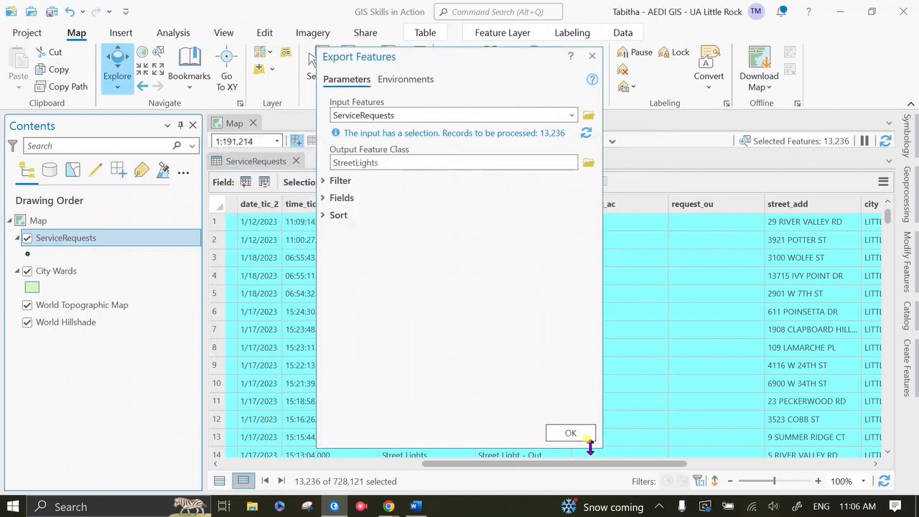
Step: Run the export of the selected records to StreetLights and close the ServiceRequests attribute table
click(570, 434)
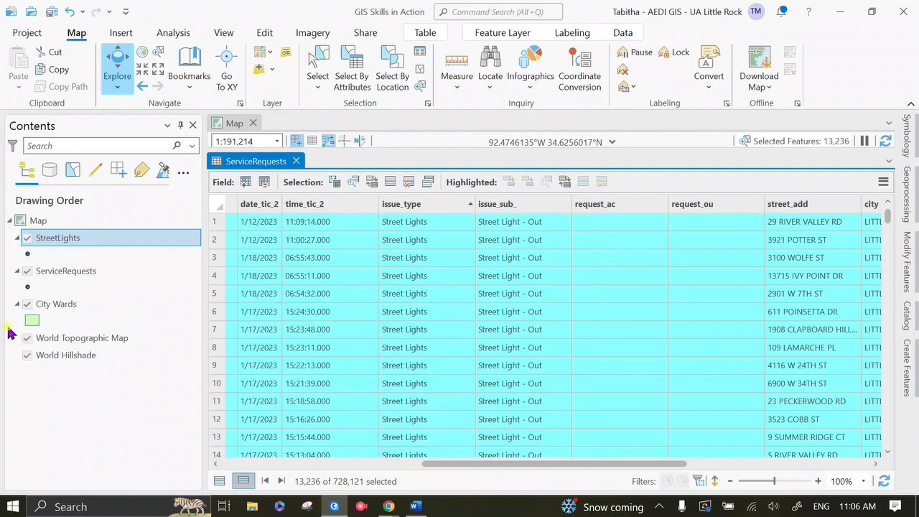
click(297, 161)
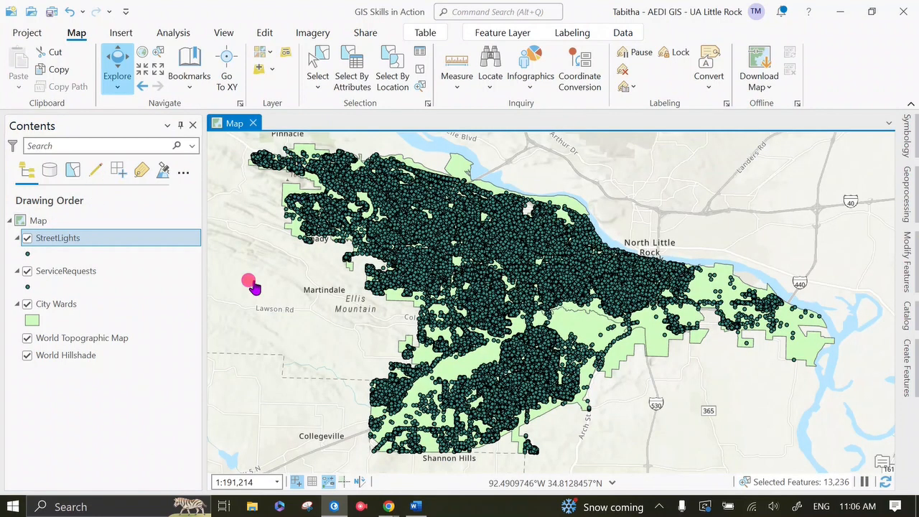
click(64, 280)
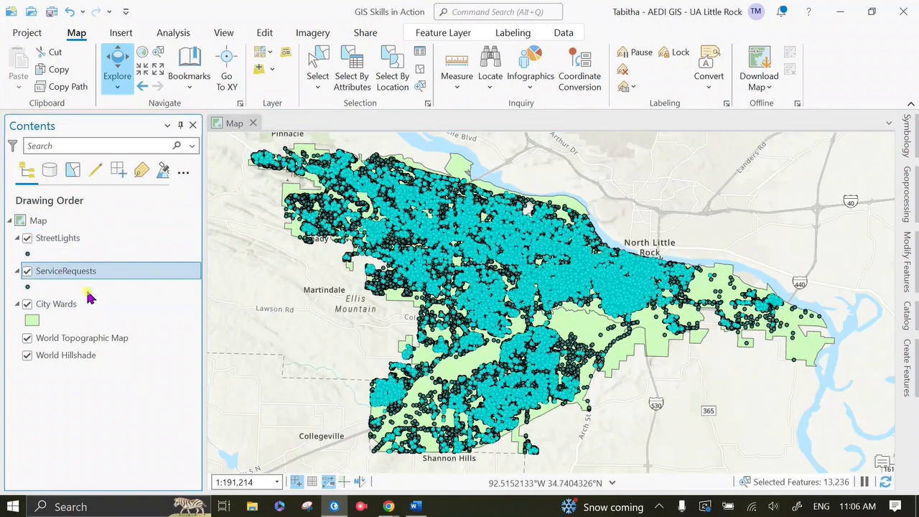
right_click(66, 271)
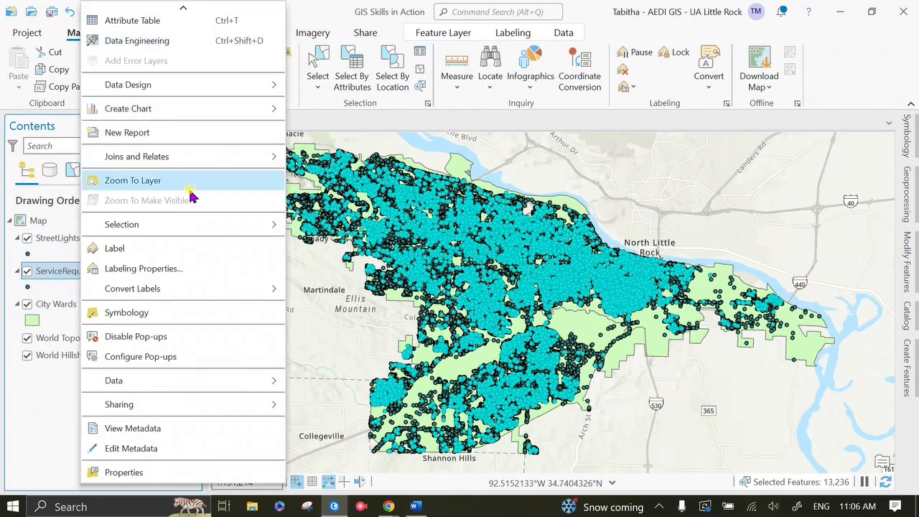
scroll(147, 305, up, 2)
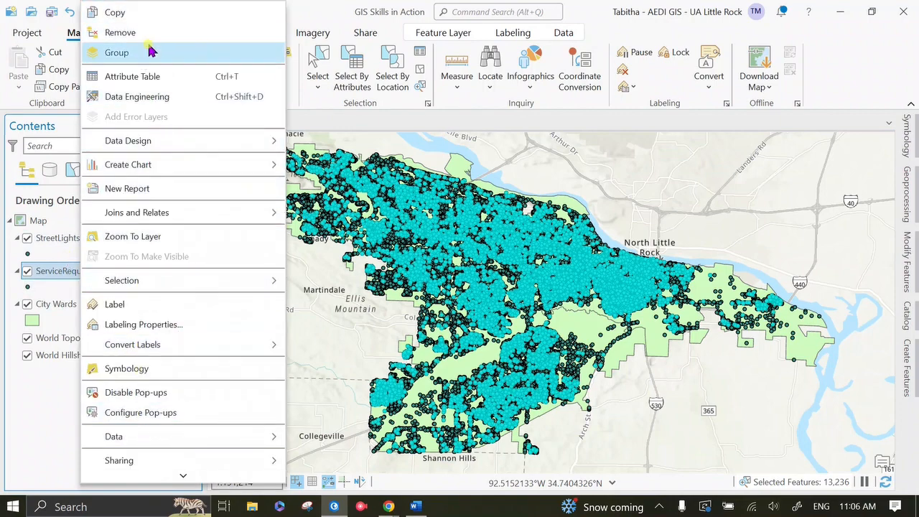
click(145, 53)
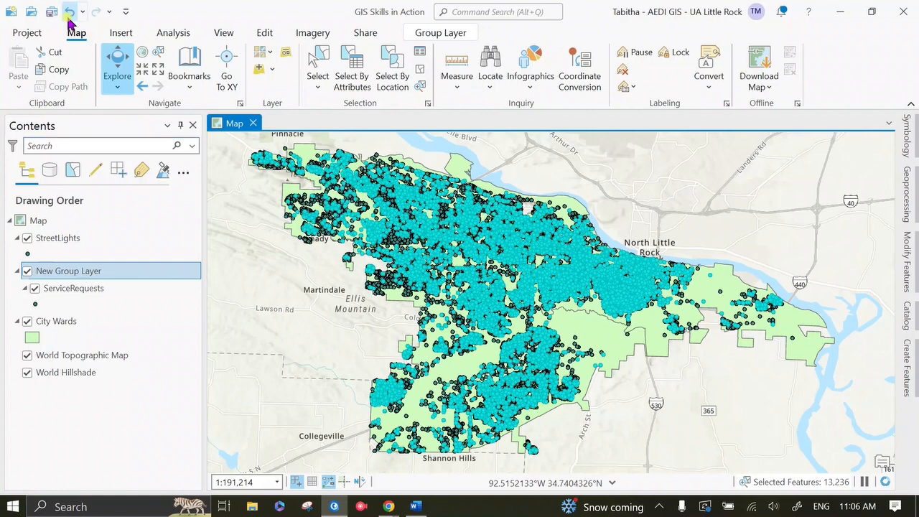
click(68, 14)
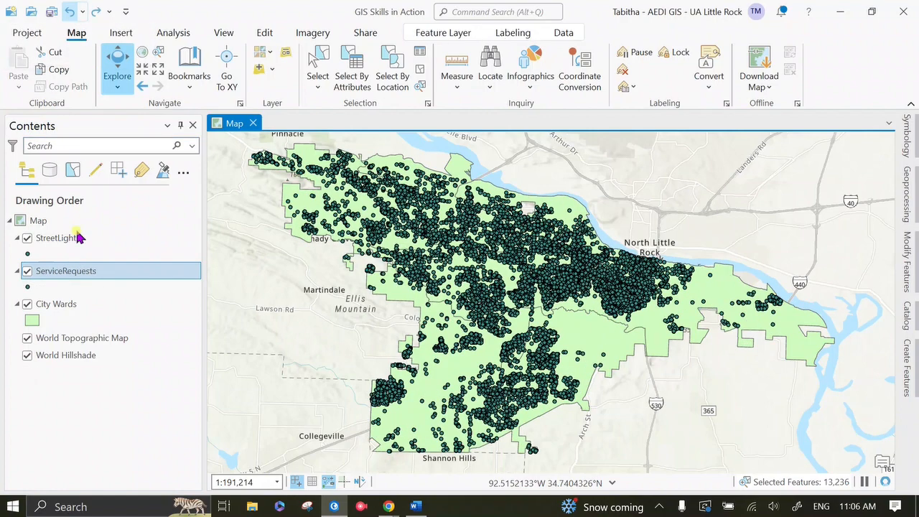
Step: Remove the ServiceRequests layer from the map and open the StreetLights attribute table, enlarged over the map view
right_click(82, 271)
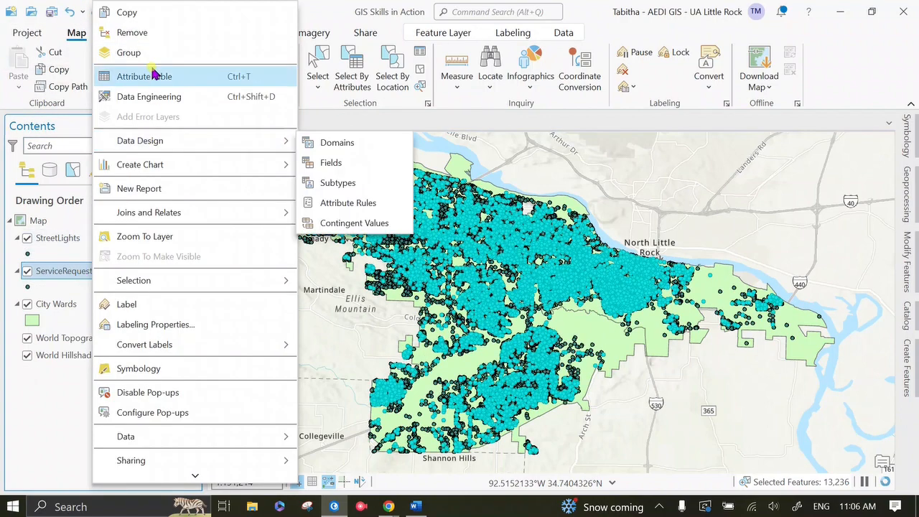
click(136, 32)
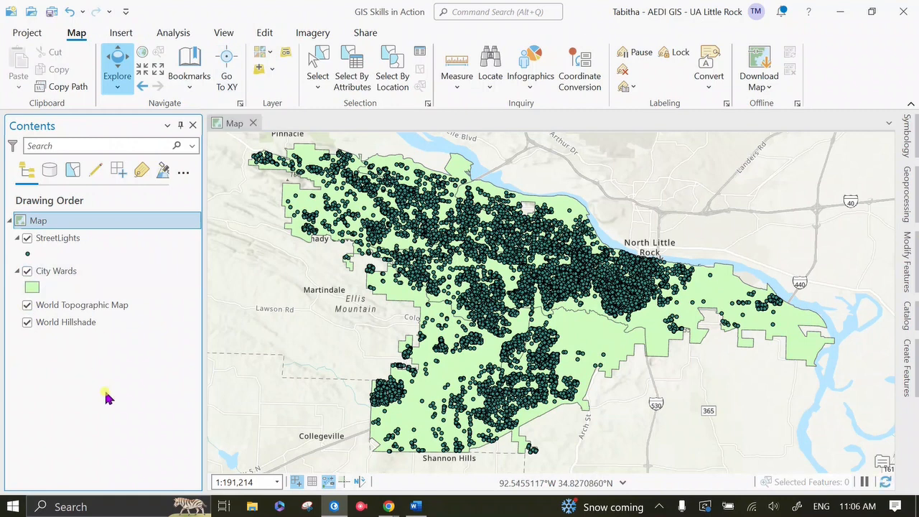
right_click(107, 239)
click(176, 75)
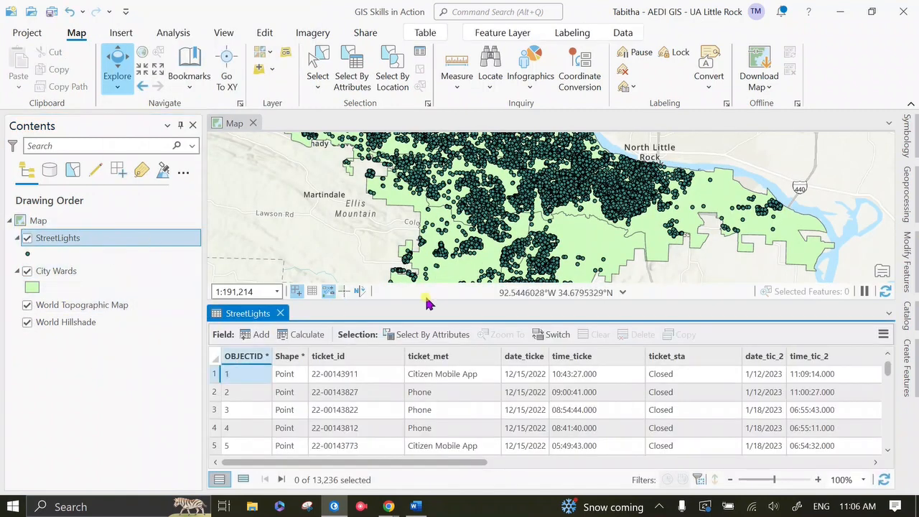
drag(515, 129, 515, 131)
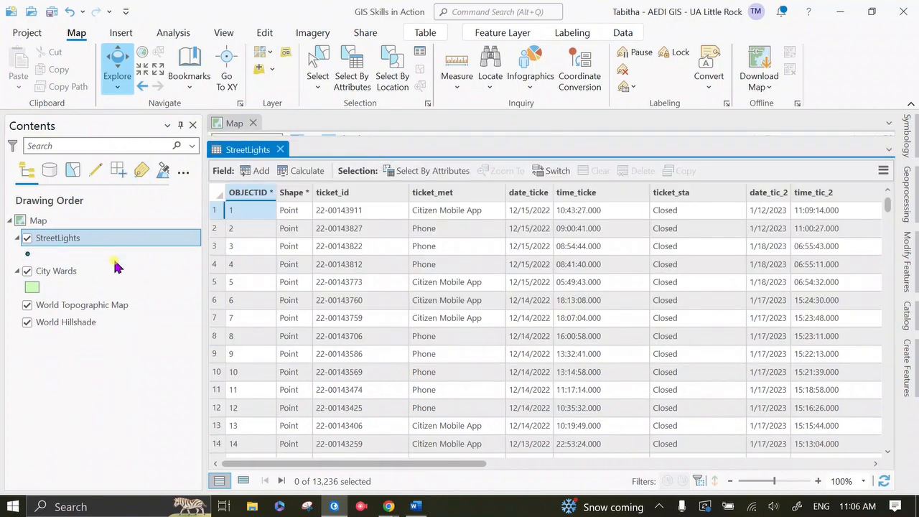
Step: Check the issue_type column of the StreetLights table down to the last record, sorting it in both directions
drag(380, 468, 567, 471)
scroll(452, 211, down, 20)
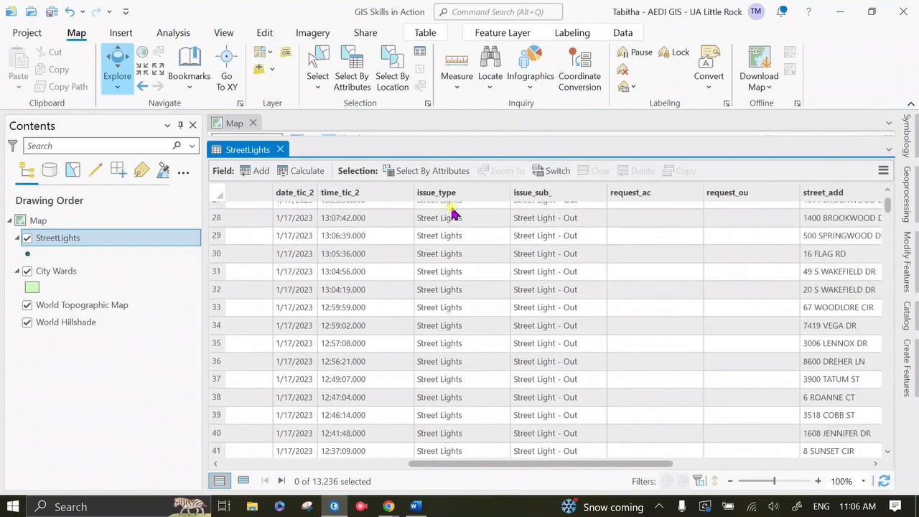
scroll(459, 264, down, 20)
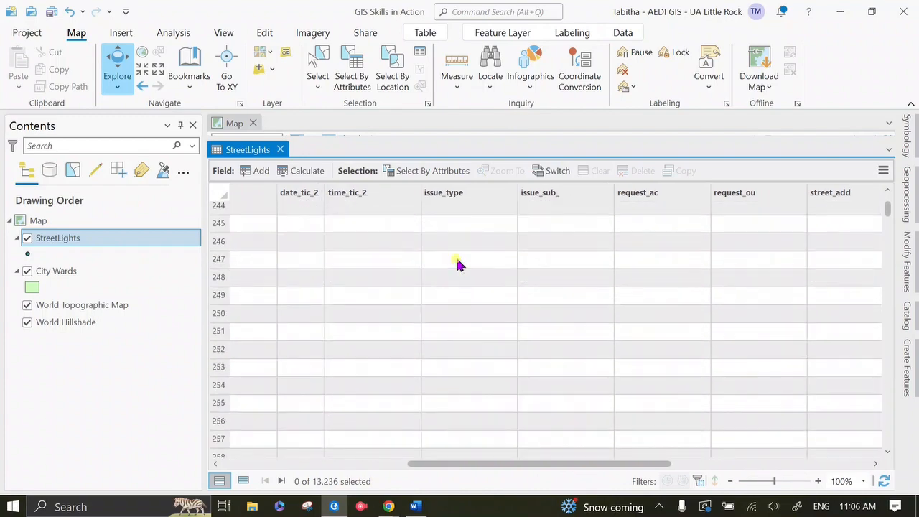
scroll(890, 237, down, 5)
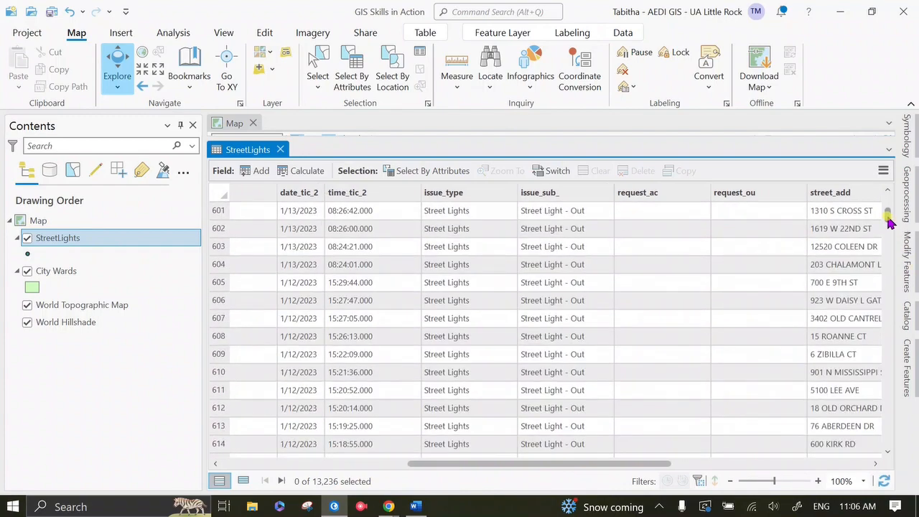
drag(890, 238, 885, 450)
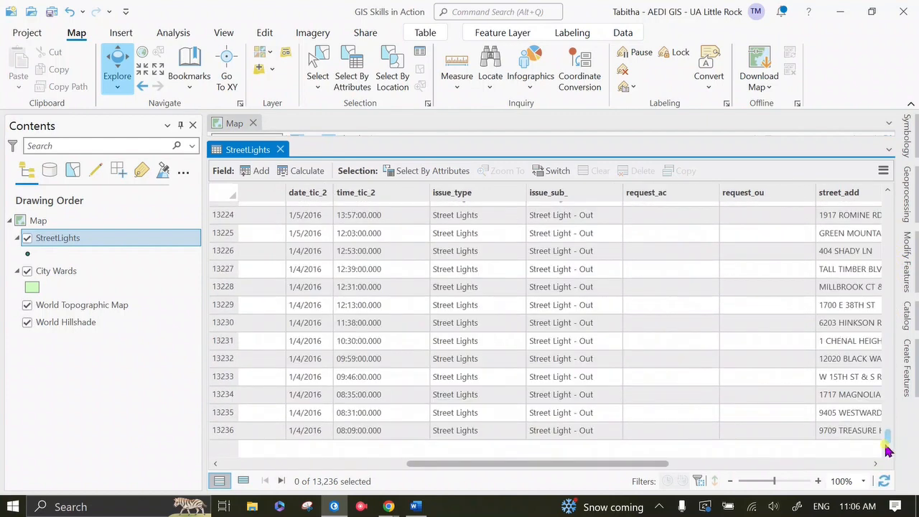
click(479, 195)
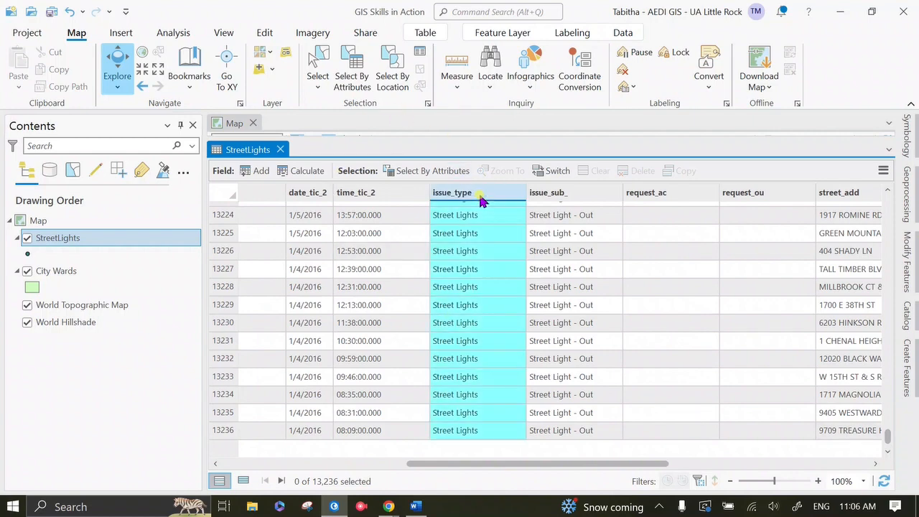
click(399, 215)
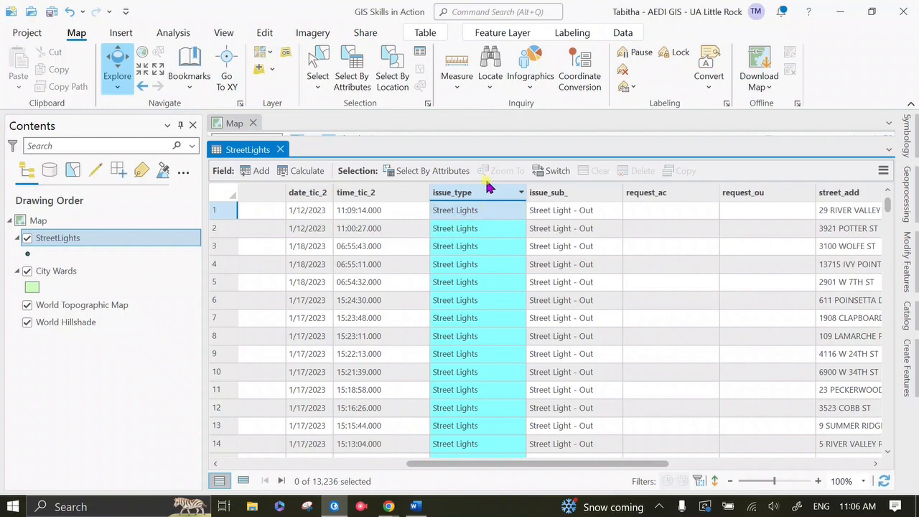
right_click(487, 187)
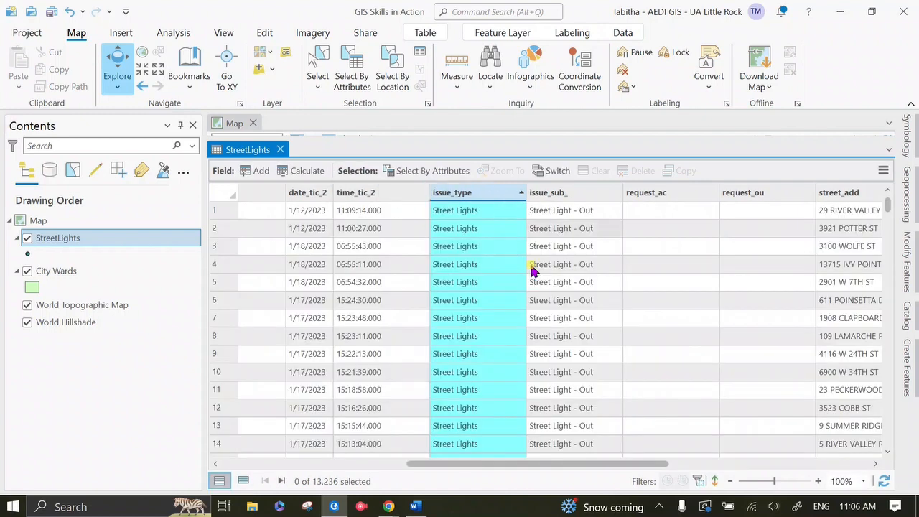
click(79, 369)
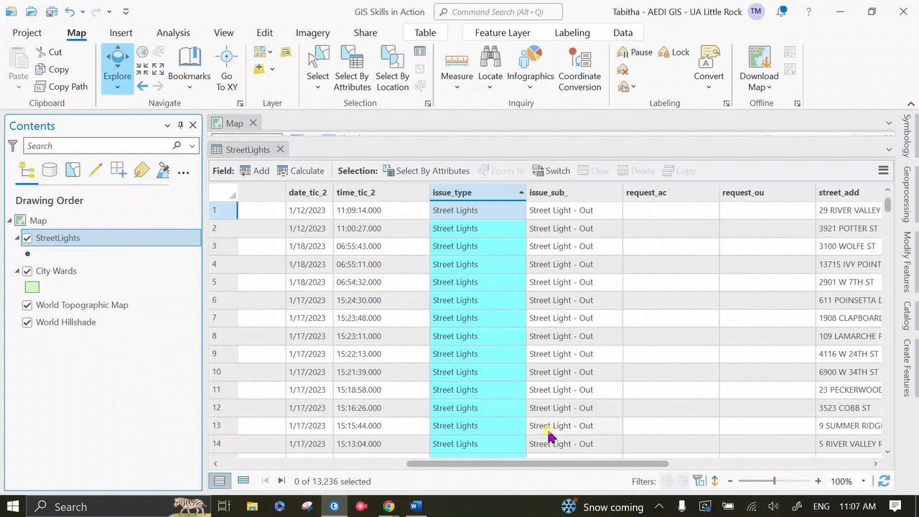
click(658, 506)
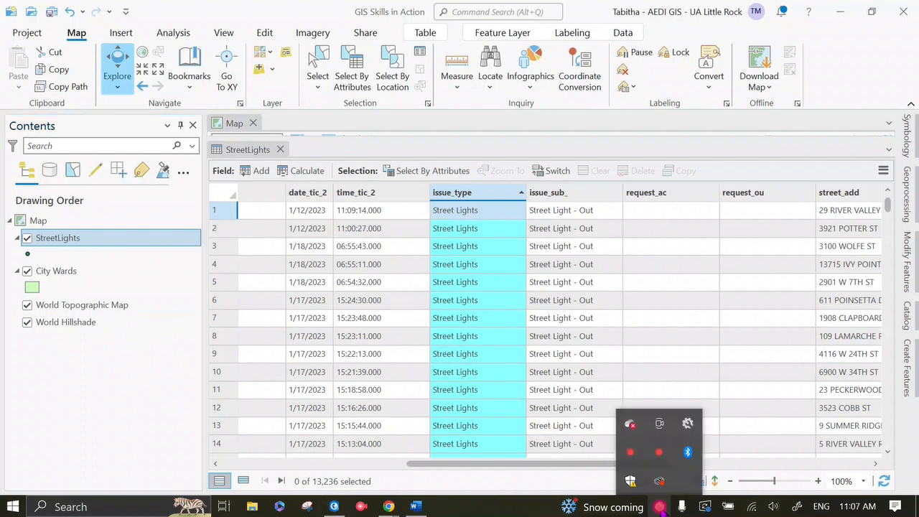
click(587, 382)
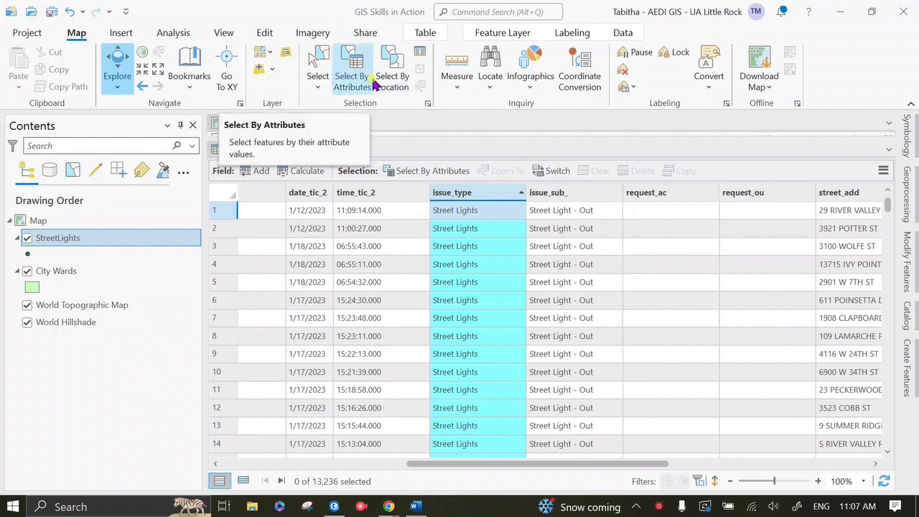
Step: Close the StreetLights attribute table and hide the StreetLights layer so the ward polygons can be seen
click(283, 150)
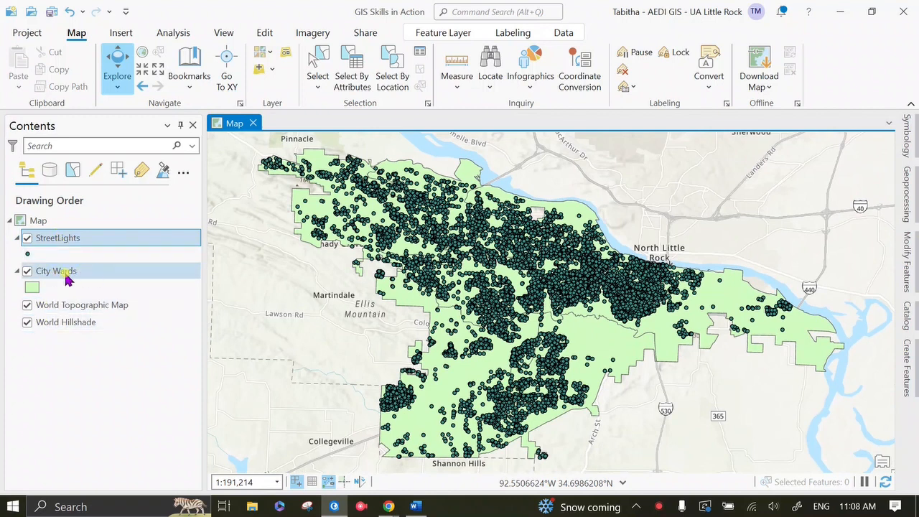
click(27, 238)
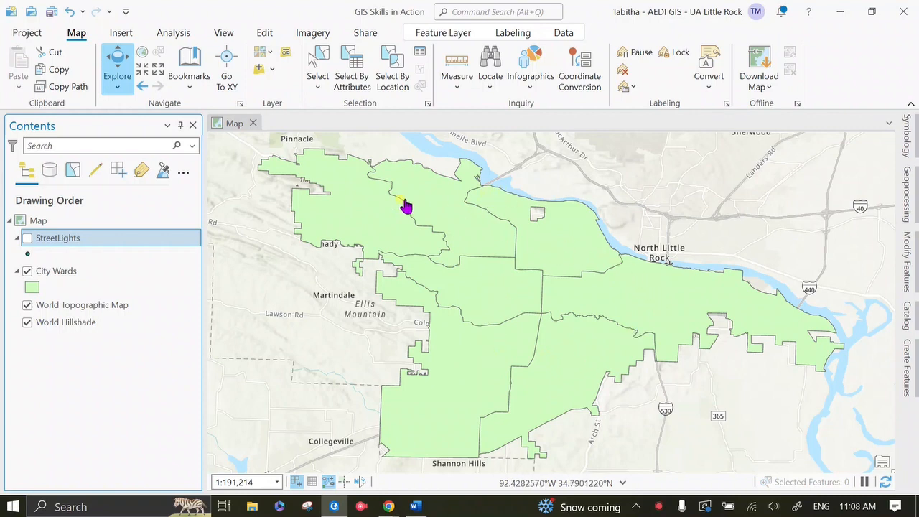
Step: Open the attribute table of the City Wards layer and enlarge it until every ward's row fits
right_click(57, 270)
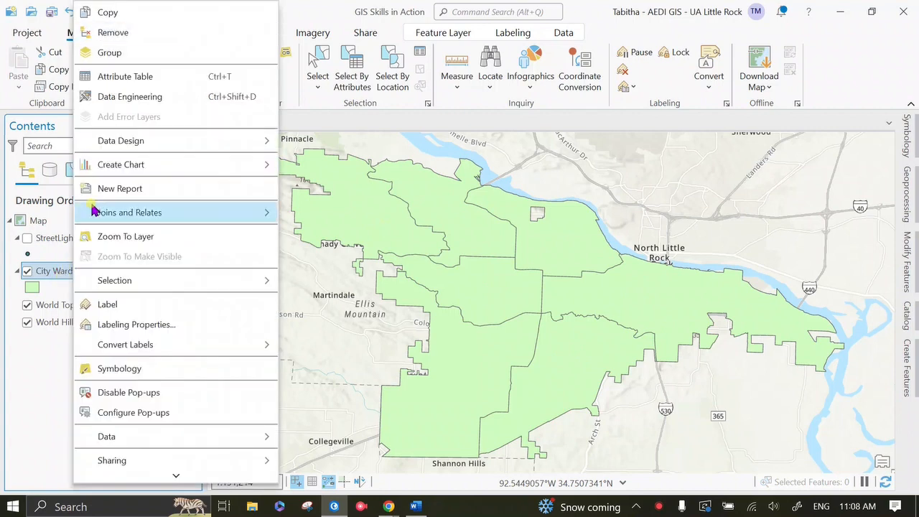
click(275, 151)
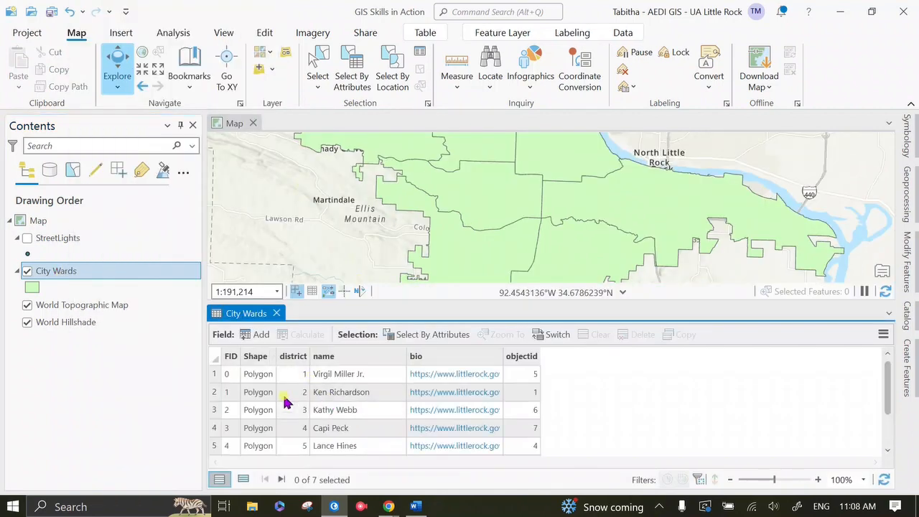
drag(448, 304, 439, 225)
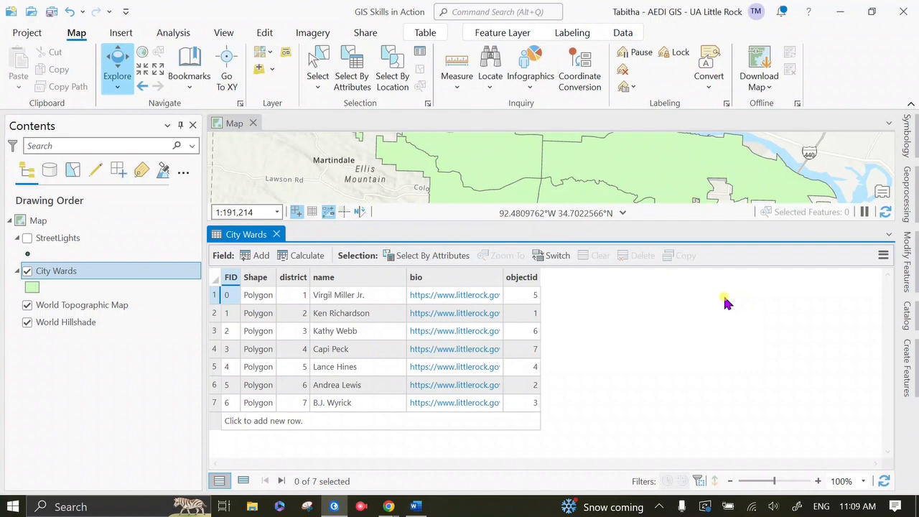
Step: Open the Fields view of the City Wards table and add a new field named Lights
click(882, 255)
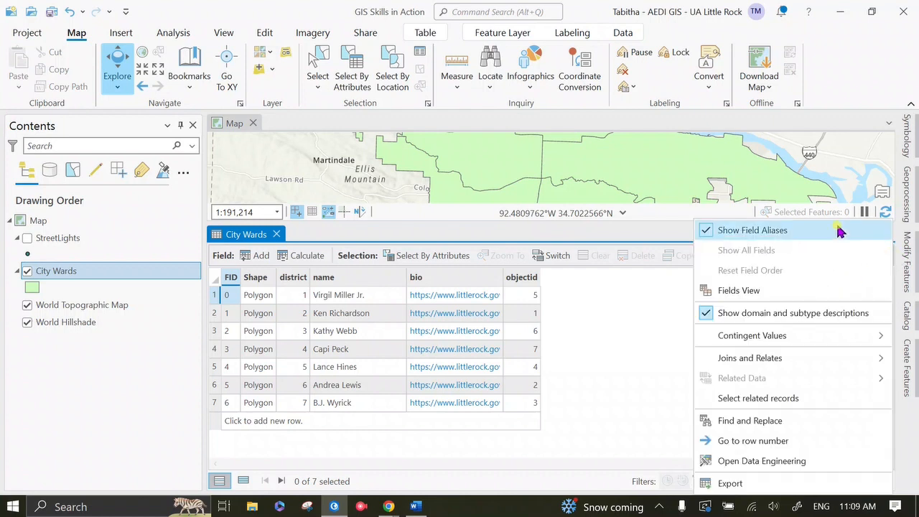
click(829, 290)
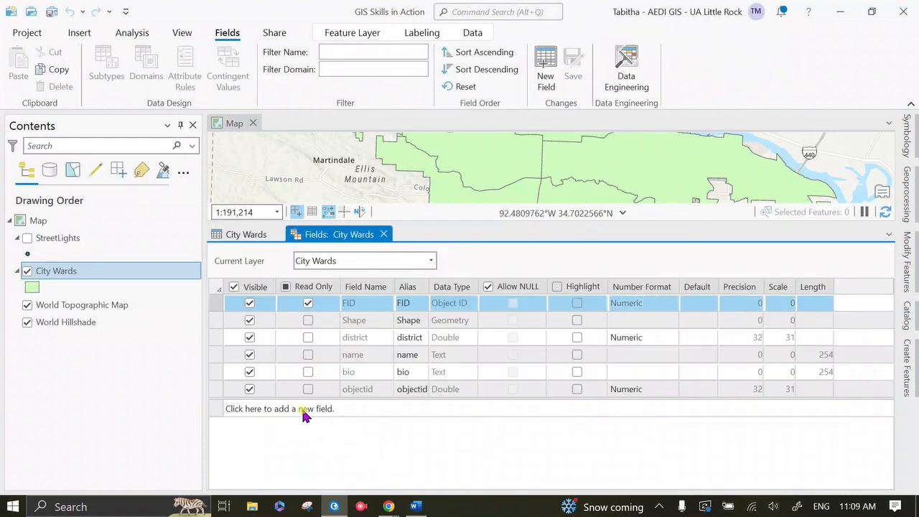
click(299, 409)
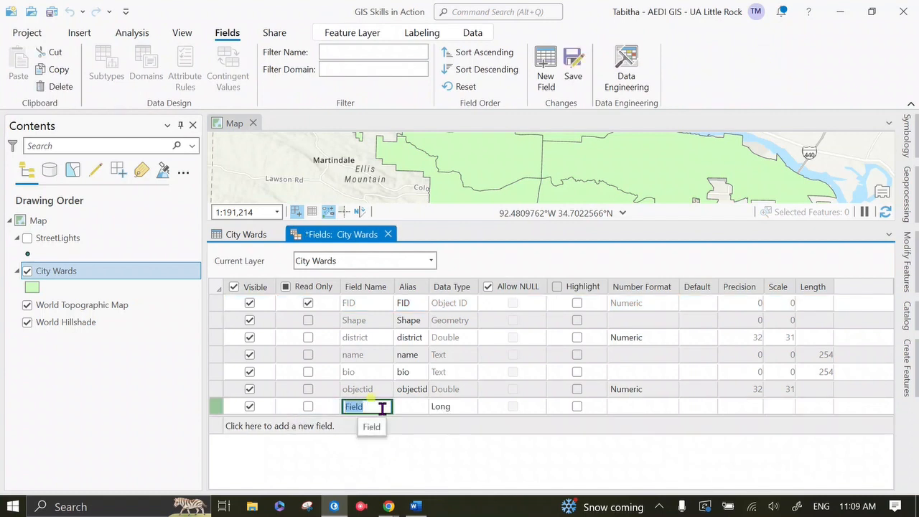
text(Lights)
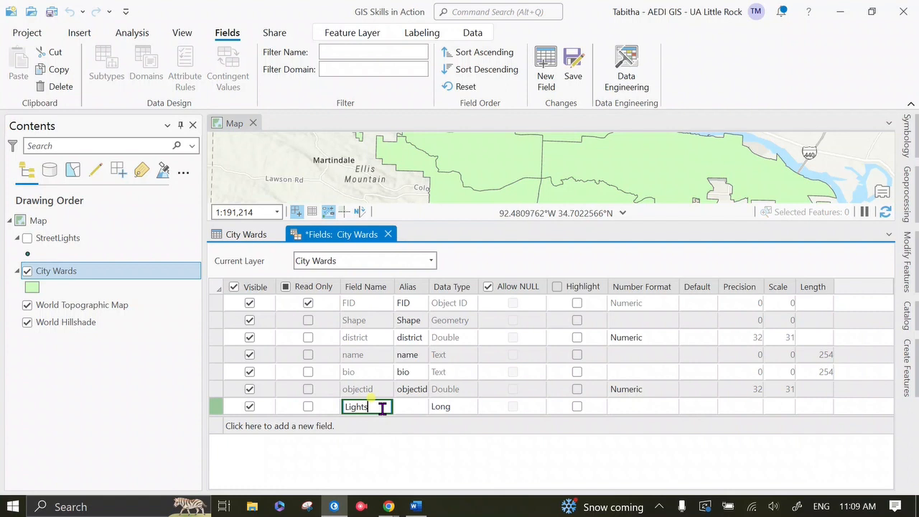
click(457, 406)
click(470, 424)
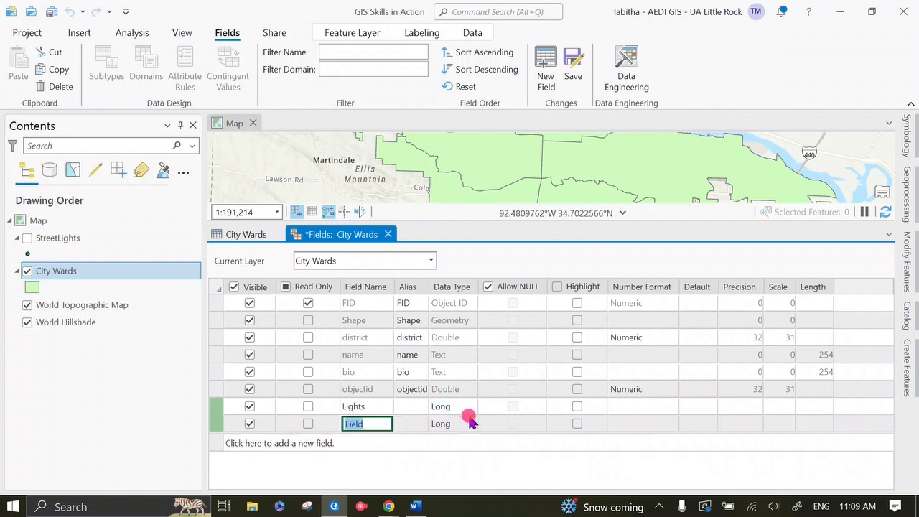
right_click(213, 425)
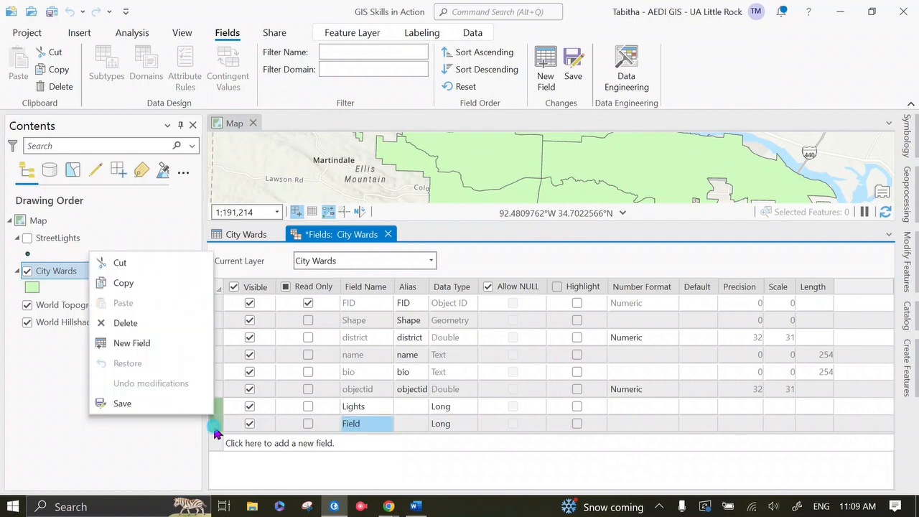
click(125, 323)
Step: Set the data type of the Lights field to Short
click(451, 408)
click(452, 409)
click(452, 412)
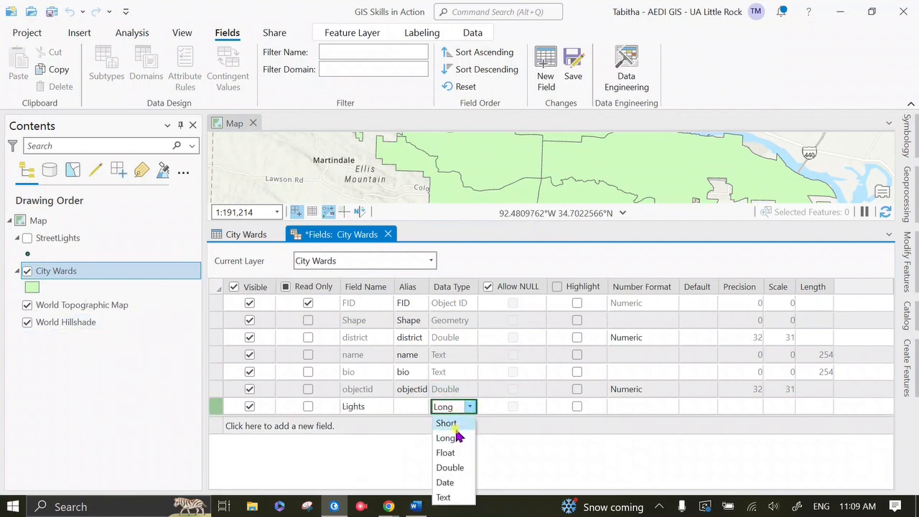
click(455, 424)
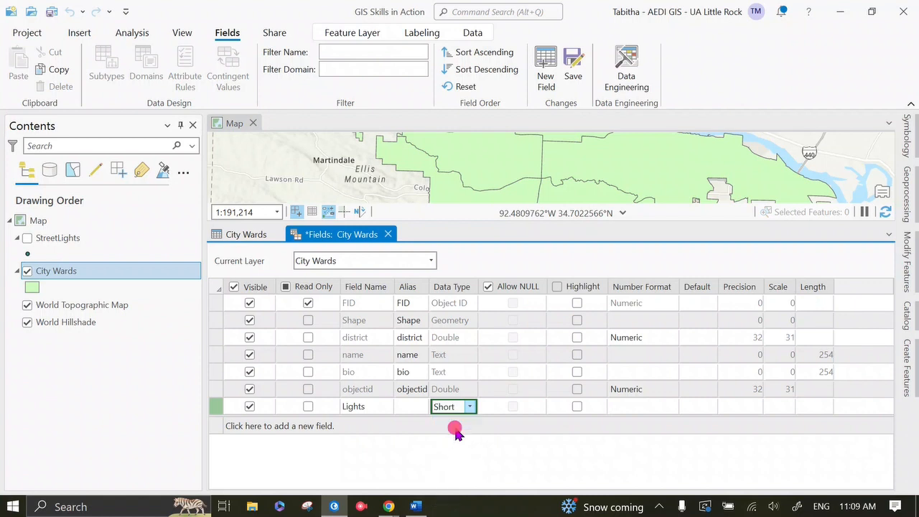
Step: Set the number format of the Lights field to the Numeric category, keeping the default rounding and alignment options
click(655, 410)
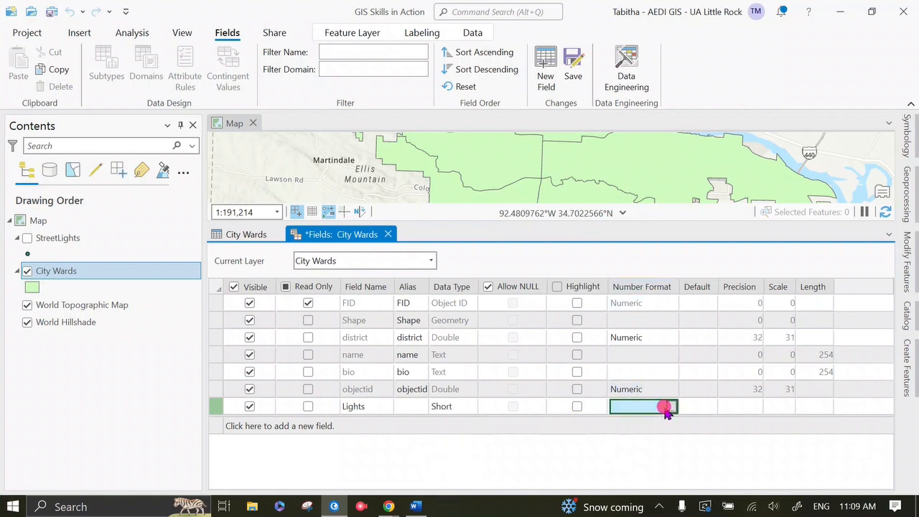
click(670, 407)
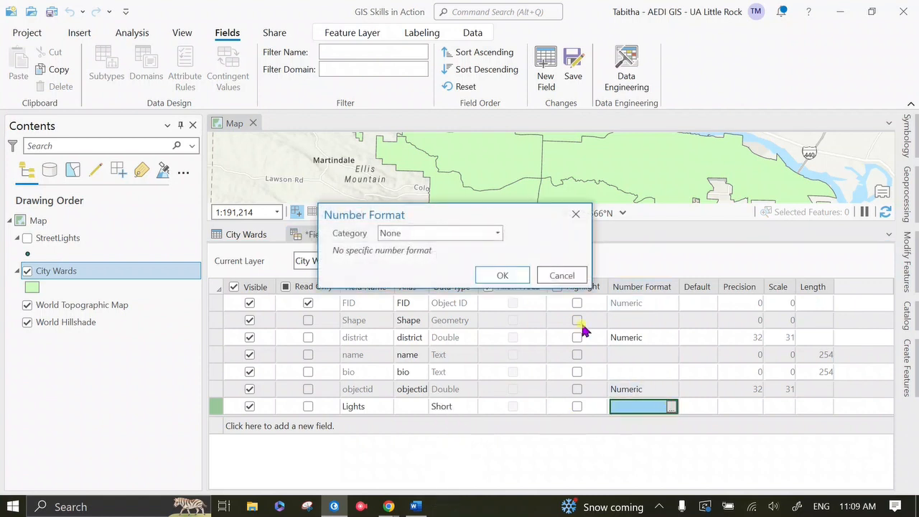
click(497, 232)
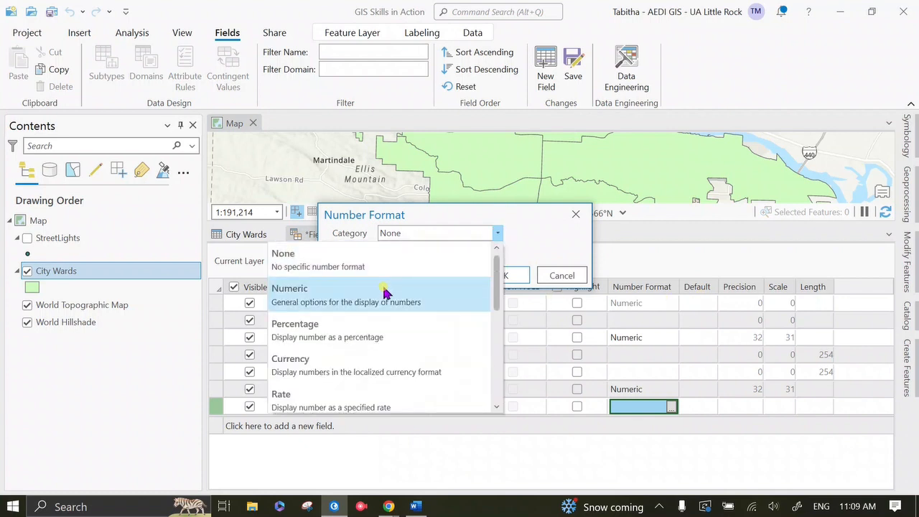
scroll(429, 367, down, 3)
scroll(427, 321, up, 3)
click(448, 300)
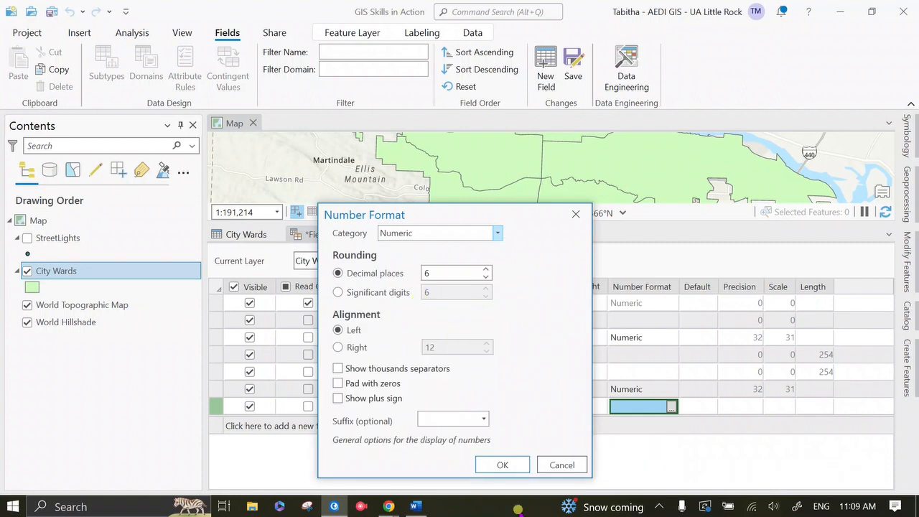
click(501, 464)
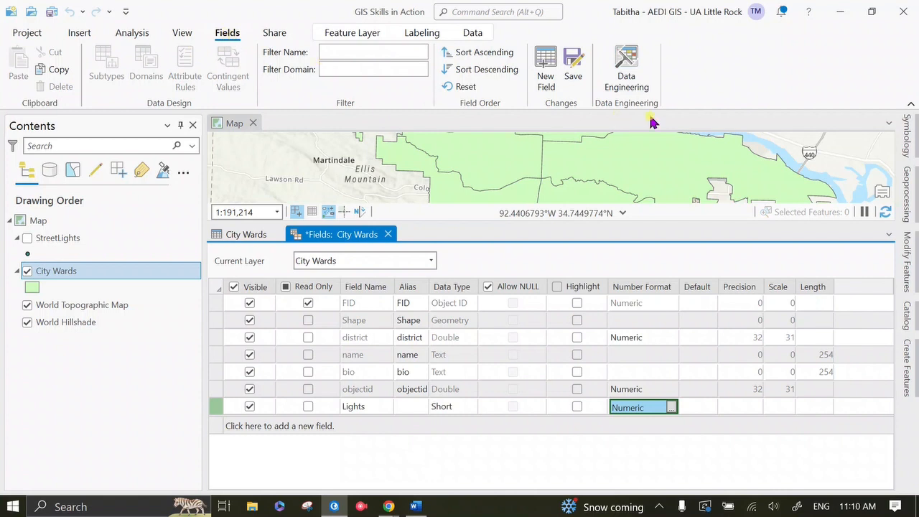
Step: Save the field changes and close the Fields view to return to the City Wards attribute table
click(573, 65)
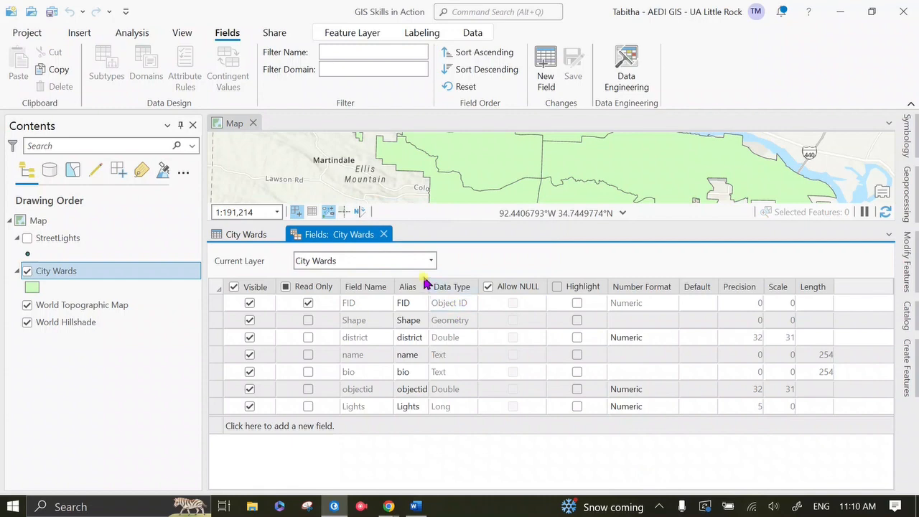
click(384, 235)
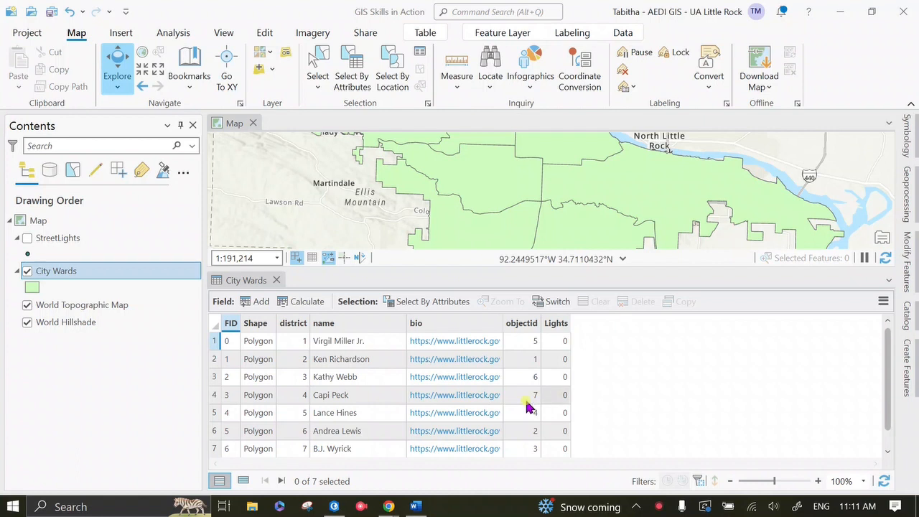
drag(885, 364, 887, 378)
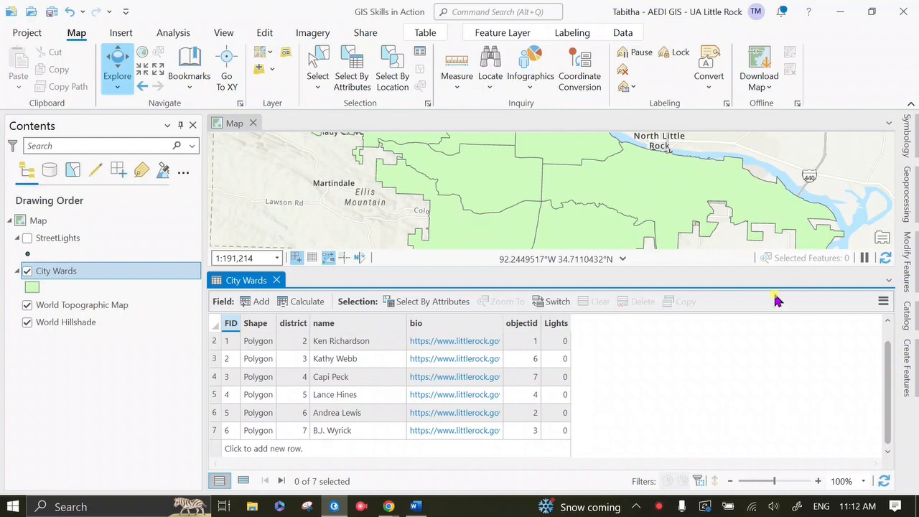
Step: Select the ward in City Wards by attributes where district is equal to 1, as a new selection
click(349, 75)
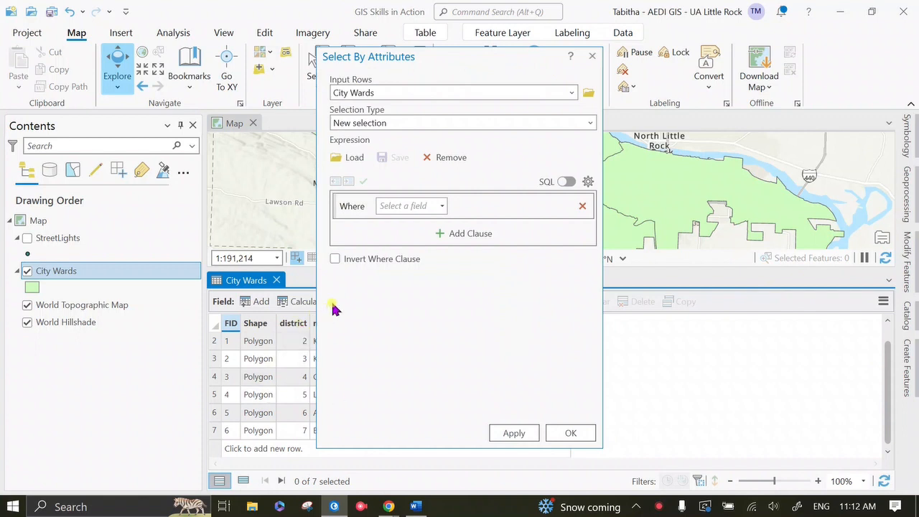
click(441, 206)
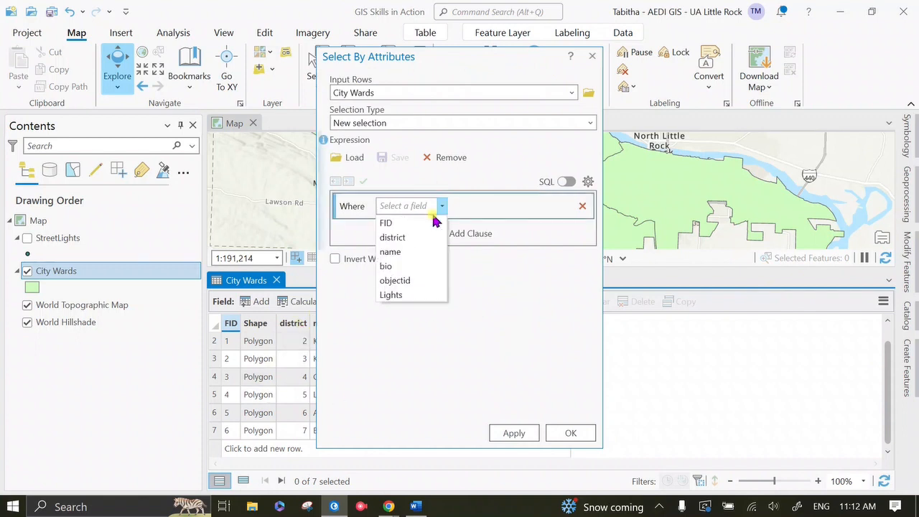
click(393, 237)
click(565, 206)
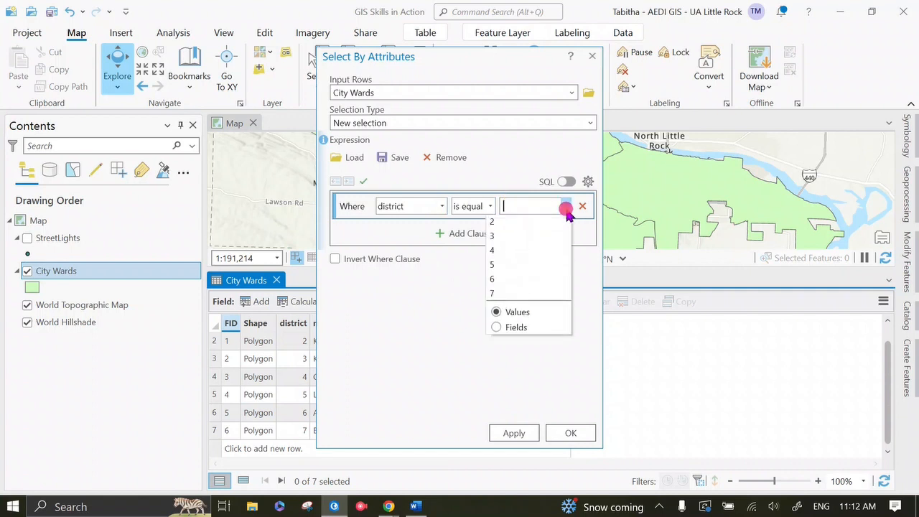
click(533, 228)
click(514, 432)
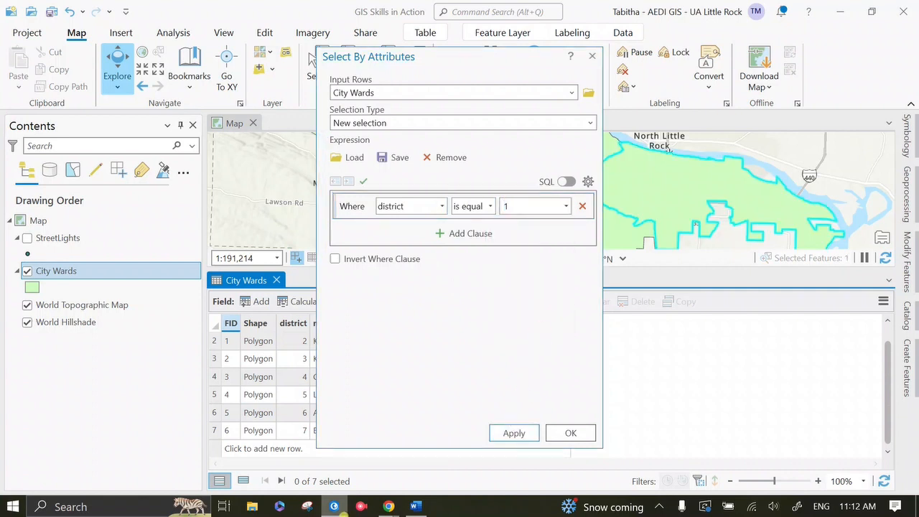
scroll(288, 412, up, 1)
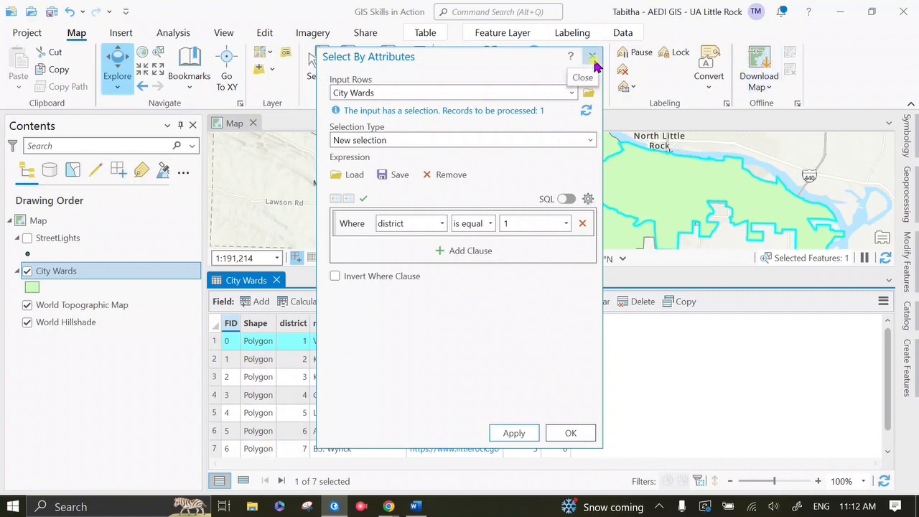
click(592, 57)
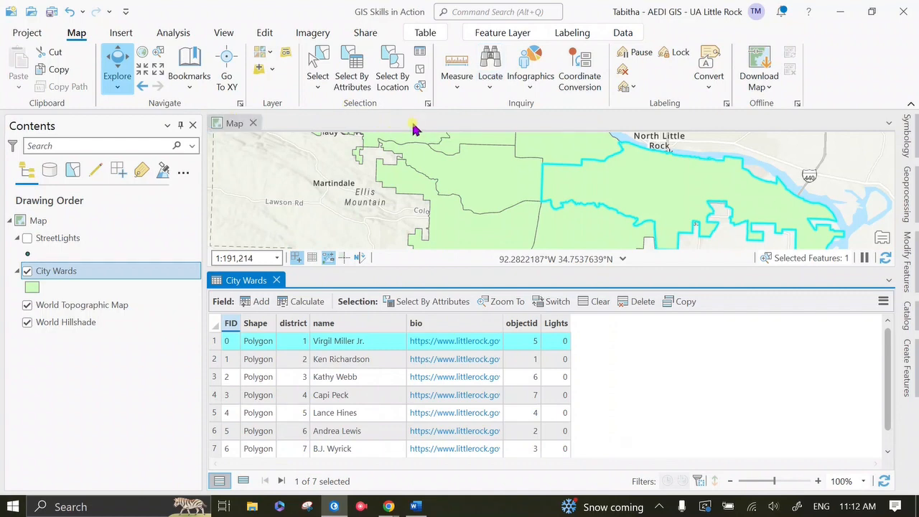
Step: Show the StreetLights layer, open its attribute table, and shrink the table area to reveal more of the map
click(27, 239)
right_click(46, 242)
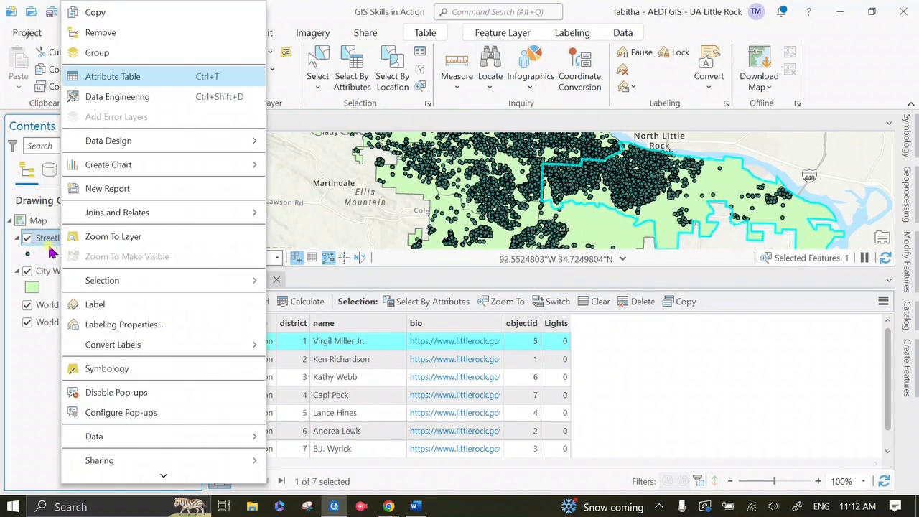
click(86, 77)
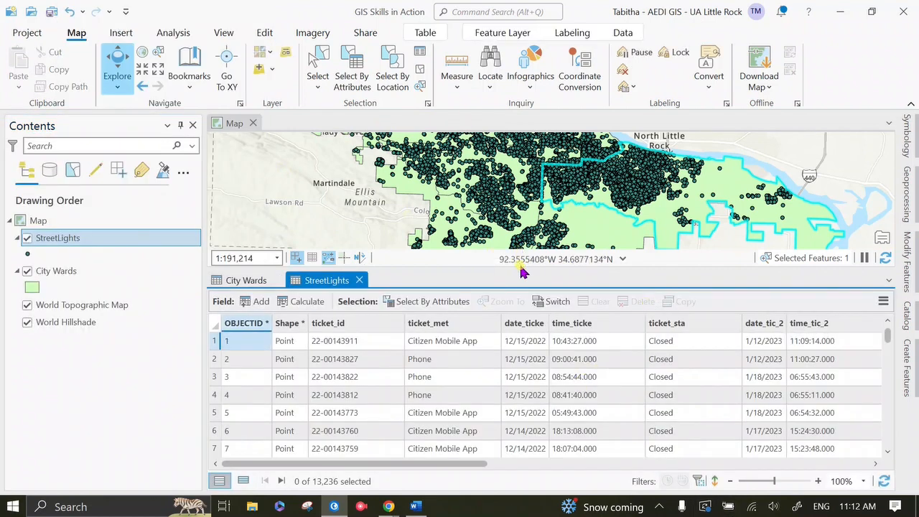
drag(521, 271, 521, 327)
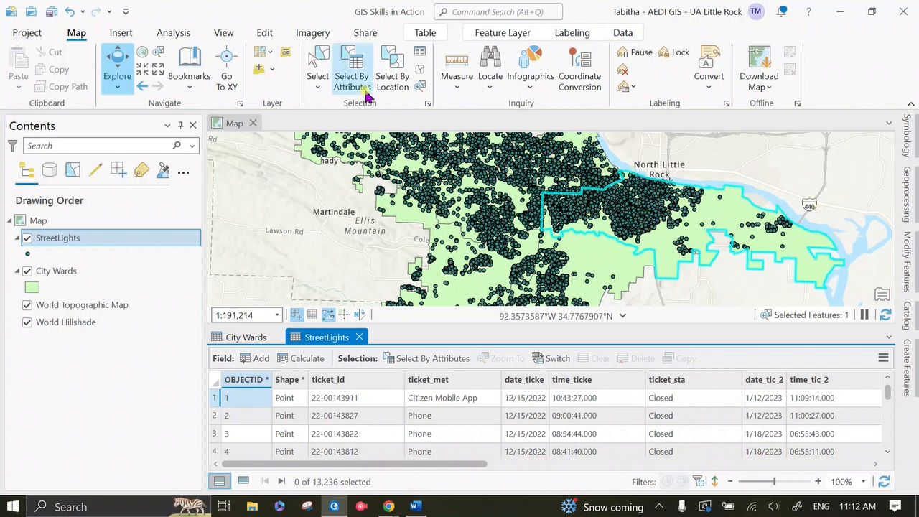
Step: Start Select By Location with StreetLights as the input features
click(390, 74)
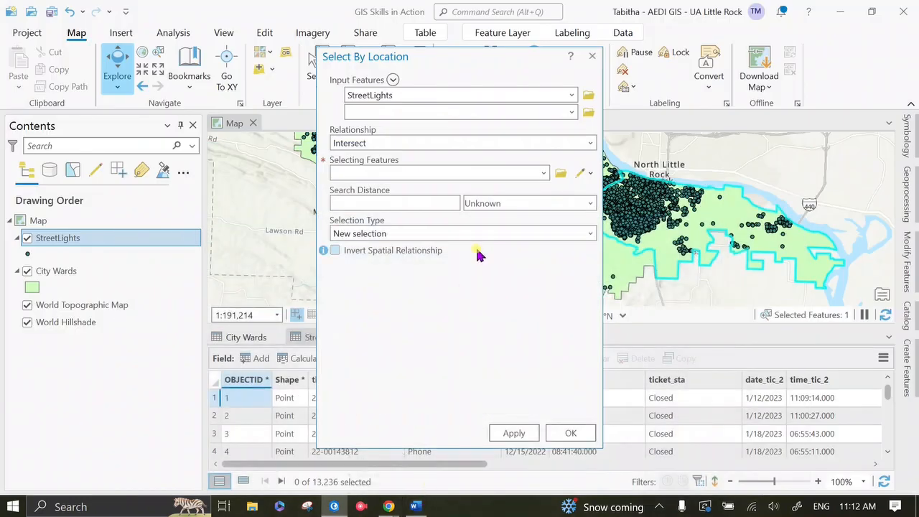
click(571, 95)
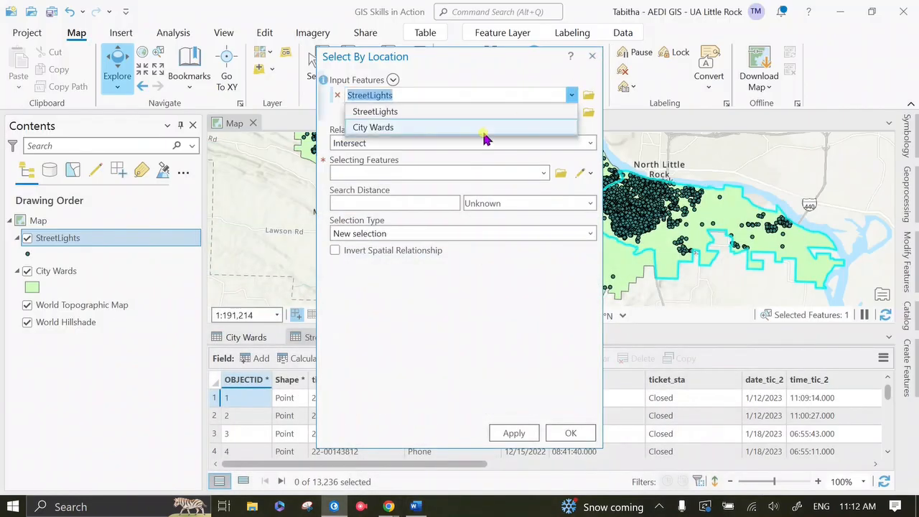
click(467, 113)
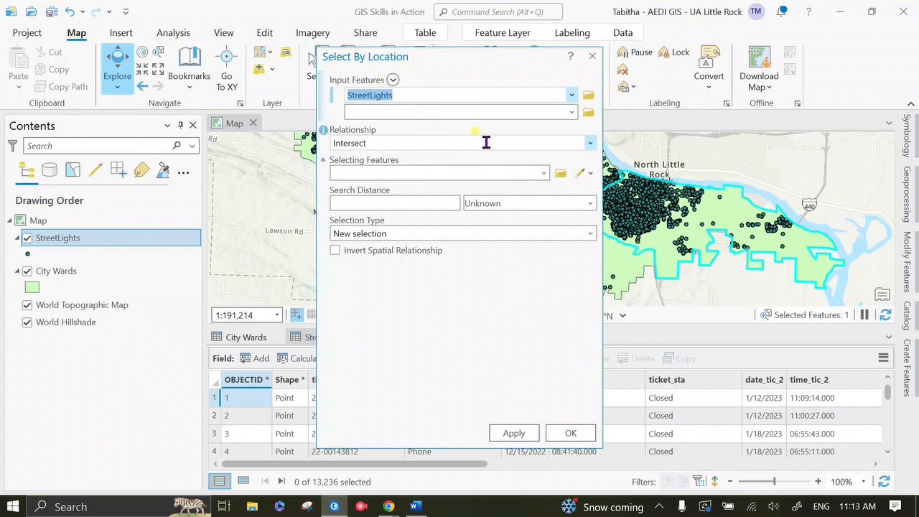
Step: Set the spatial relationship to Within for the location selection
click(590, 143)
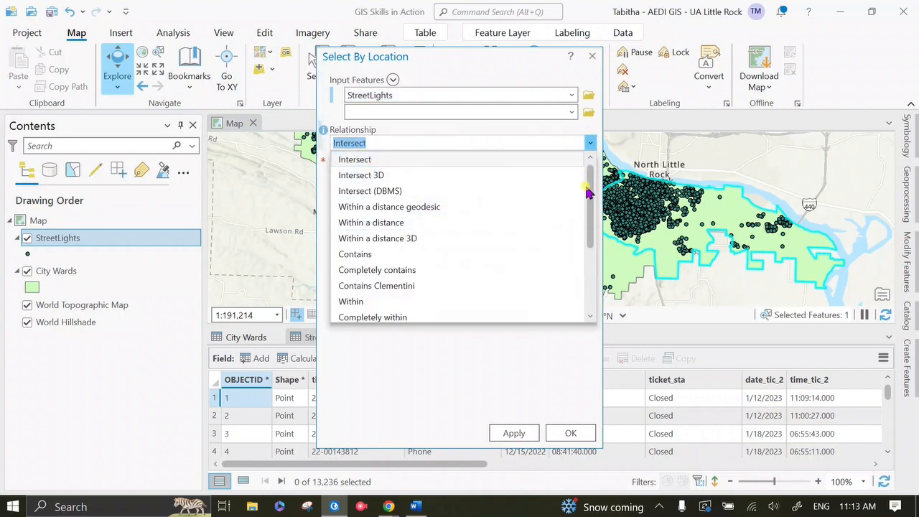
scroll(592, 191, down, 2)
scroll(584, 194, up, 2)
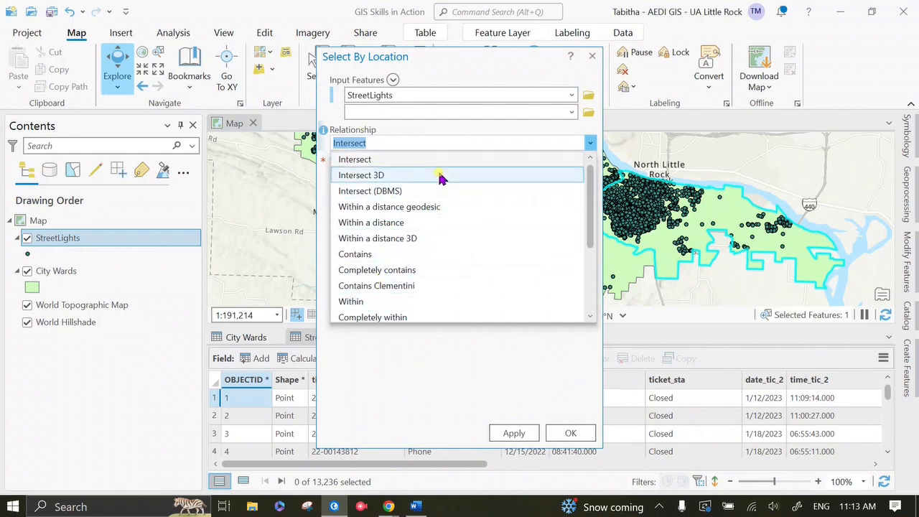
click(377, 302)
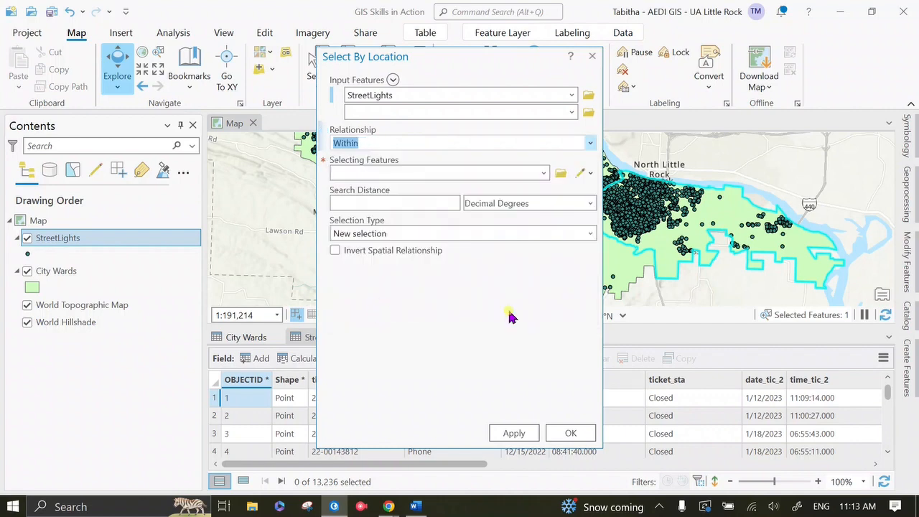
scroll(629, 209, up, 4)
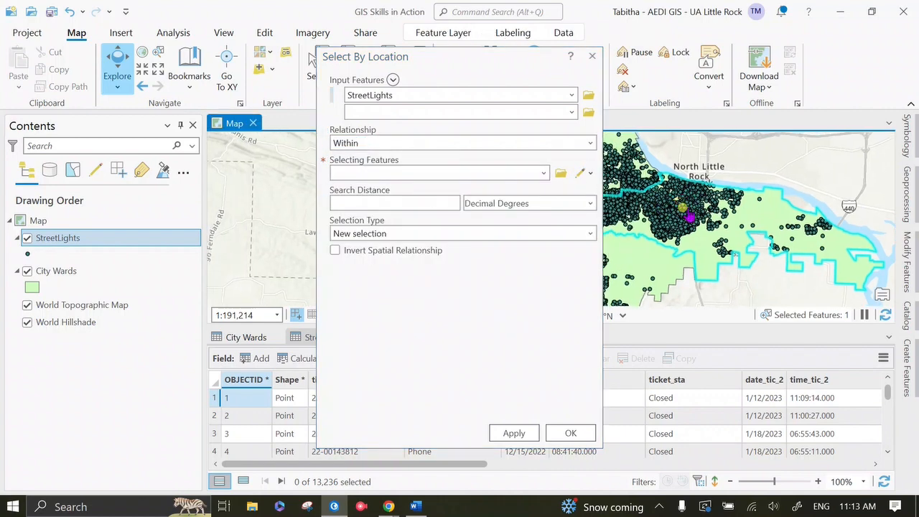
click(748, 287)
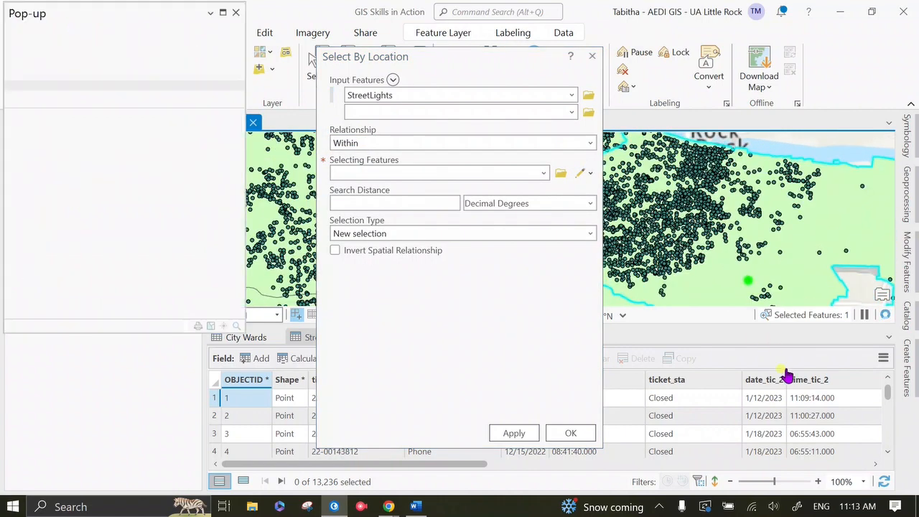
scroll(722, 268, down, 2)
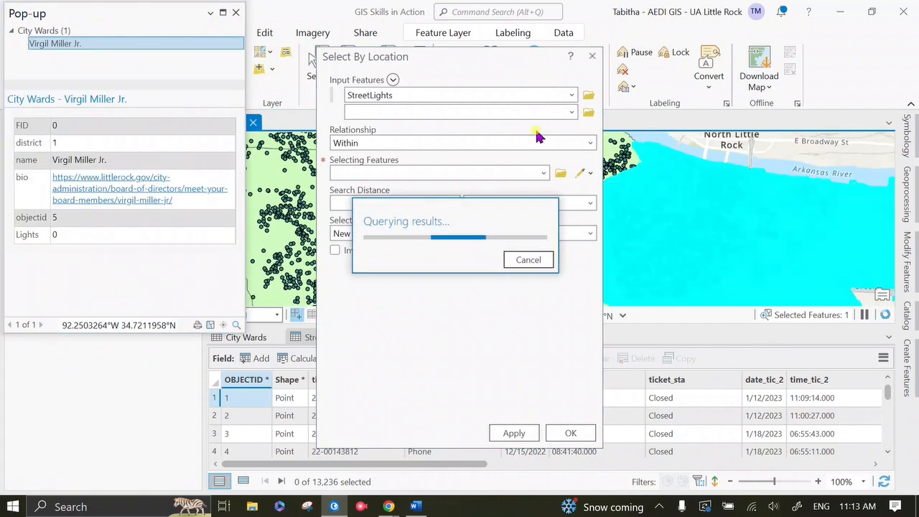
click(235, 13)
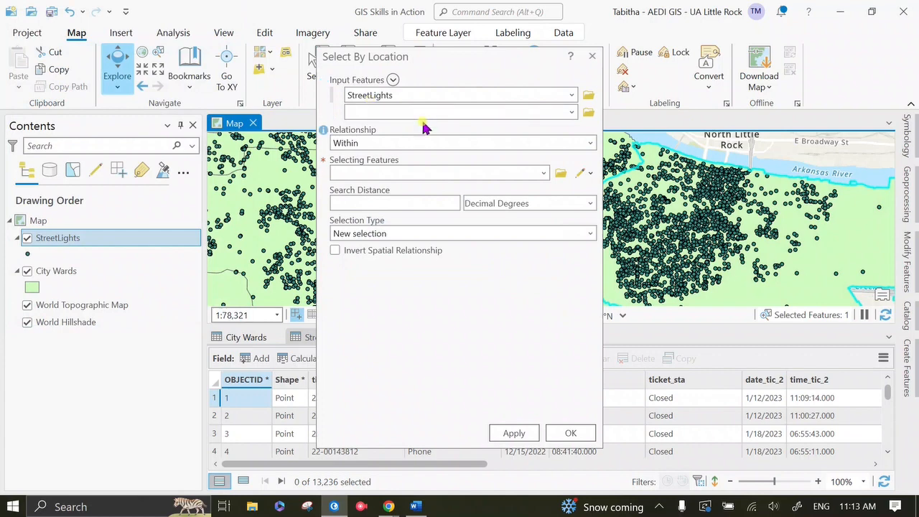
Step: Select the StreetLights points that intersect the selected City Wards feature, applying it as a new selection
double_click(402, 95)
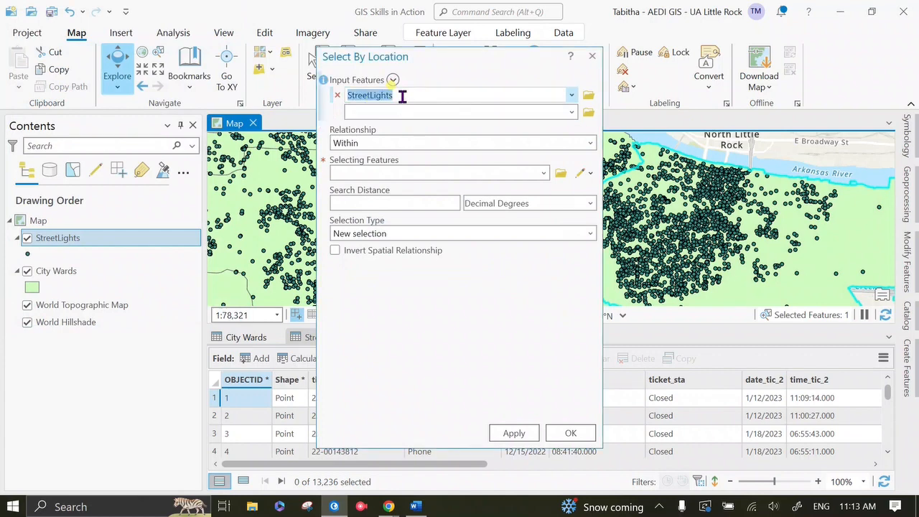
click(589, 143)
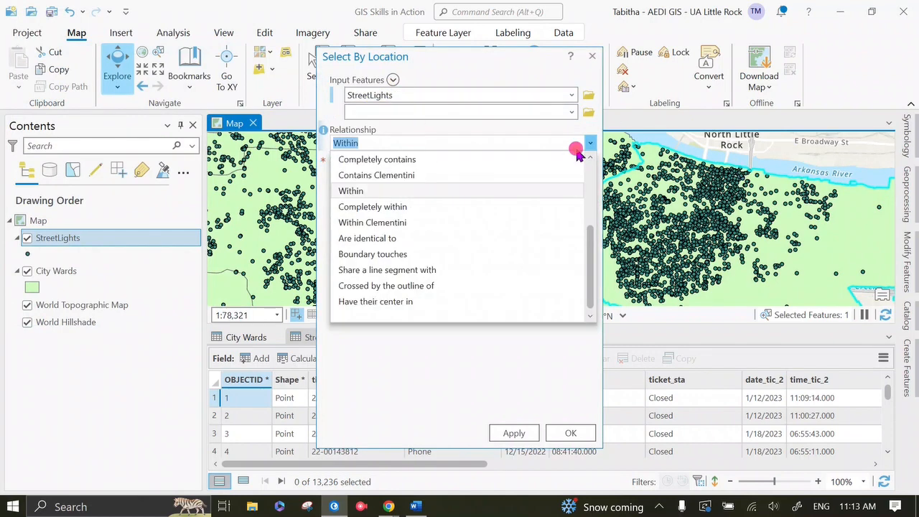
scroll(404, 187, up, 3)
click(391, 159)
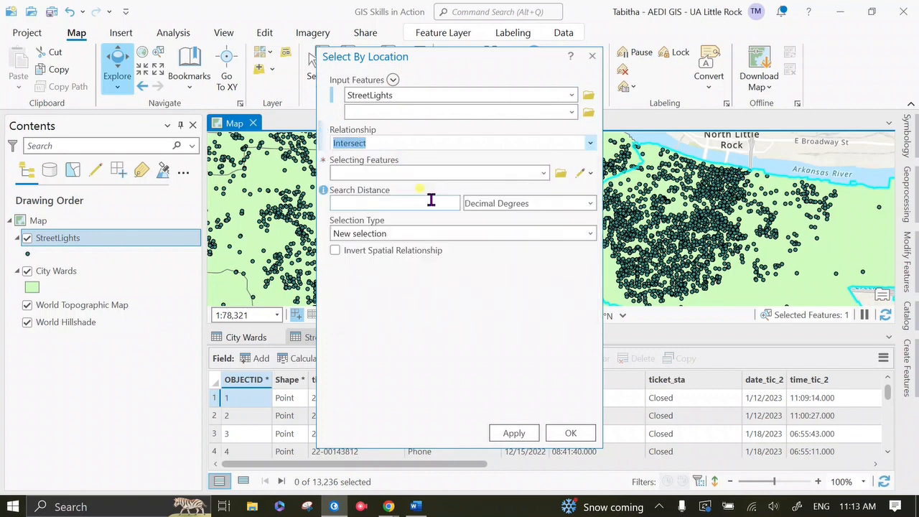
key(Tab)
click(544, 173)
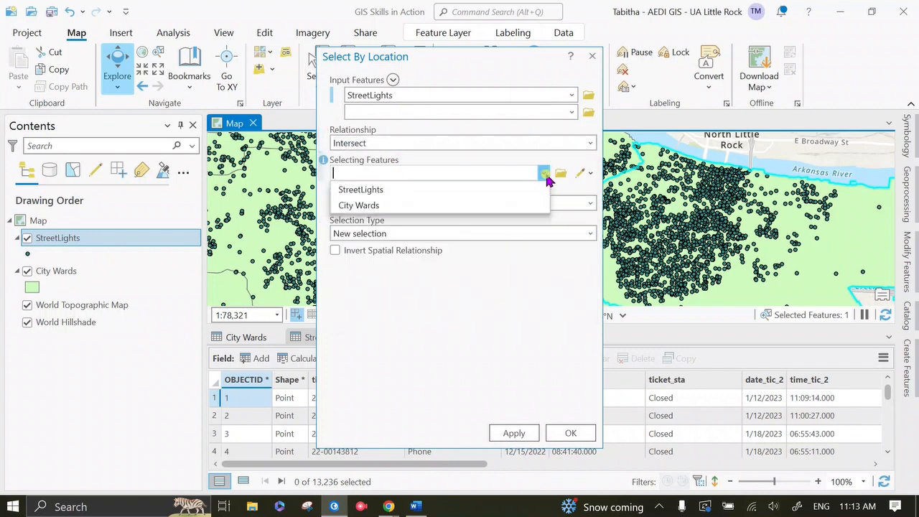
click(473, 206)
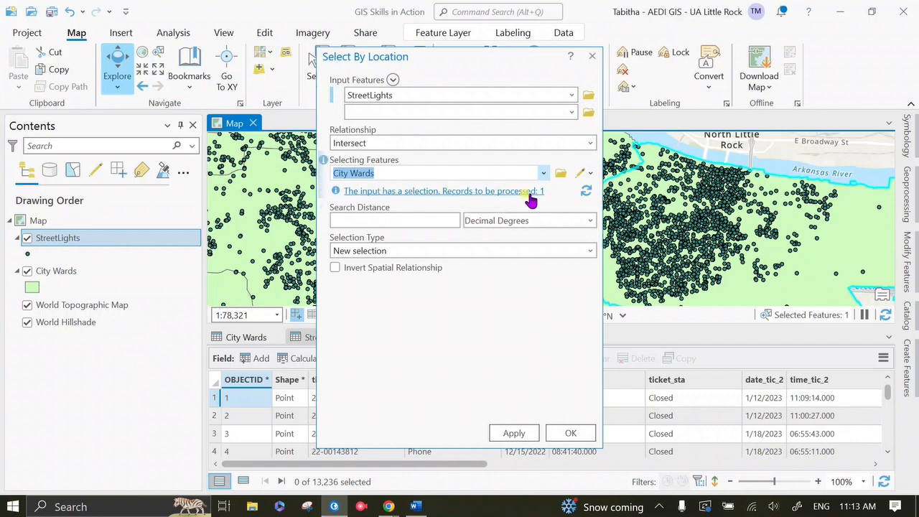
click(514, 433)
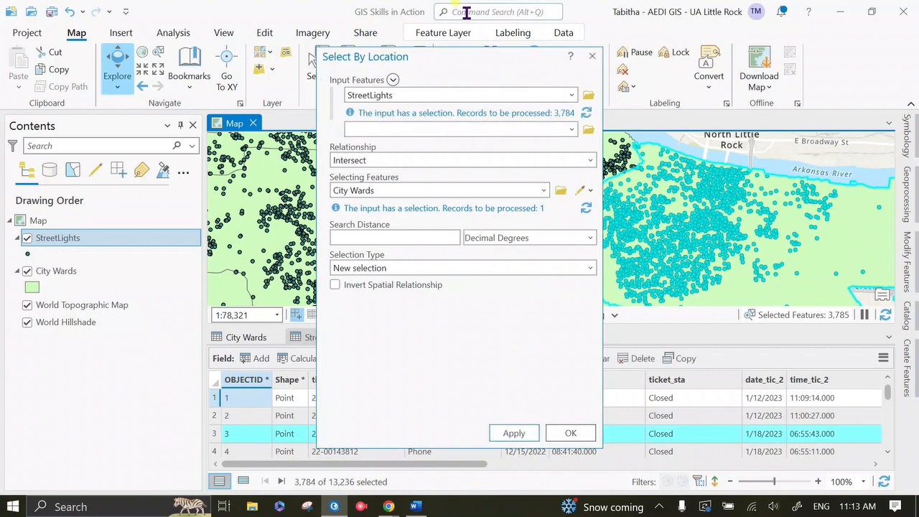
Step: Move the Select By Location dialog clear of the map and show only the selected records in the StreetLights table
drag(467, 63, 188, 45)
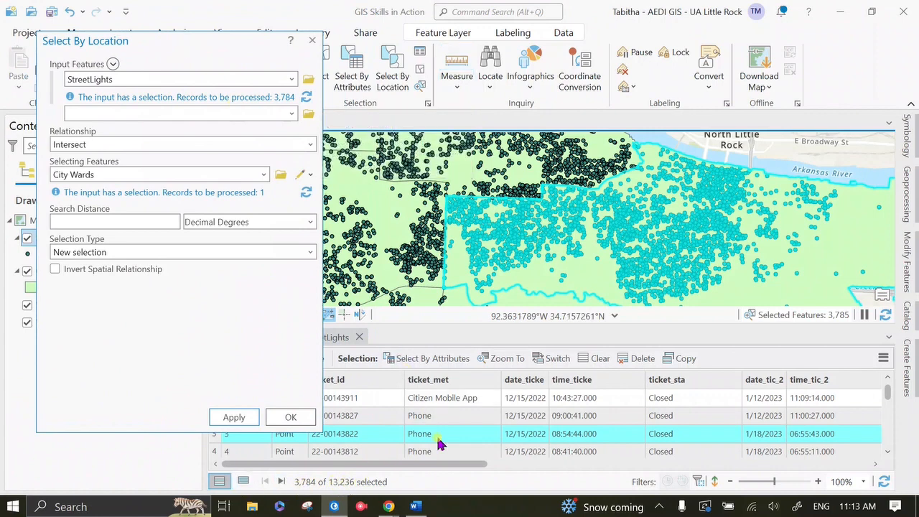
click(244, 481)
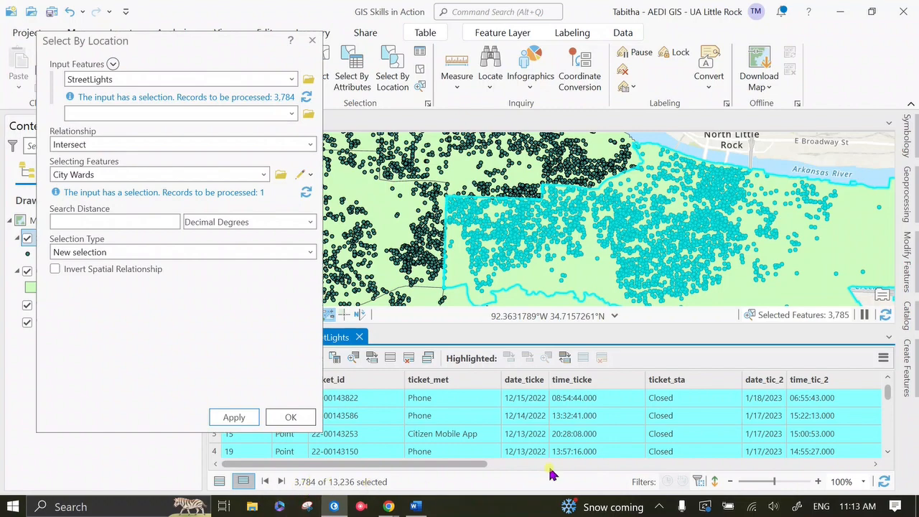
Step: Examine the selected StreetLights points along the northern and western boundary of the selected ward
scroll(467, 225, up, 3)
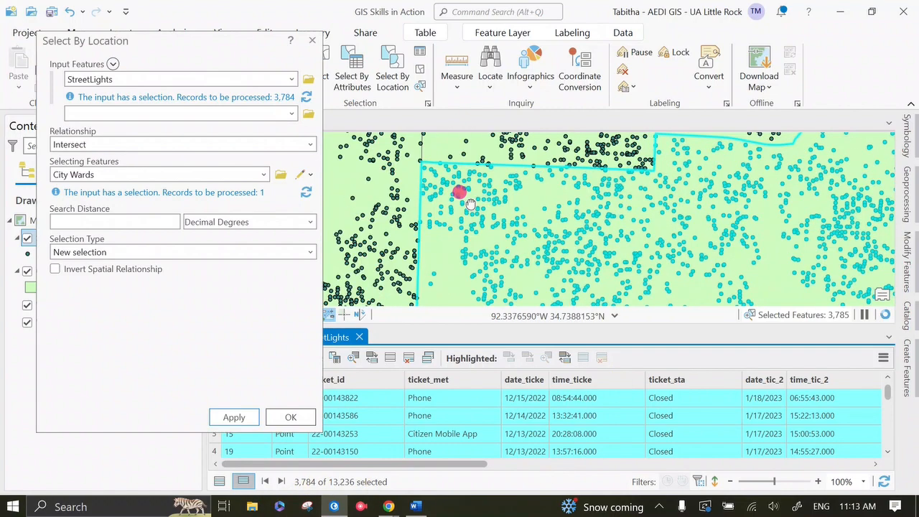
scroll(468, 205, up, 3)
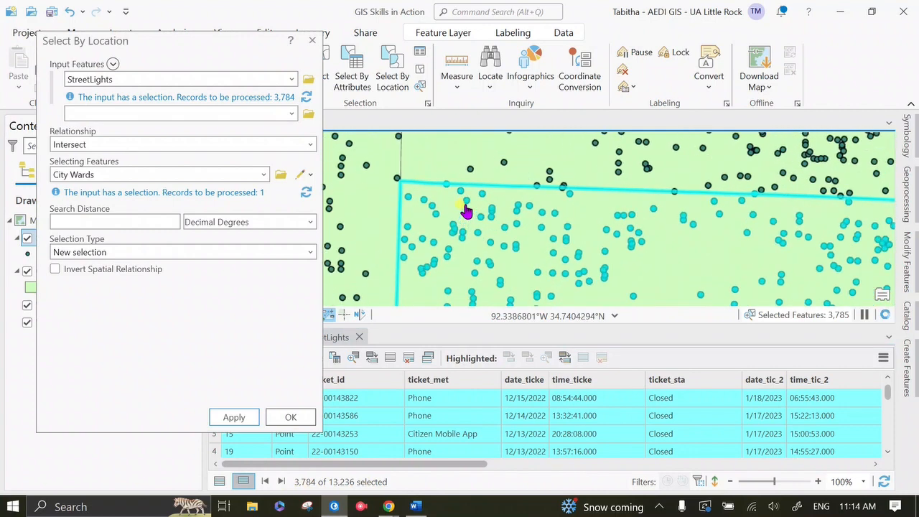
scroll(621, 218, down, 2)
drag(621, 218, 703, 203)
drag(431, 237, 526, 309)
drag(521, 242, 493, 309)
drag(548, 237, 535, 323)
drag(561, 260, 539, 282)
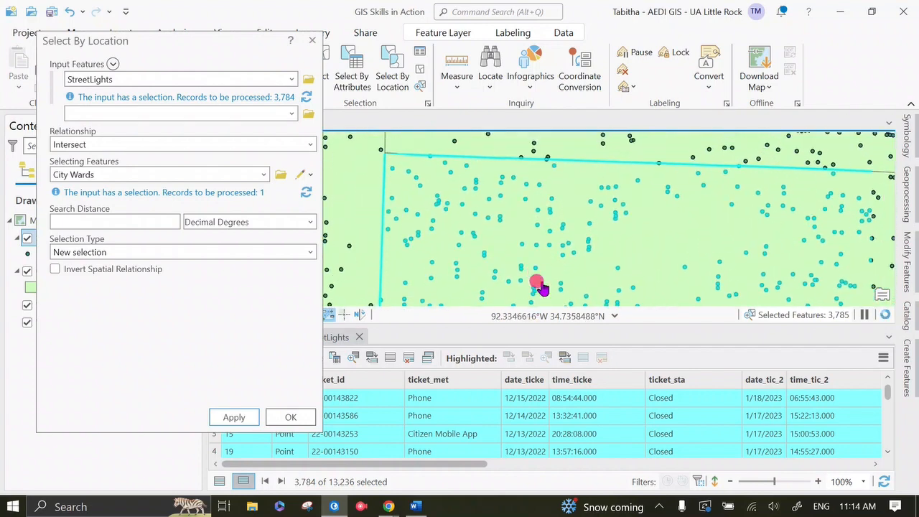
drag(557, 211, 552, 216)
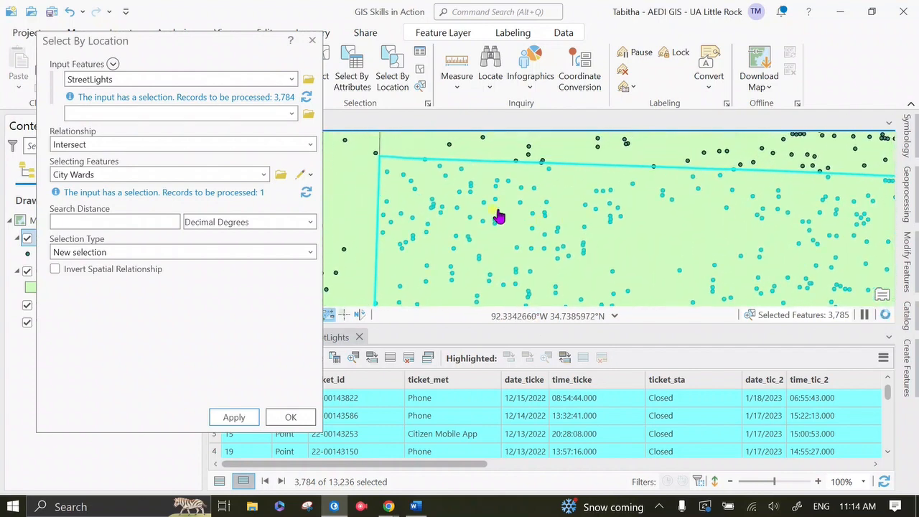
Step: Try selecting the StreetLights points with the Within relationship to the selected City Wards feature
click(311, 144)
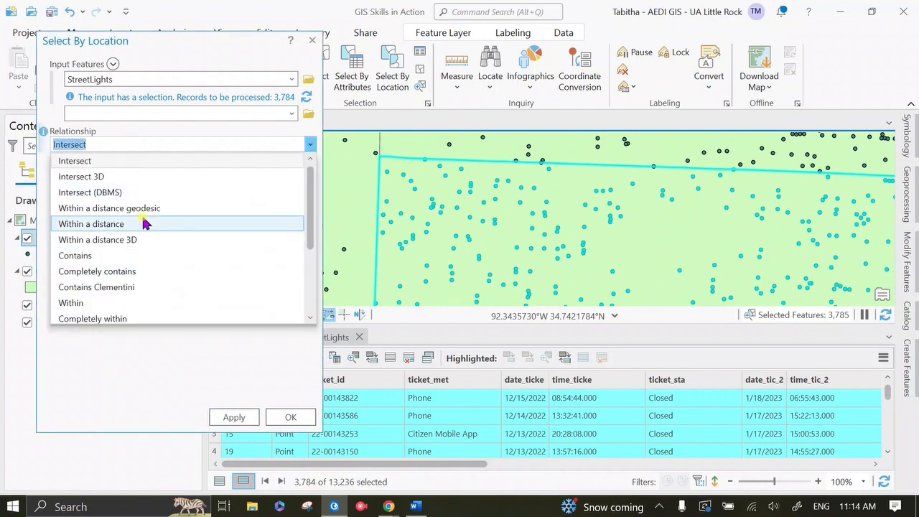
scroll(170, 246, down, 2)
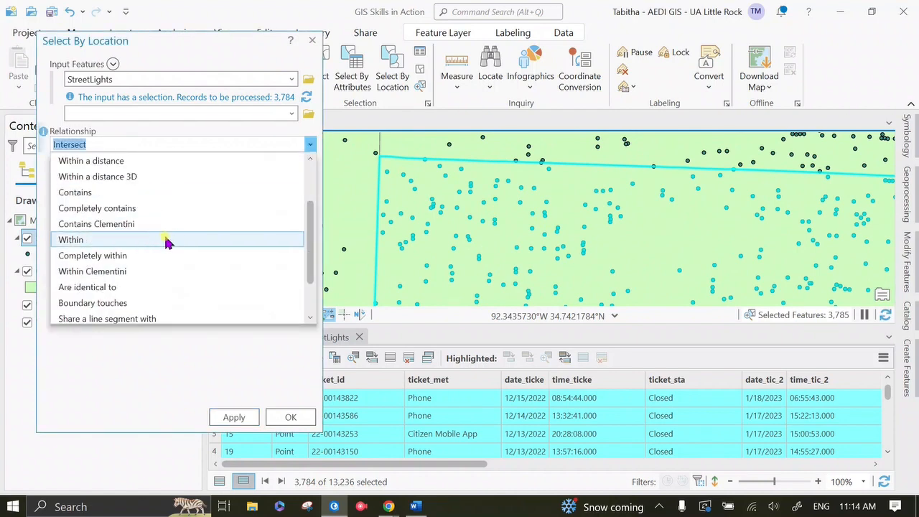
click(169, 241)
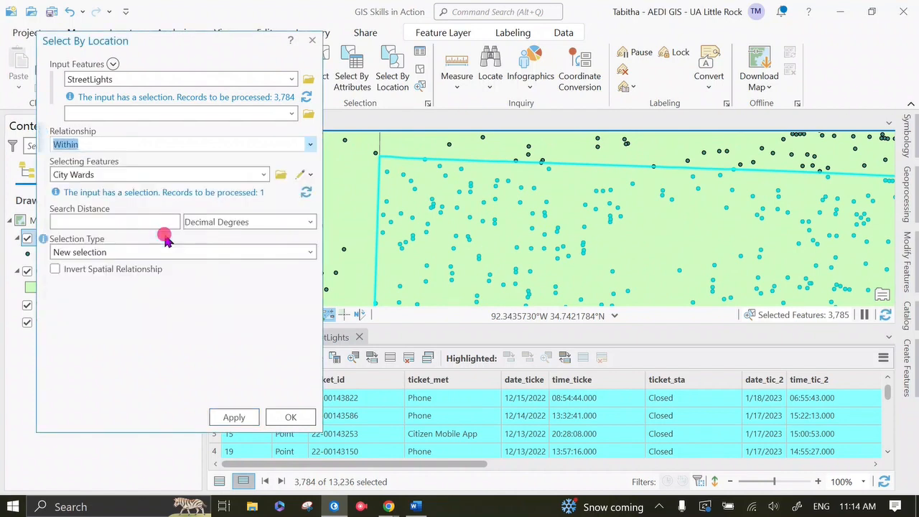
click(237, 420)
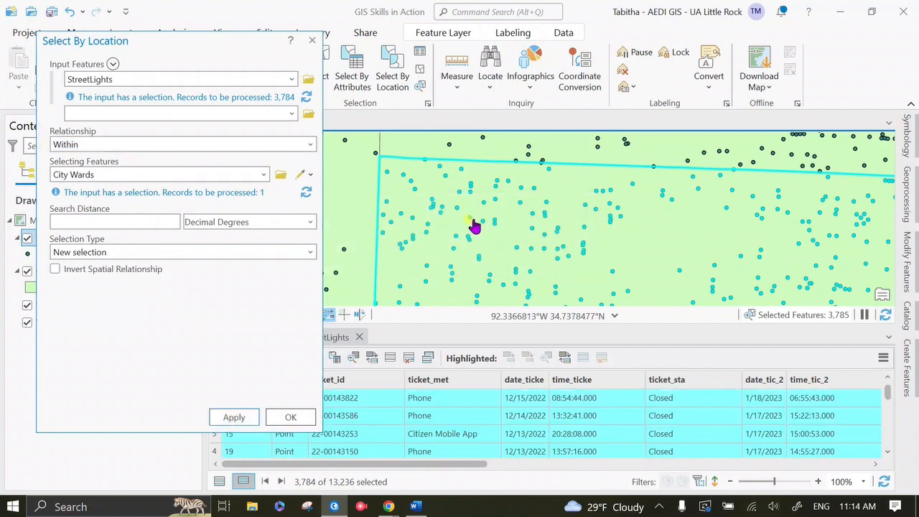
Step: Set the relationship back to Intersect, reapply the StreetLights selection and close Select By Location
click(310, 144)
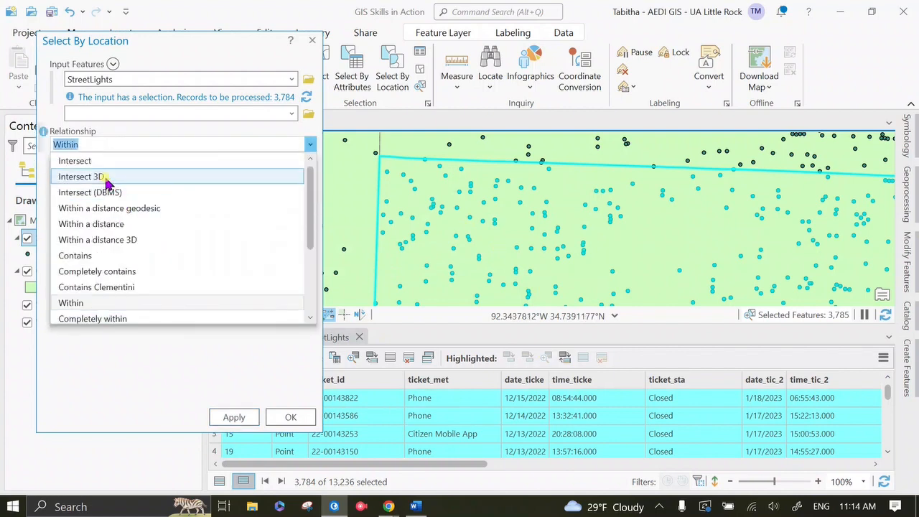
click(98, 145)
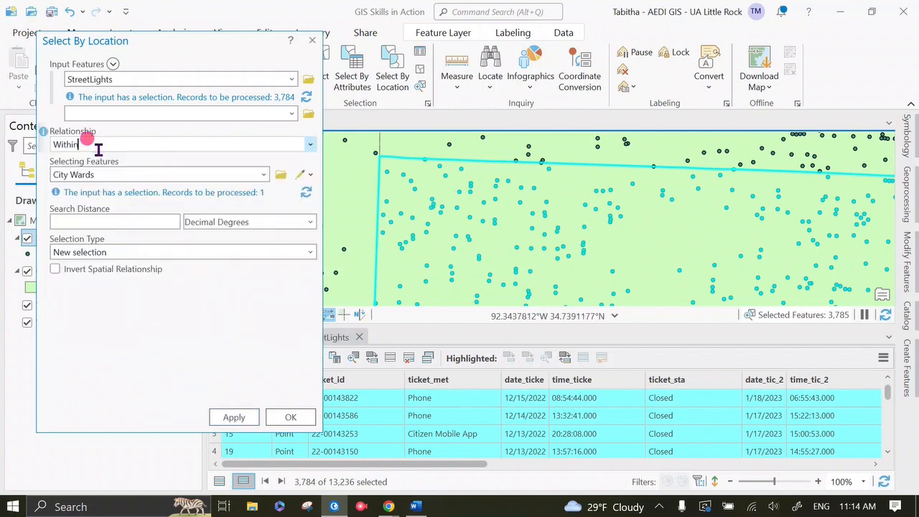
click(310, 144)
scroll(242, 170, up, 3)
click(79, 154)
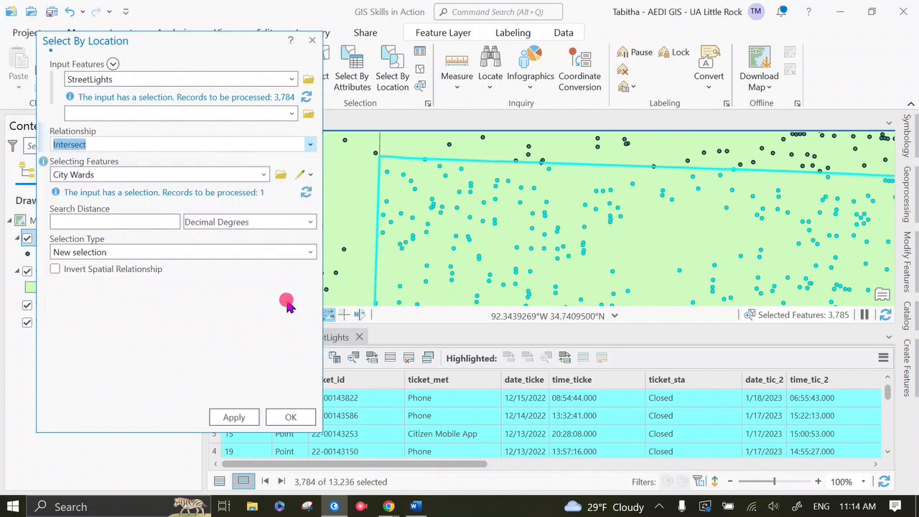
click(215, 419)
click(312, 40)
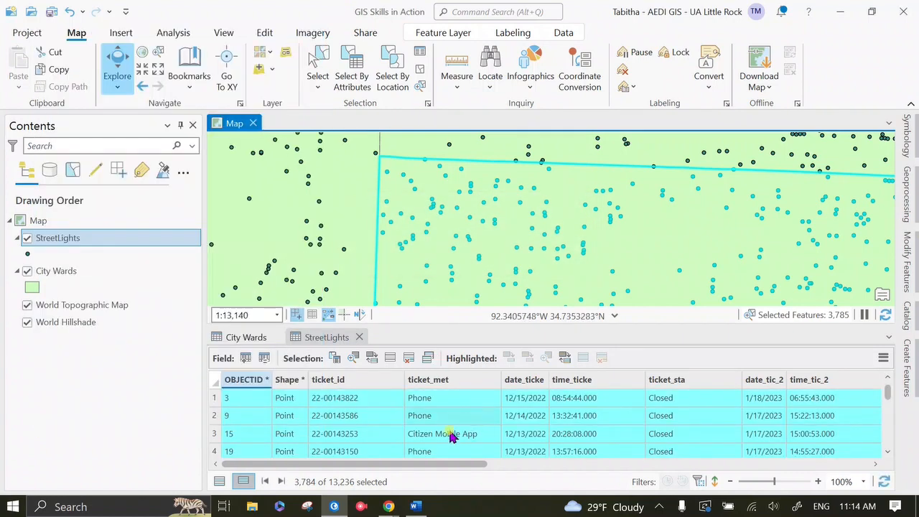
Step: Set the Lights value of district 1 in the City Wards table to 3784
click(251, 337)
double_click(562, 399)
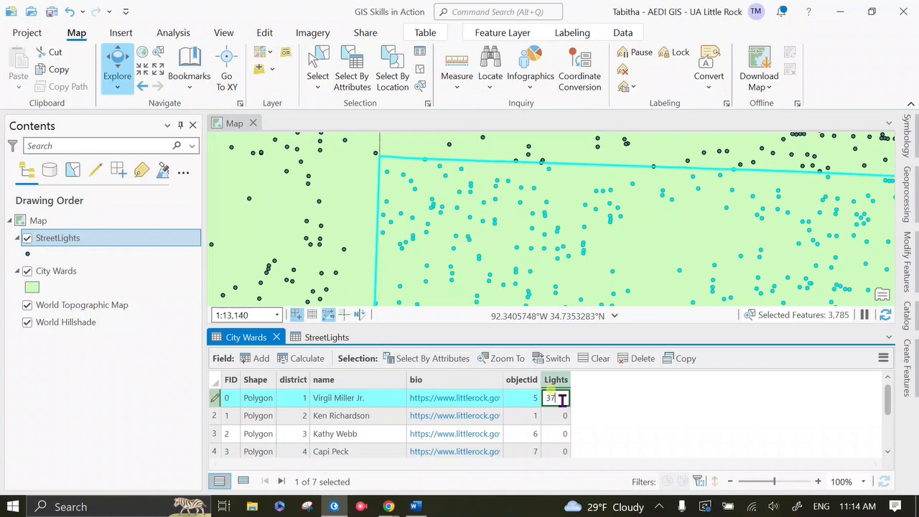
key(Return)
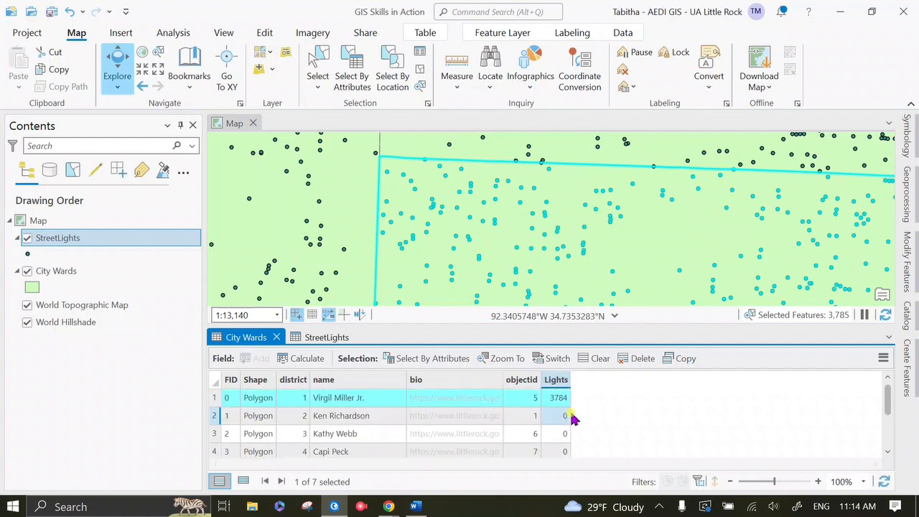
Step: Clear the selection on all layers, check the StreetLights table and return to the City Wards table
drag(531, 324, 510, 191)
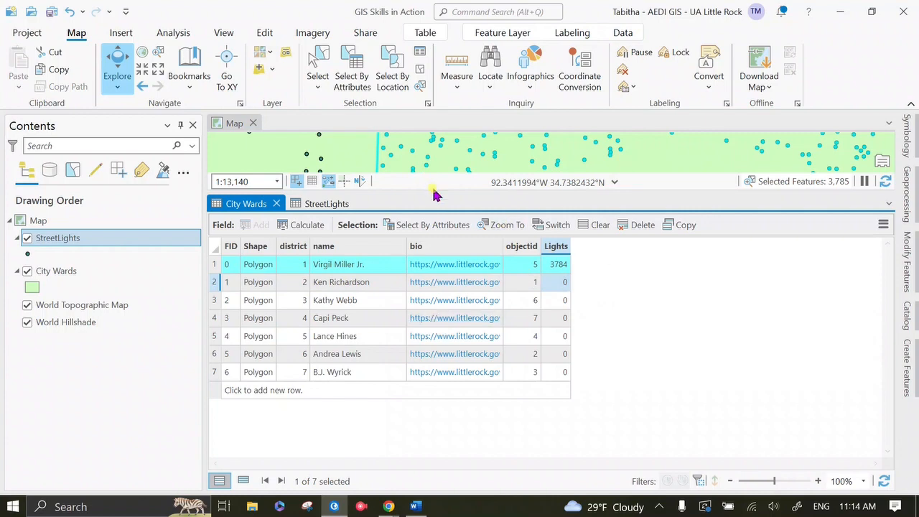
drag(434, 192, 428, 327)
scroll(533, 242, down, 5)
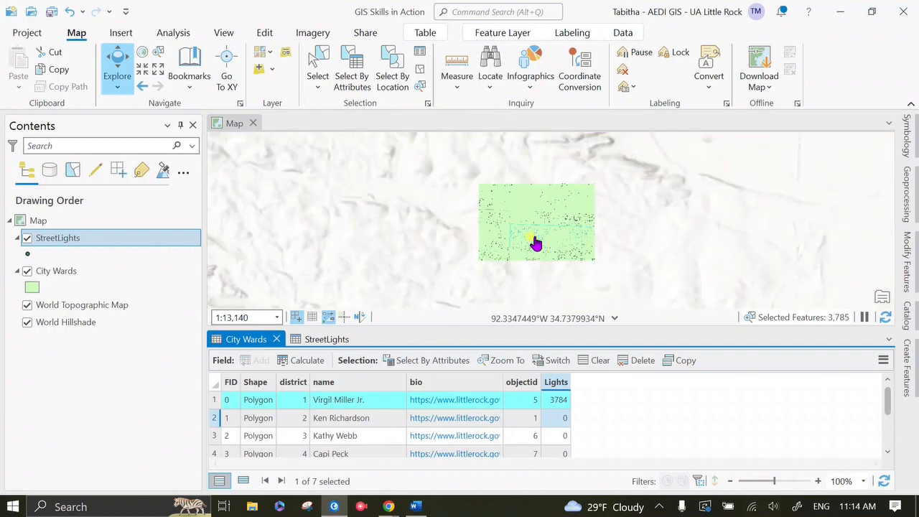
scroll(656, 252, down, 2)
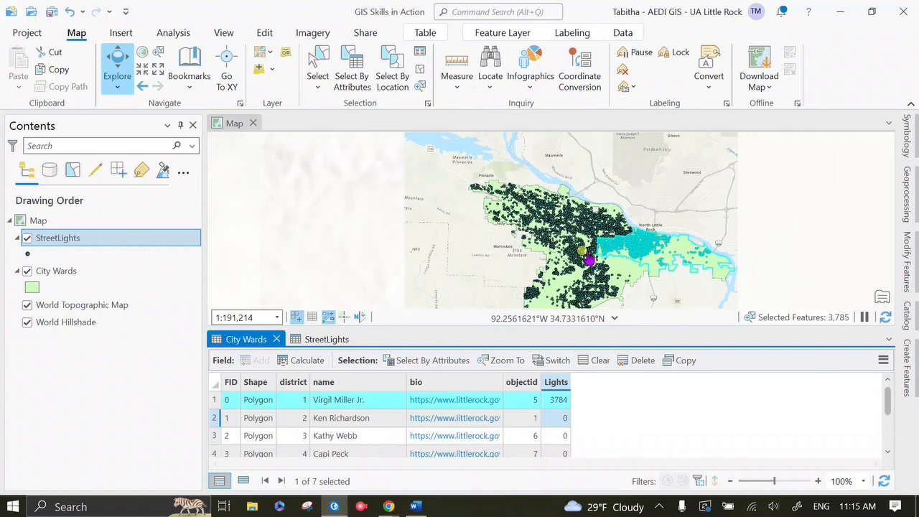
click(523, 217)
click(420, 69)
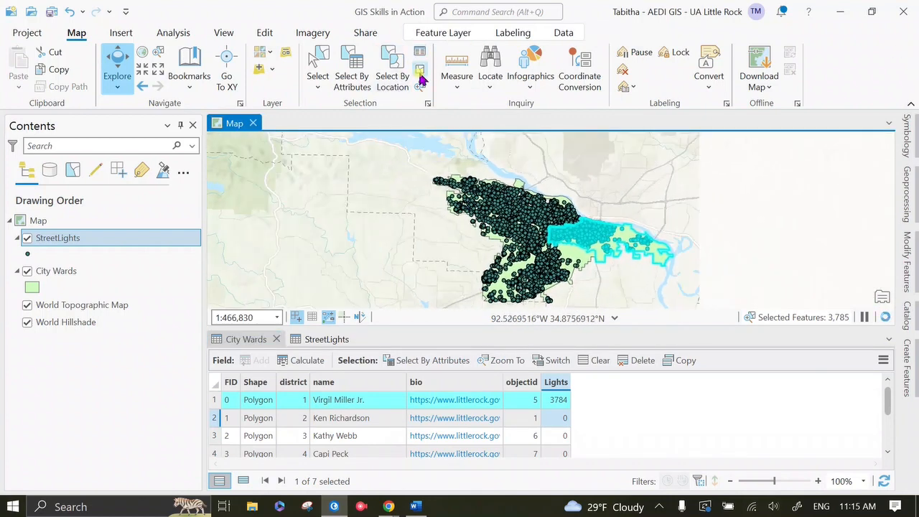
click(310, 340)
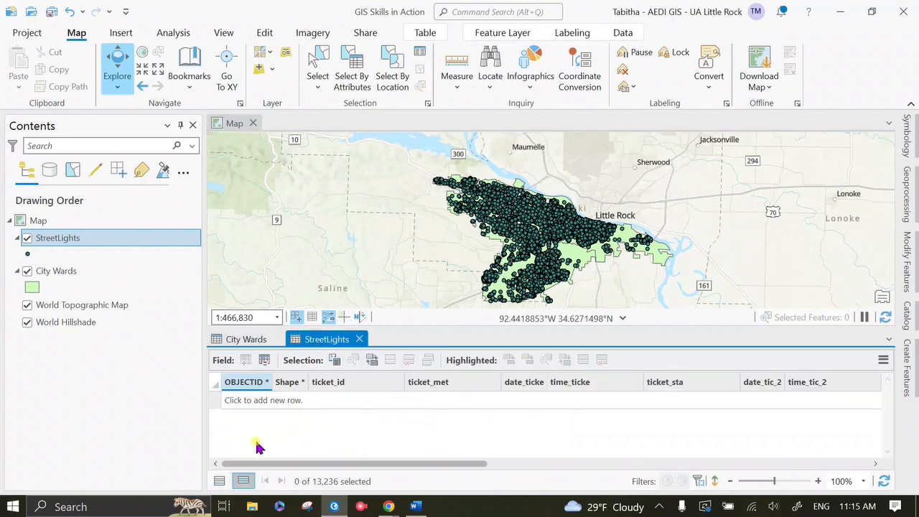
click(247, 339)
click(353, 68)
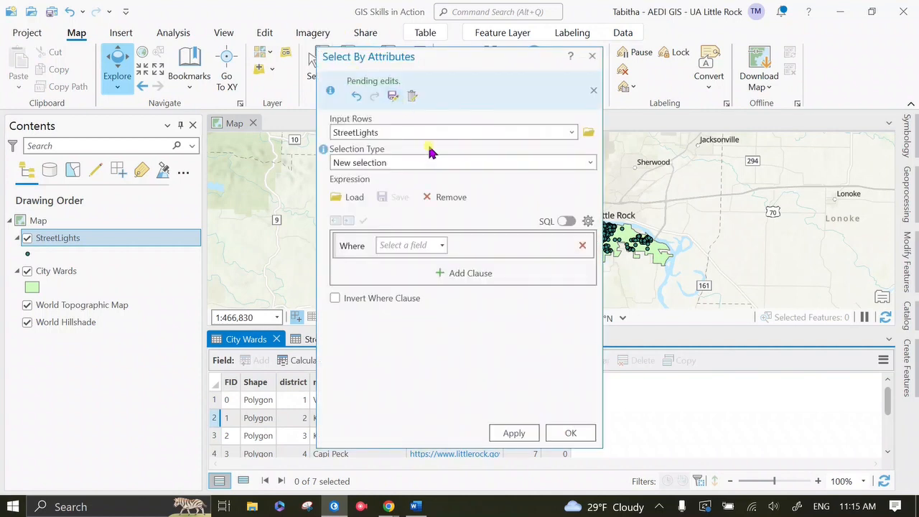
click(593, 91)
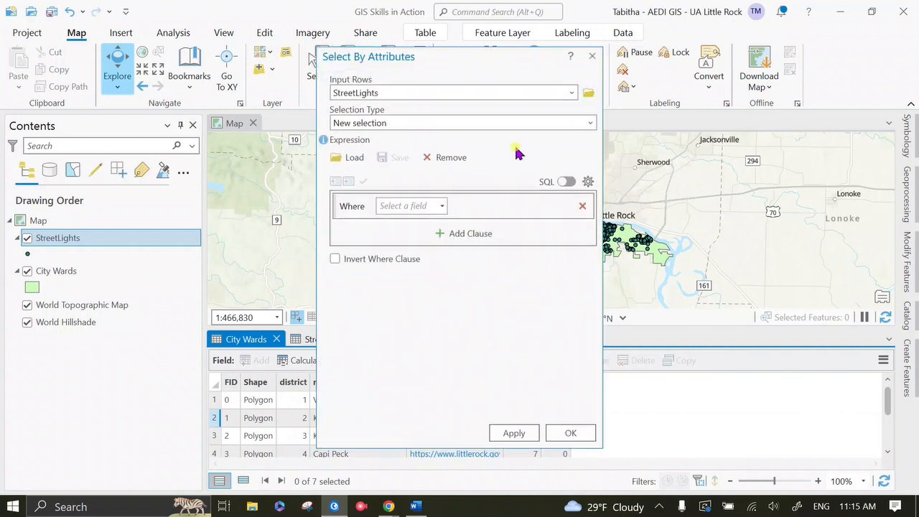
click(442, 206)
click(591, 58)
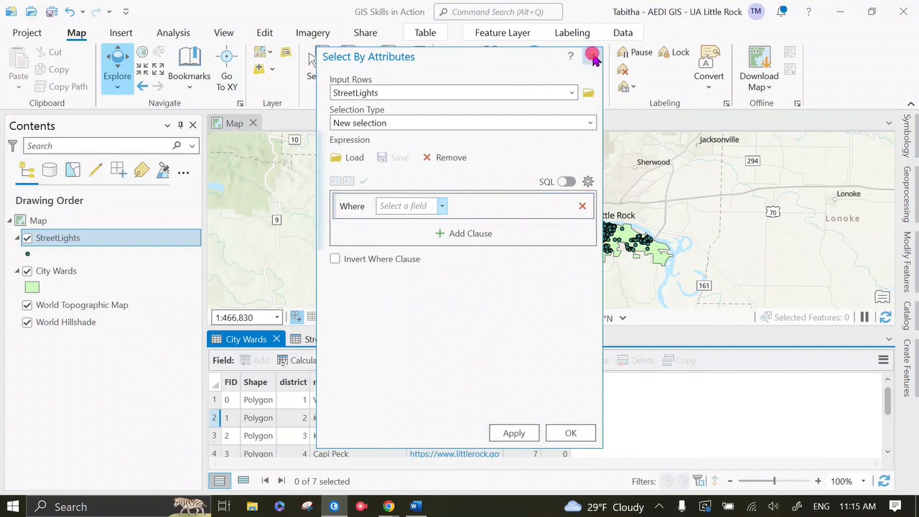
click(592, 56)
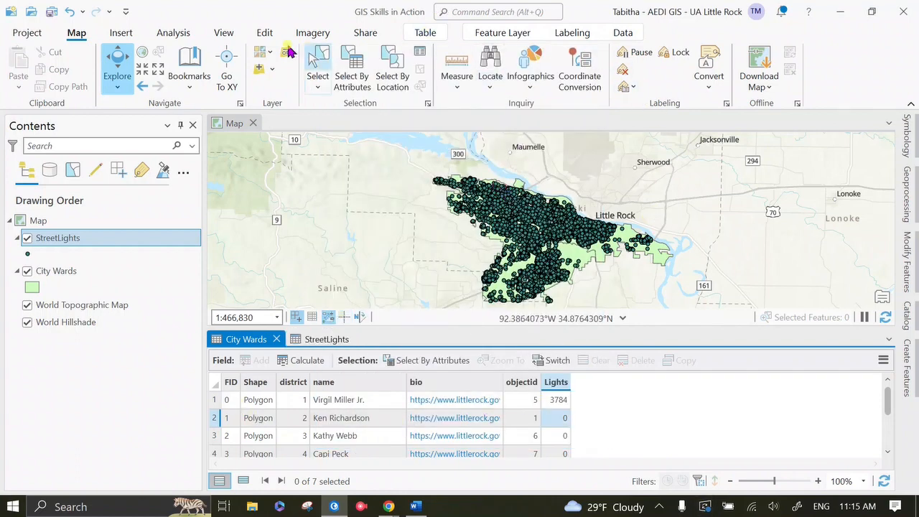
Step: Save the pending attribute edits to City Wards
click(264, 34)
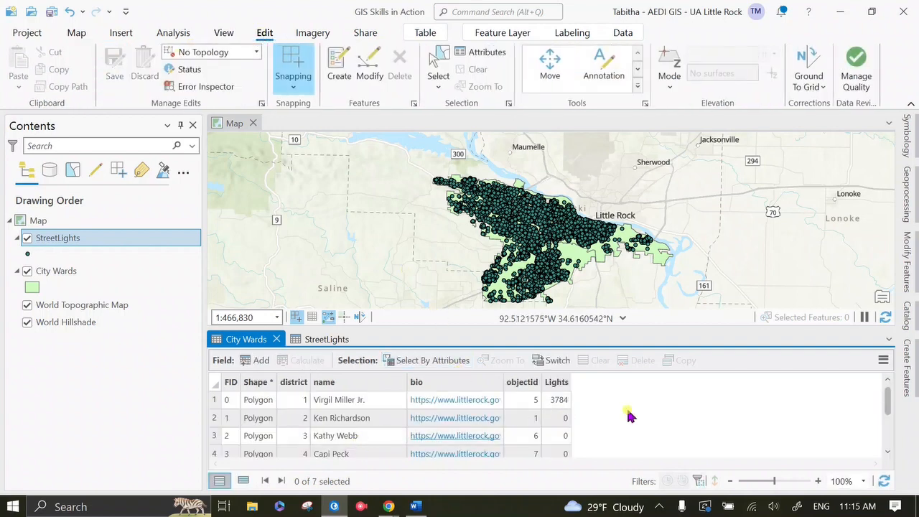
click(77, 33)
Step: Select by attributes the City Wards feature whose district is equal to 2, as a new selection
click(349, 71)
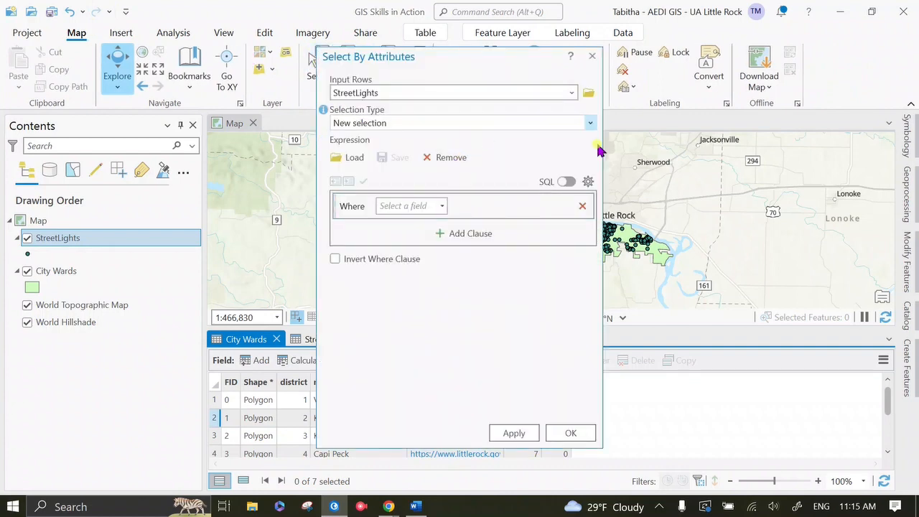
click(442, 207)
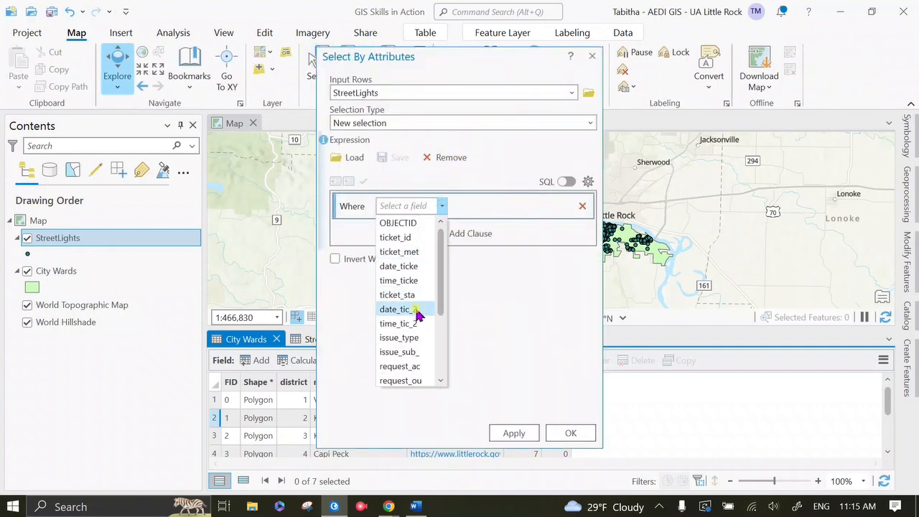
click(577, 99)
click(570, 93)
click(455, 128)
click(442, 206)
click(431, 236)
click(566, 206)
click(523, 239)
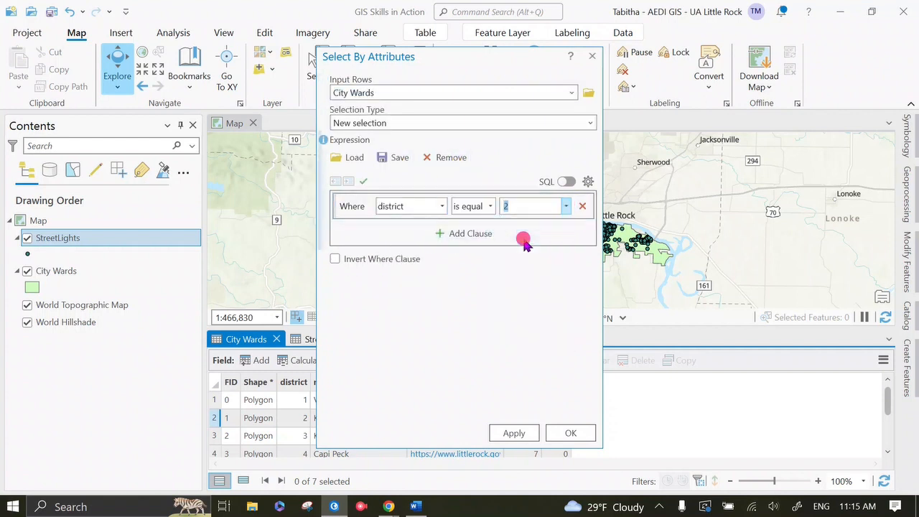
click(554, 433)
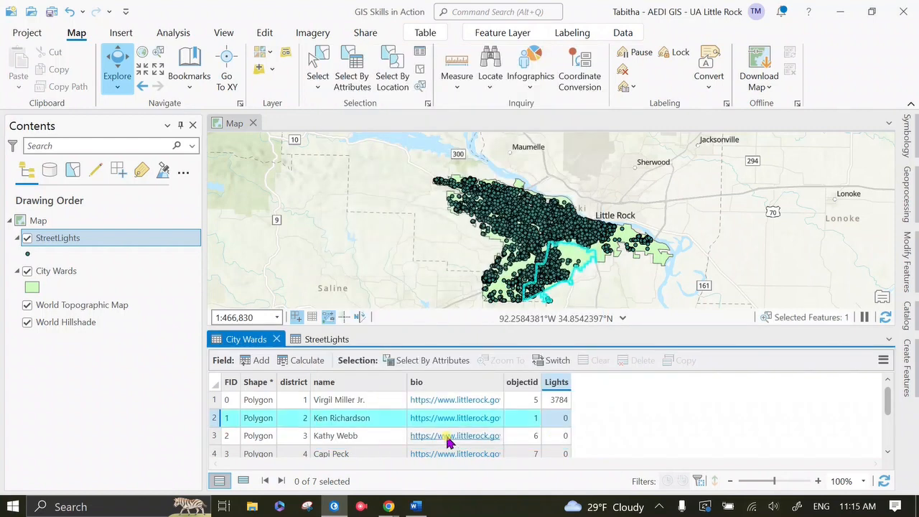
Step: Select by location the StreetLights points that intersect the selected district 2 ward, as a new selection
drag(577, 260, 530, 231)
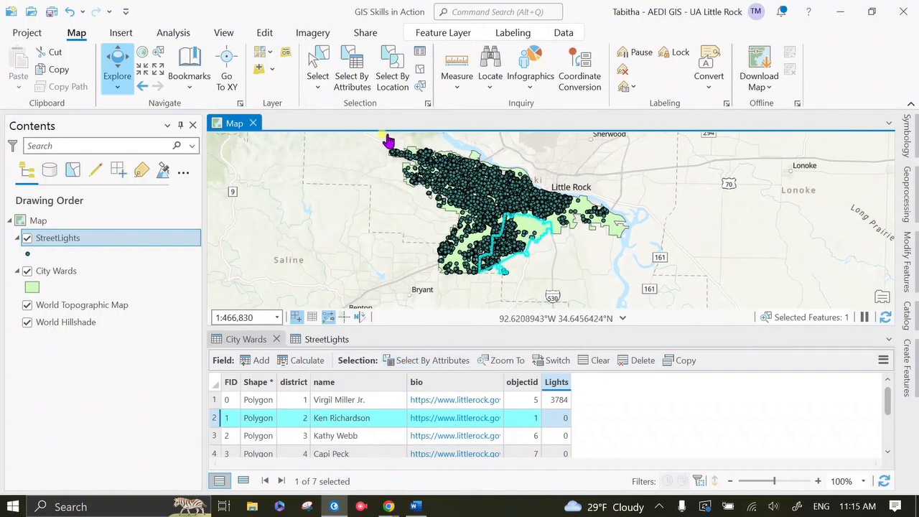
click(402, 73)
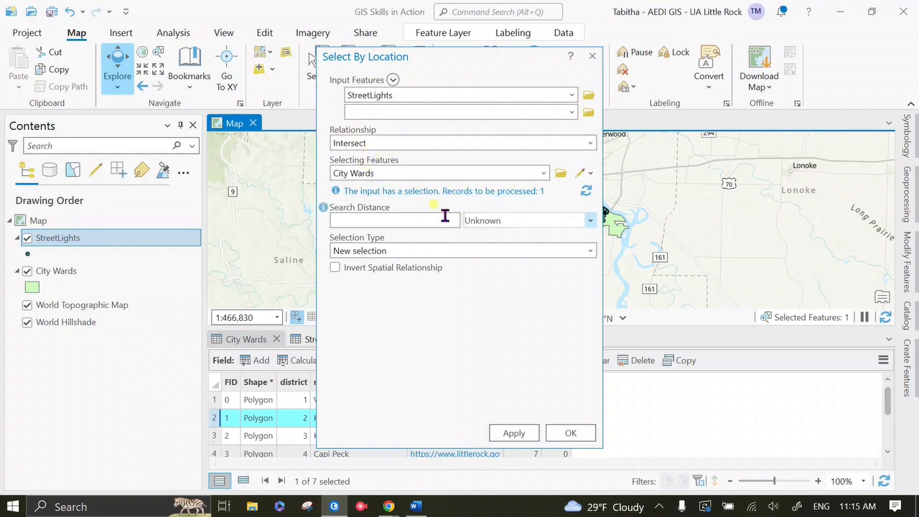
click(524, 433)
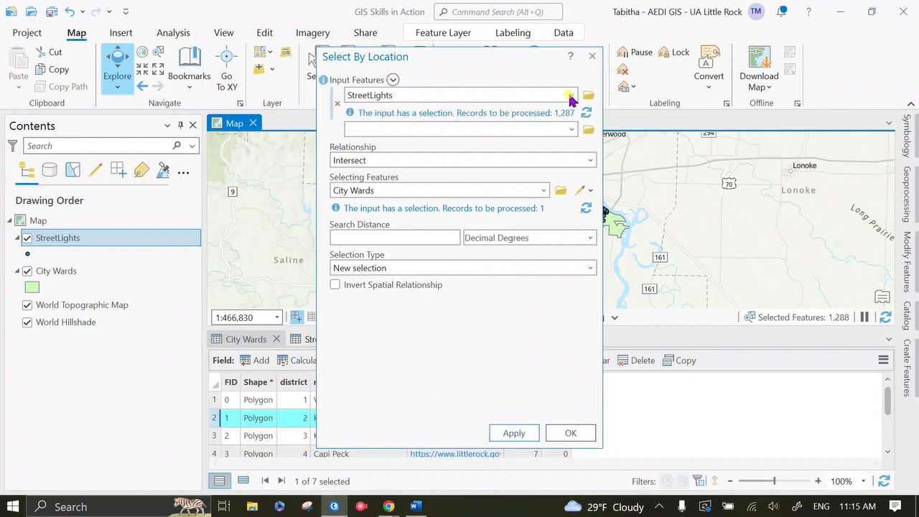
click(591, 56)
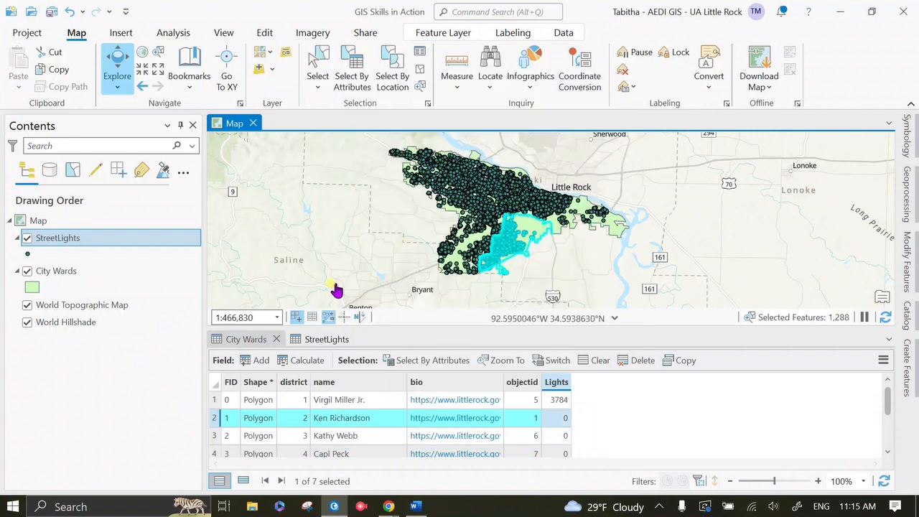
Step: Check the StreetLights table's selection count and enter 1287 in the Lights field of the district 2 row in City Wards
click(327, 338)
scroll(540, 249, up, 3)
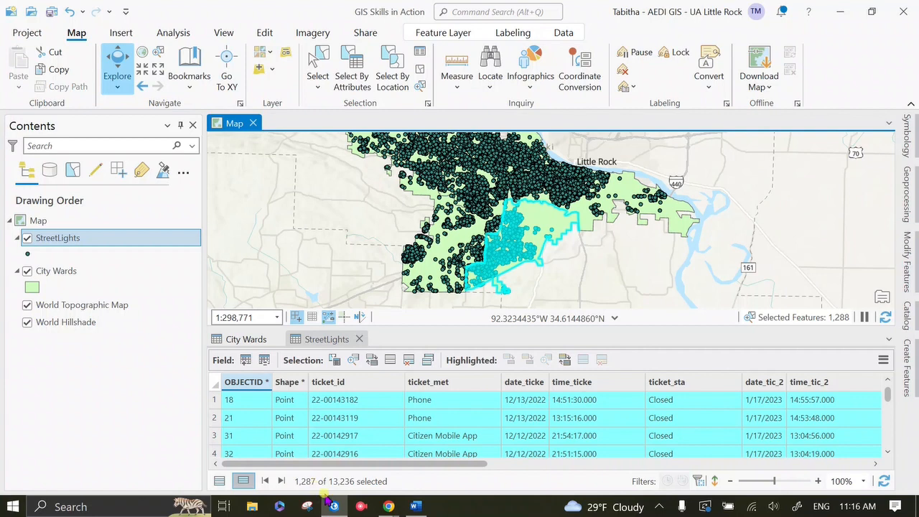
click(257, 339)
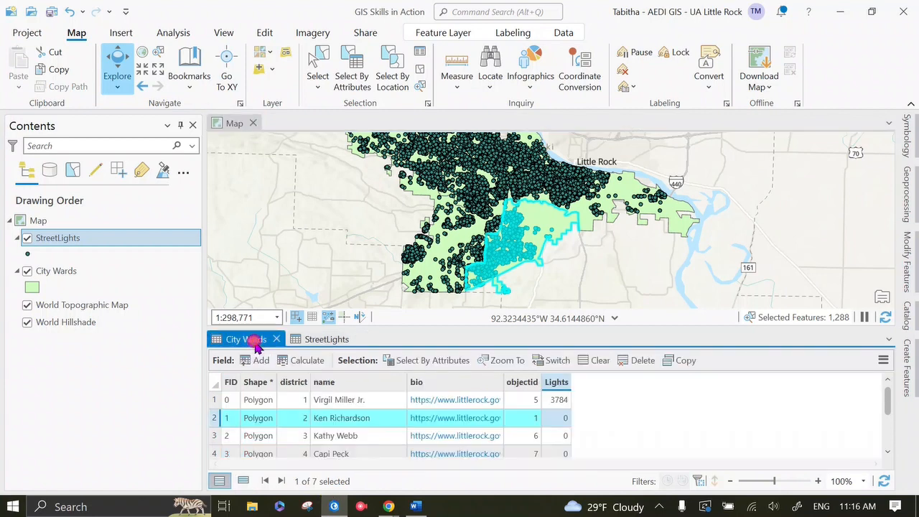
double_click(551, 422)
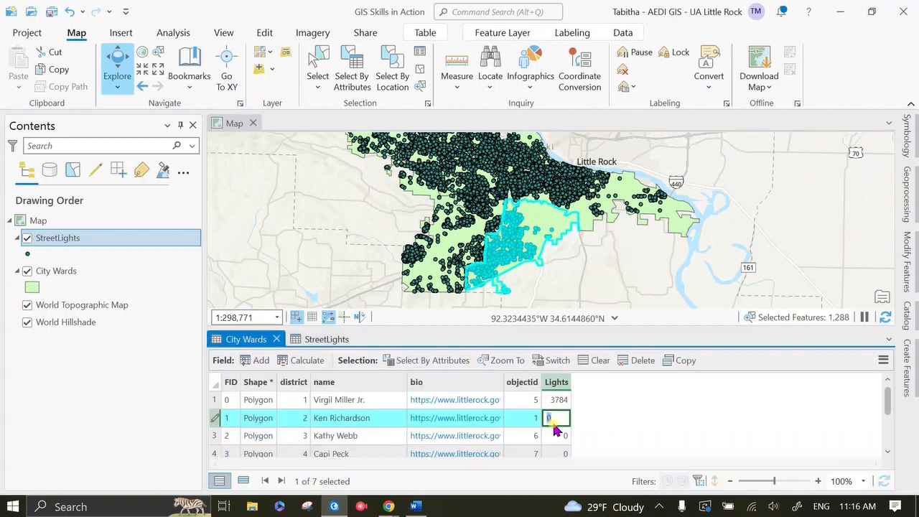
text(1287)
key(Return)
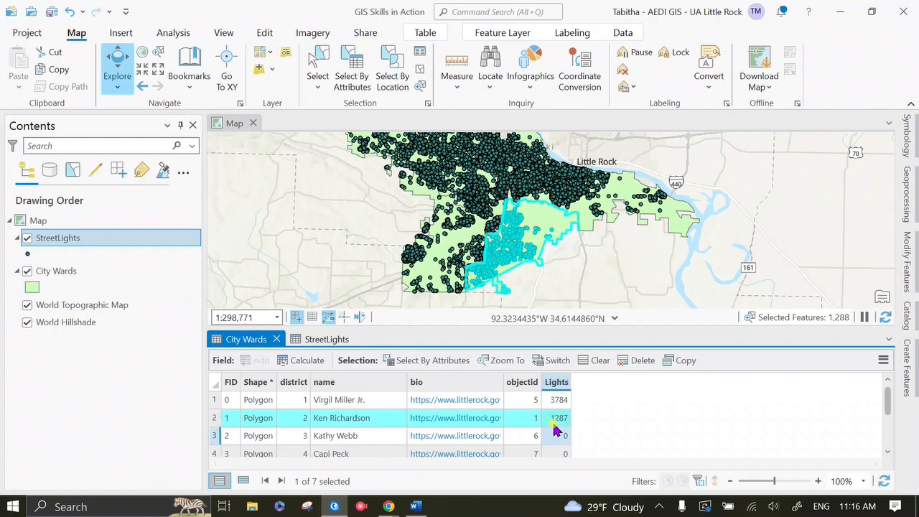
Step: Save the pending City Wards edits and enlarge the table area to show all seven ward rows
click(271, 34)
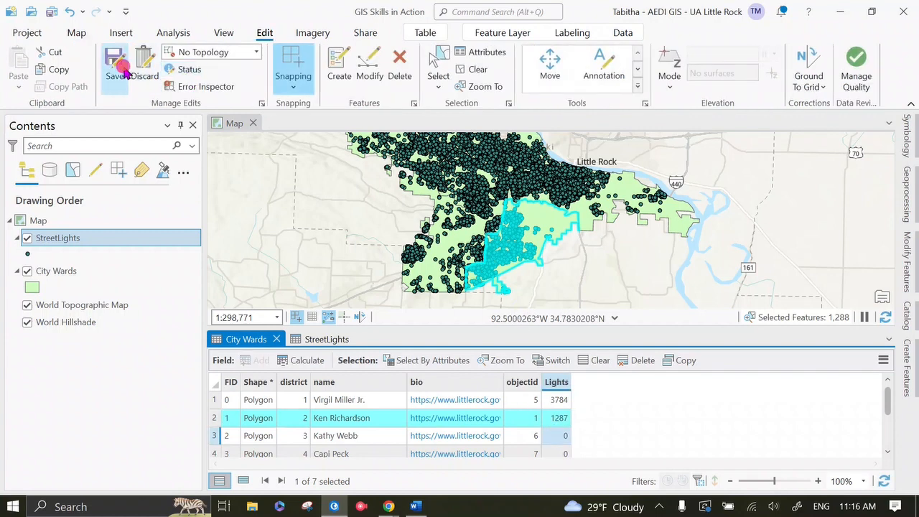
click(116, 66)
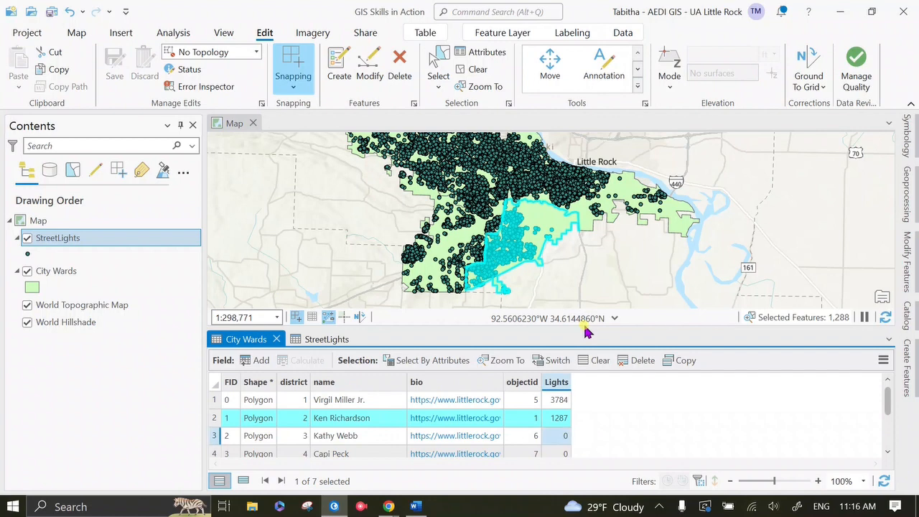
drag(586, 326, 574, 249)
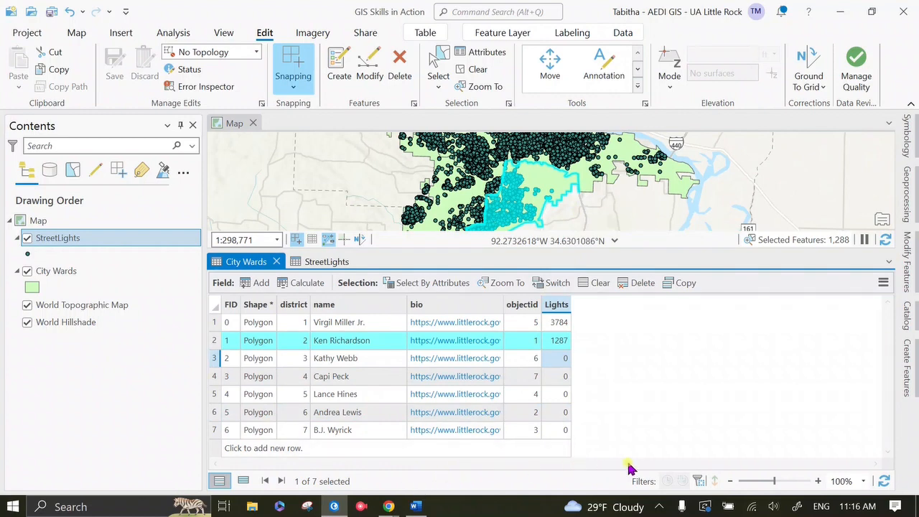
click(658, 506)
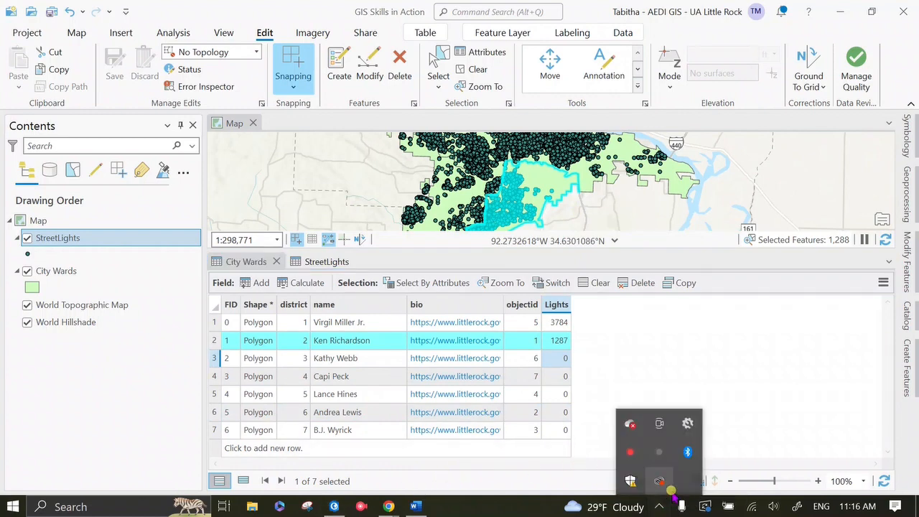
click(641, 458)
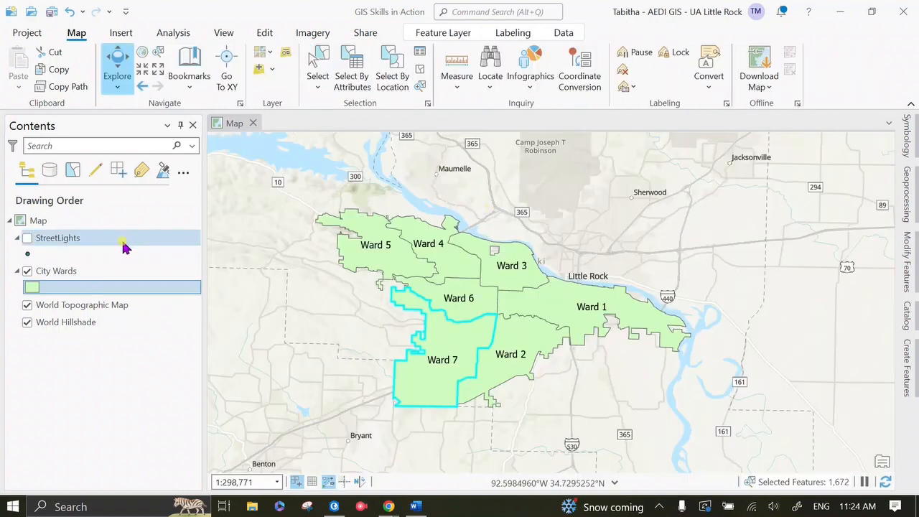
Step: Open the City Wards attribute table, review the Lights values of all wards and close the table
right_click(118, 270)
click(237, 76)
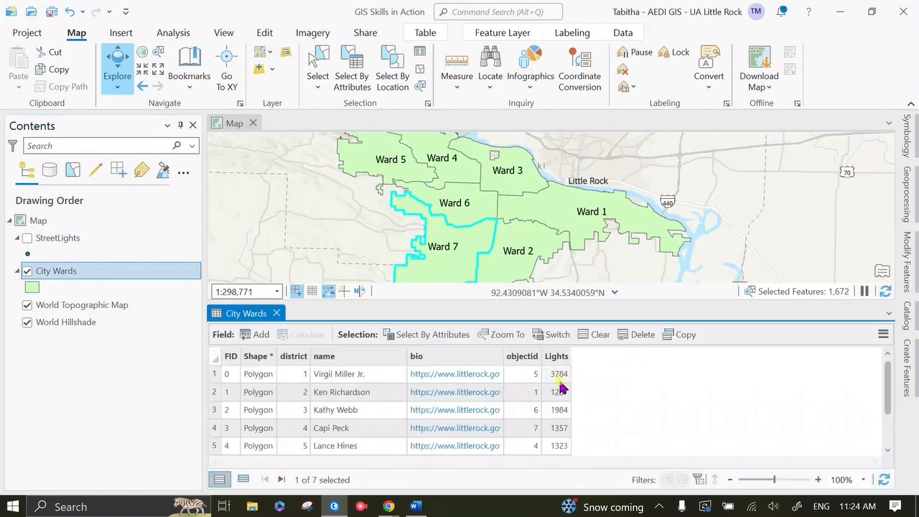
scroll(559, 387, down, 1)
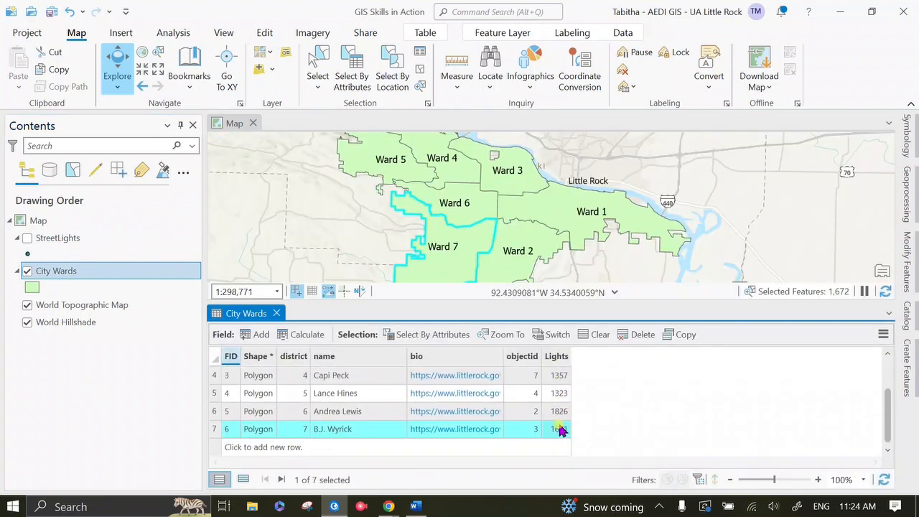
scroll(560, 429, up, 1)
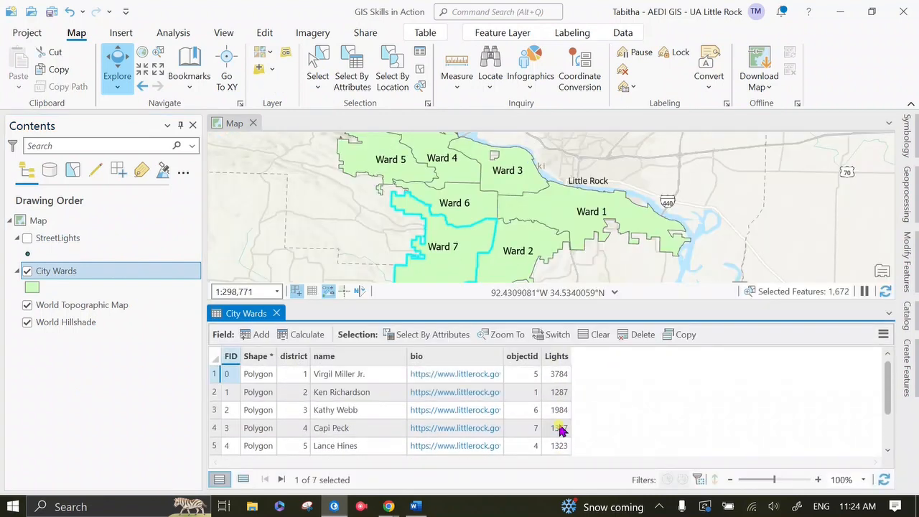
click(275, 313)
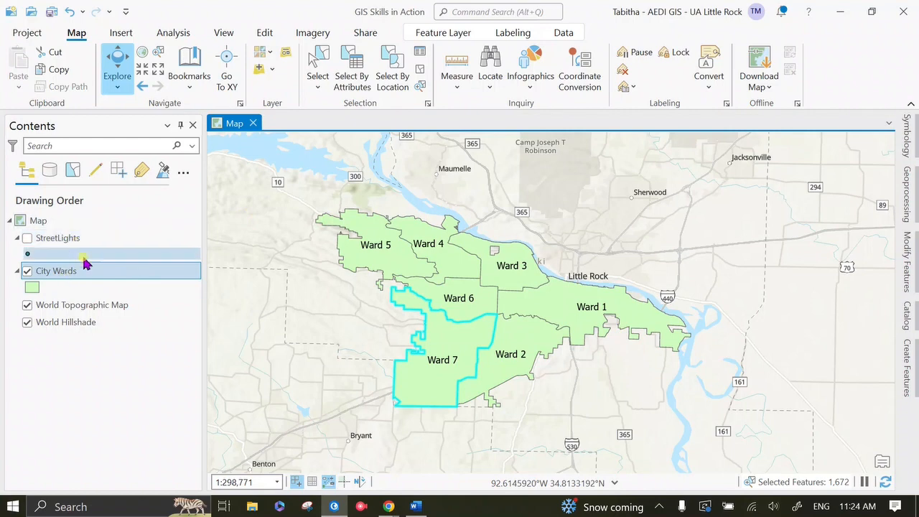
Step: Change the map's basemap to Light Gray Canvas and recentre the map on the city wards
click(92, 278)
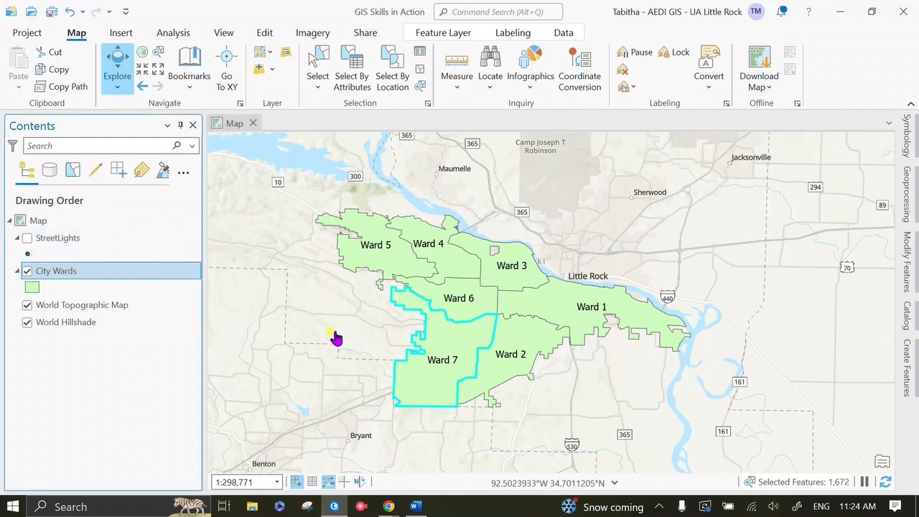
drag(515, 271, 556, 270)
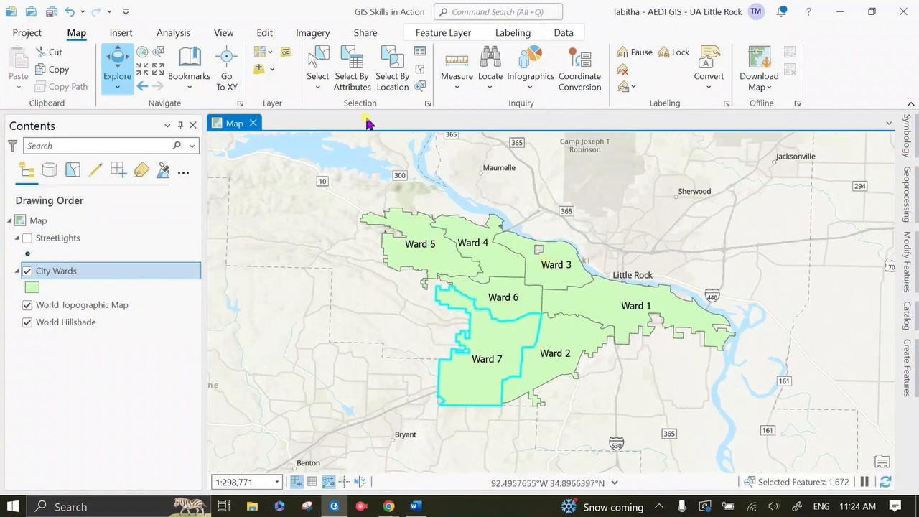
click(263, 53)
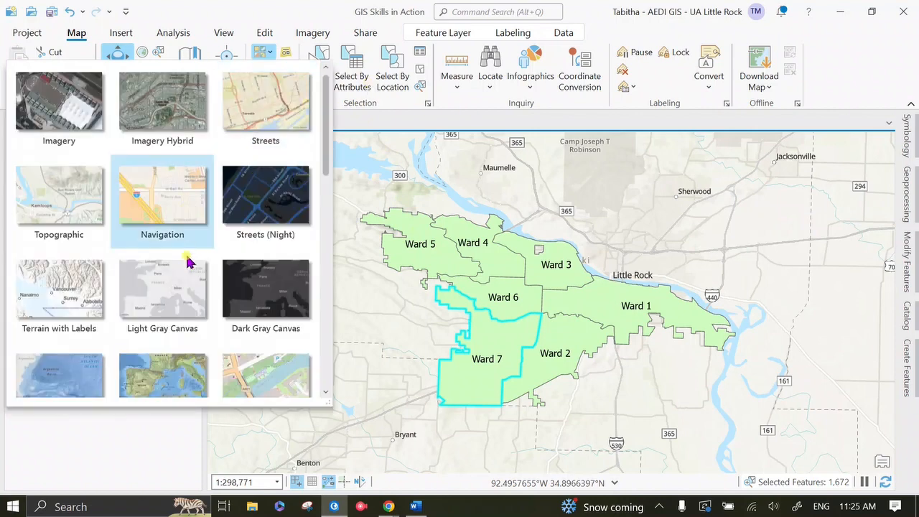
click(188, 253)
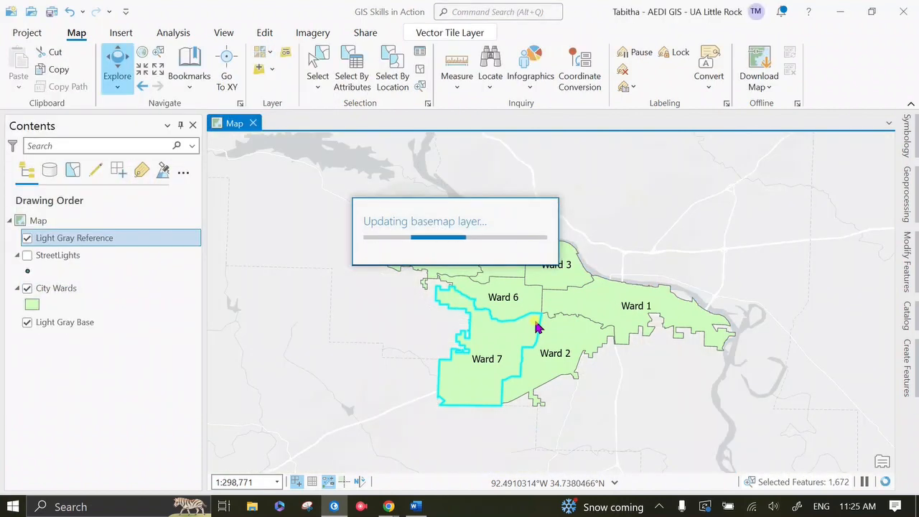
click(486, 321)
drag(400, 297, 353, 310)
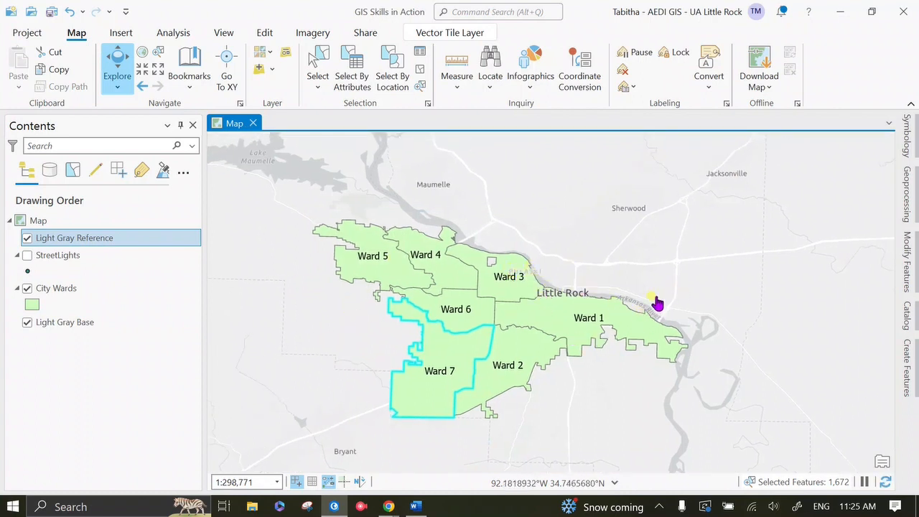
Step: Turn off the Light Gray Reference layer and frame the city wards closer in the map view
click(27, 237)
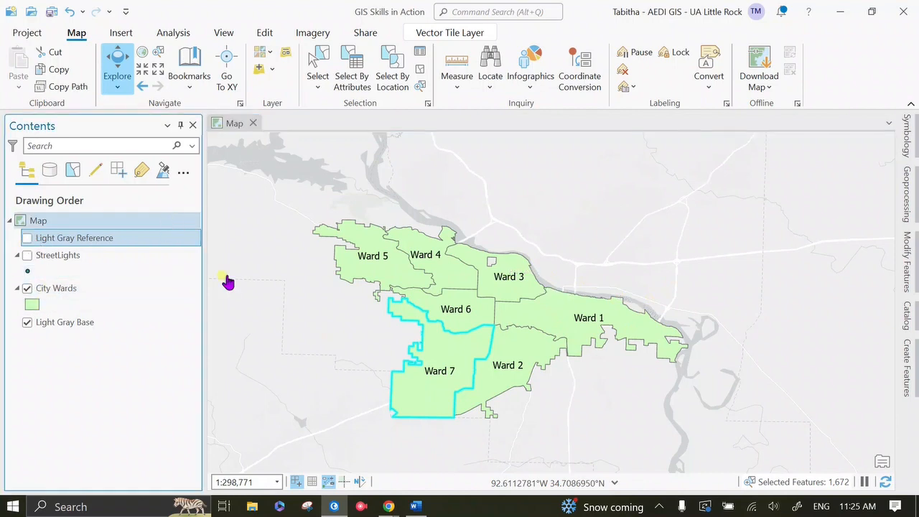
scroll(522, 353, up, 2)
drag(527, 350, 608, 335)
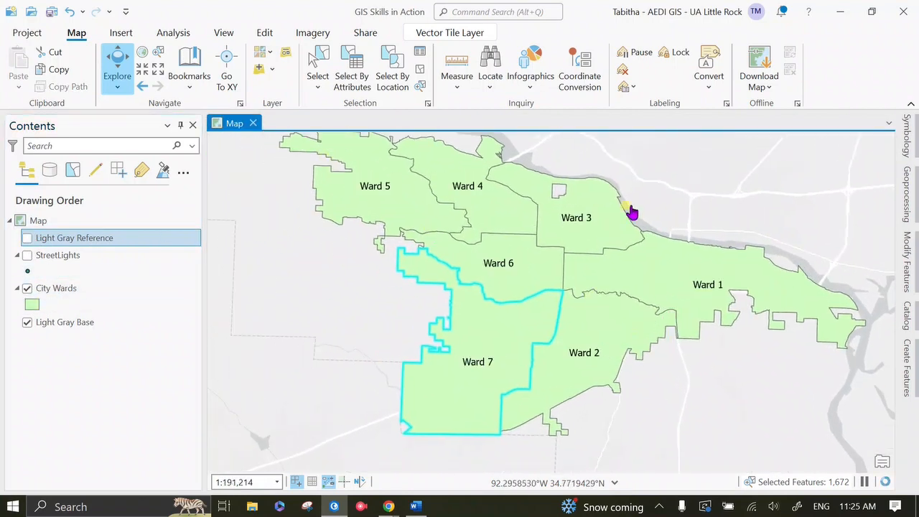
drag(631, 210, 631, 219)
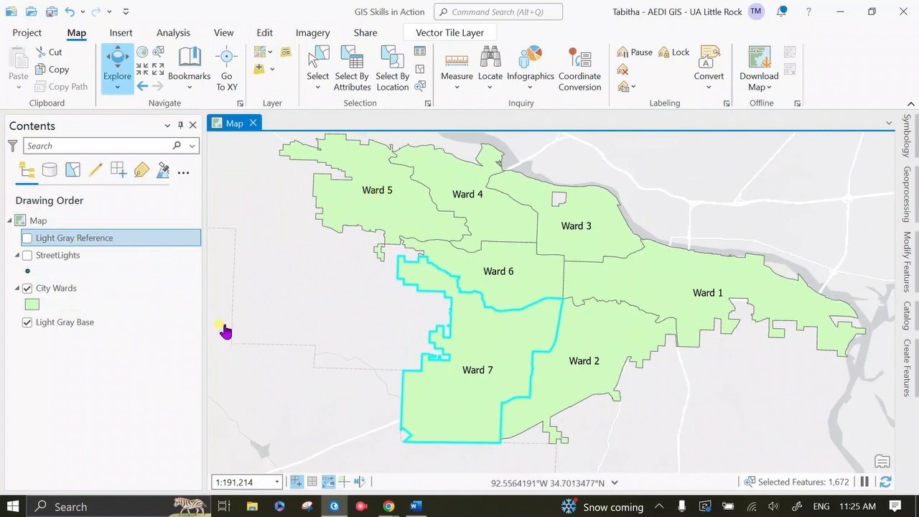
Step: Change the City Wards layer's primary symbology to Graduated Colors
click(117, 288)
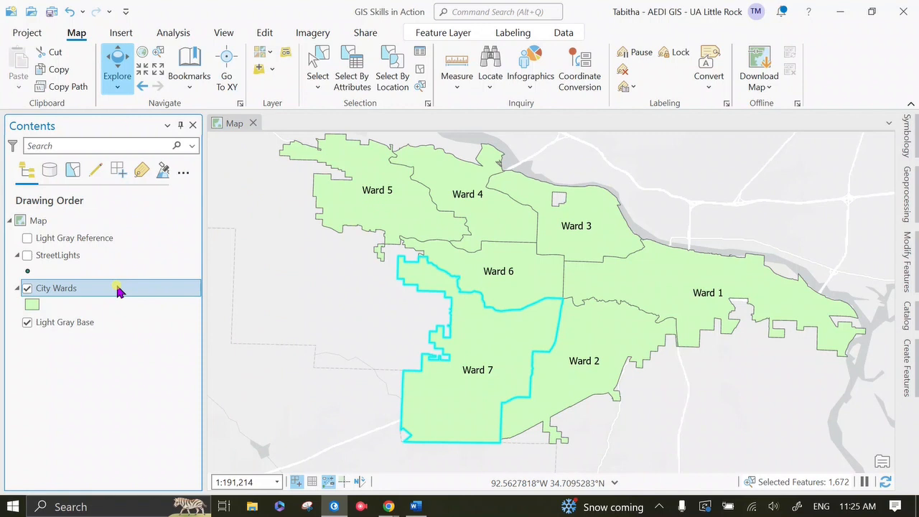
right_click(118, 287)
scroll(238, 323, down, 3)
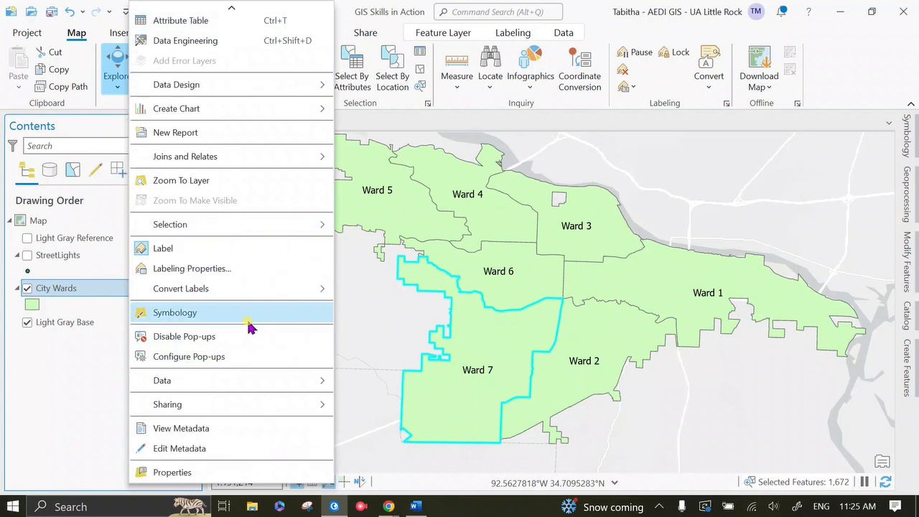
click(363, 328)
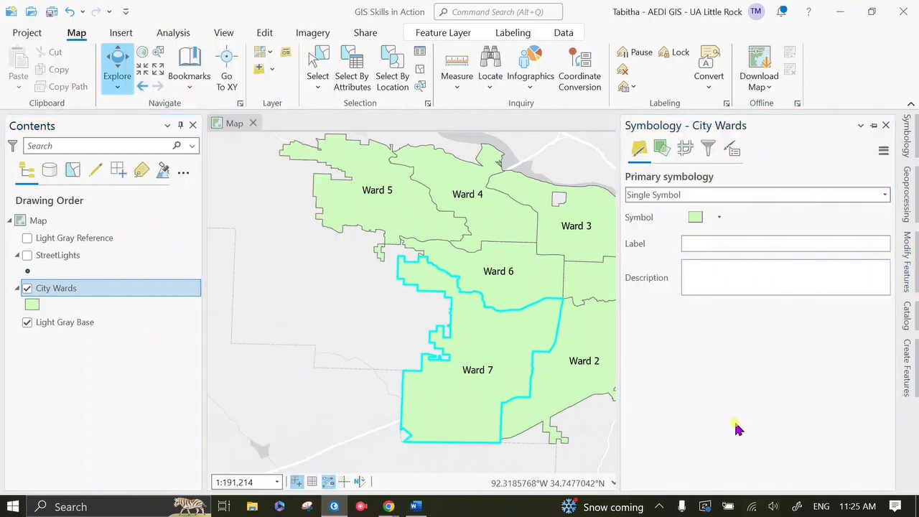
click(885, 196)
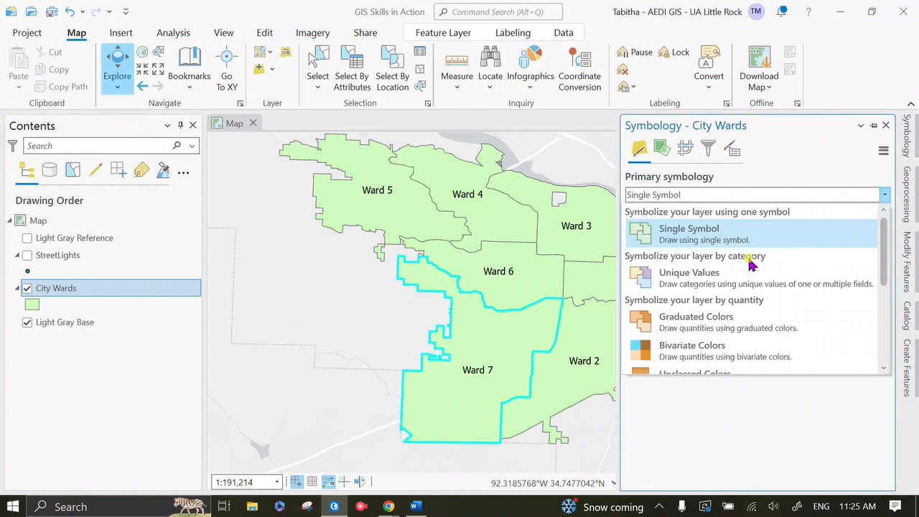
click(768, 320)
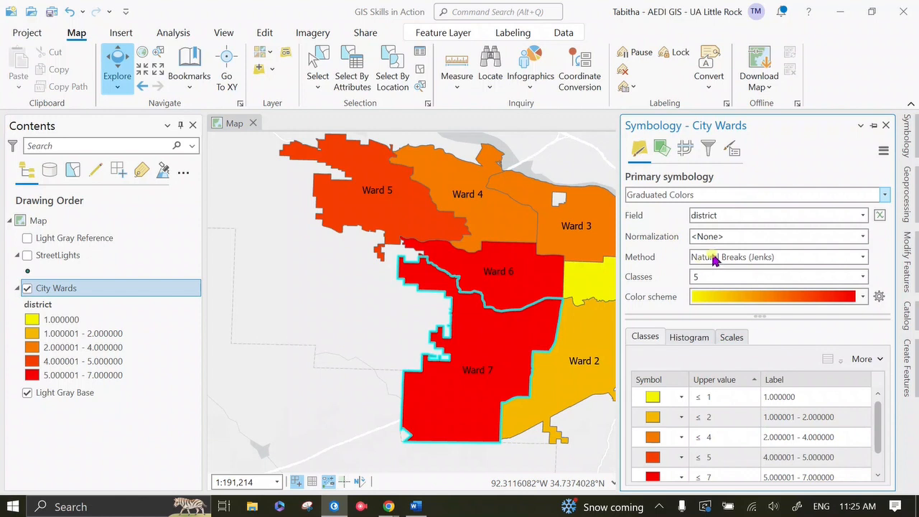
Step: Review the classification methods for City Wards and set the method to Equal Interval
click(863, 267)
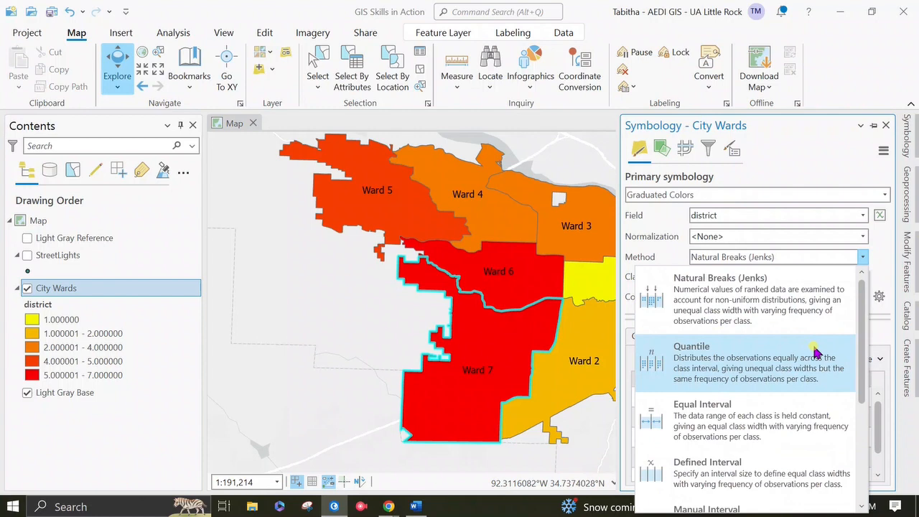
scroll(816, 352, down, 3)
scroll(775, 465, up, 3)
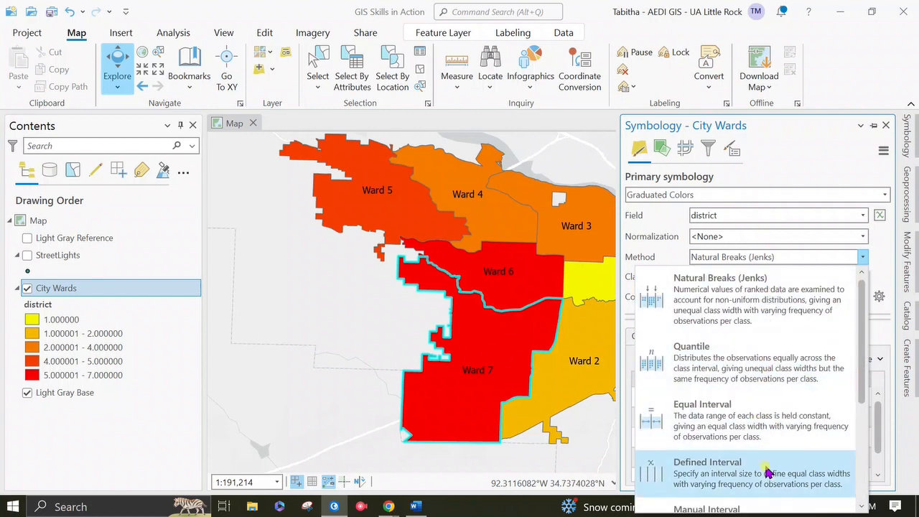
scroll(768, 473, down, 3)
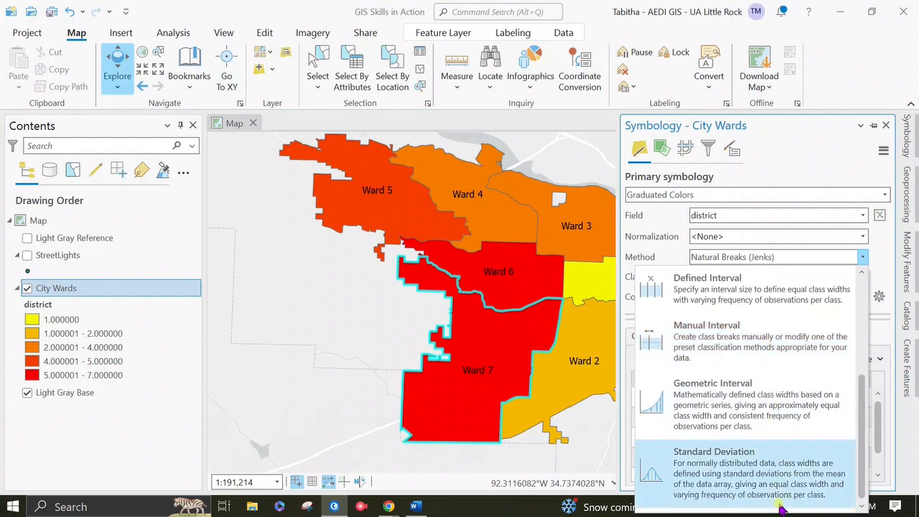
scroll(797, 387, up, 3)
scroll(818, 473, down, 3)
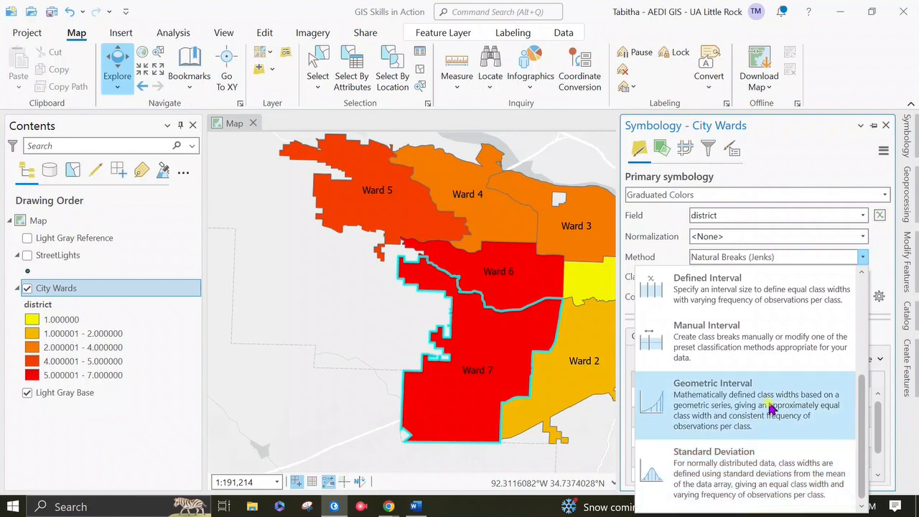
scroll(749, 389, up, 3)
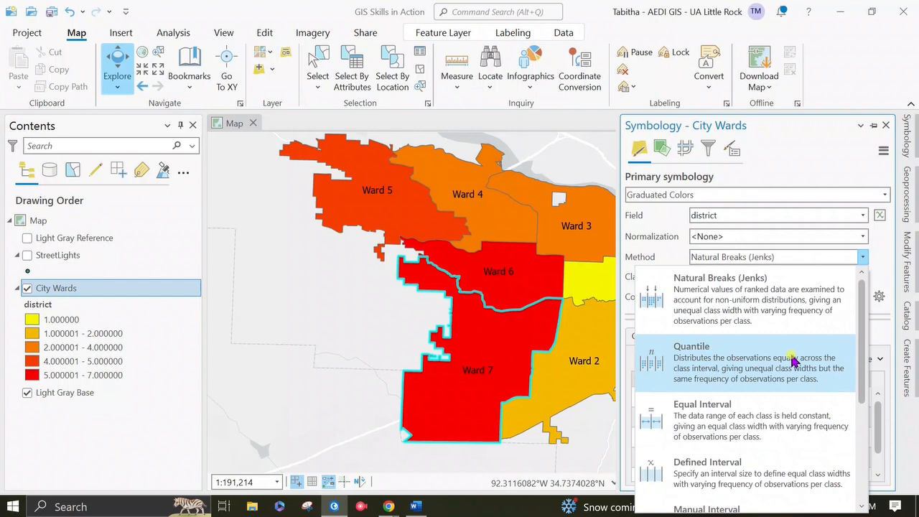
click(784, 424)
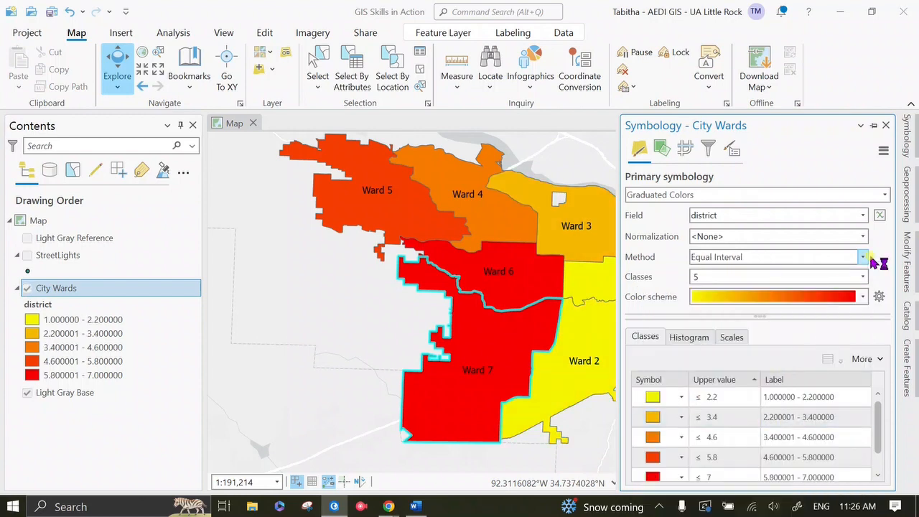
drag(458, 249, 367, 236)
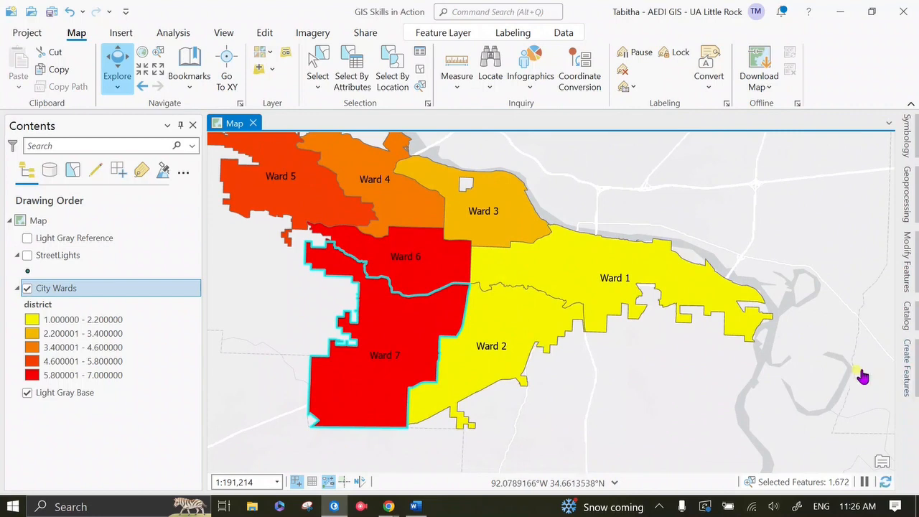
Step: Examine the available color schemes and the class breaks listed in the City Wards symbology
click(905, 140)
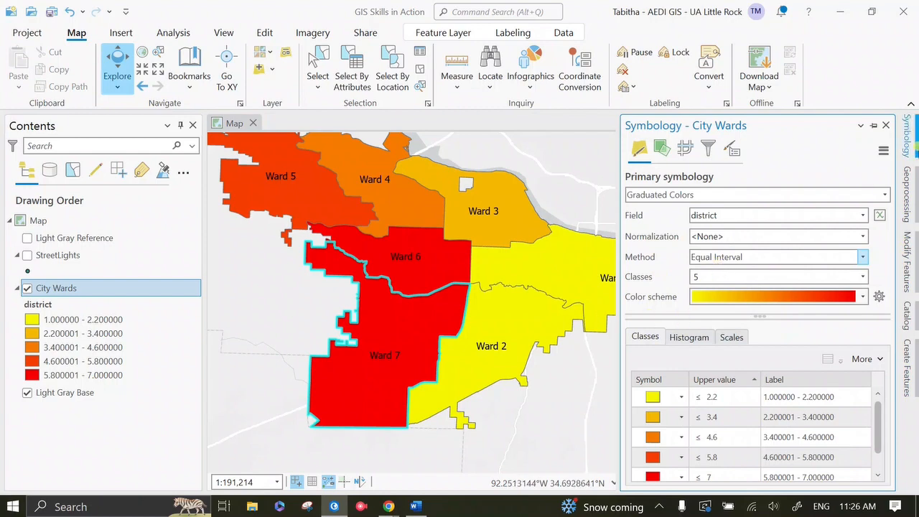
click(861, 296)
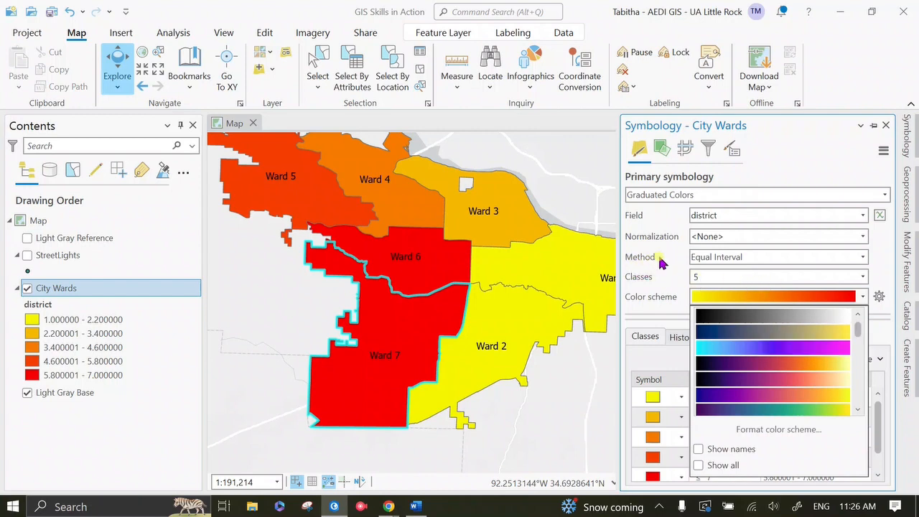
click(882, 264)
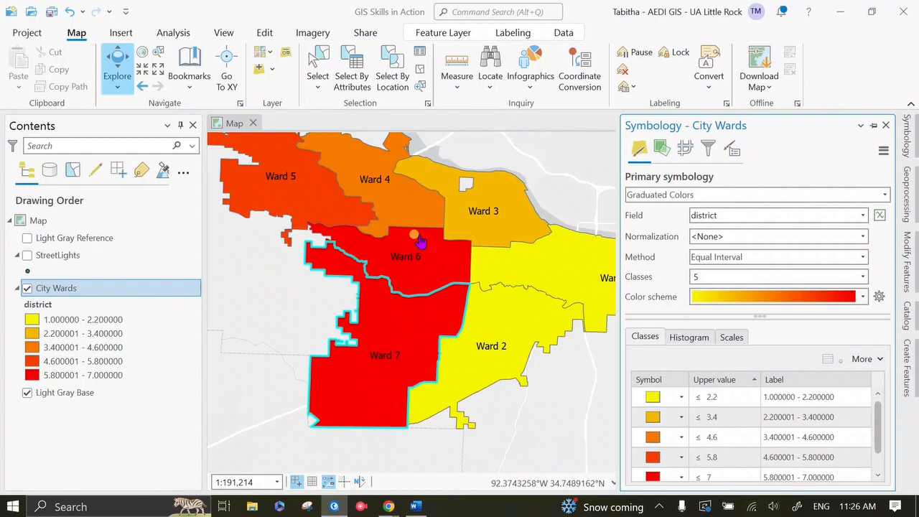
drag(753, 317, 756, 236)
click(725, 341)
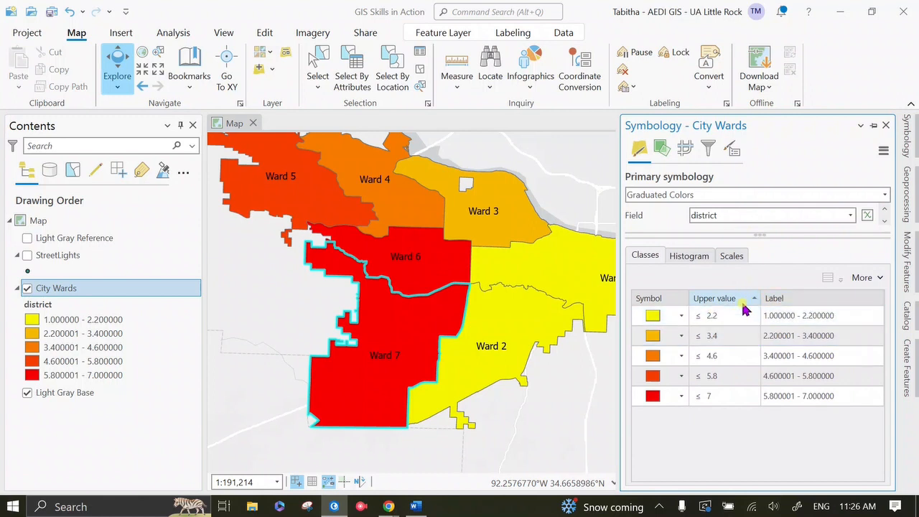
drag(759, 231, 783, 326)
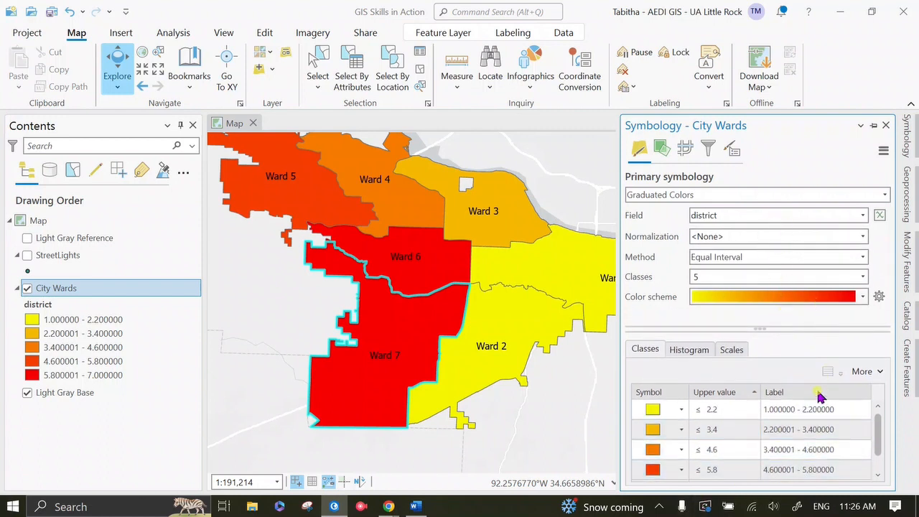
click(778, 410)
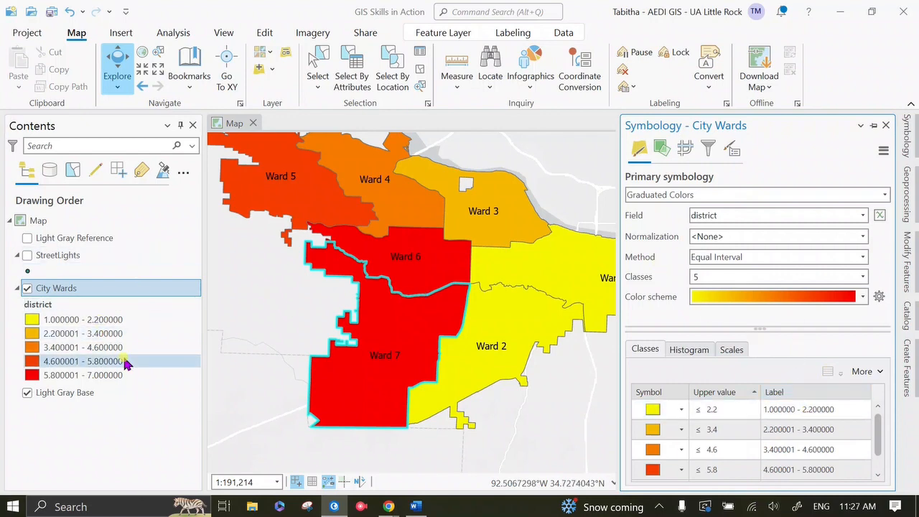
Step: Check Ward 1's attributes on the map and set the City Wards symbology field to Lights
click(574, 294)
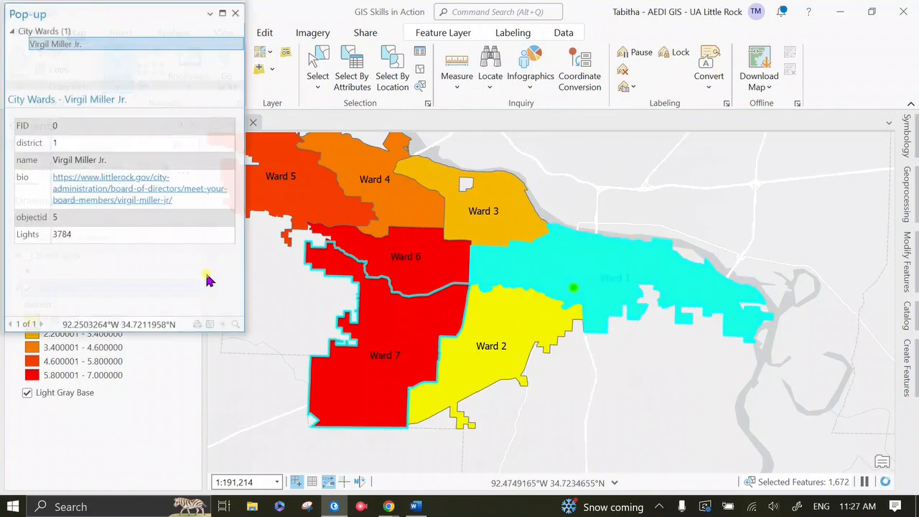
click(238, 11)
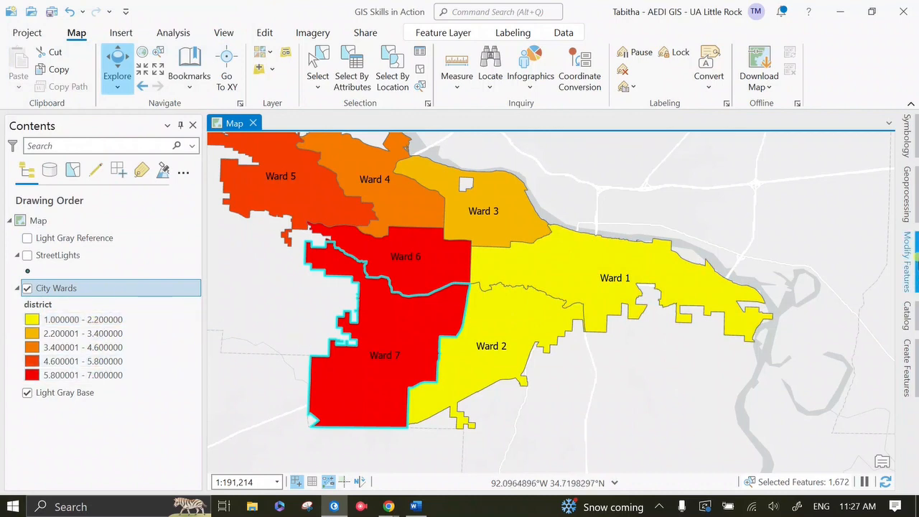
click(905, 140)
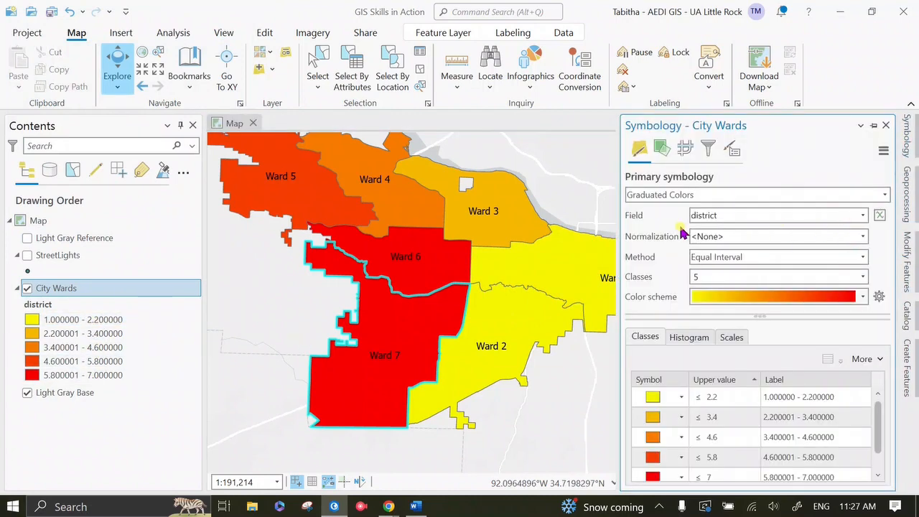
click(862, 215)
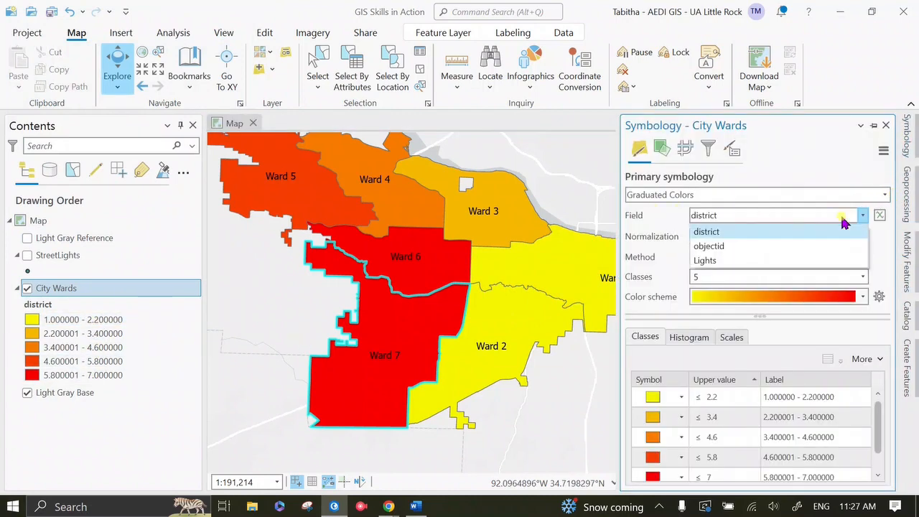
click(804, 260)
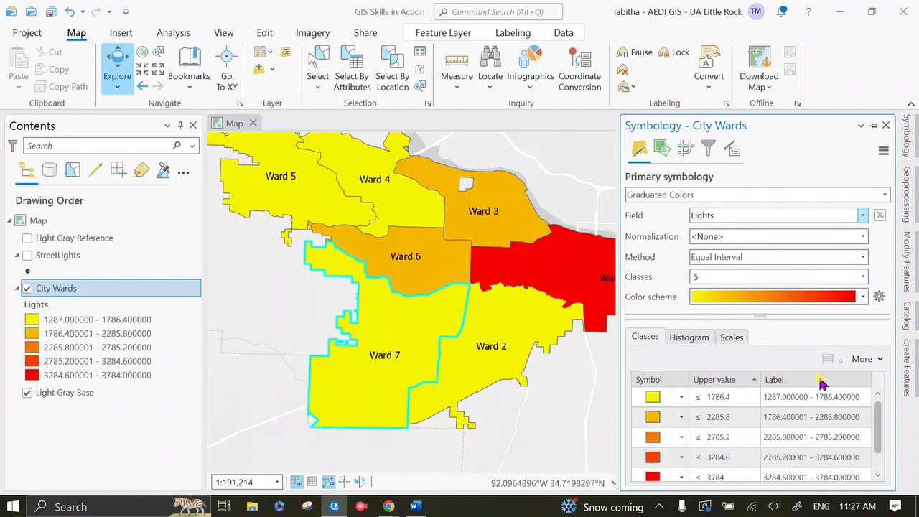
Step: Shorten the label of the lowest Lights class to "1287.0 - 1786.4"
click(801, 403)
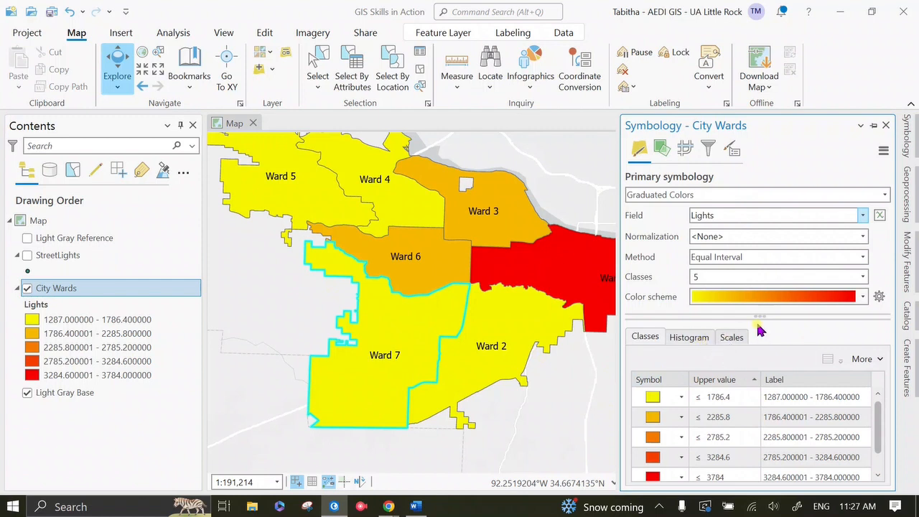
drag(762, 315, 760, 194)
click(849, 293)
click(851, 294)
click(867, 293)
key(BackSpace)
key(BackSpace)
key(BackSpace)
key(BackSpace)
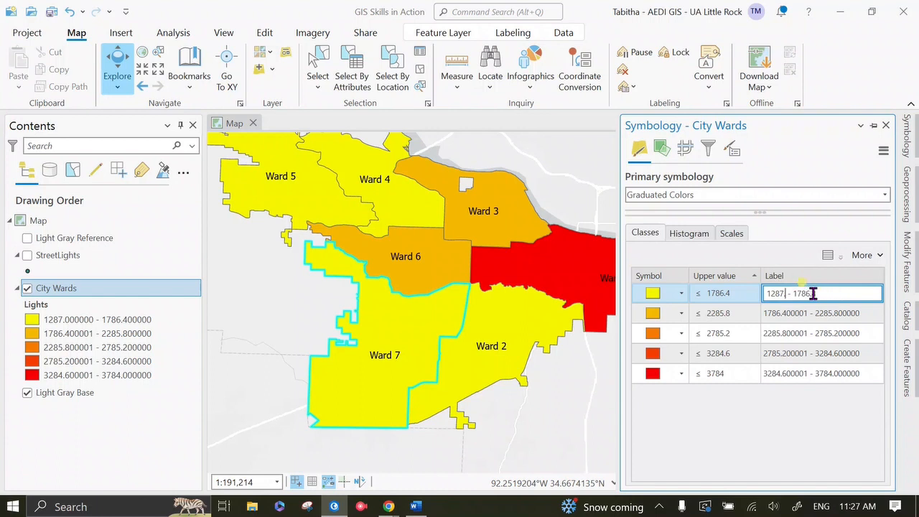
key(Return)
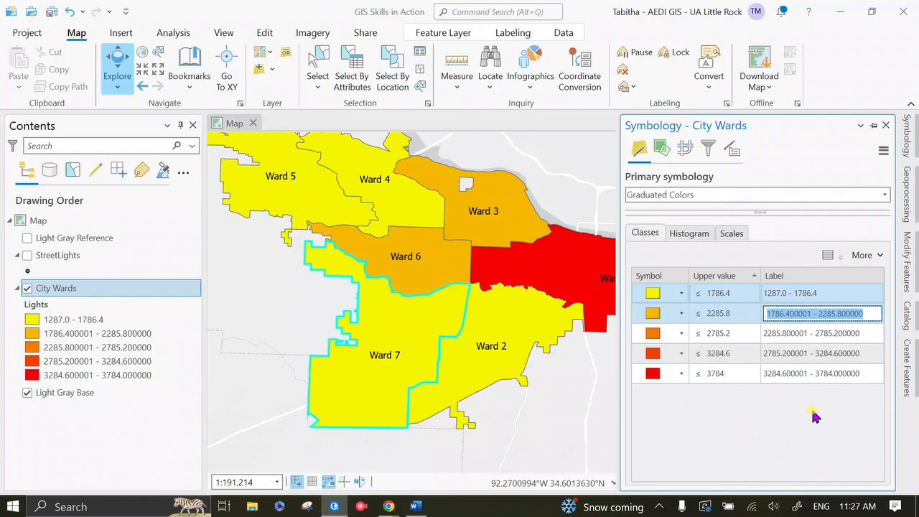
Step: Check the map renaming instructions in the Word document, and locate the current map in the ArcGIS Pro project's Maps folder
click(414, 506)
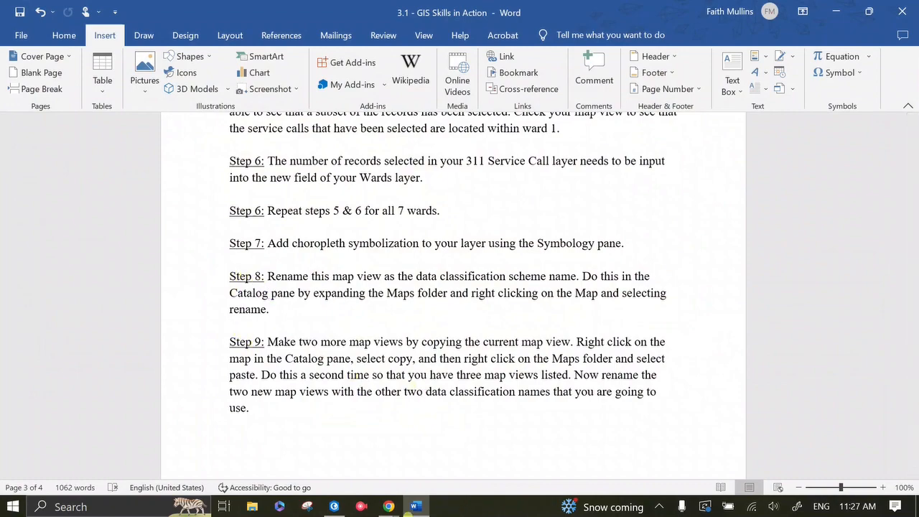
click(334, 506)
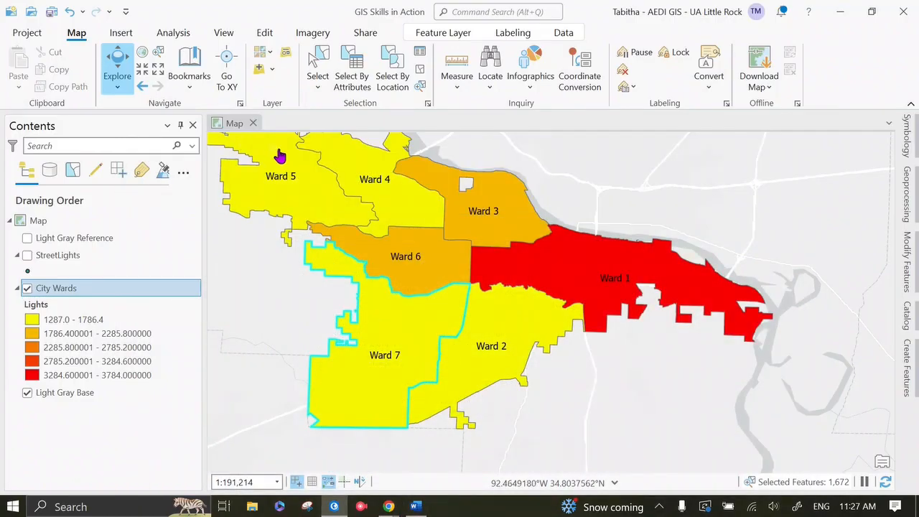
click(907, 310)
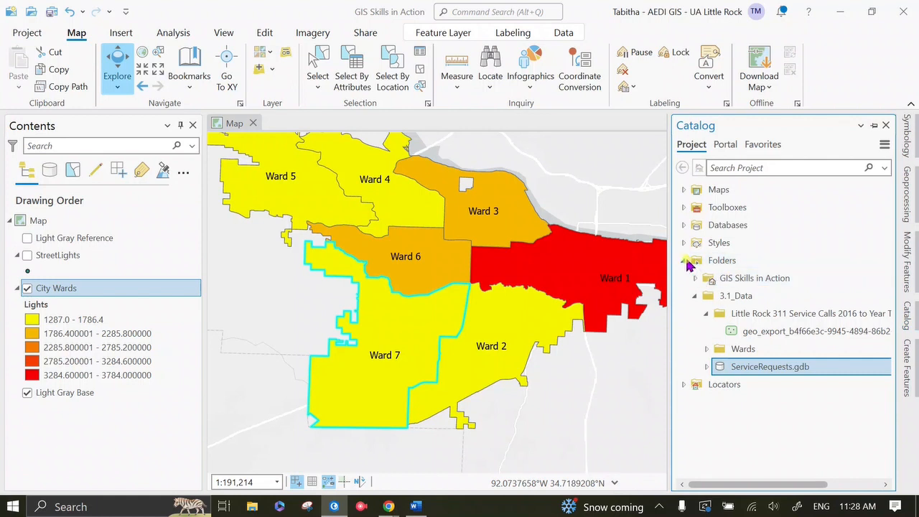
click(685, 262)
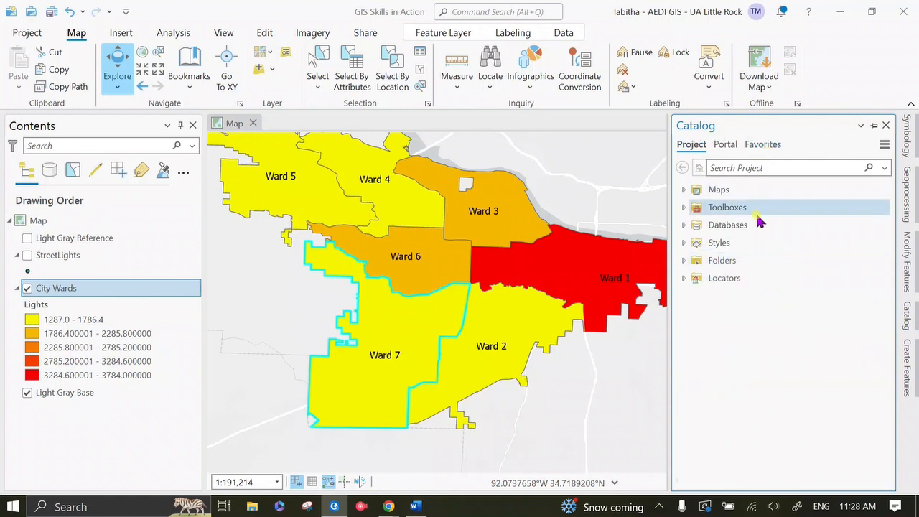
click(683, 191)
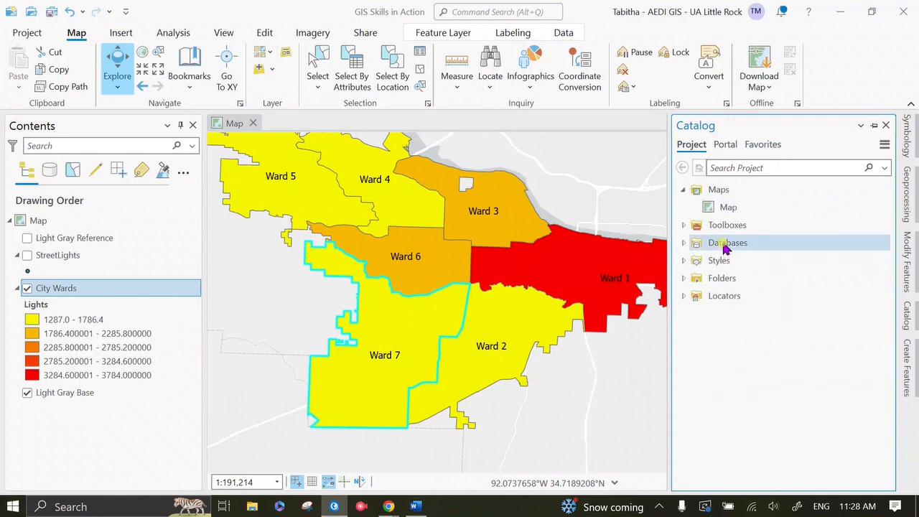
click(731, 206)
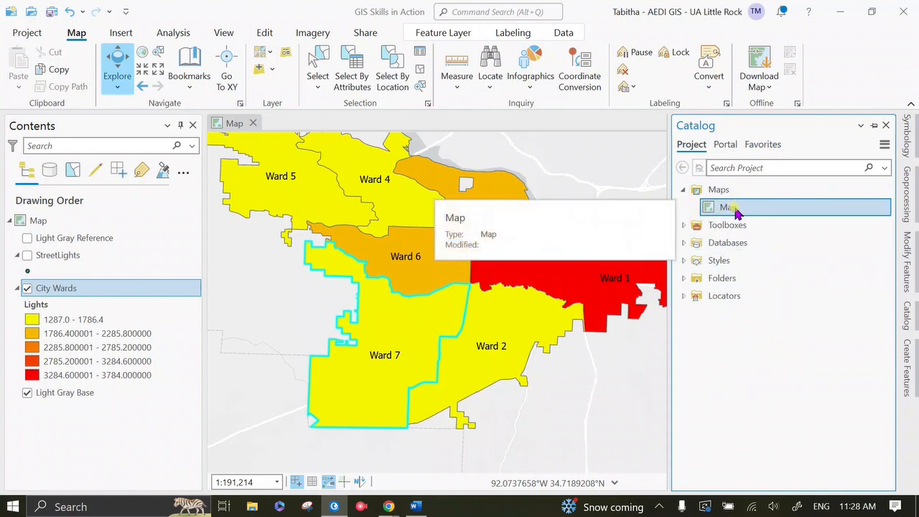
Step: Check the City Wards classification method and rename the project map as Equal_Interval
click(906, 136)
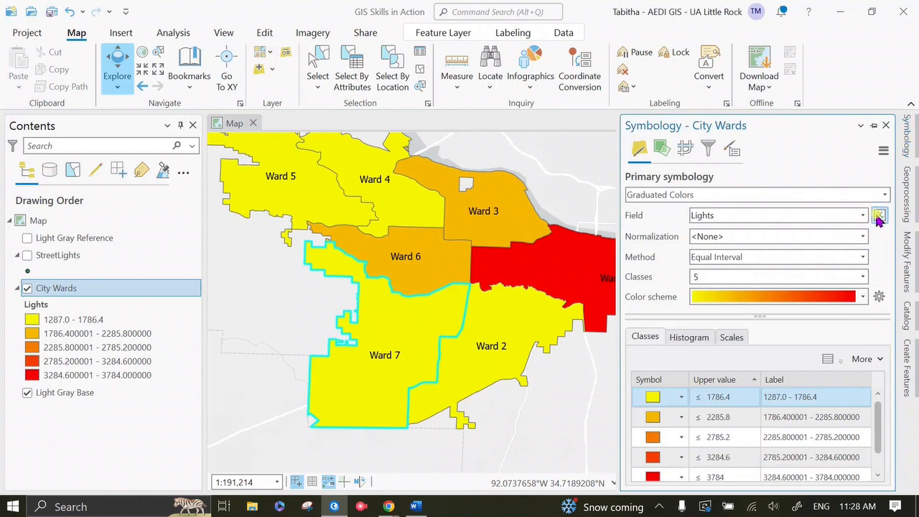
click(906, 314)
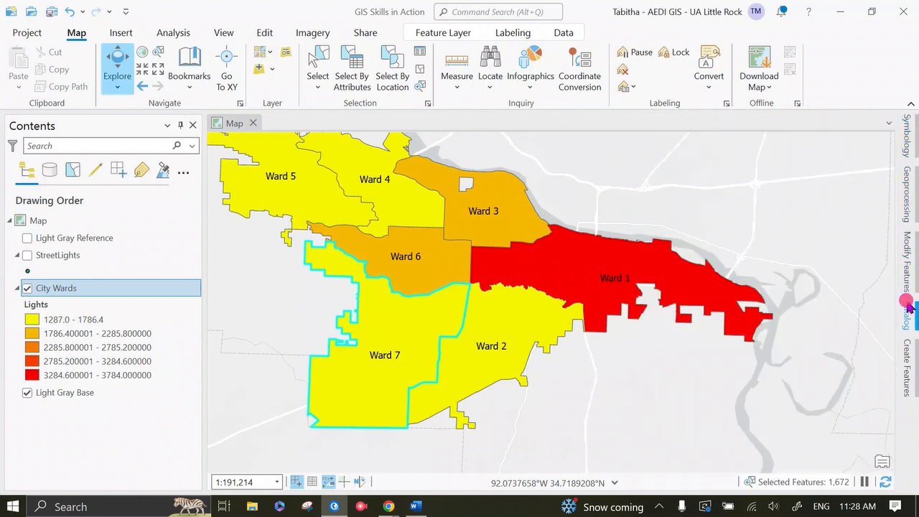
right_click(780, 216)
click(718, 281)
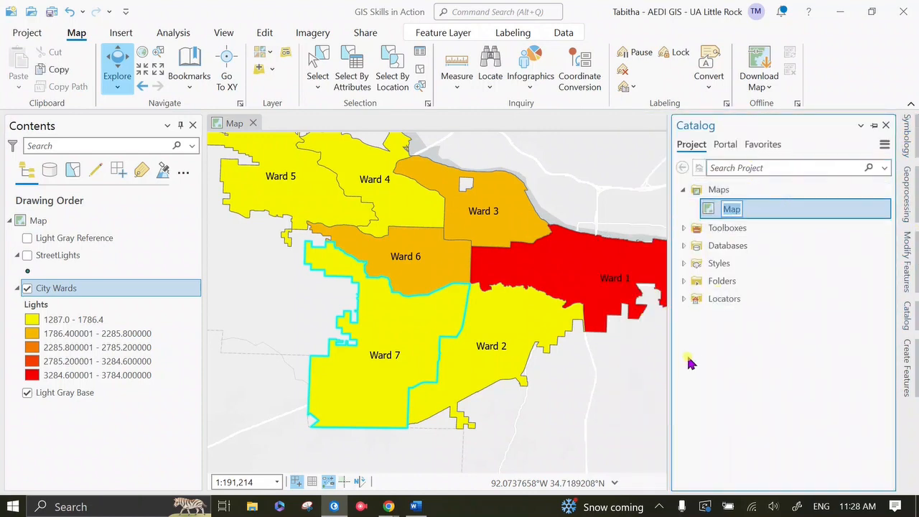
text(Equal_Inter)
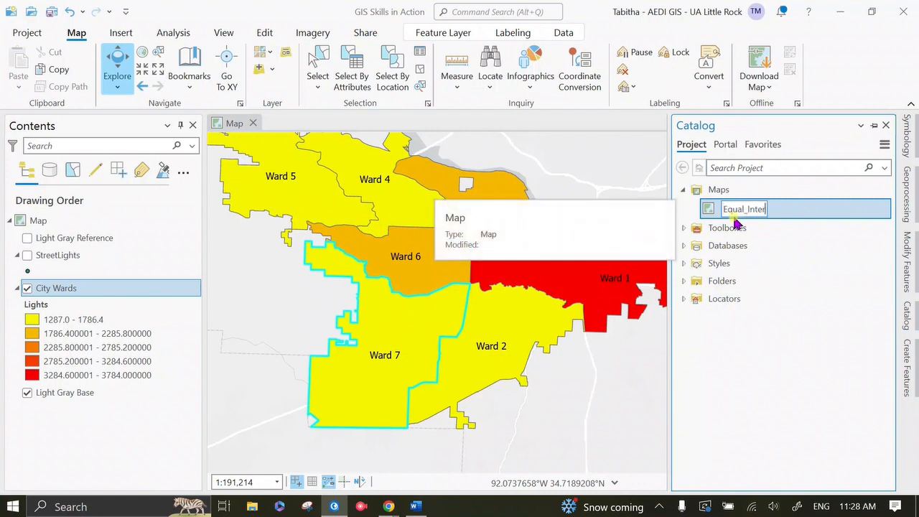
key(Return)
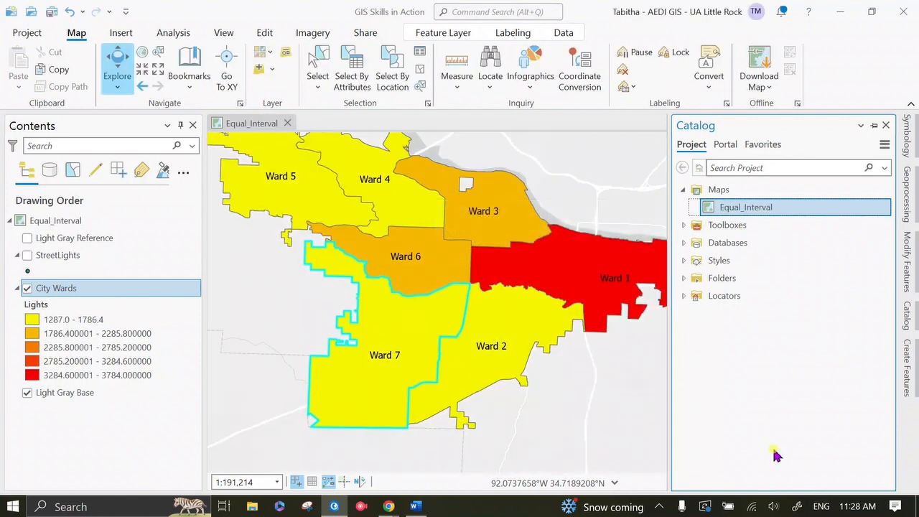
Step: Copy the Equal_Interval map and paste it twice into the project's Maps folder
click(802, 334)
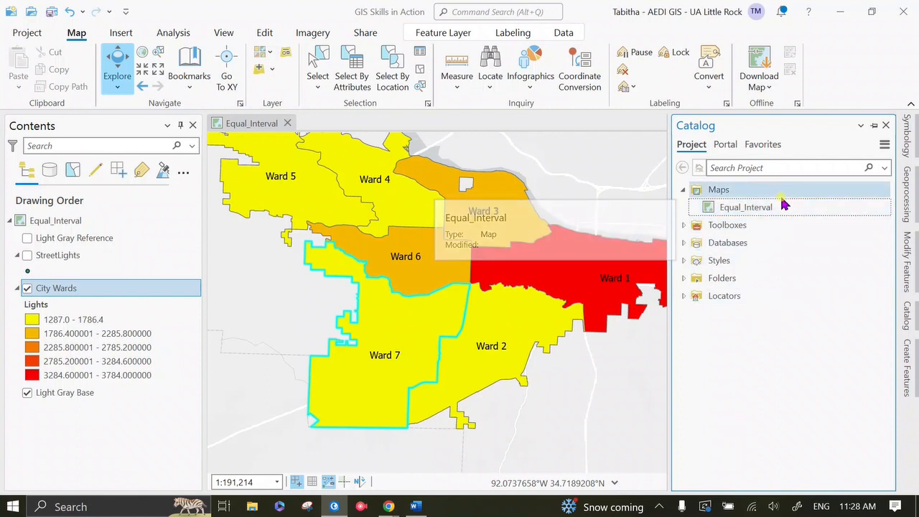
right_click(784, 206)
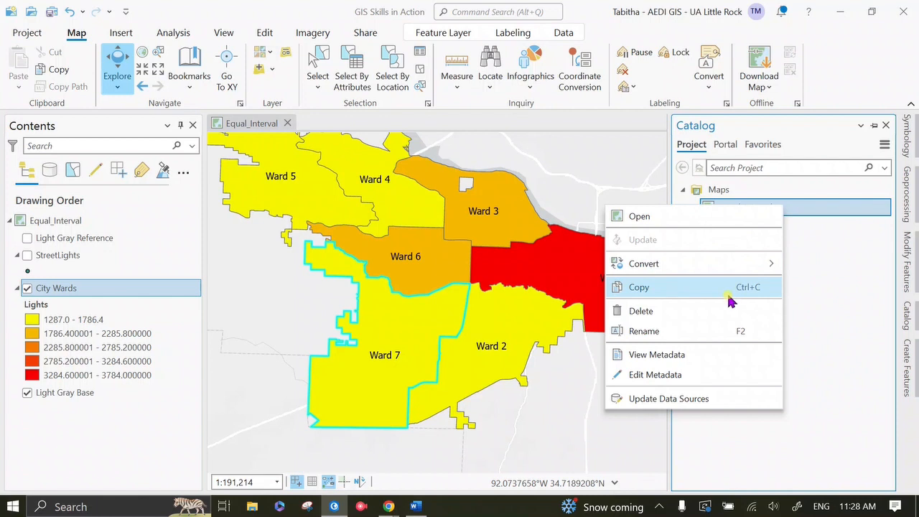
click(730, 300)
right_click(738, 192)
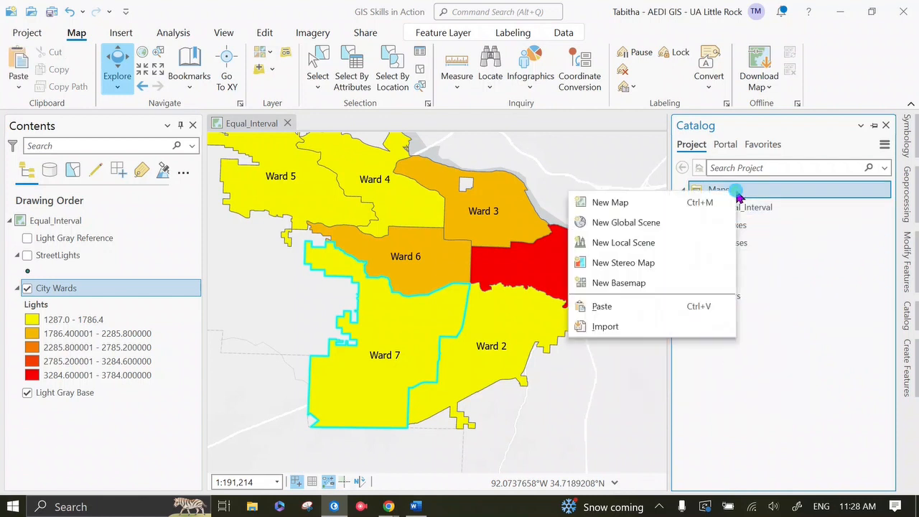
click(704, 305)
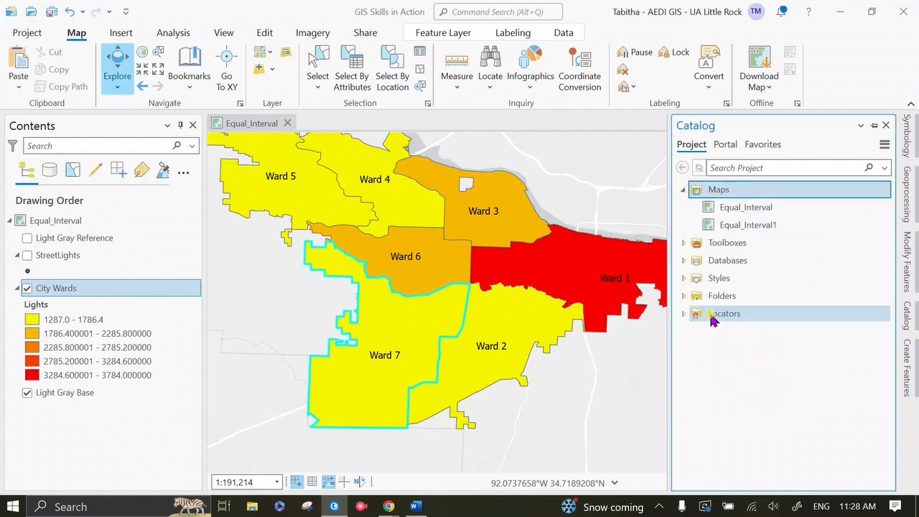
right_click(718, 189)
click(610, 210)
Step: Set the City Wards classification method to Quantile in the open Equal_Interval map
click(775, 226)
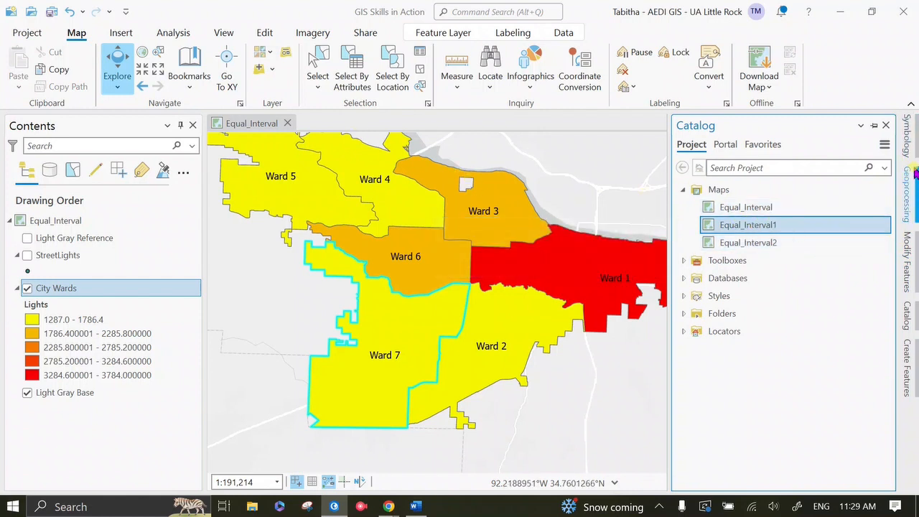
click(907, 136)
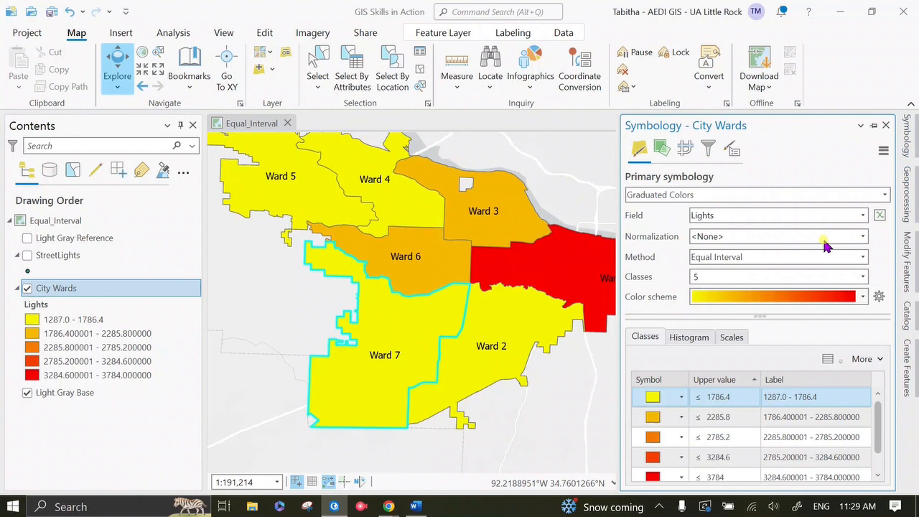
click(863, 257)
scroll(799, 349, up, 2)
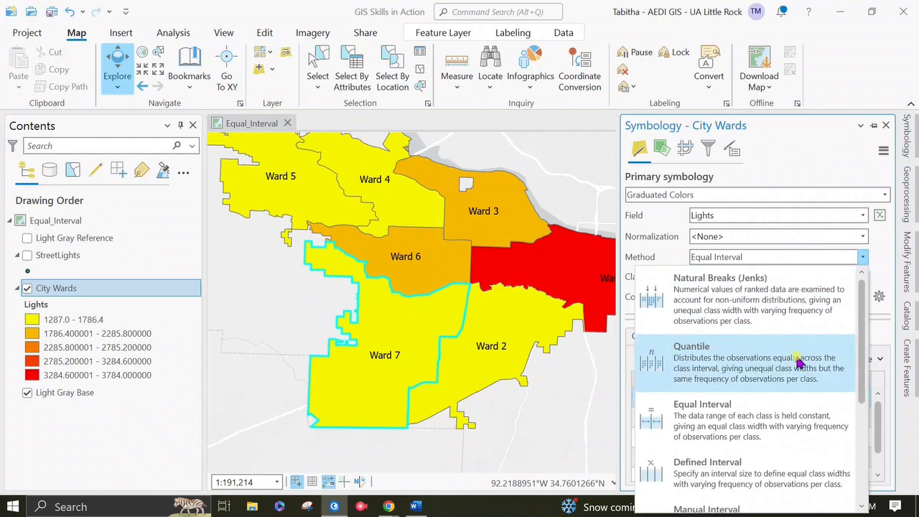
click(799, 363)
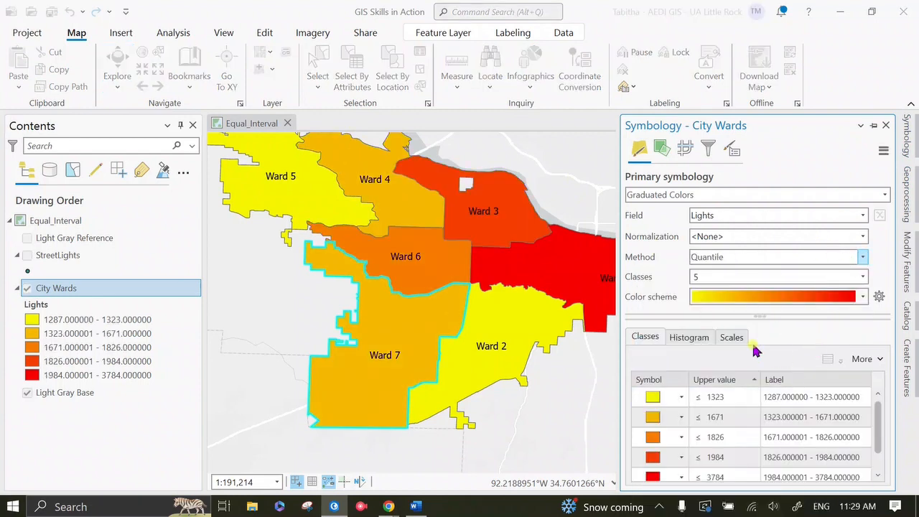
Step: Review the normalization options and the names of the available classification methods for City Wards
click(859, 237)
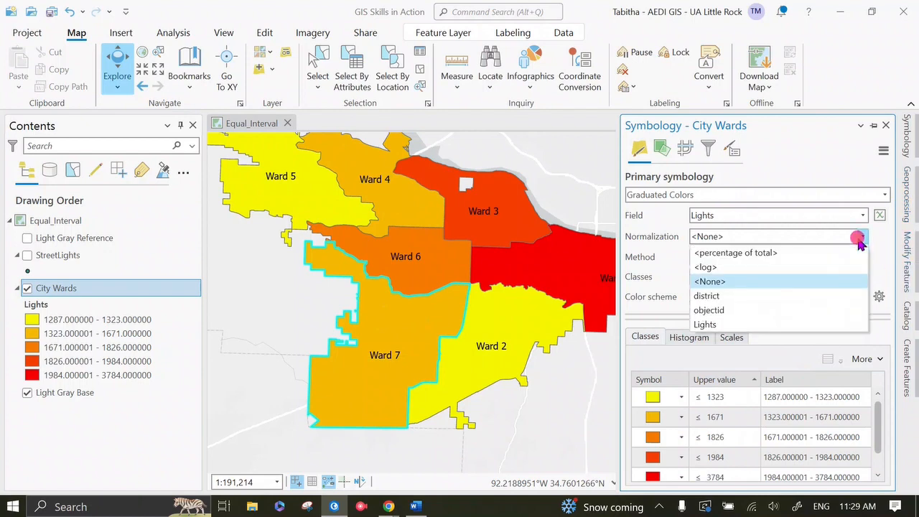
click(865, 236)
click(862, 257)
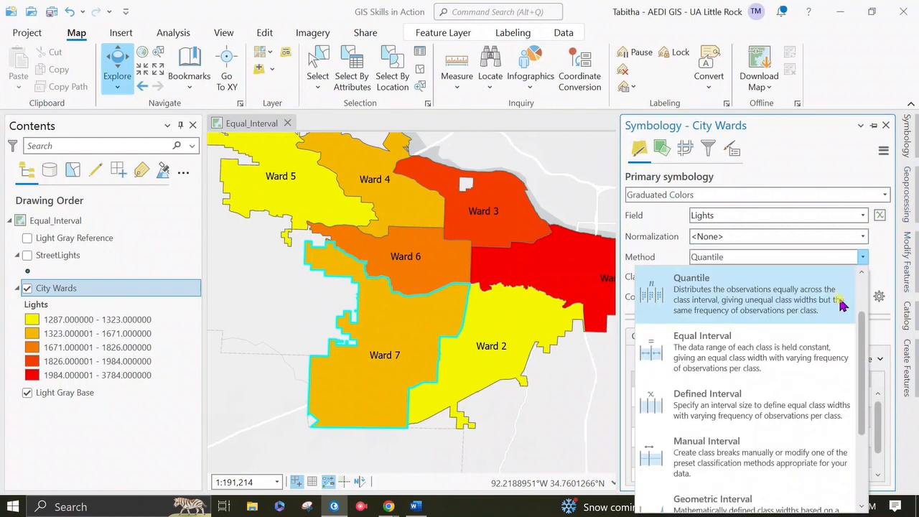
scroll(819, 335, up, 1)
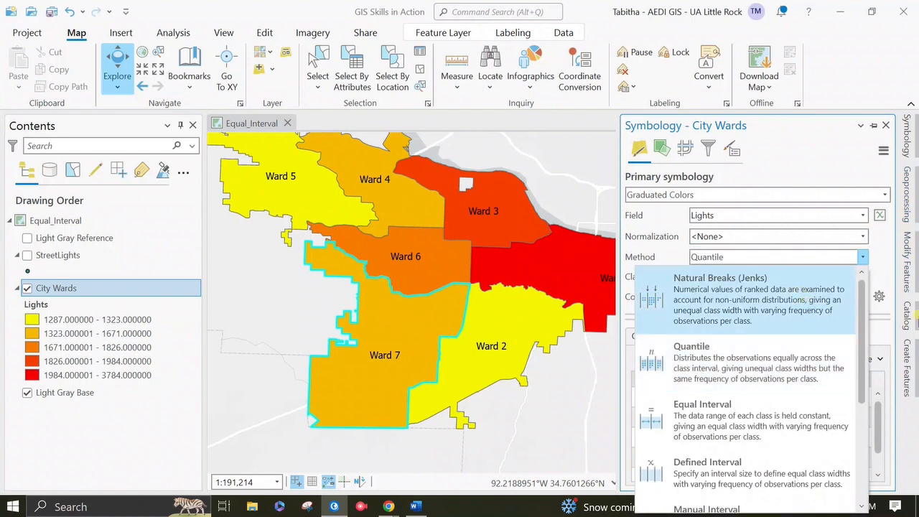
click(911, 316)
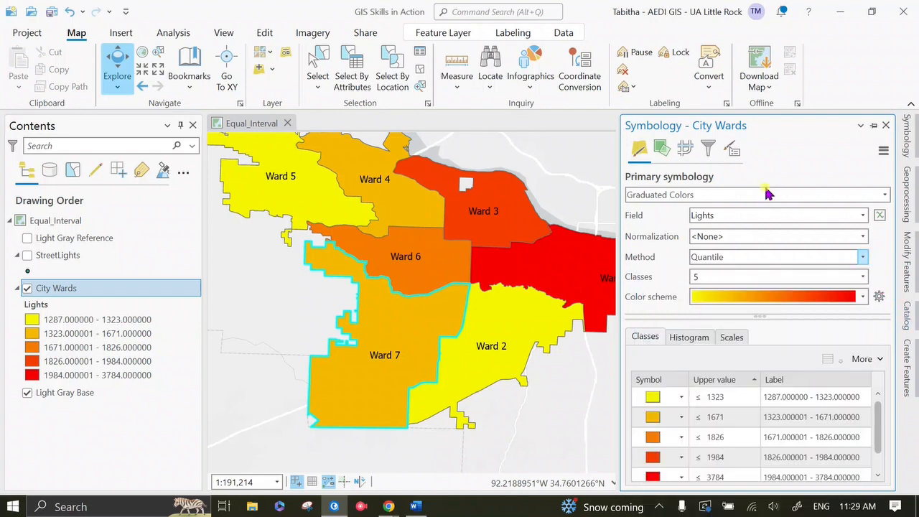
Step: Rename the Equal_Interval1 map copy as Quantile
click(907, 316)
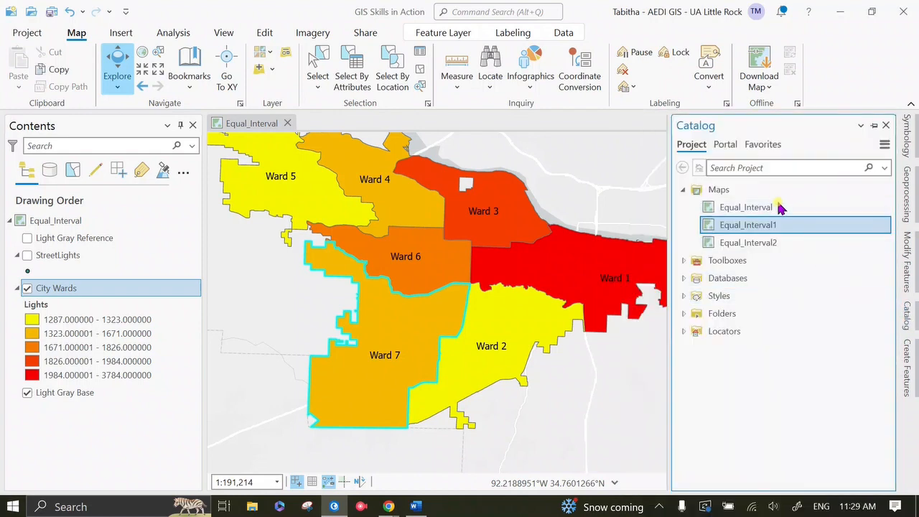
right_click(780, 230)
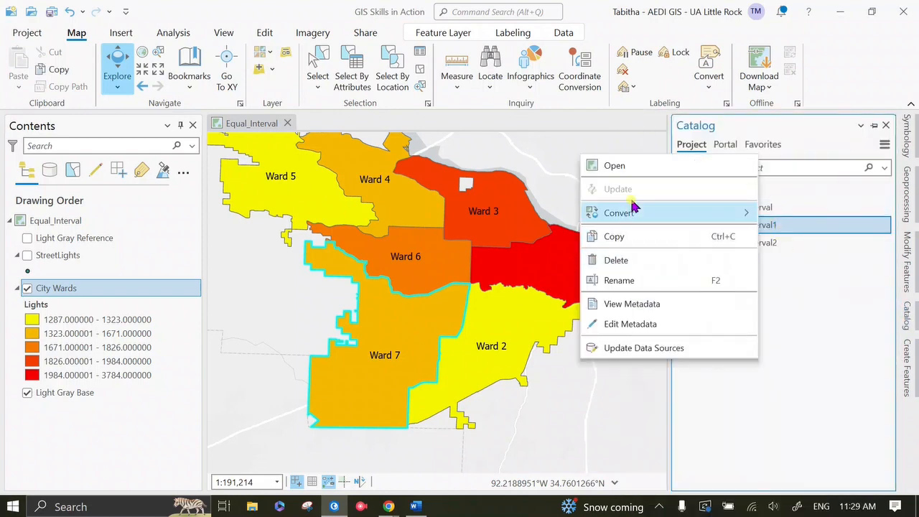
click(618, 280)
text(Quantile)
key(Return)
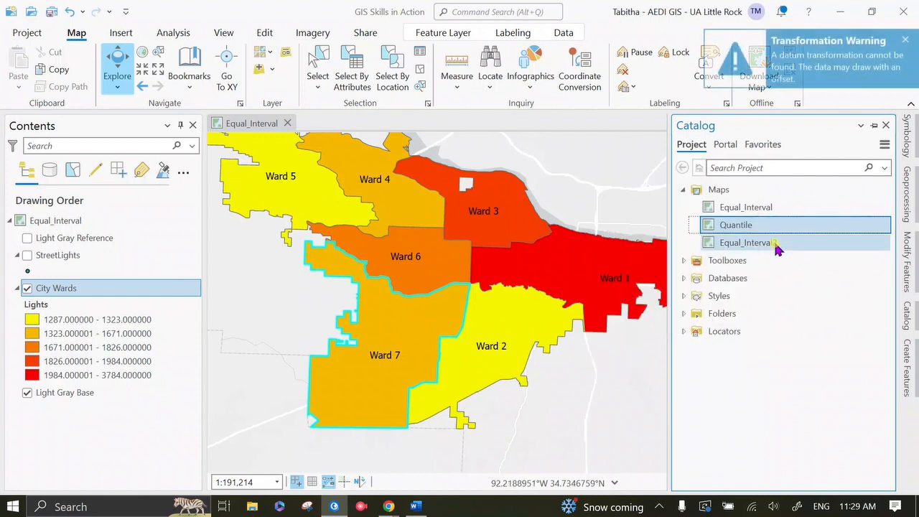
Step: Rename the Equal_Interval2 map copy as Natural_Breaks and dismiss the transformation notification
right_click(775, 245)
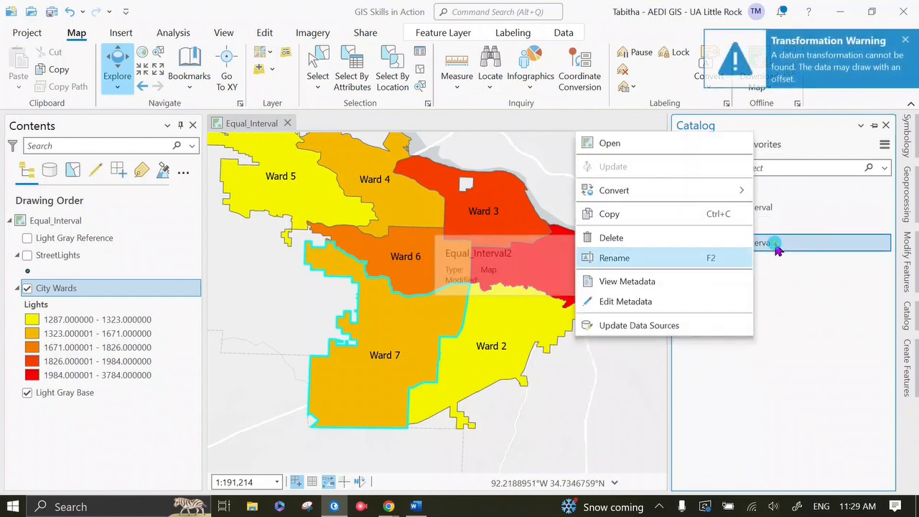
click(639, 266)
text(Natural_)
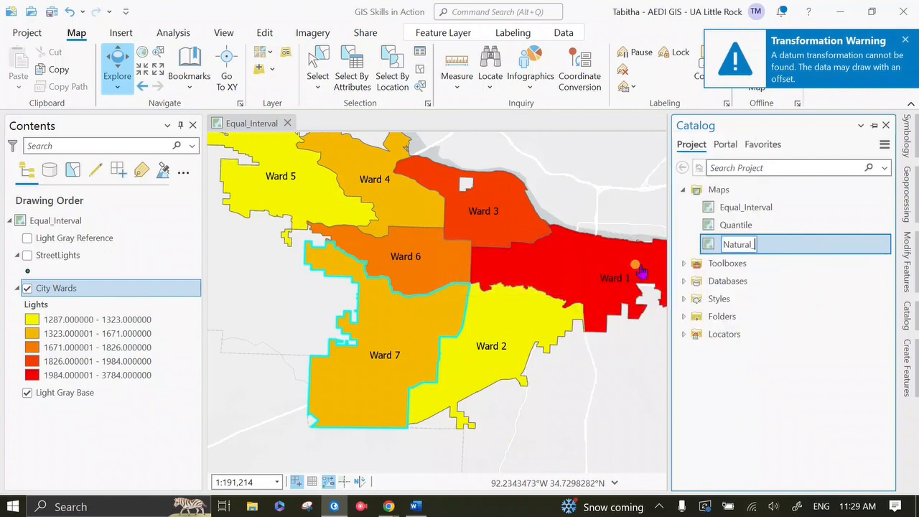
key(Return)
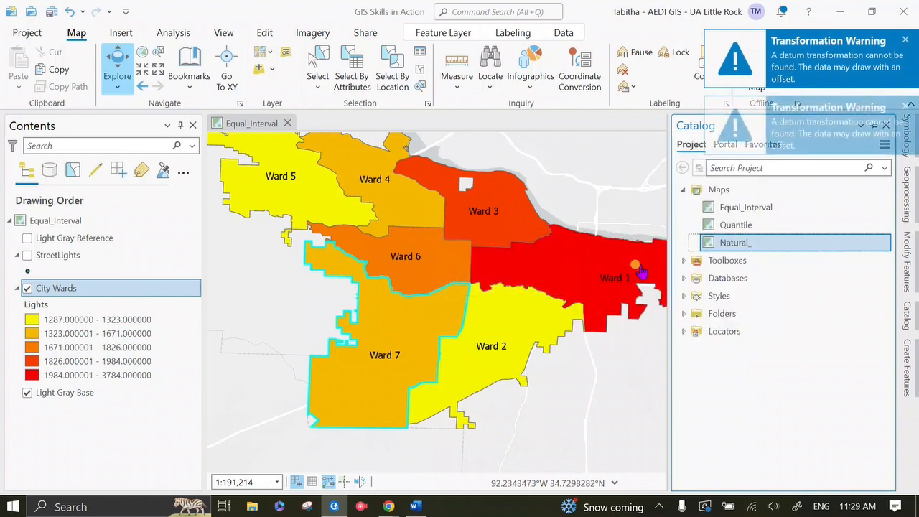
right_click(759, 241)
click(650, 264)
text(Breaks)
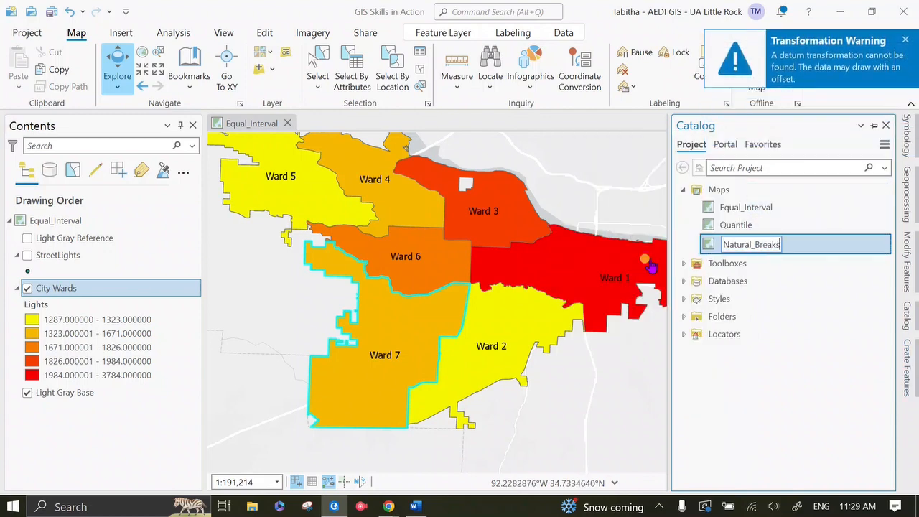
key(Return)
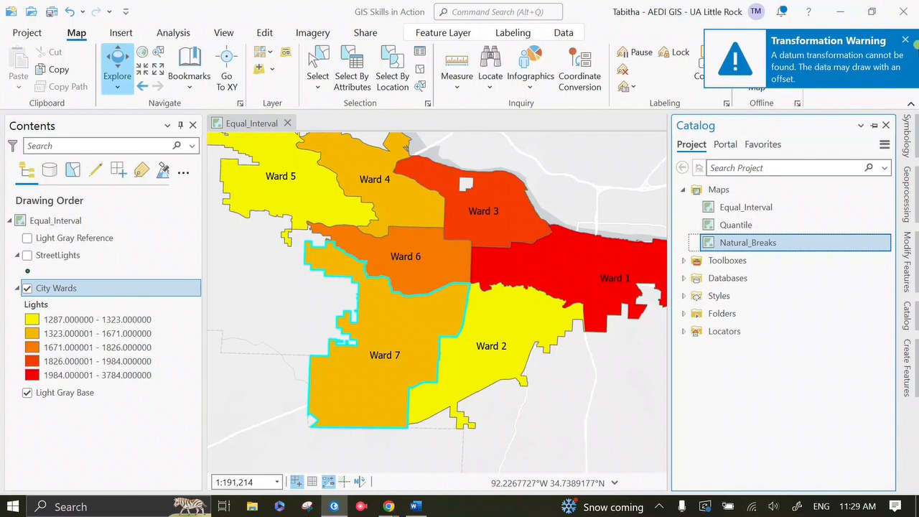
click(906, 40)
click(775, 358)
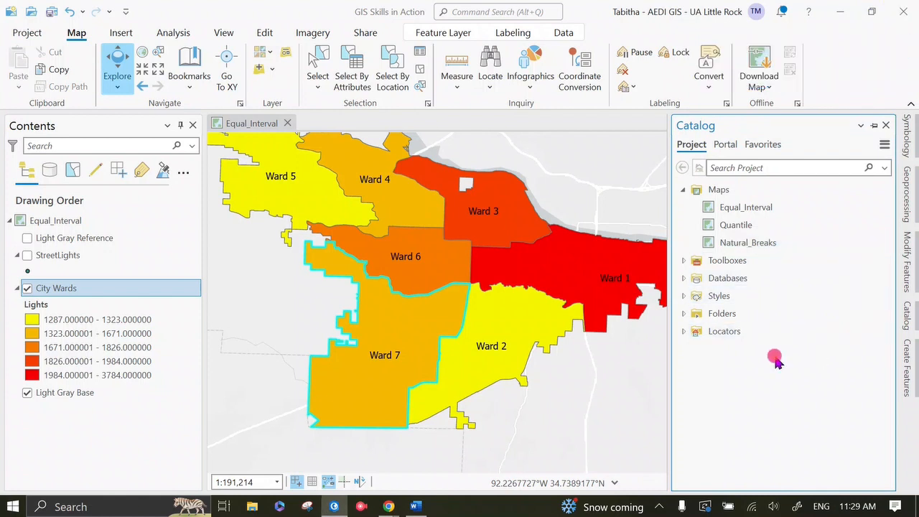
Step: Open the Quantile map from the project's maps and centre the city wards in its view
drag(466, 280, 442, 302)
drag(594, 290, 620, 285)
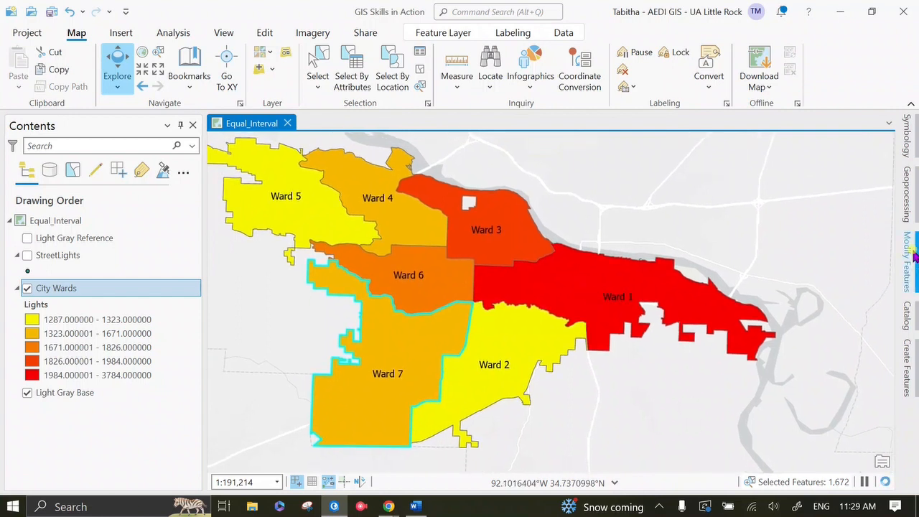
click(907, 314)
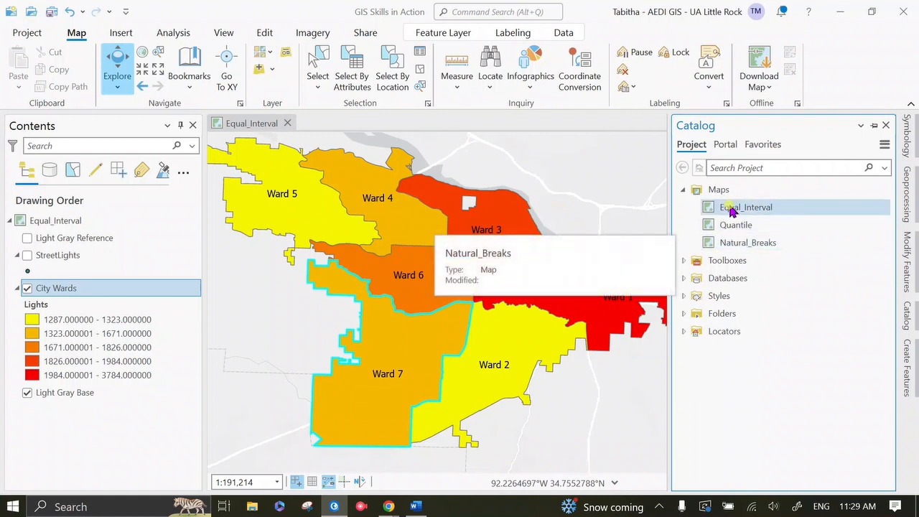
click(746, 226)
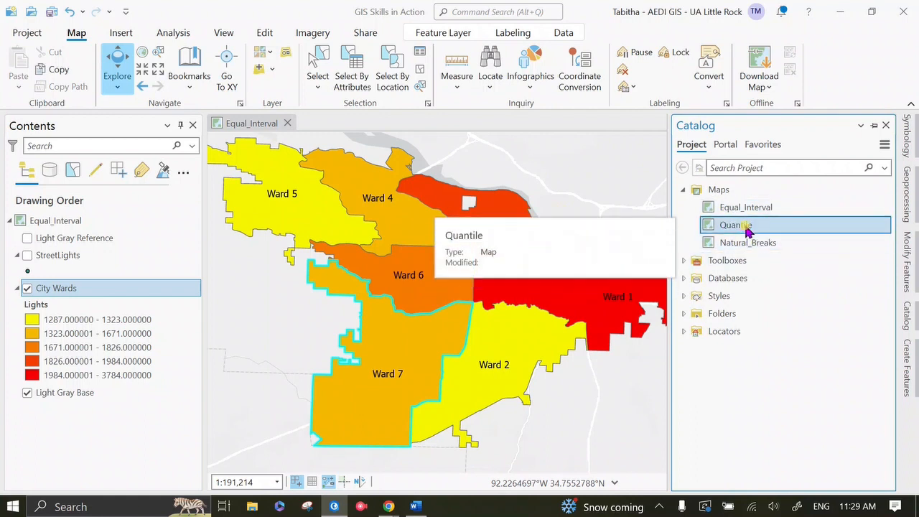
right_click(746, 226)
click(682, 126)
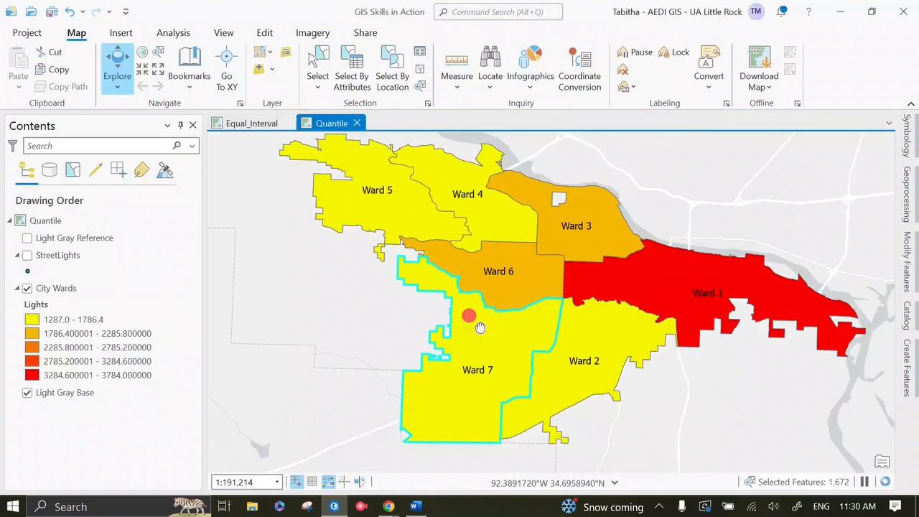
click(460, 235)
drag(470, 247, 445, 279)
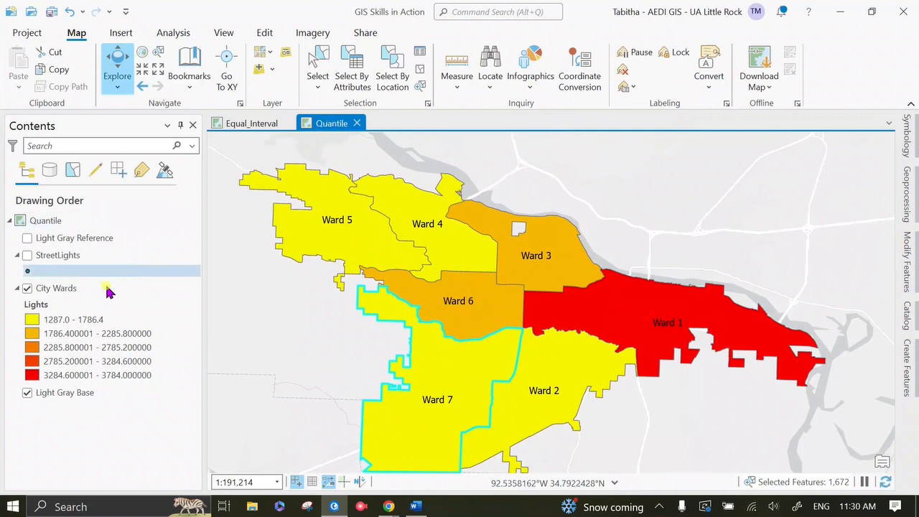
Step: Change the City Wards classification method to Quantile in the Quantile map's symbology
right_click(52, 292)
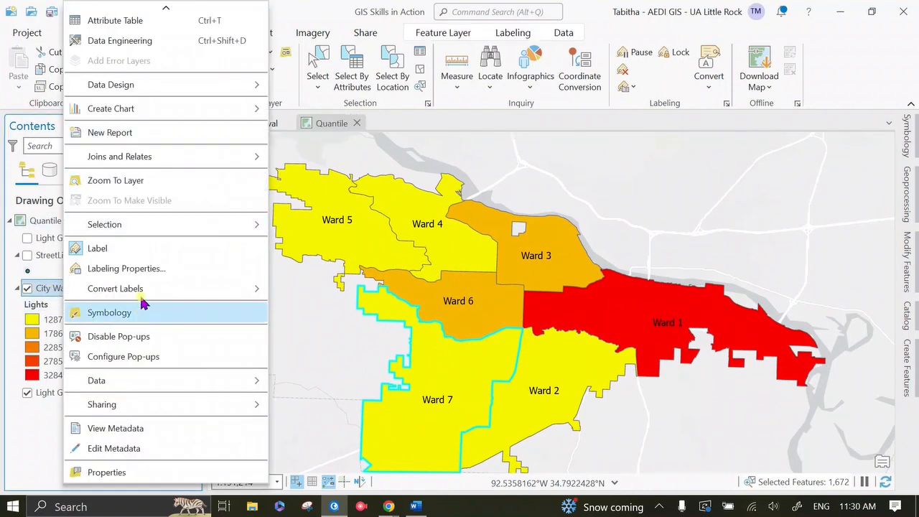
click(147, 320)
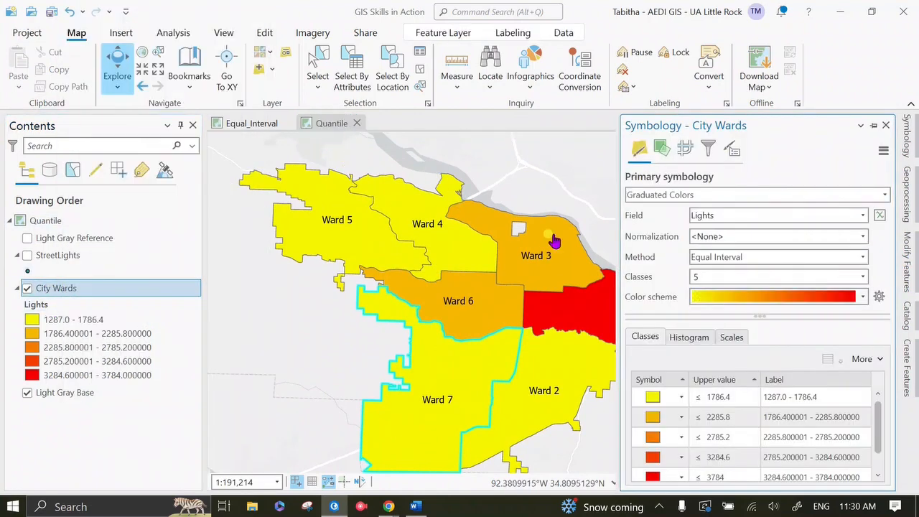
click(861, 259)
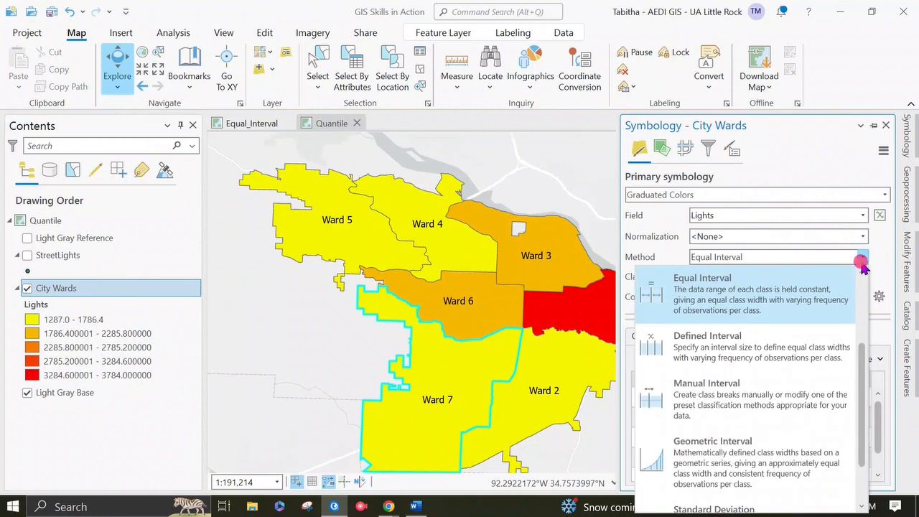
scroll(782, 406, up, 2)
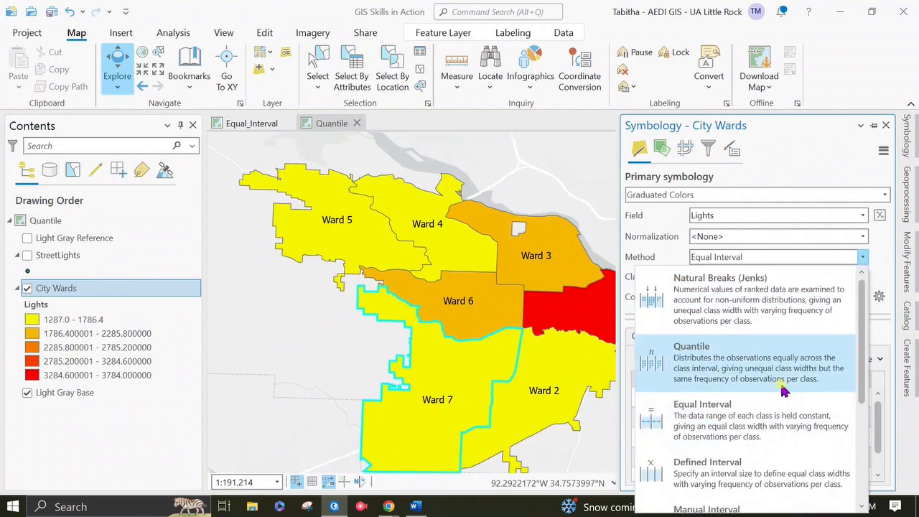
click(746, 363)
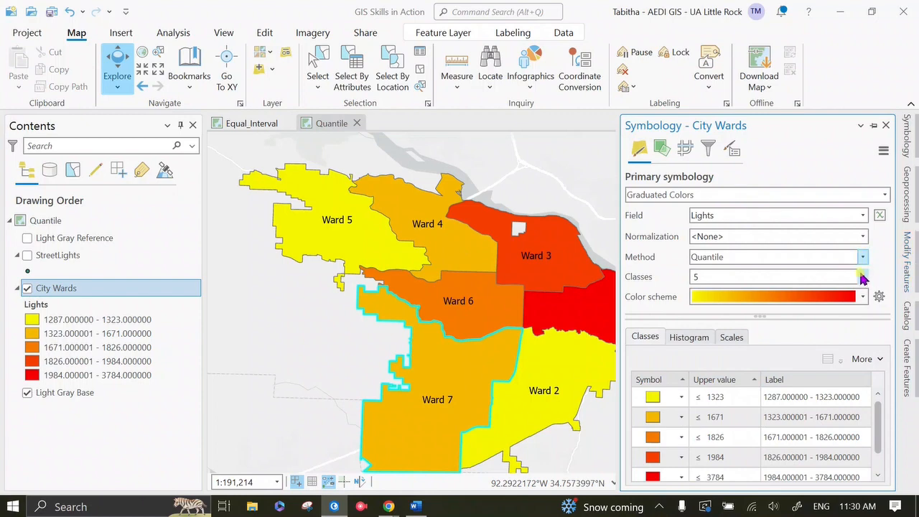
Step: Set the number of City Wards classes to 4 in the Quantile map
click(862, 277)
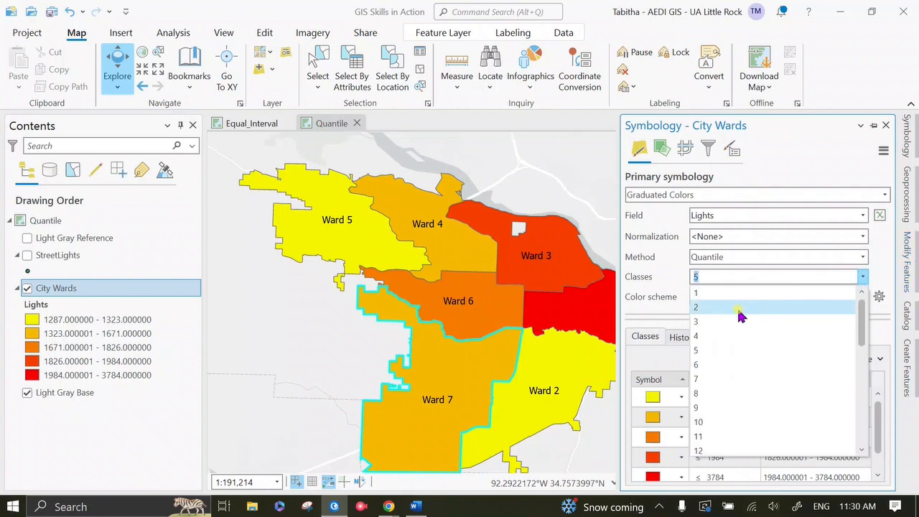
click(739, 335)
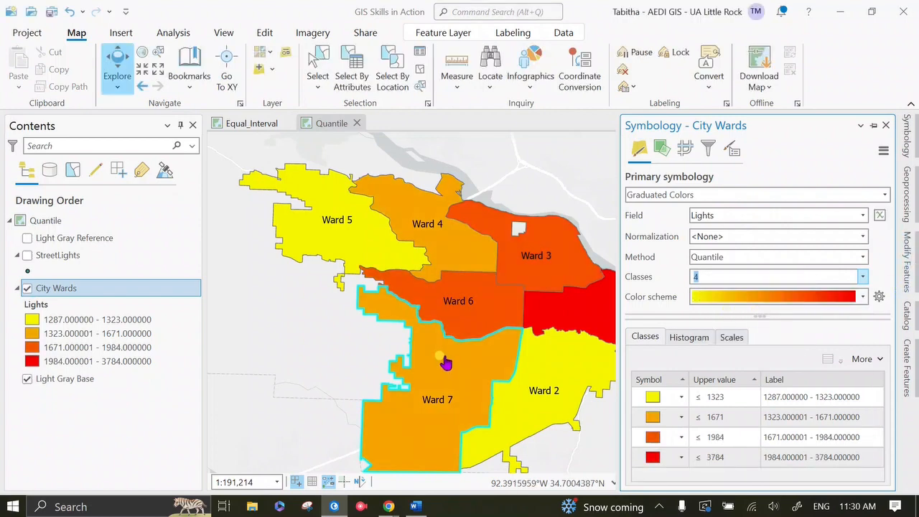
click(526, 350)
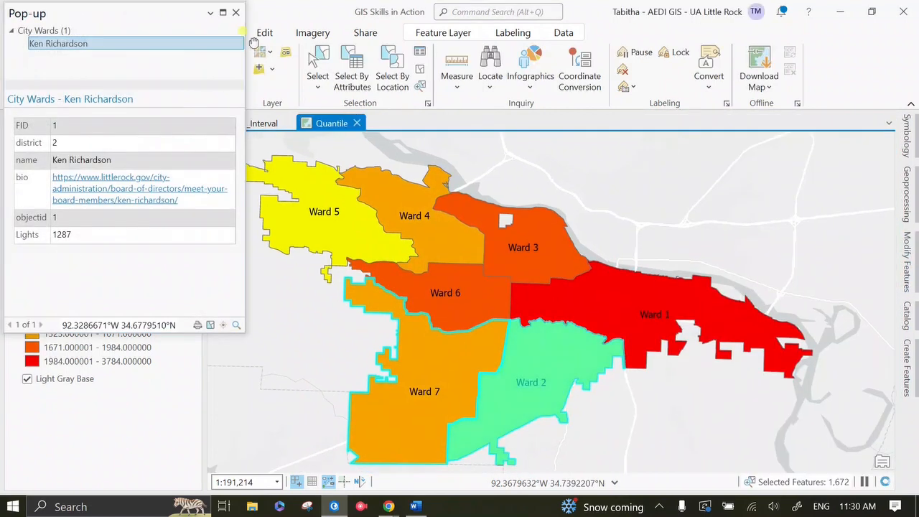
click(236, 13)
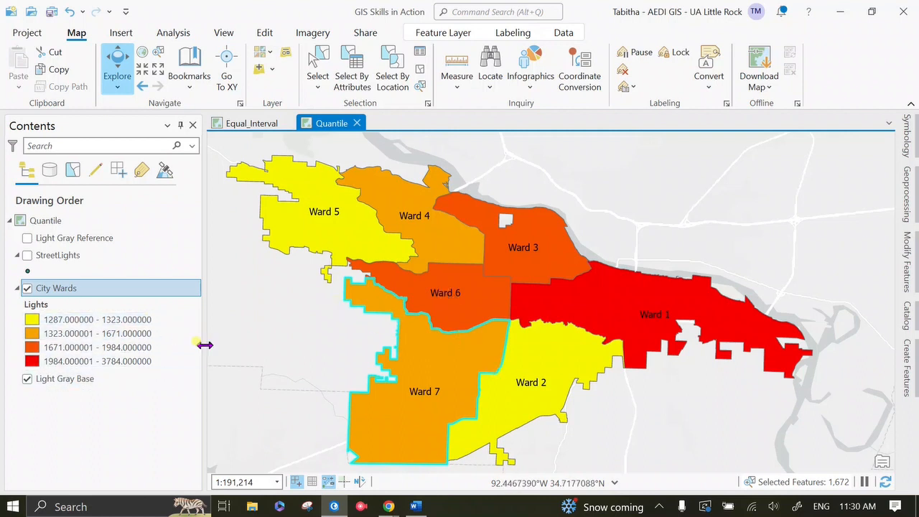
click(603, 326)
drag(604, 328, 582, 315)
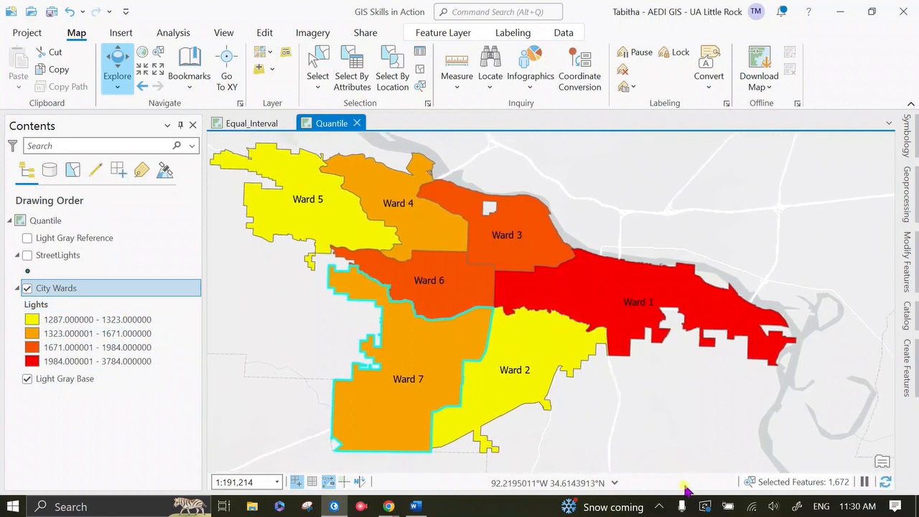
Step: Open the Natural_Breaks map from the project's maps and centre the city wards in its view
click(907, 316)
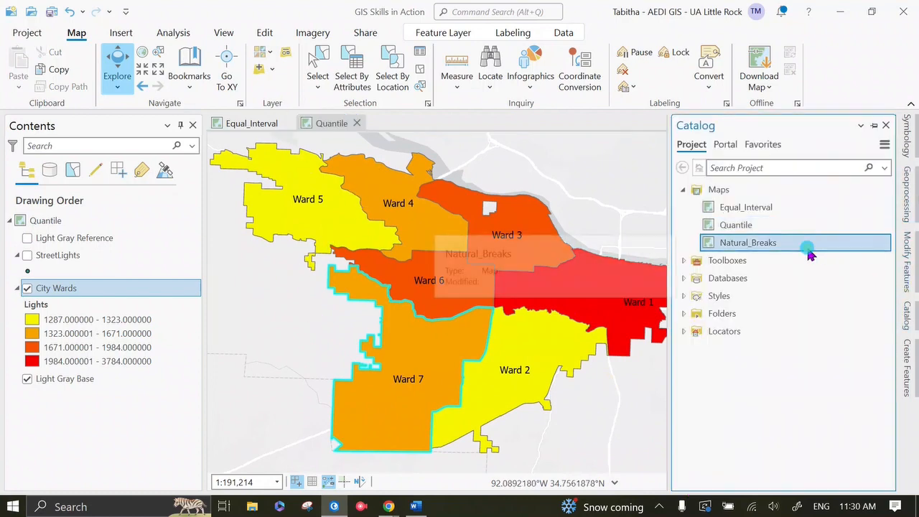
right_click(808, 244)
click(726, 251)
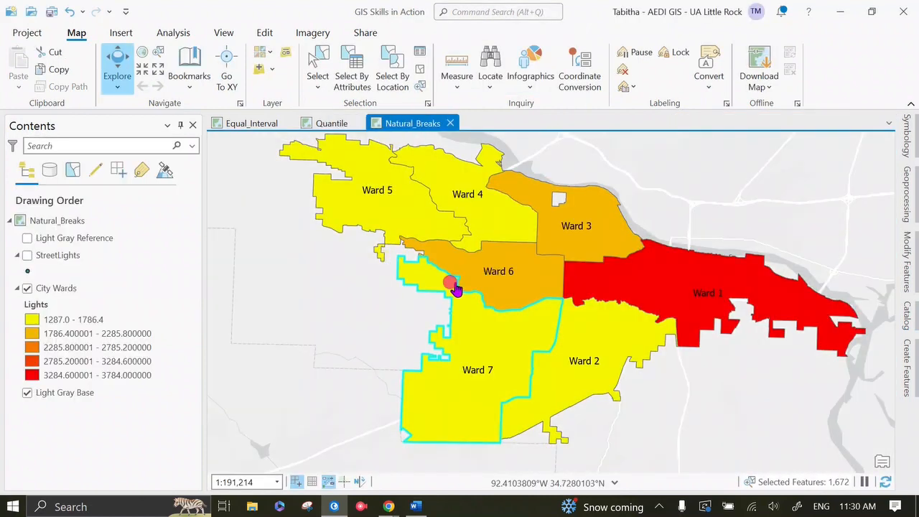
drag(431, 281, 417, 284)
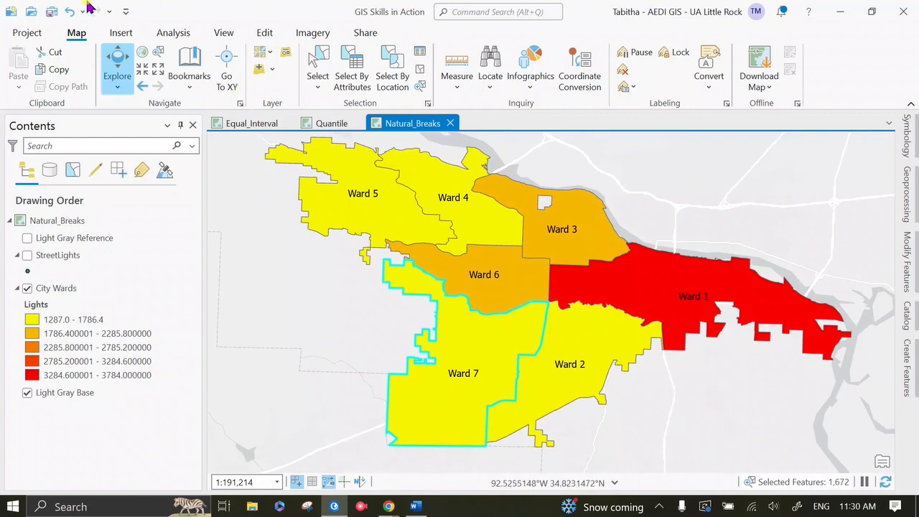
Step: Create a new ANSI landscape layout in Letter size, 8.5 by 11 inches
click(118, 34)
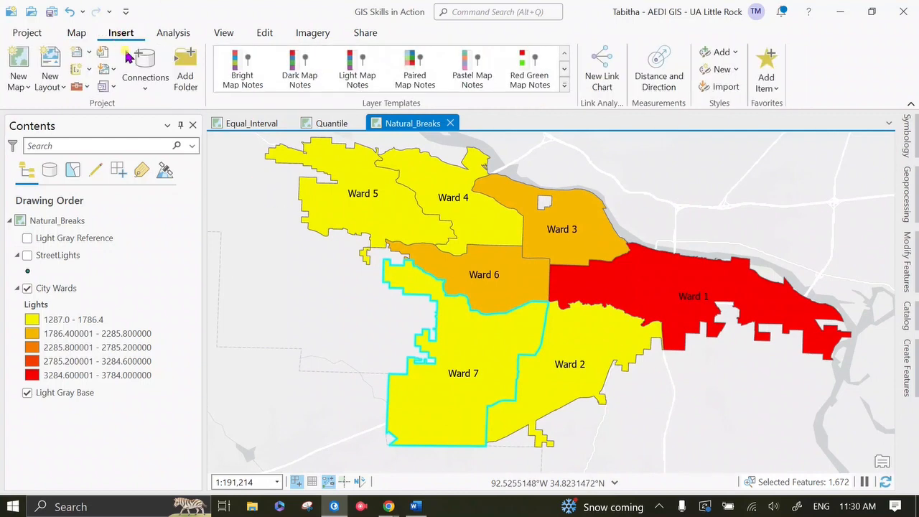
click(58, 81)
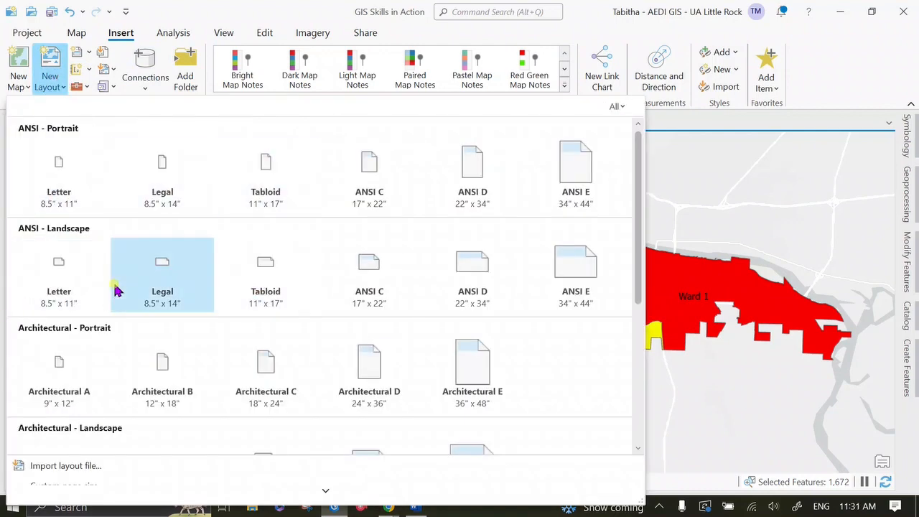
click(64, 285)
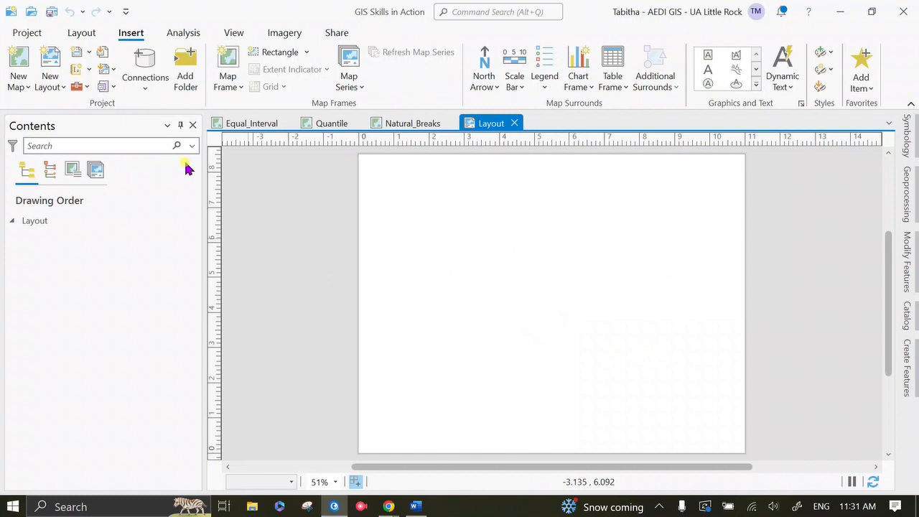
Step: Examine the map frame choices for the layout and compare them with the Equal_Interval map's extent and scale
click(222, 87)
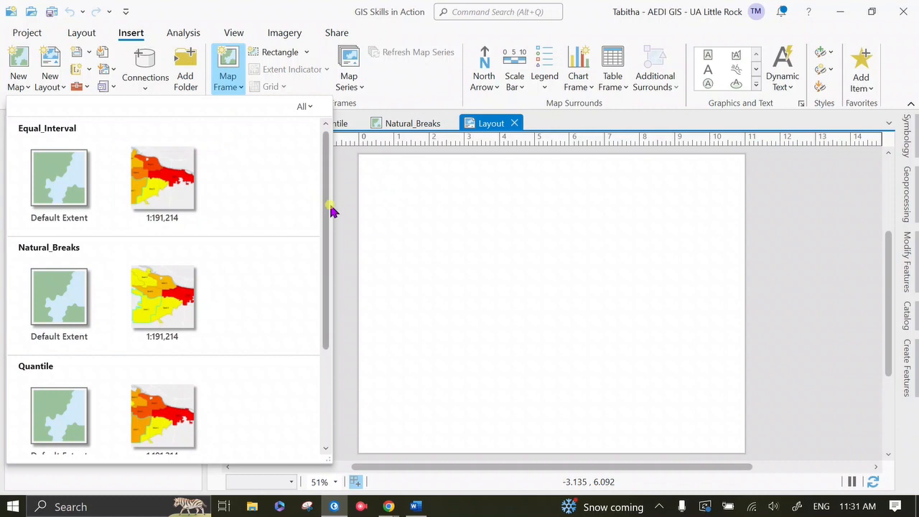
drag(323, 213, 326, 182)
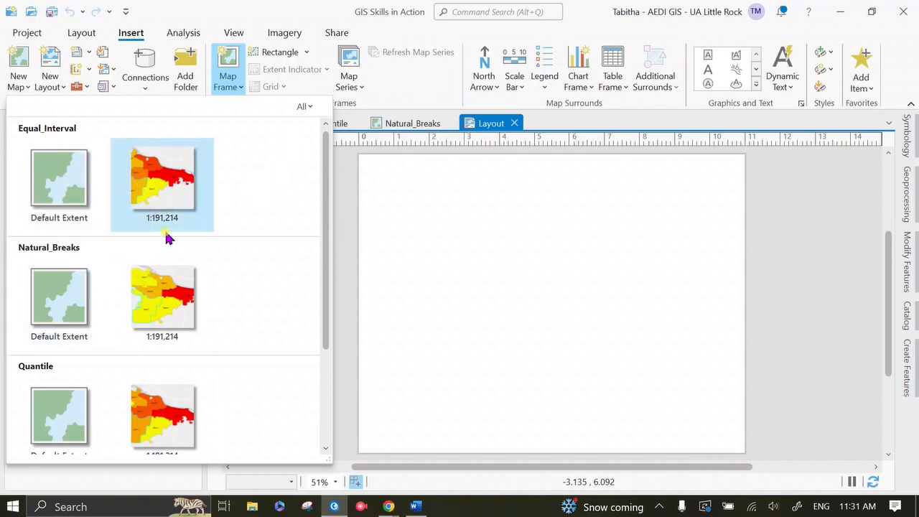
scroll(202, 400, down, 1)
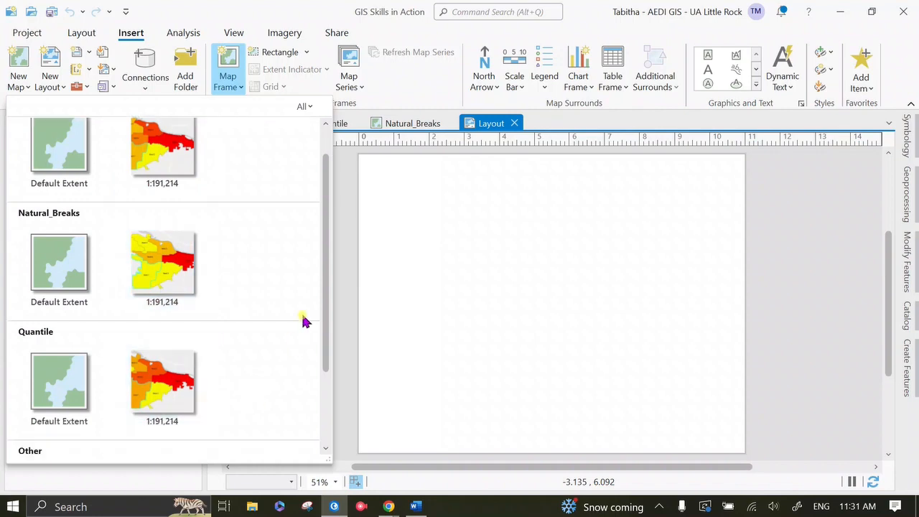
click(378, 226)
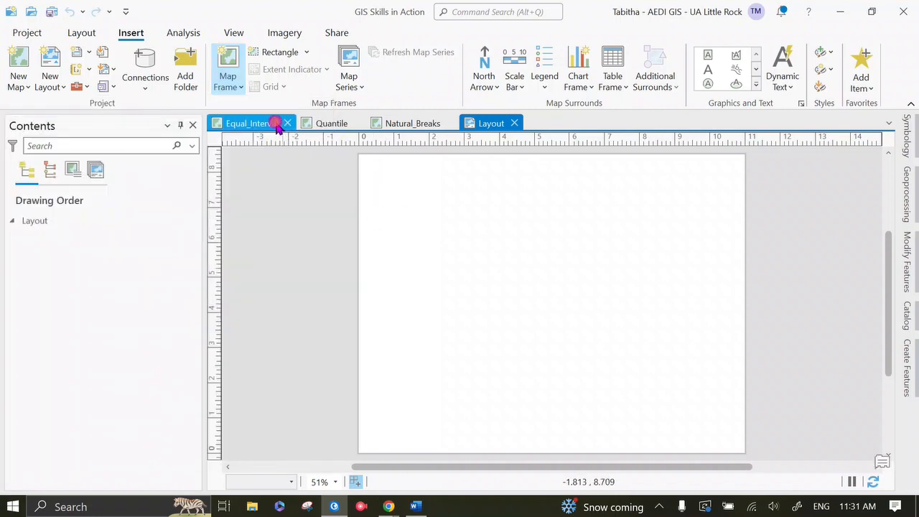
click(273, 123)
drag(435, 383, 514, 402)
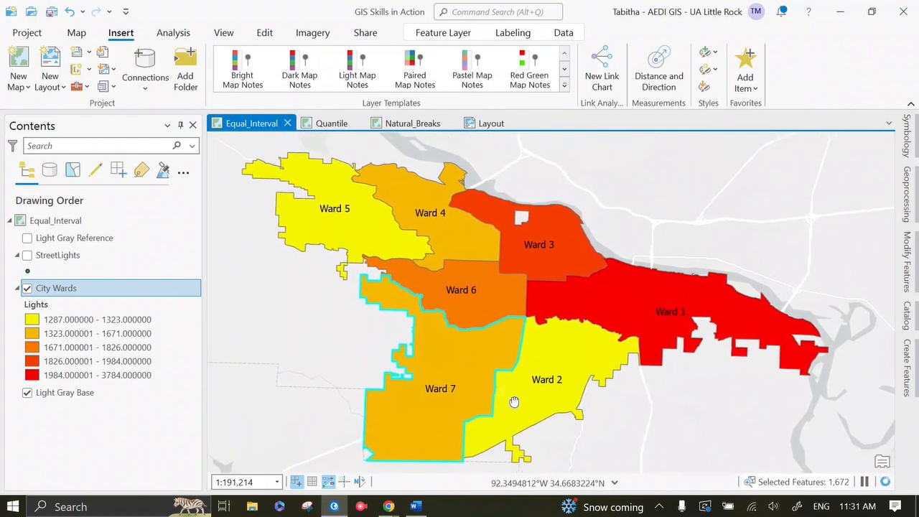
click(485, 124)
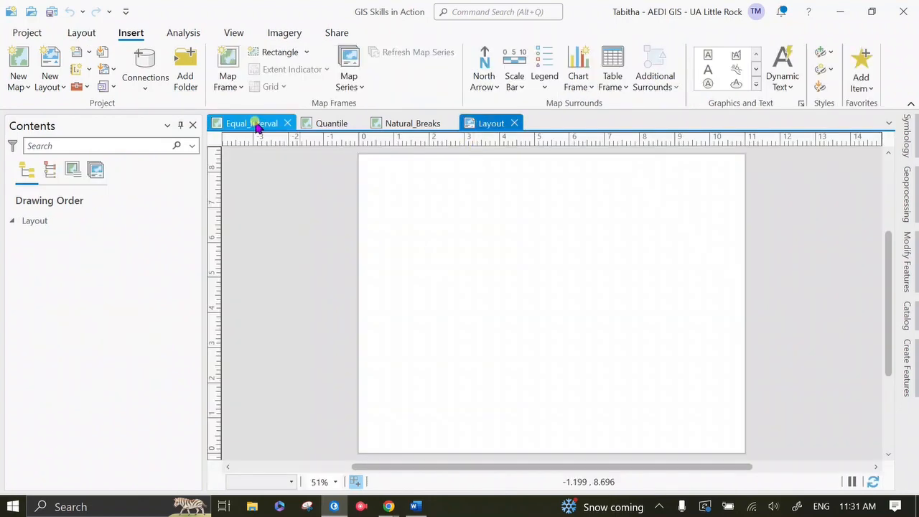
click(257, 123)
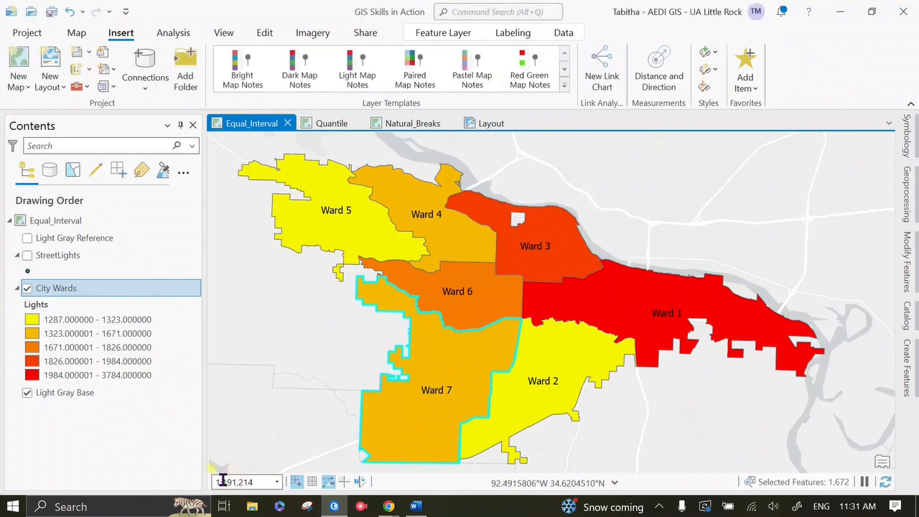
click(244, 484)
drag(256, 485, 243, 487)
click(490, 123)
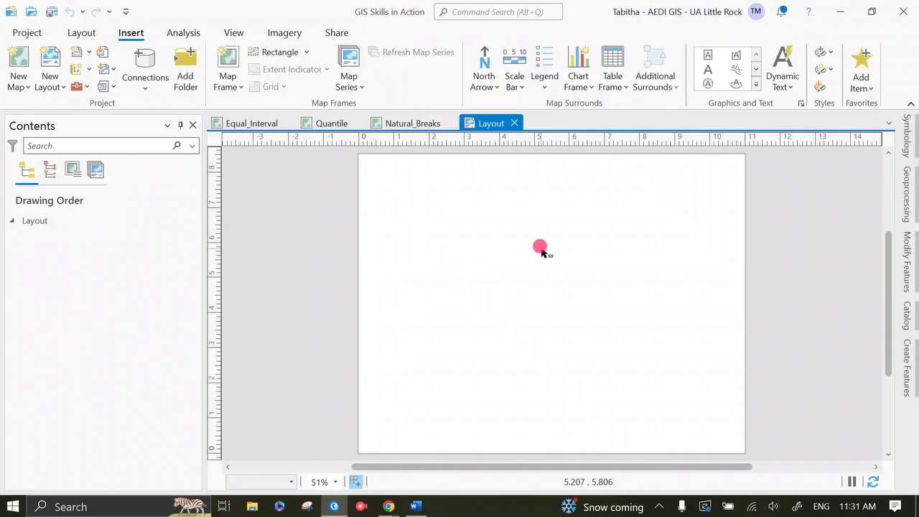
Step: Insert an Equal_Interval map frame at the 1:191,214 extent, about 5 by 3.3 inches, in the upper-left part of the page
click(230, 85)
scroll(173, 163, up, 1)
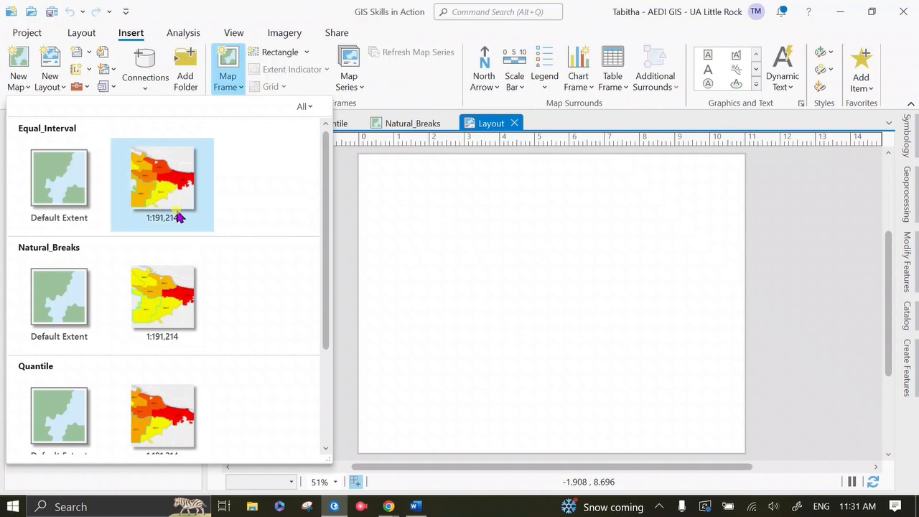
click(164, 191)
drag(373, 176, 550, 291)
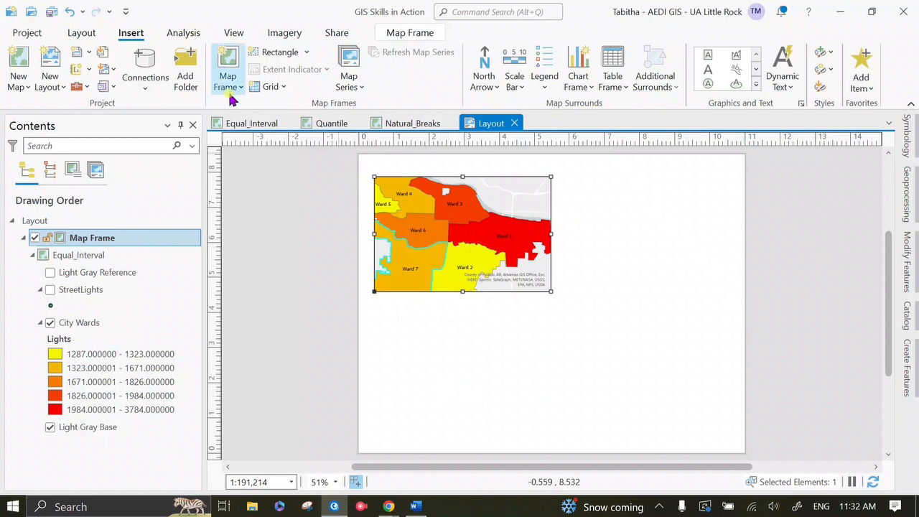
Step: Move the Equal_Interval map frame up about 0.3 inches towards the page's top edge and deselect it
click(443, 420)
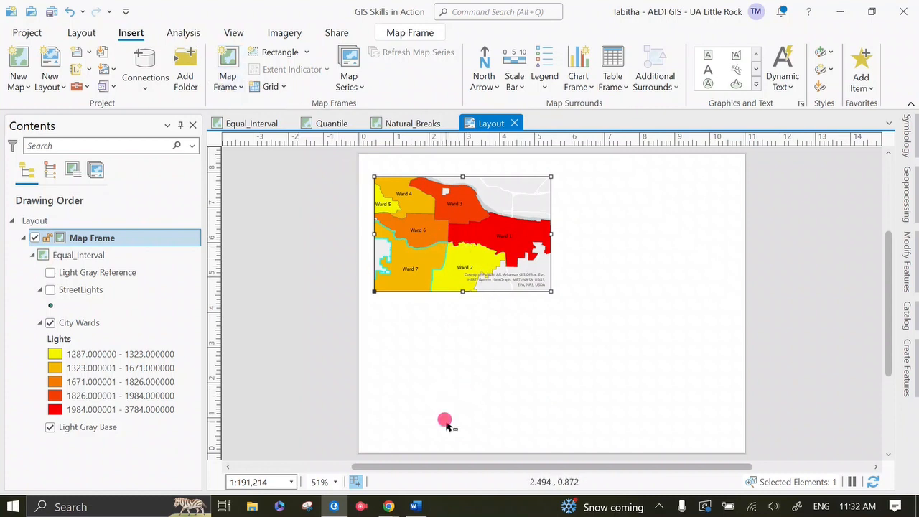
click(409, 179)
drag(409, 176, 410, 168)
click(416, 356)
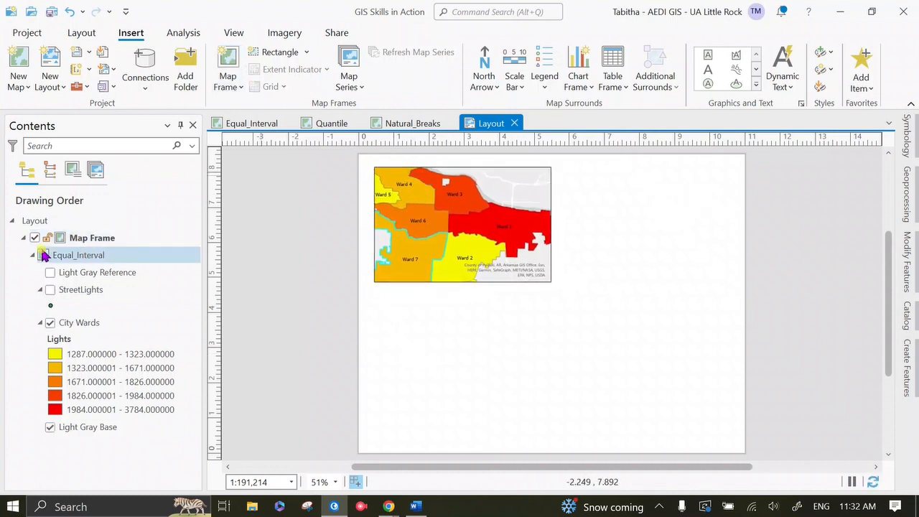
Step: Examine the layers within the layout's map frame and select its Equal_Interval map entry
click(25, 238)
click(25, 239)
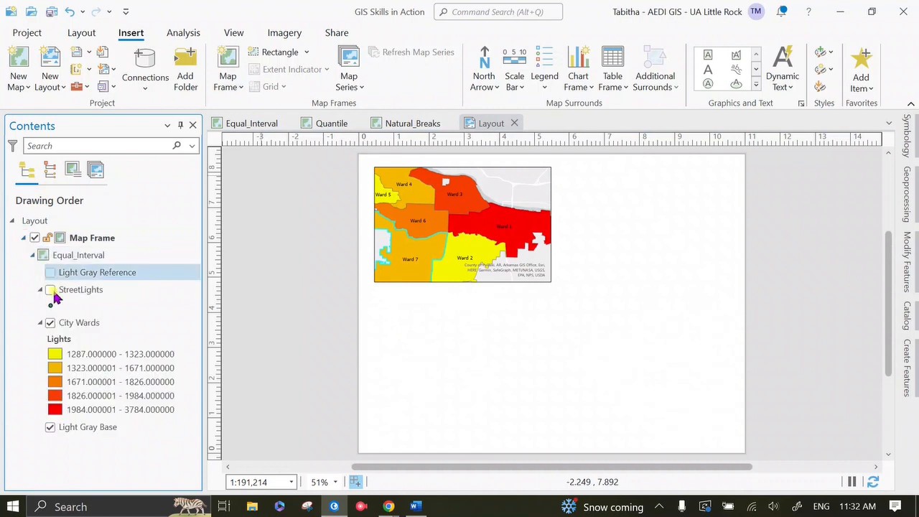
click(81, 256)
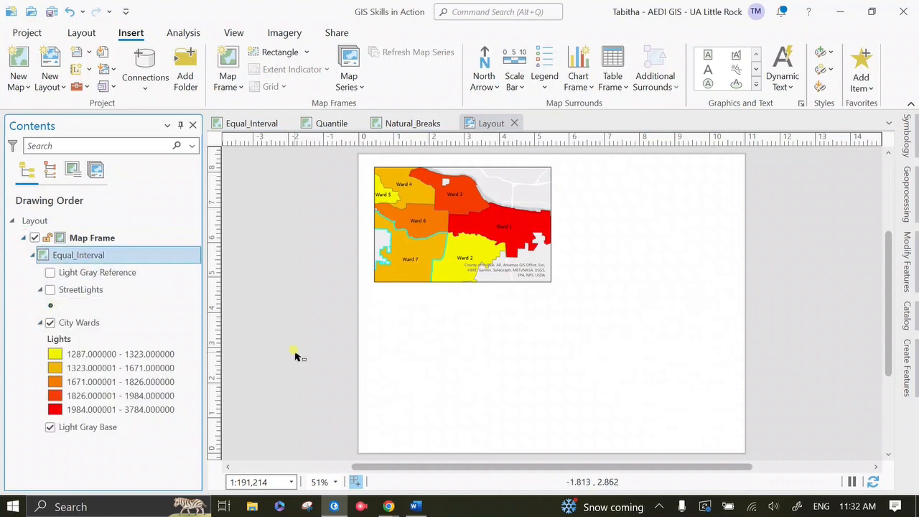
click(454, 420)
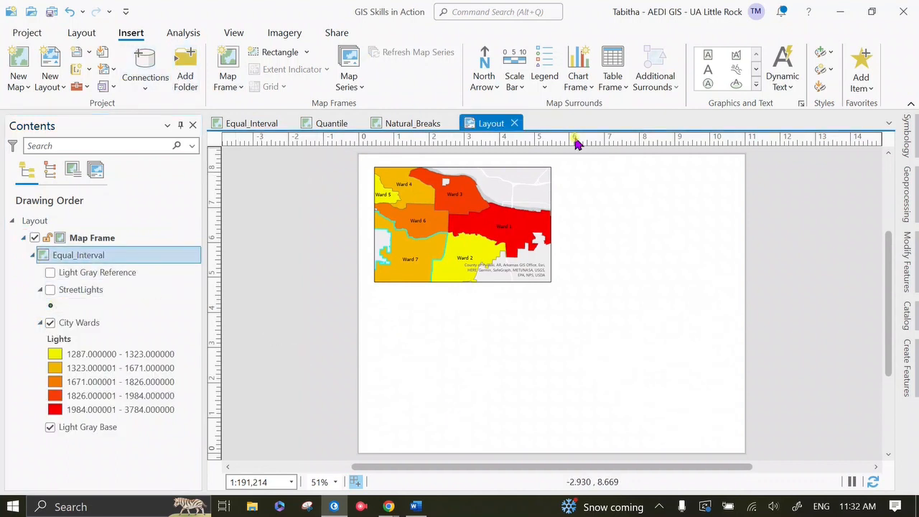
click(782, 75)
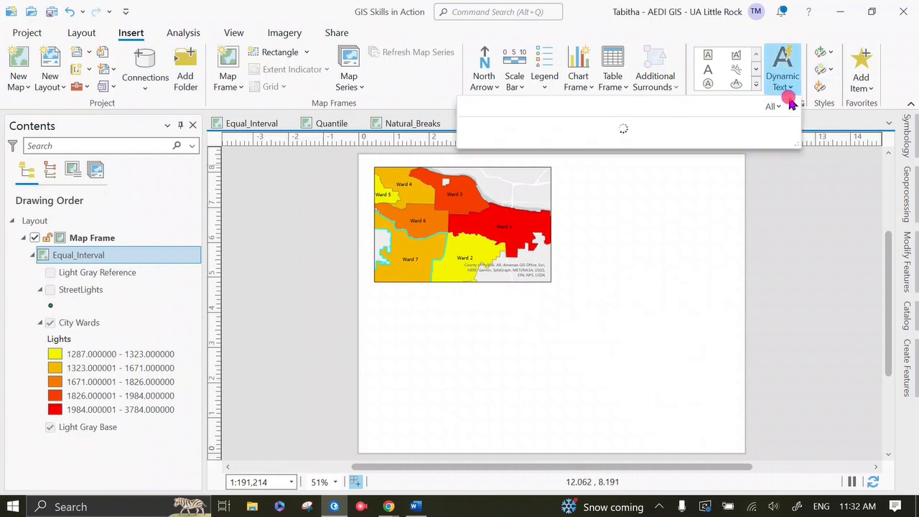
scroll(854, 174, up, 2)
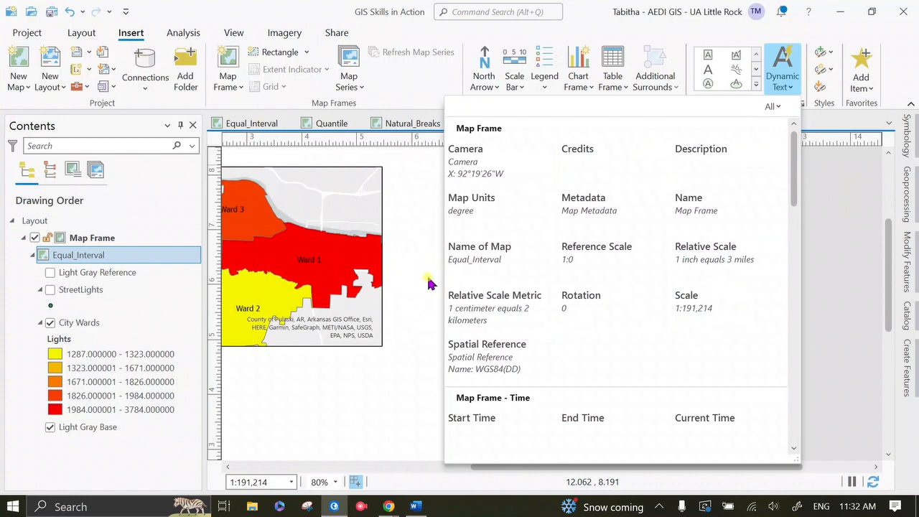
scroll(615, 244, down, 1)
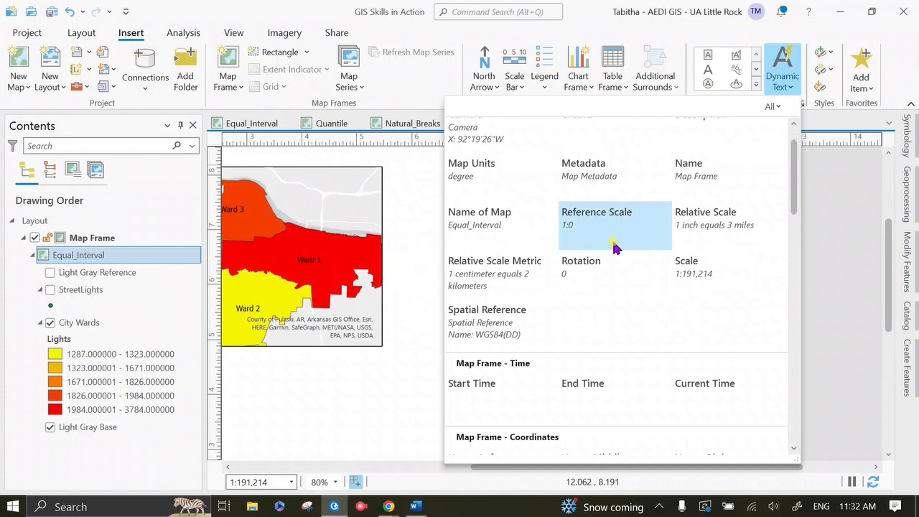
click(787, 86)
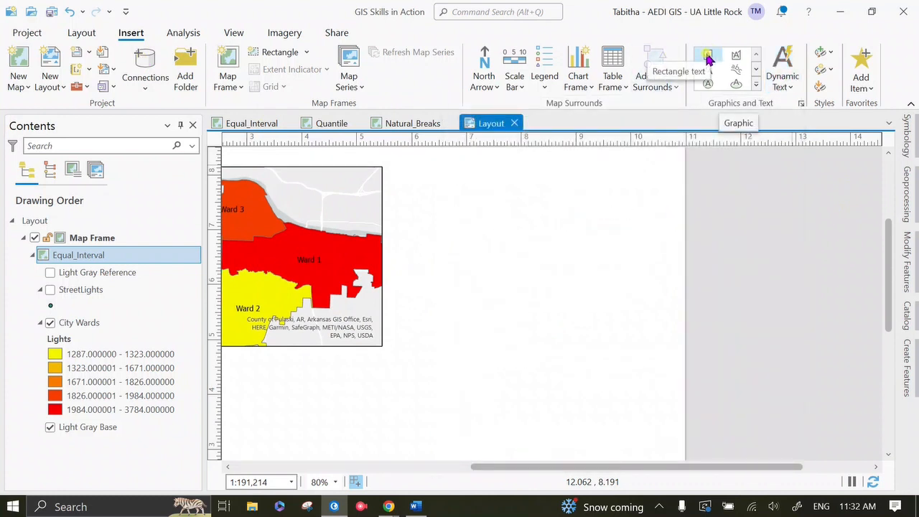
Step: Add a text box reading Equal Interval, about 1.9 by 0.6 inches, below the Equal_Interval map frame
click(716, 67)
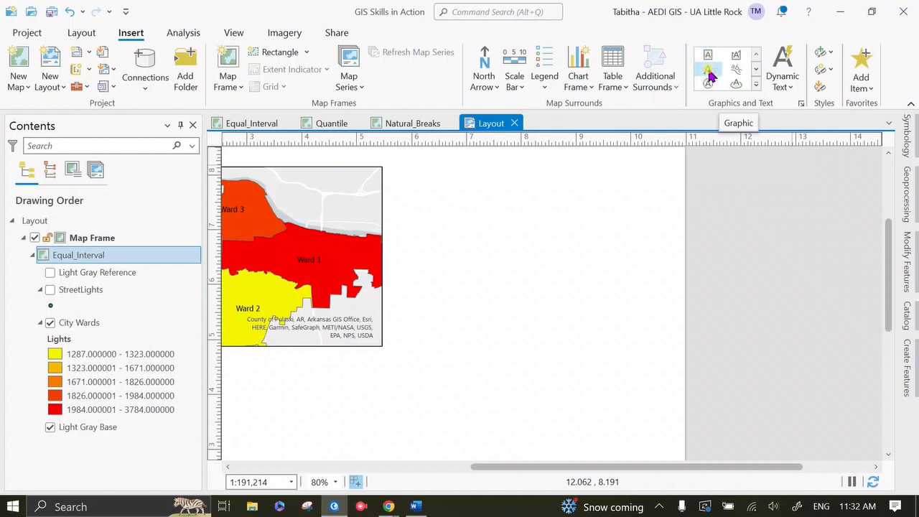
drag(277, 369, 383, 400)
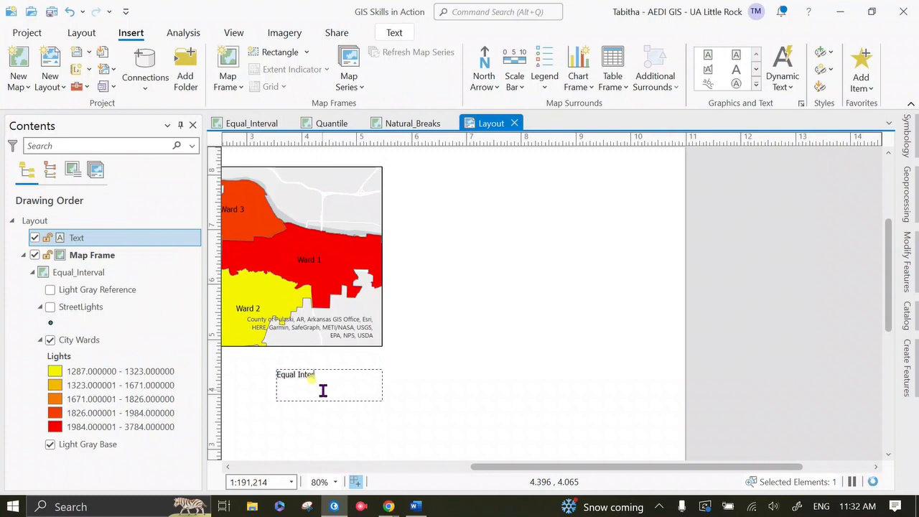
click(401, 434)
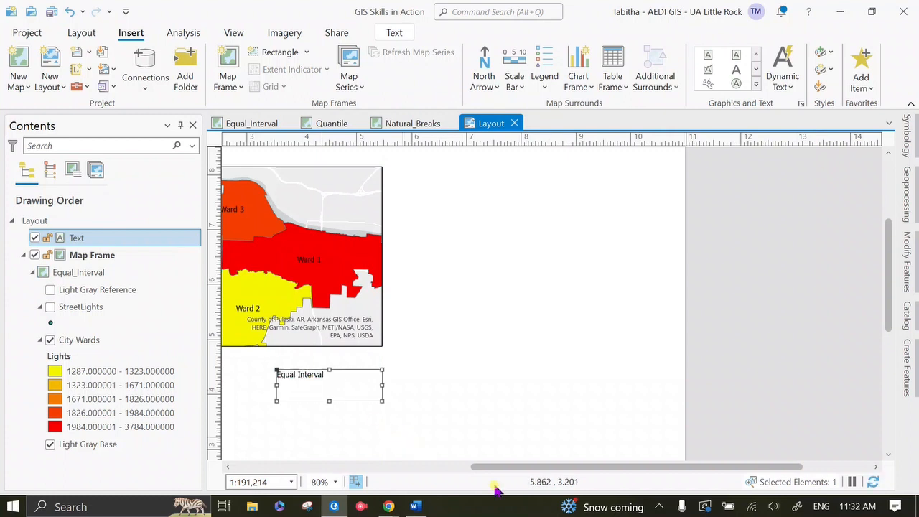
Step: Move the Equal Interval label to sit centred just beneath its map frame and deselect it
drag(504, 467, 404, 472)
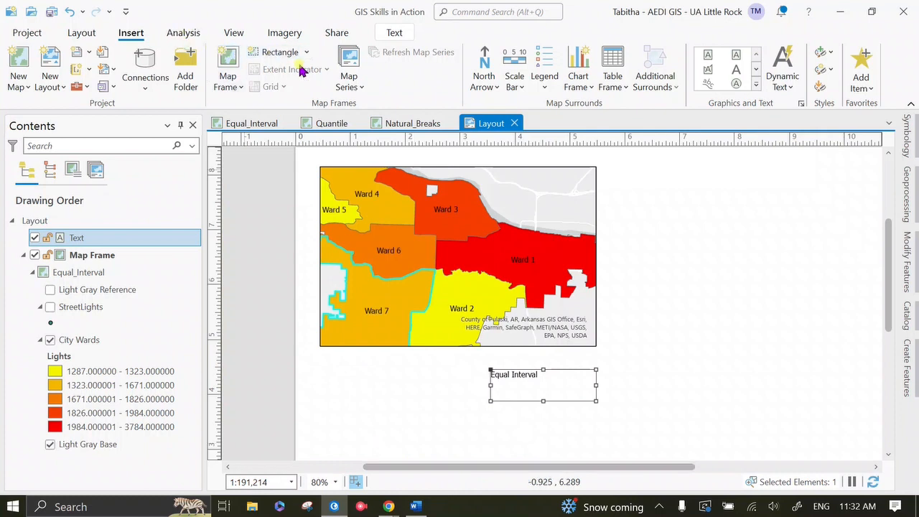
click(81, 34)
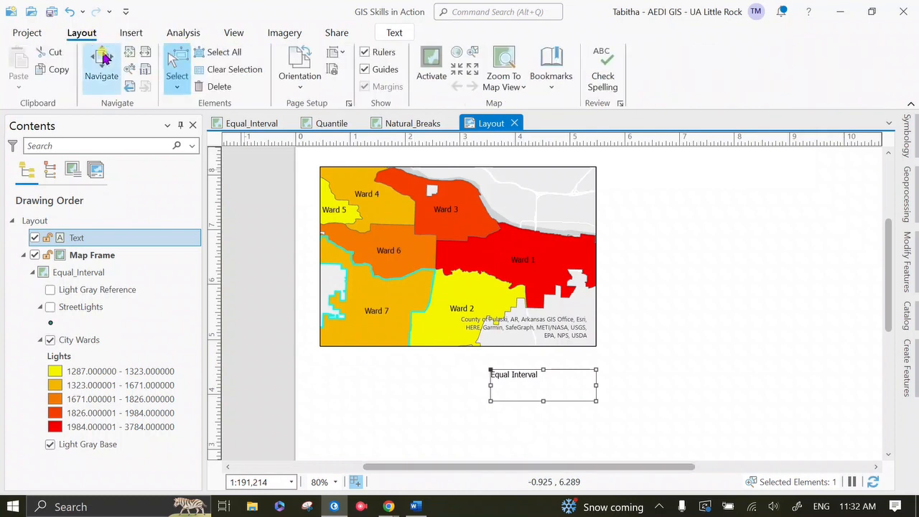
click(129, 54)
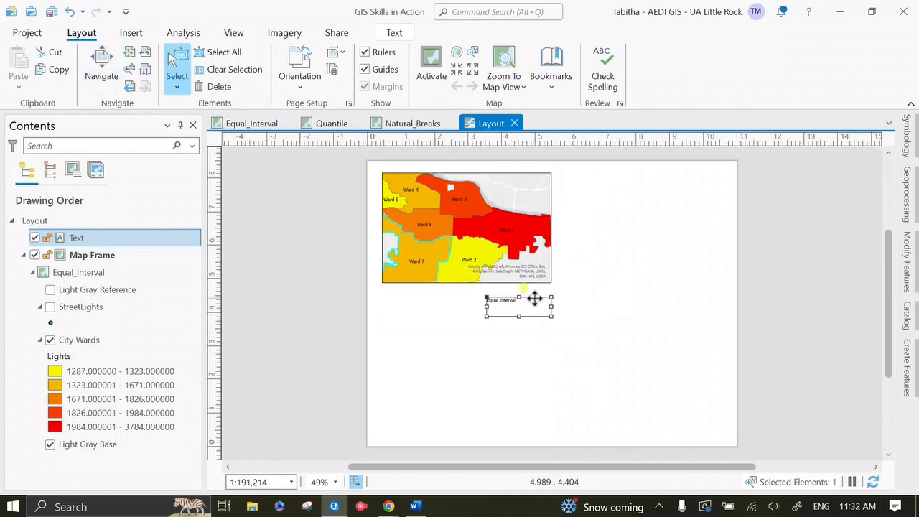
drag(531, 299, 465, 291)
click(513, 335)
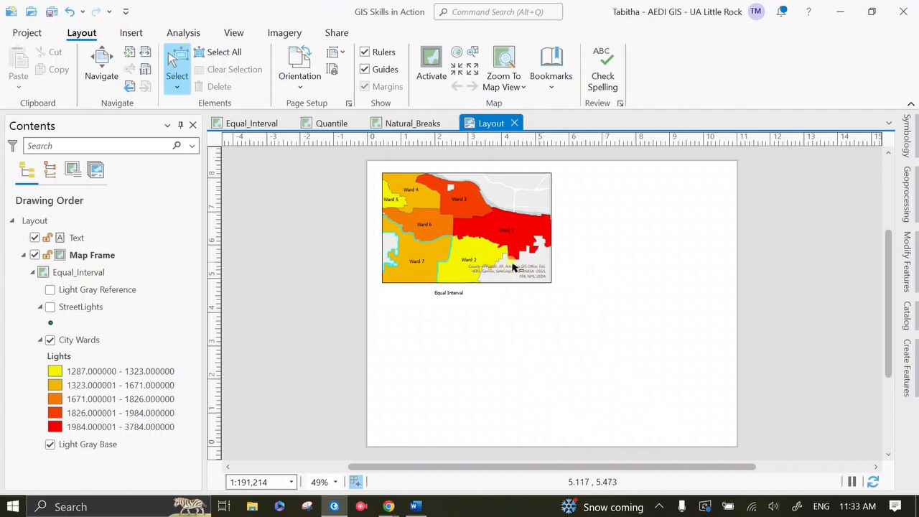
Step: Insert a Natural_Breaks map frame at the 1:191,214 extent, about 5 by 3.3 inches, below the Equal Interval label and shift it up about 0.3 inches
click(127, 34)
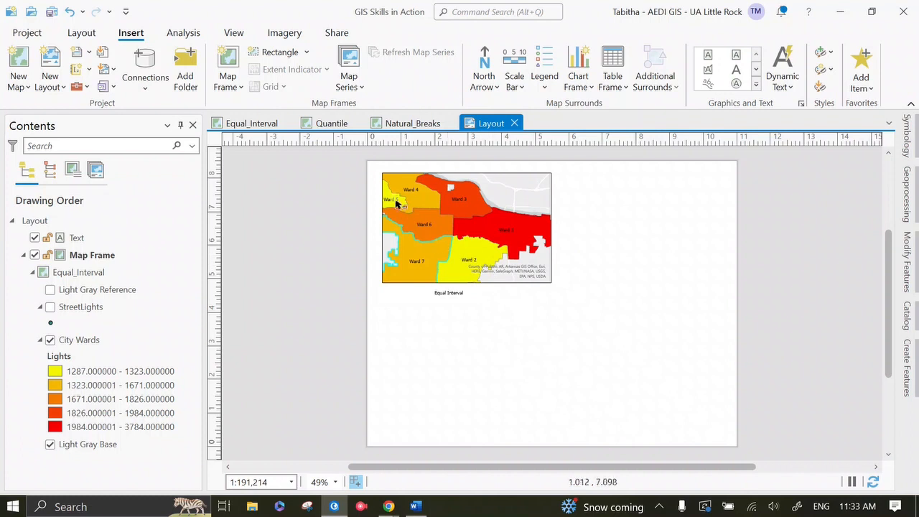
click(228, 81)
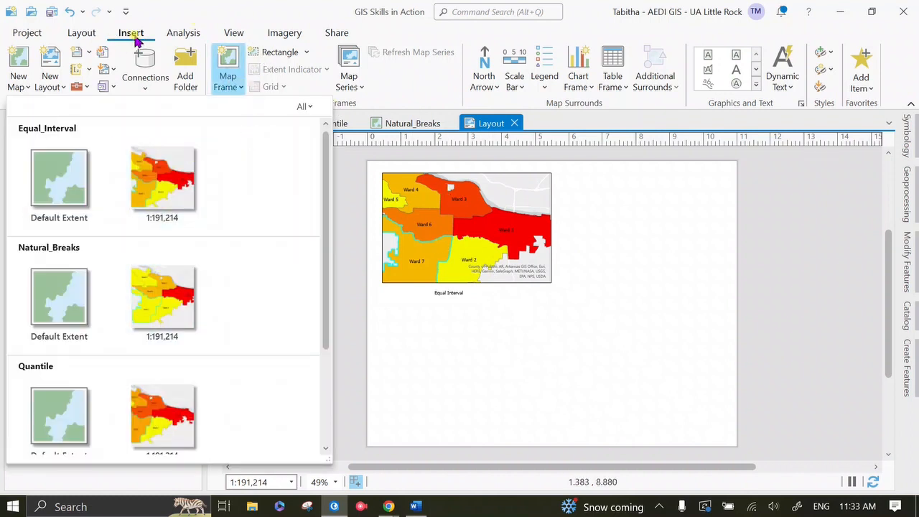
click(161, 310)
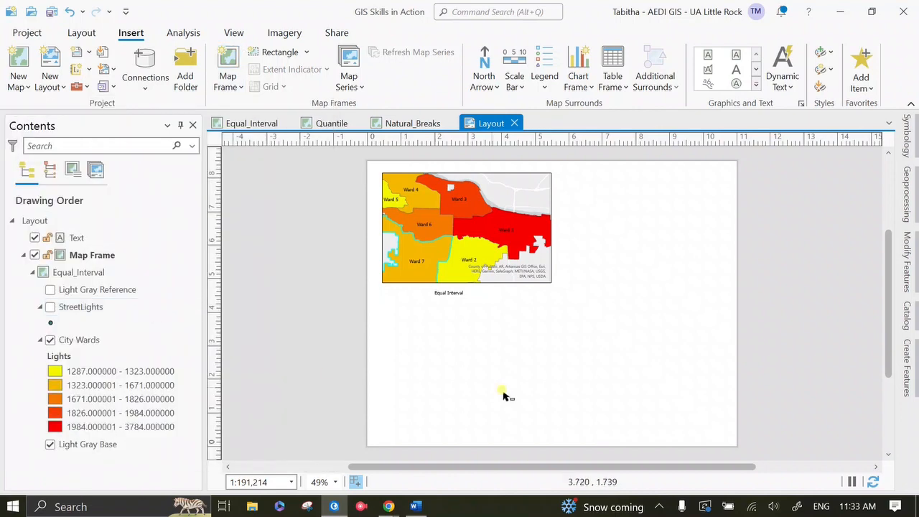
drag(386, 322, 556, 433)
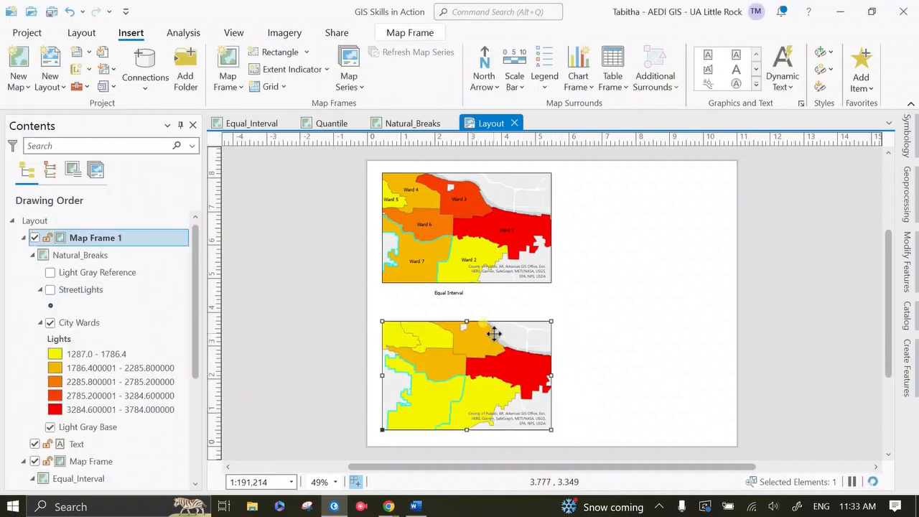
drag(491, 323, 471, 312)
click(444, 425)
Step: Copy the Equal Interval label and place the pasted copy beneath the Natural_Breaks map frame
click(446, 290)
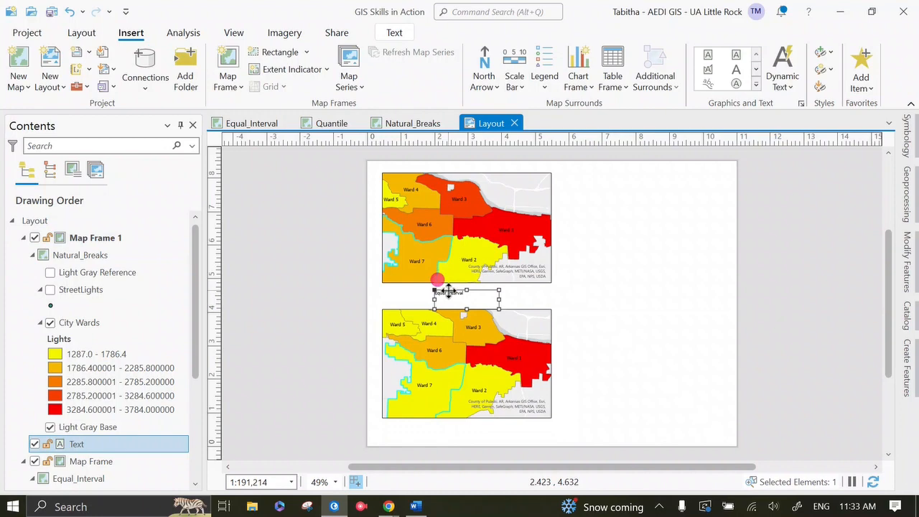
right_click(446, 290)
click(352, 74)
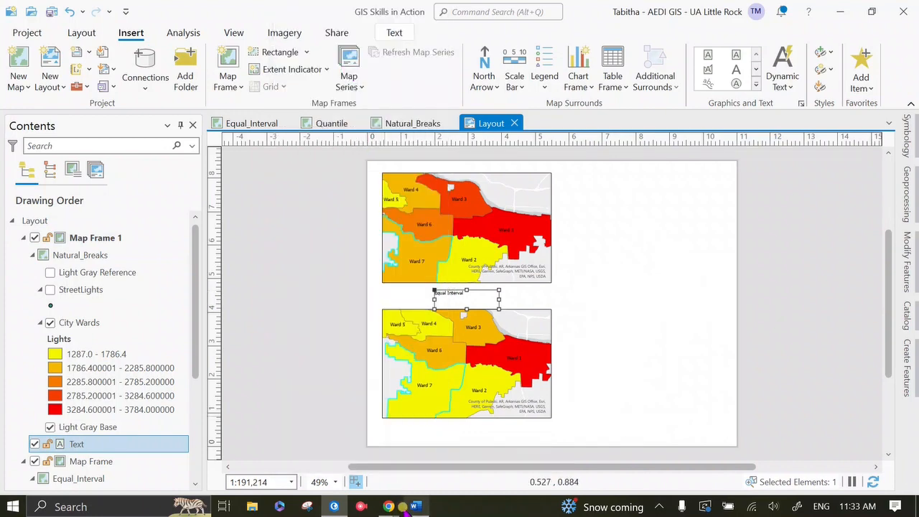
click(428, 440)
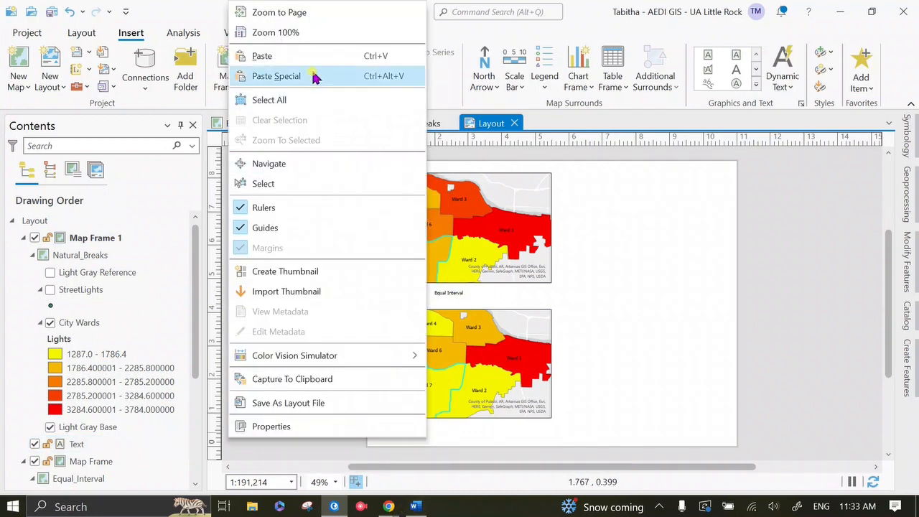
click(303, 57)
drag(471, 285, 469, 425)
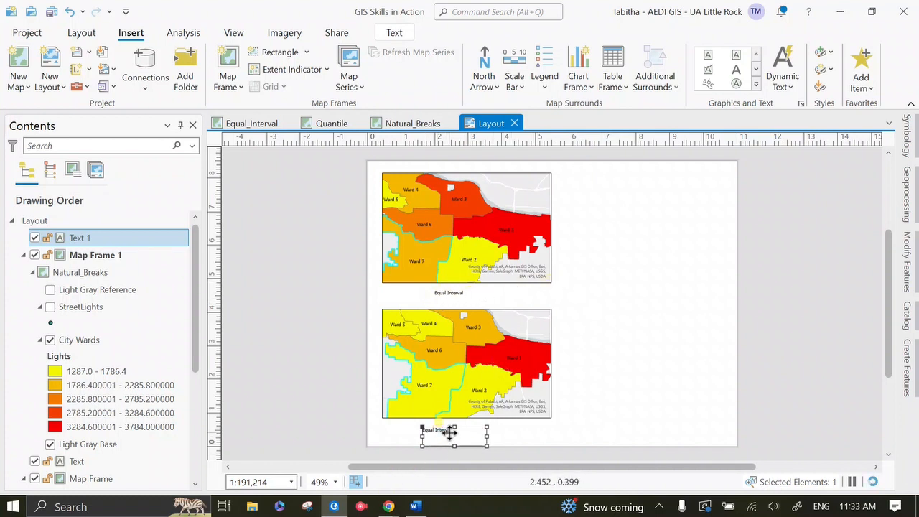
Step: Change the text of the copied label under the lower map frame to Natural Breaks
double_click(441, 431)
drag(726, 291, 538, 285)
key(BackSpace)
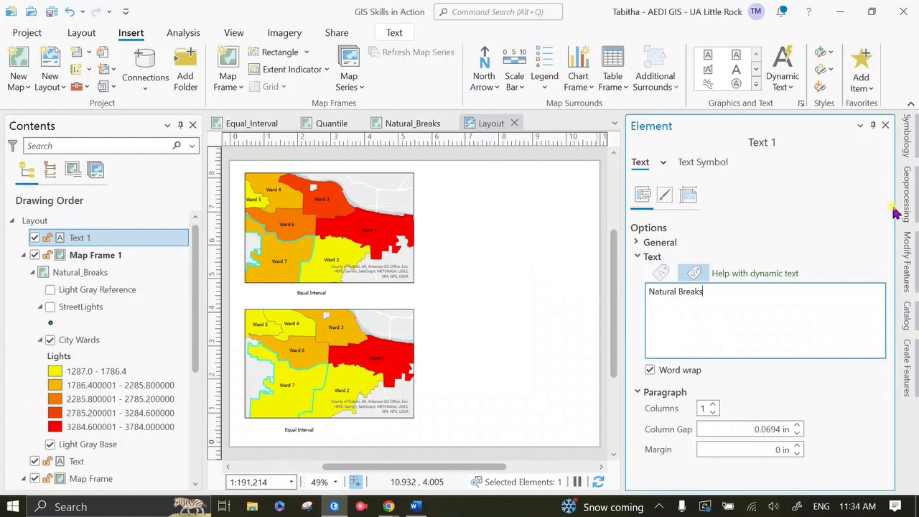
click(886, 125)
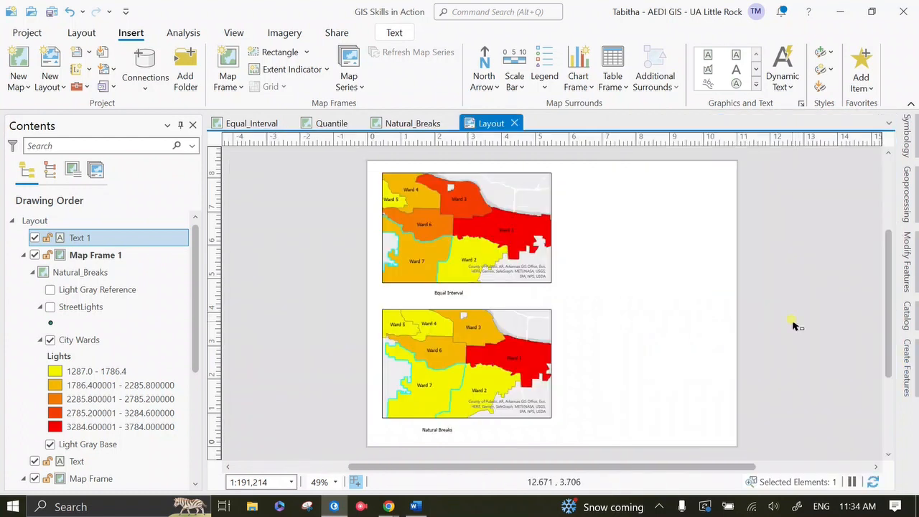
click(646, 468)
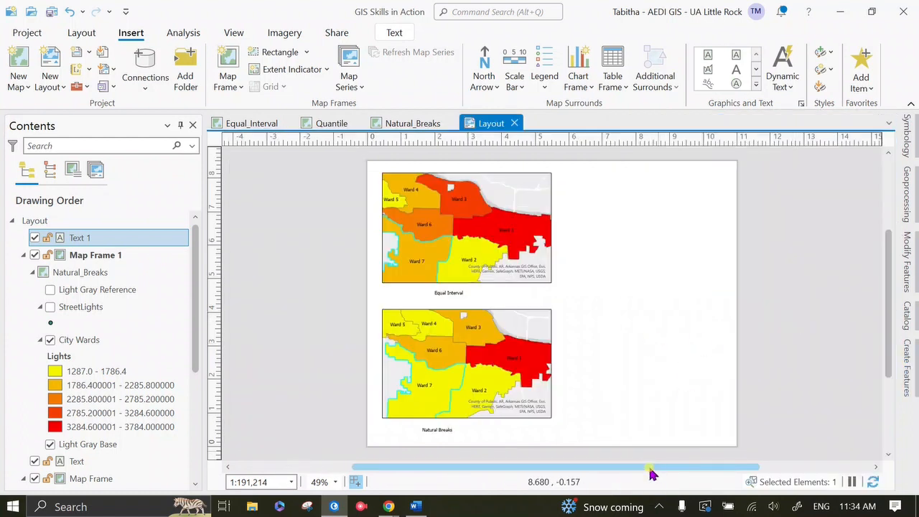
drag(649, 470, 651, 469)
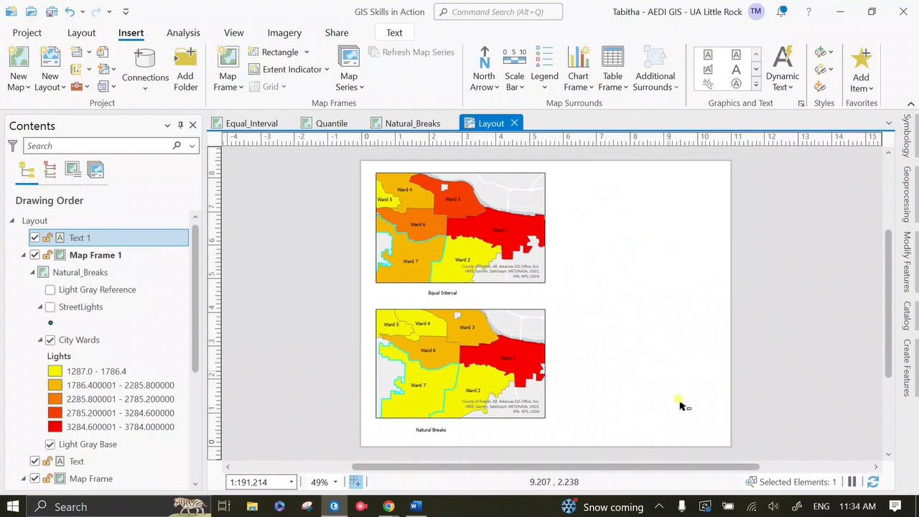
click(658, 506)
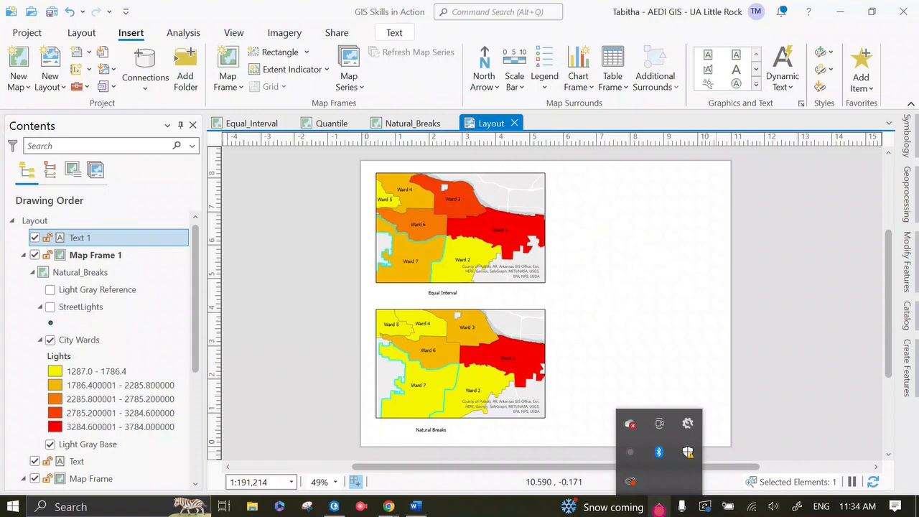
click(630, 451)
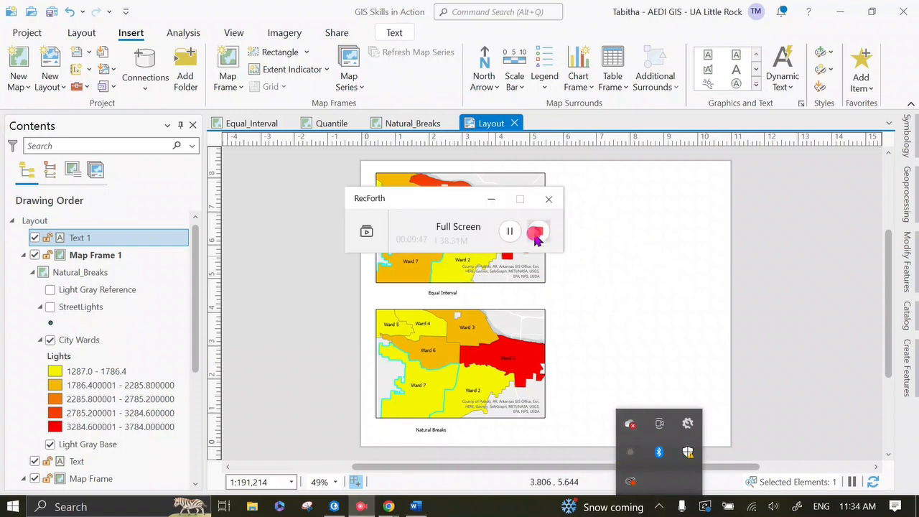
click(534, 234)
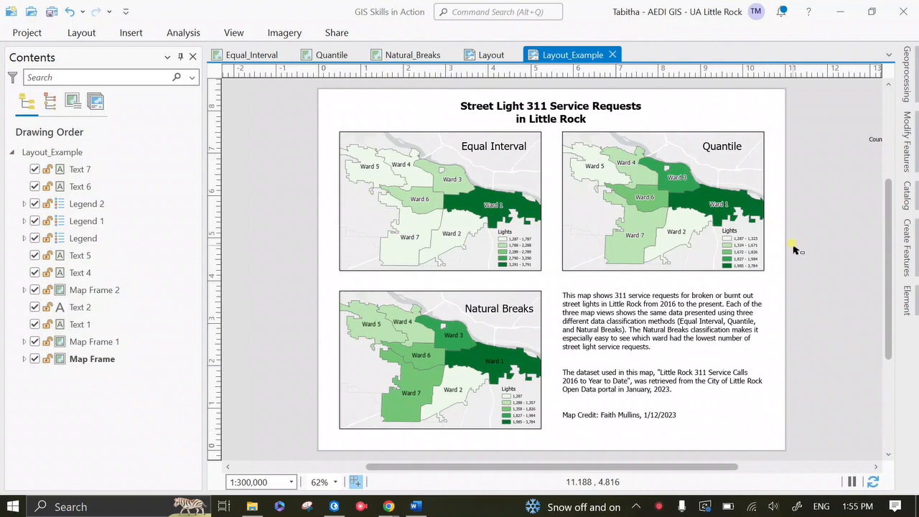
Step: Delete the credits text element placed off the page's edge in the Layout_Example layout
click(875, 141)
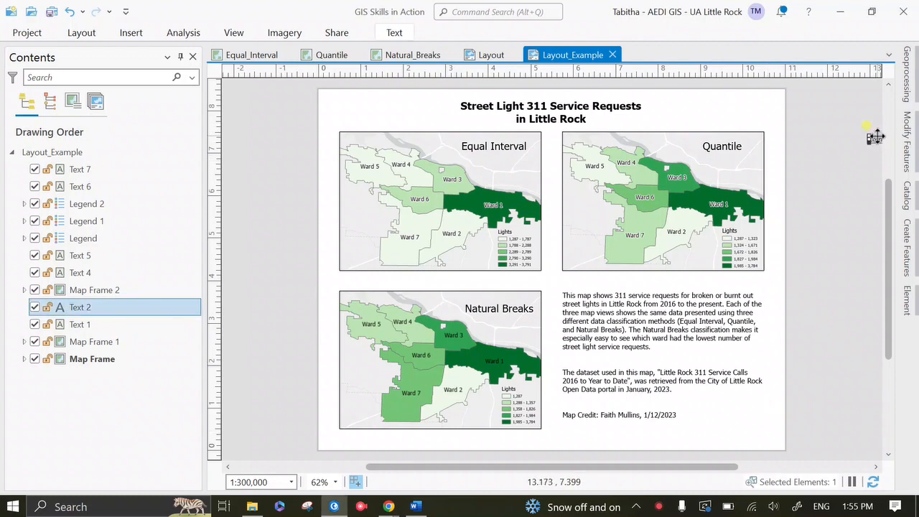
key(Delete)
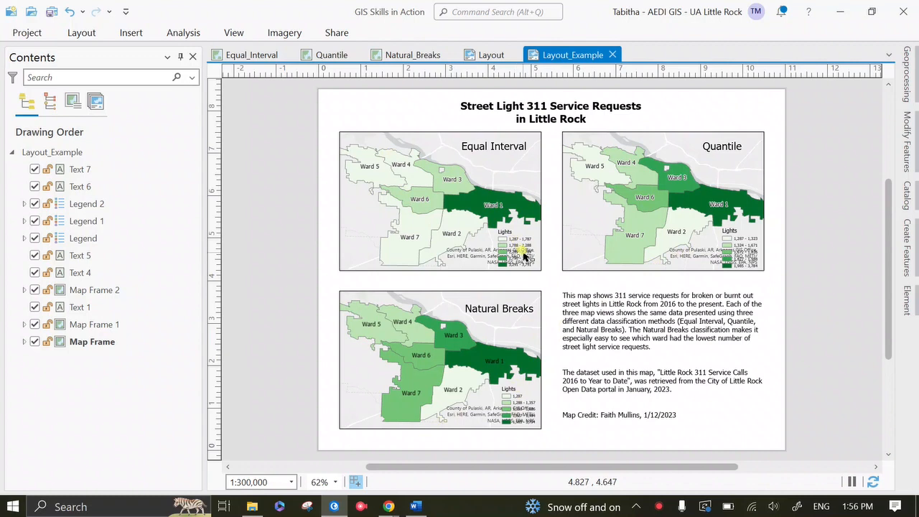
click(484, 258)
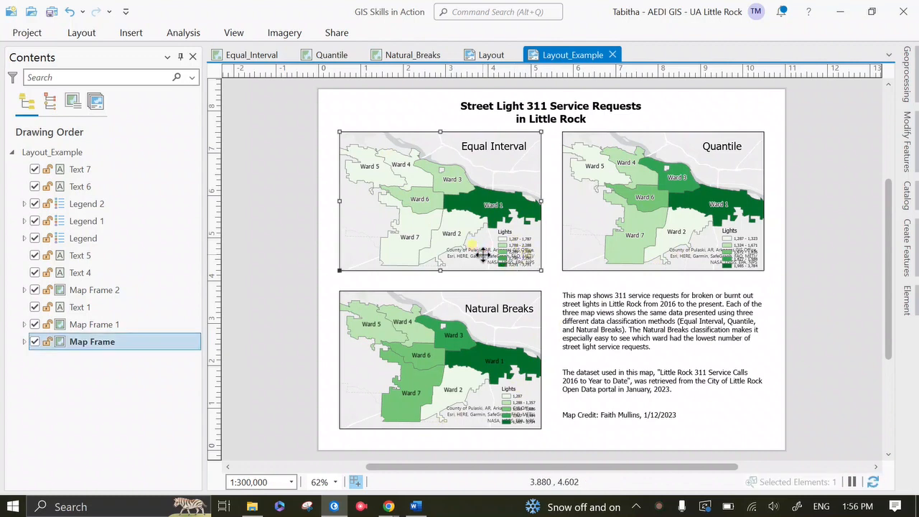
click(440, 110)
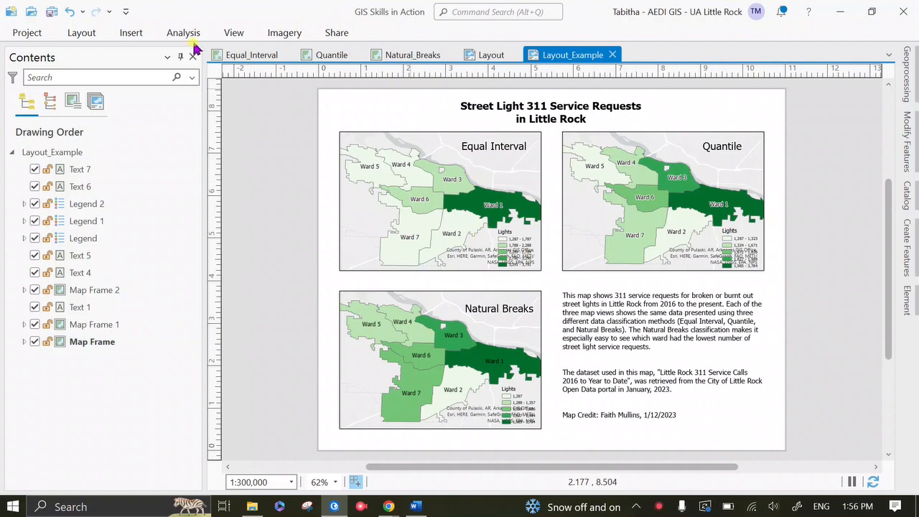
Step: Insert a Service Layer Credits dynamic text element on the layout, starting near Ward 2 in the Equal Interval map
click(362, 201)
click(90, 34)
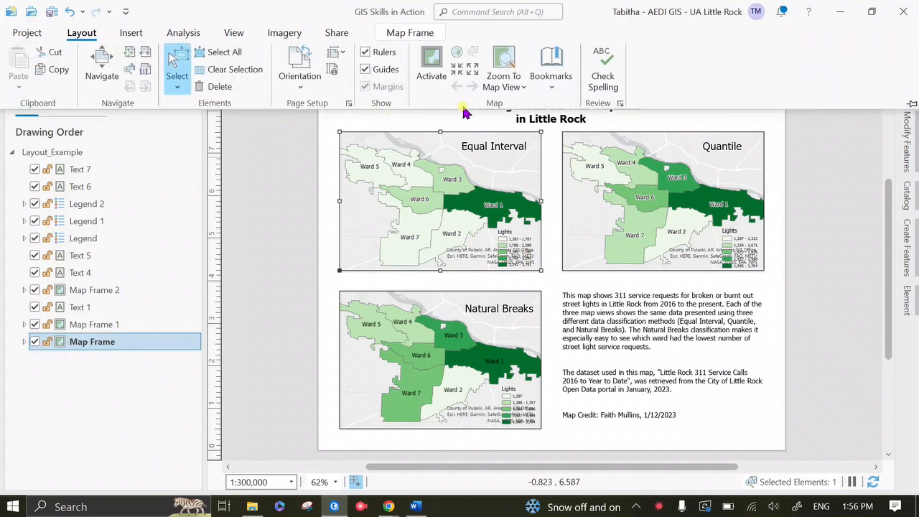
click(385, 34)
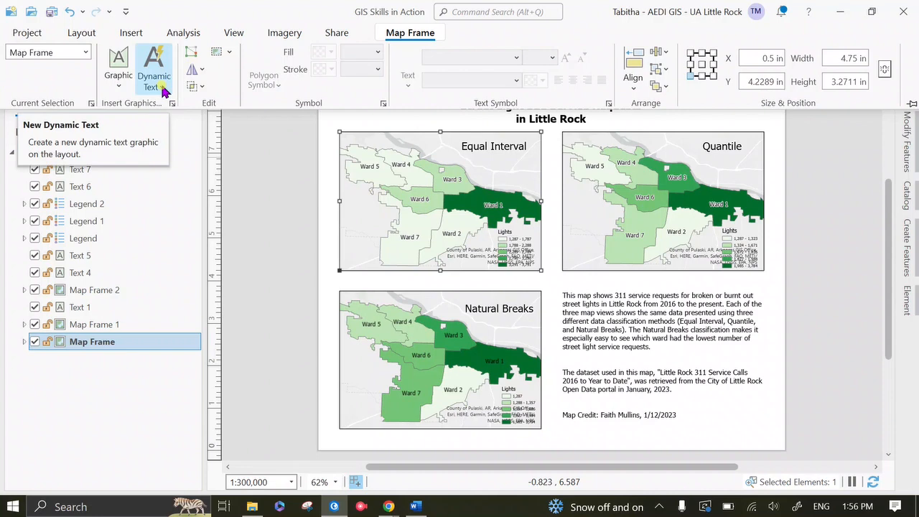
click(162, 89)
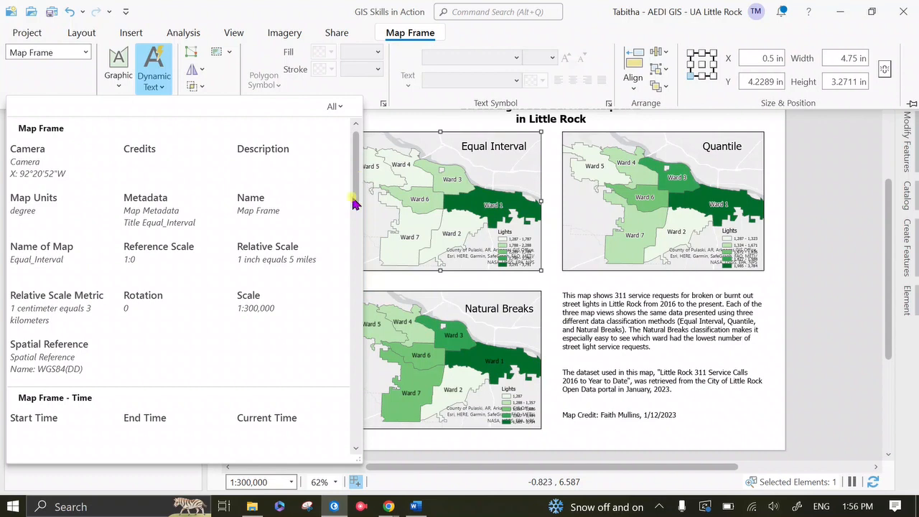
drag(357, 201, 350, 368)
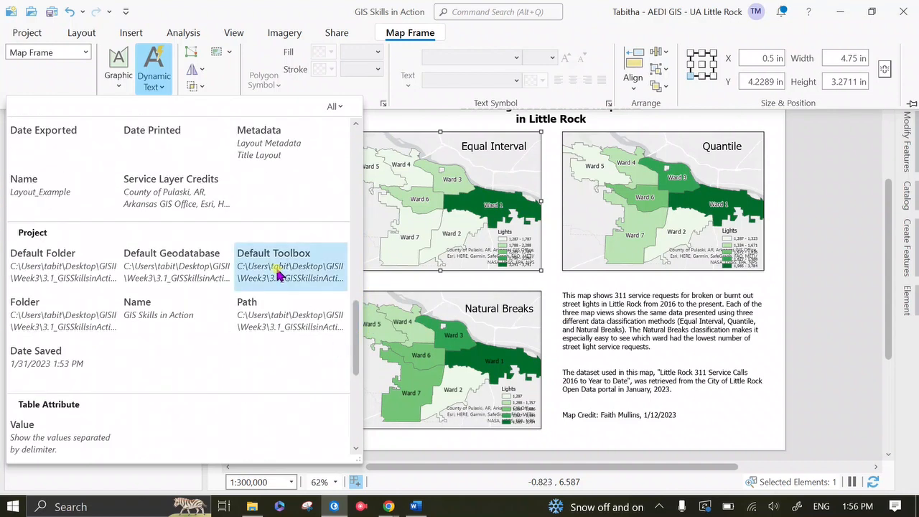
click(190, 203)
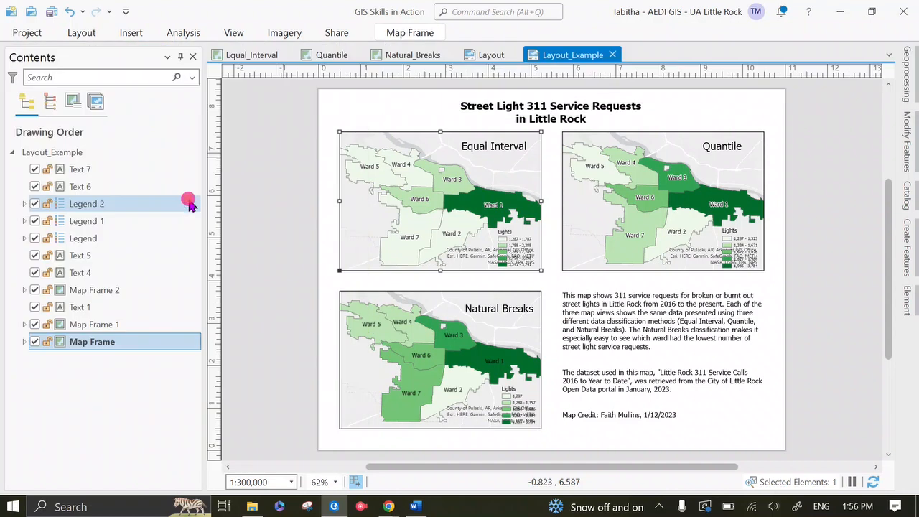
click(456, 234)
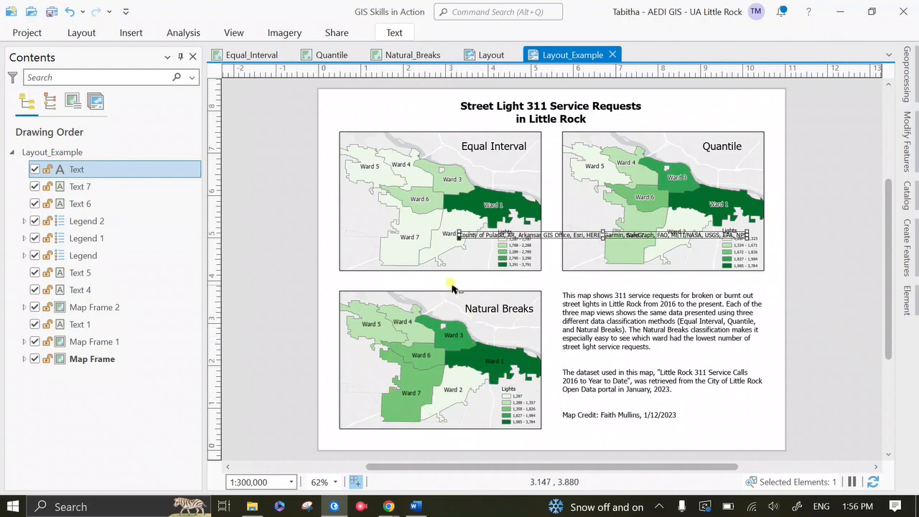
Step: Move the service layer credits text off the page beside the Quantile map frame, undoing its deletion on the way
drag(474, 231, 699, 74)
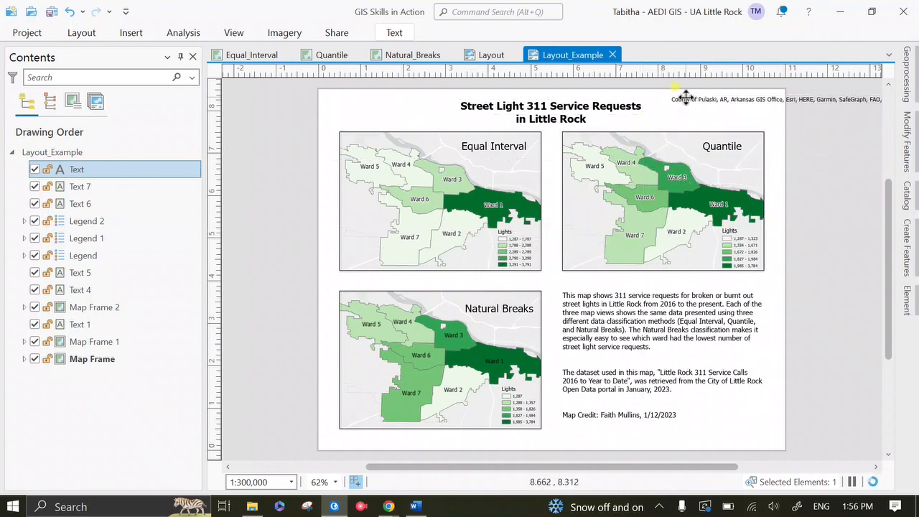
key(Delete)
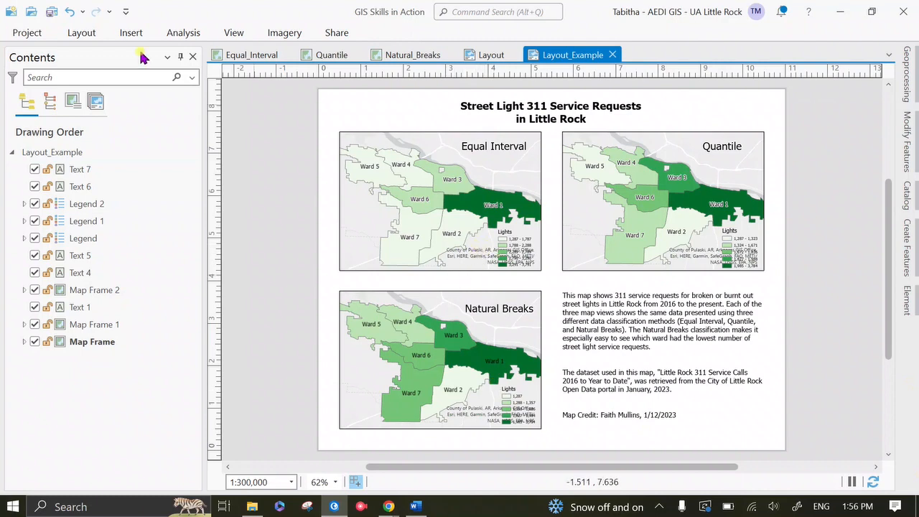
click(70, 12)
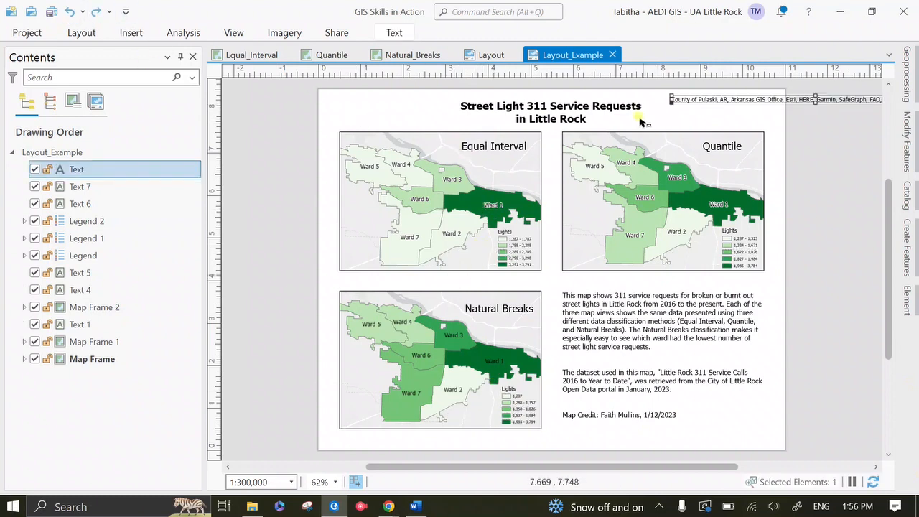
drag(689, 96, 865, 229)
click(838, 259)
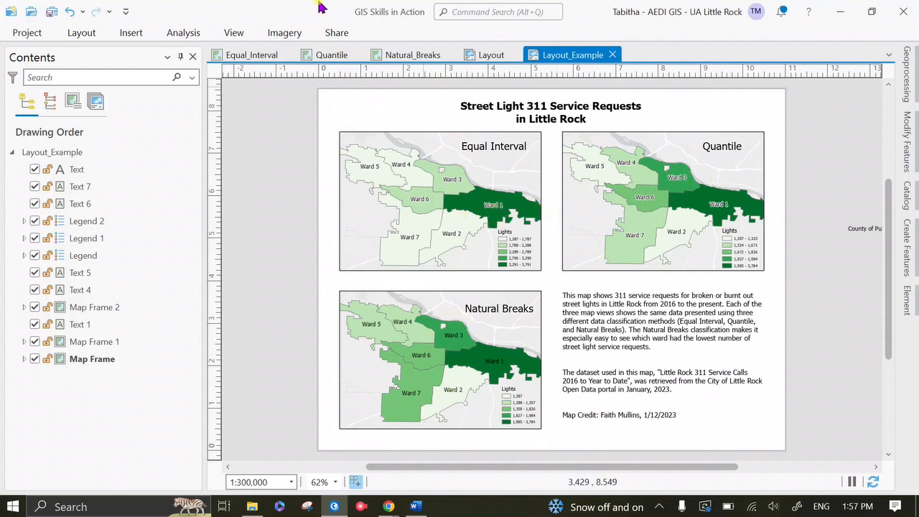
Step: Set the scale of the Equal Interval map frame to 1:100,000
click(81, 33)
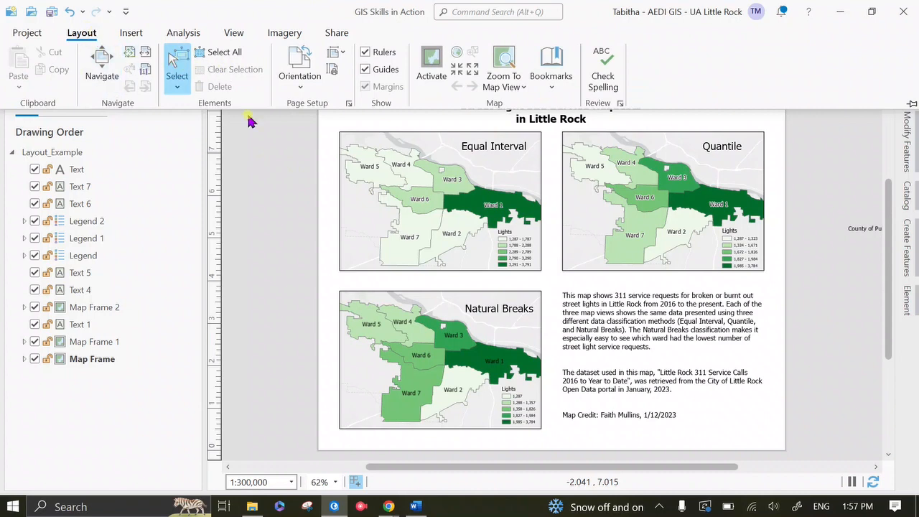
click(374, 177)
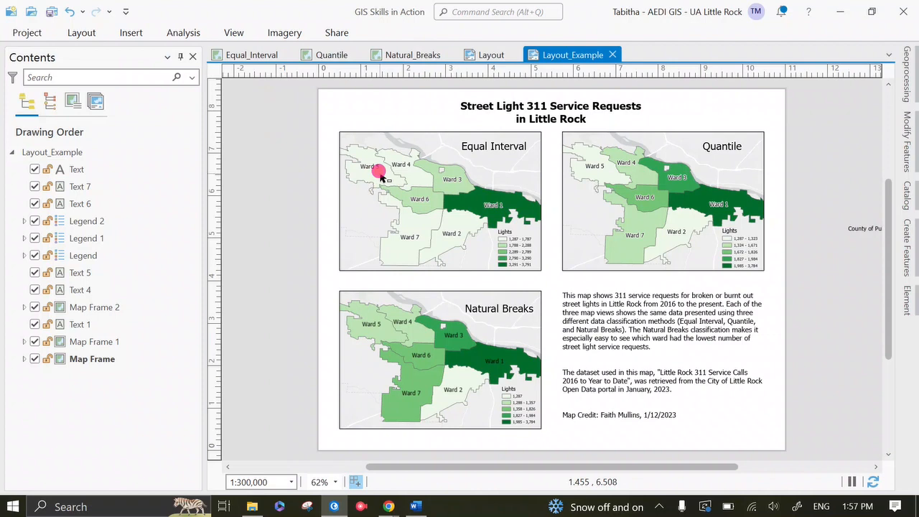
click(379, 178)
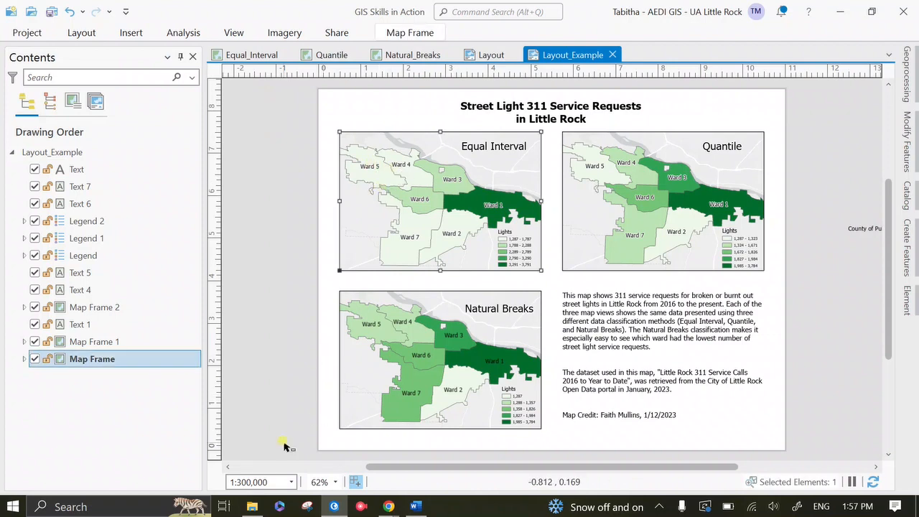
click(291, 482)
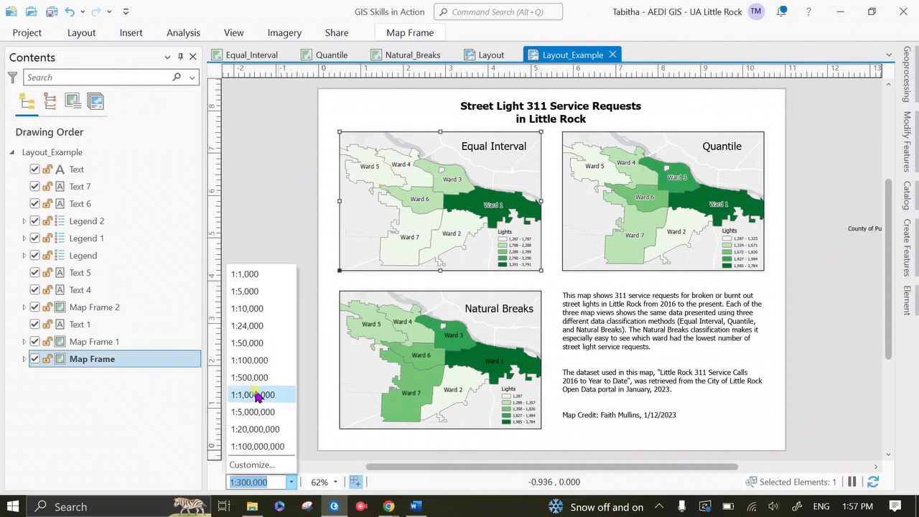
click(265, 393)
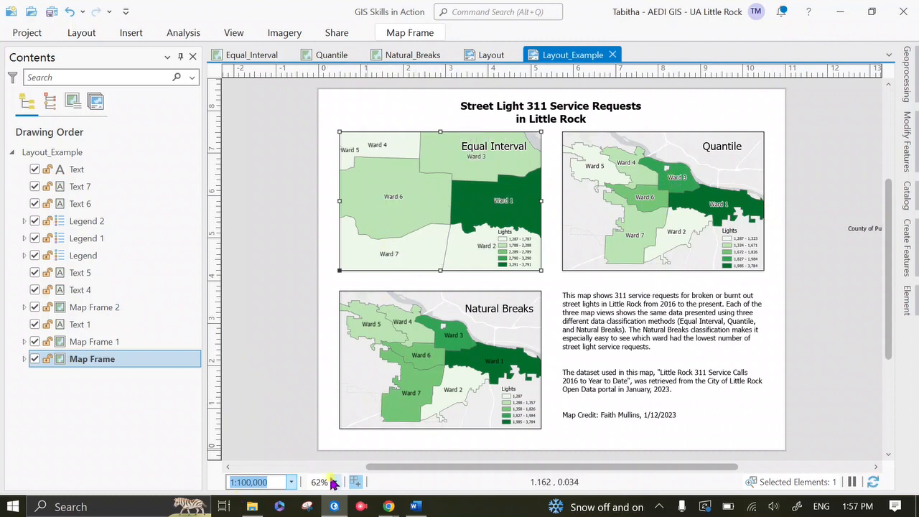
Step: Return the Equal Interval map frame to a scale of 1:300,000
click(291, 481)
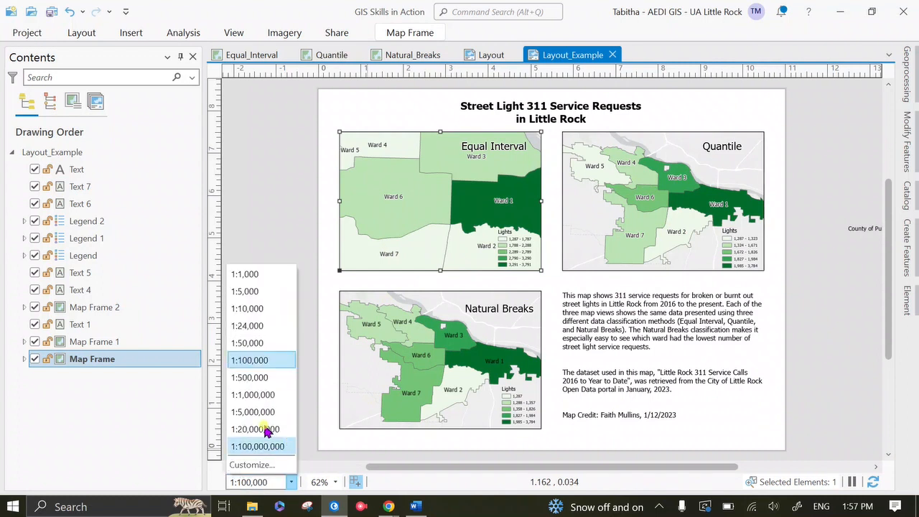
click(239, 482)
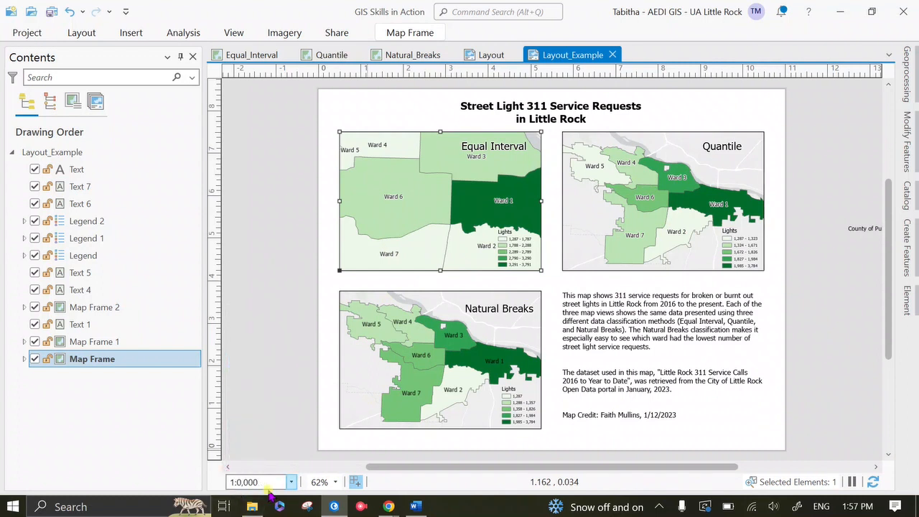
key(Return)
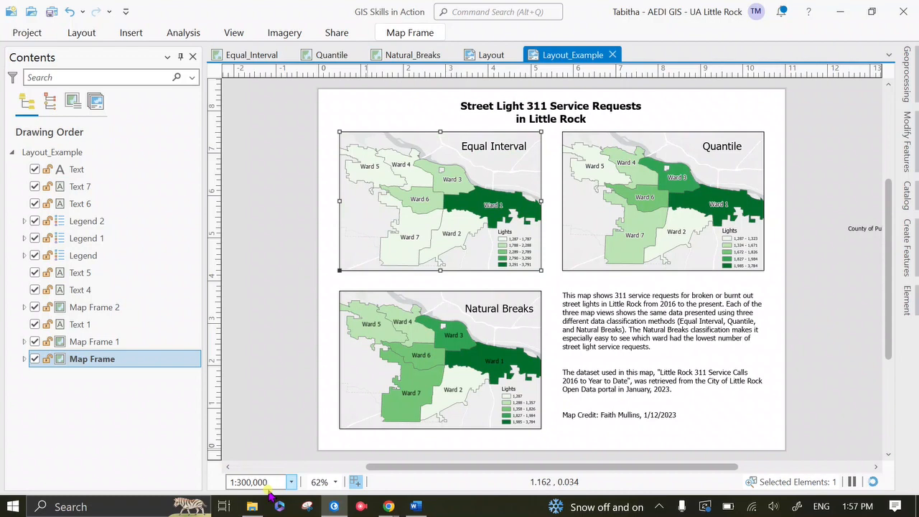
Step: Check the scales of the Natural Breaks and Quantile map frames and look at the Equal_Interval map view
click(447, 300)
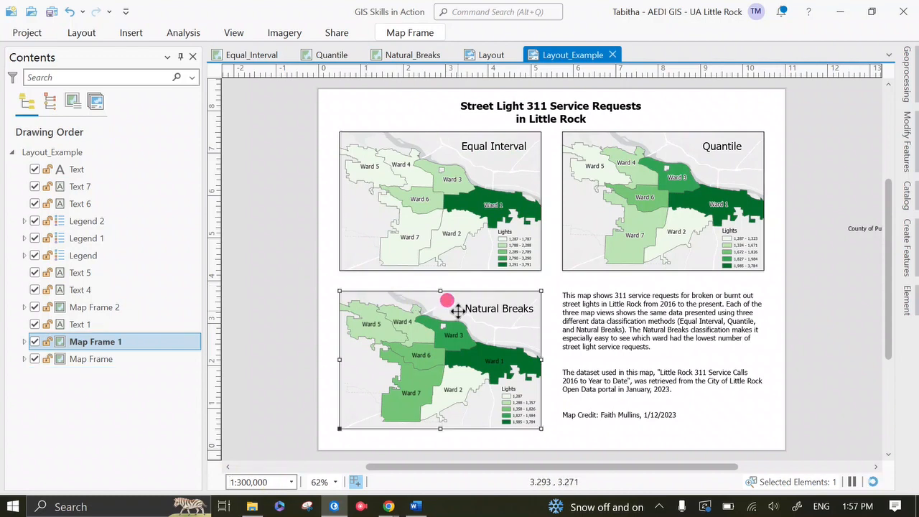
click(585, 237)
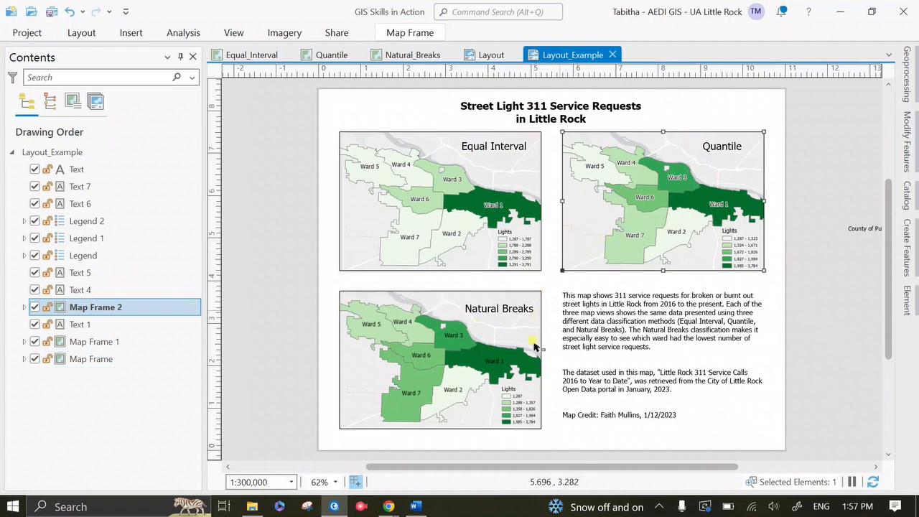
click(291, 481)
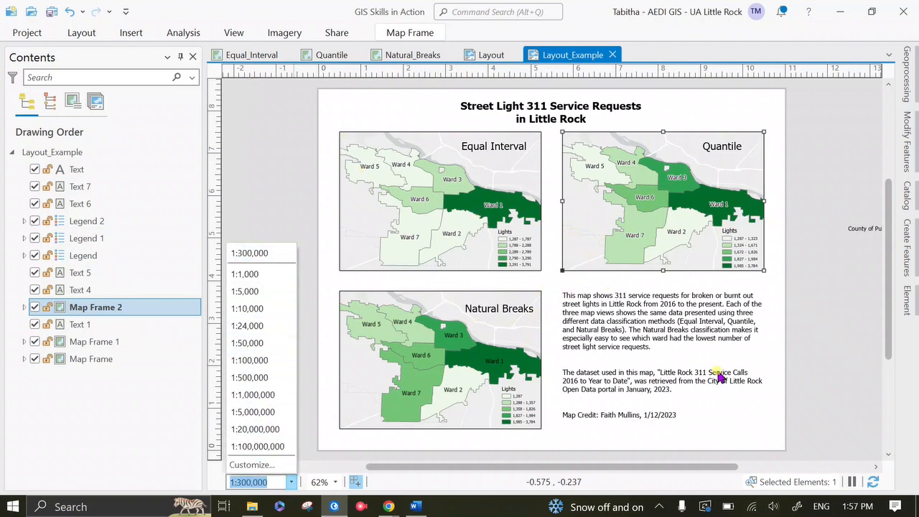
click(769, 443)
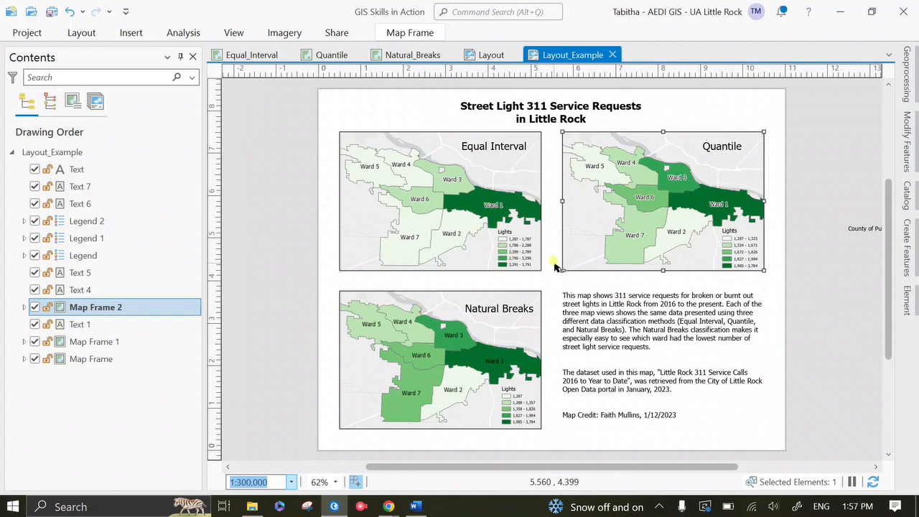
click(264, 57)
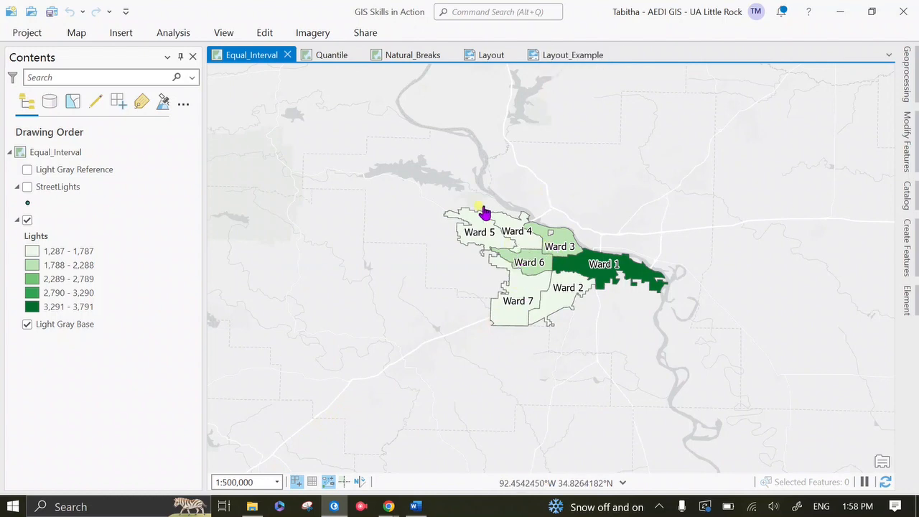
click(540, 55)
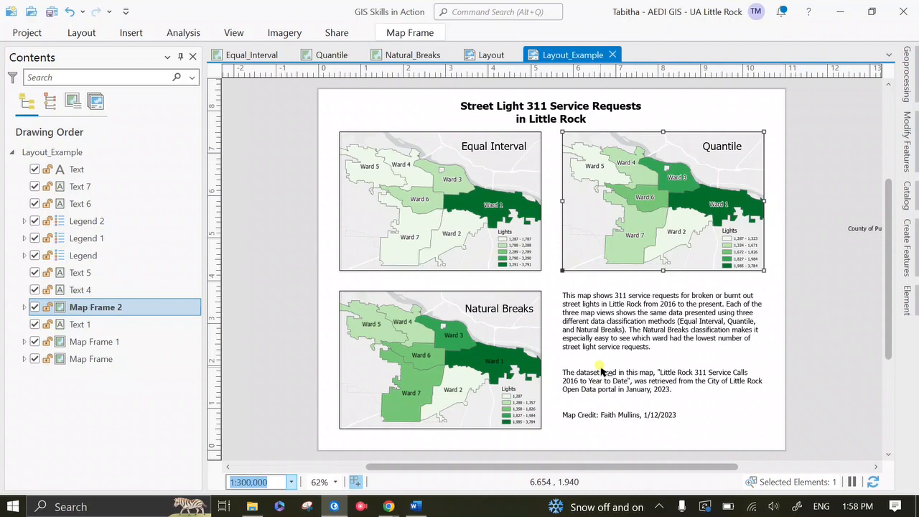
Step: Insert a legend in the Legend 1 style for the Equal Interval map frame, about 2 by 1.4 inches, over its Ward 7 area
click(531, 248)
click(511, 204)
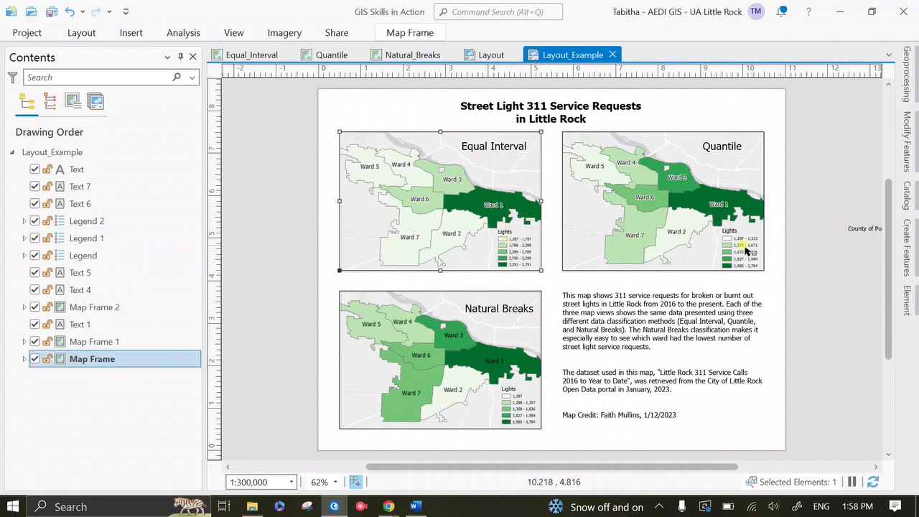
click(467, 188)
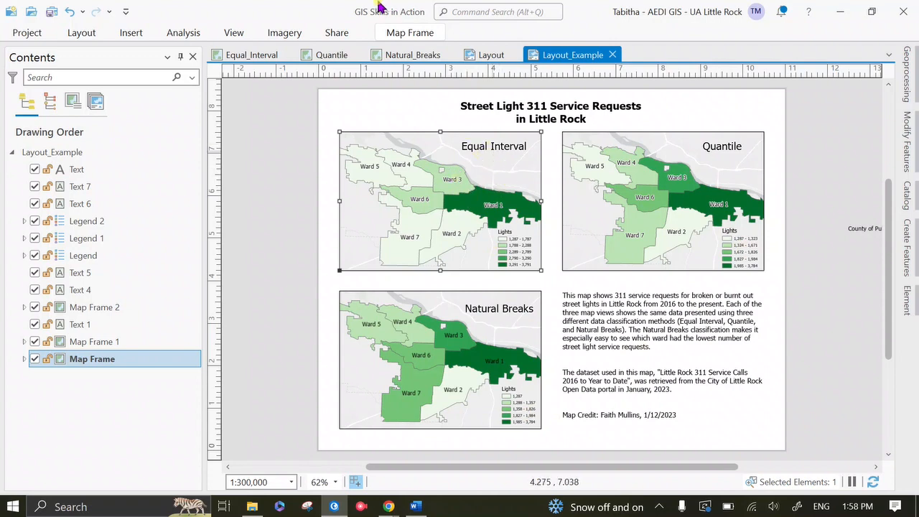
click(394, 33)
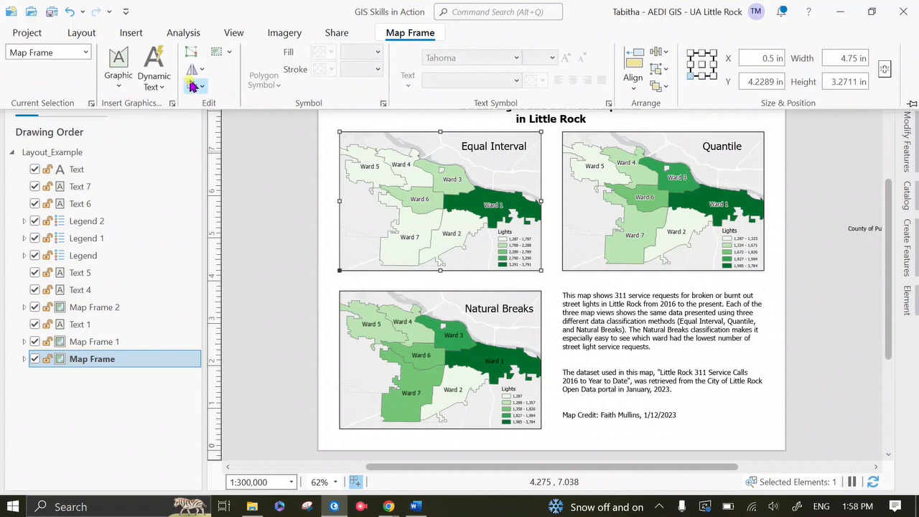
click(155, 86)
click(156, 86)
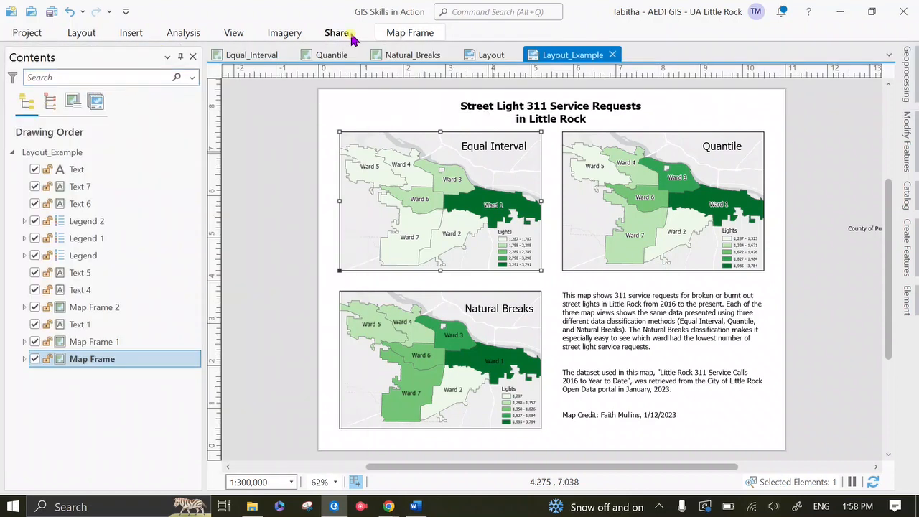
click(81, 33)
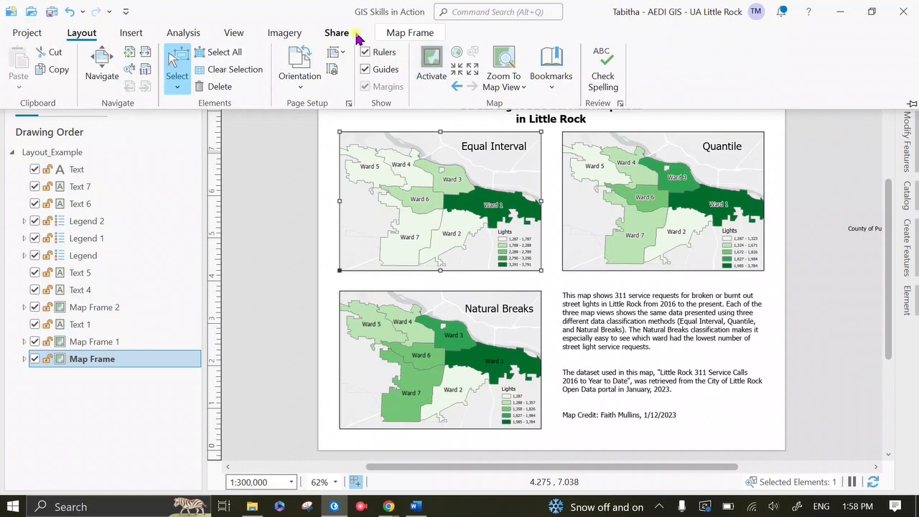
click(130, 32)
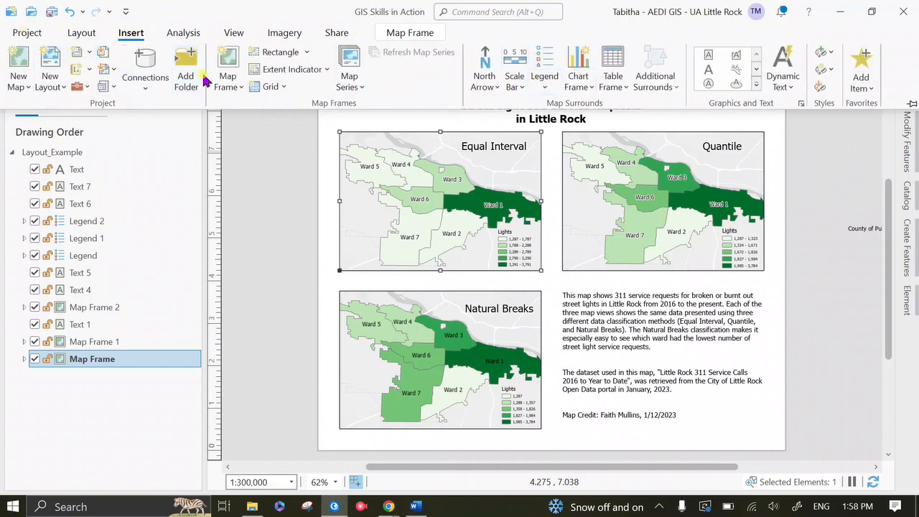
click(544, 87)
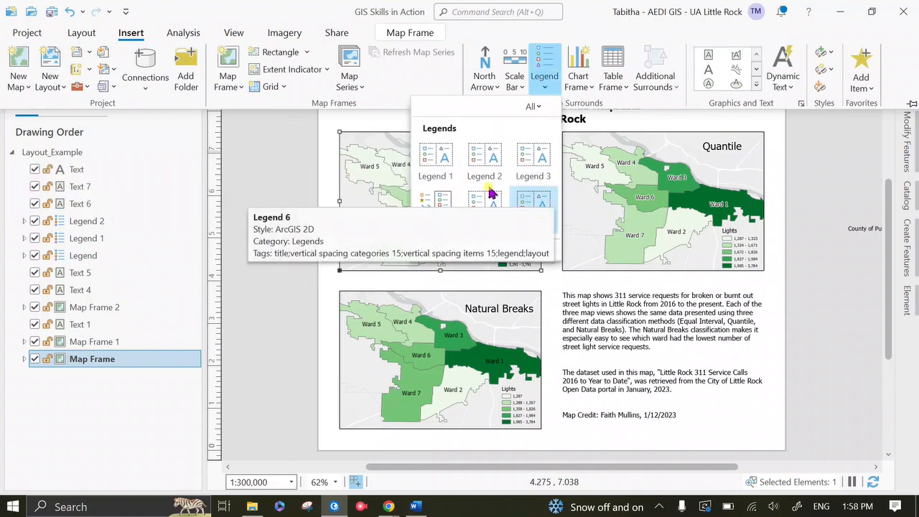
click(437, 154)
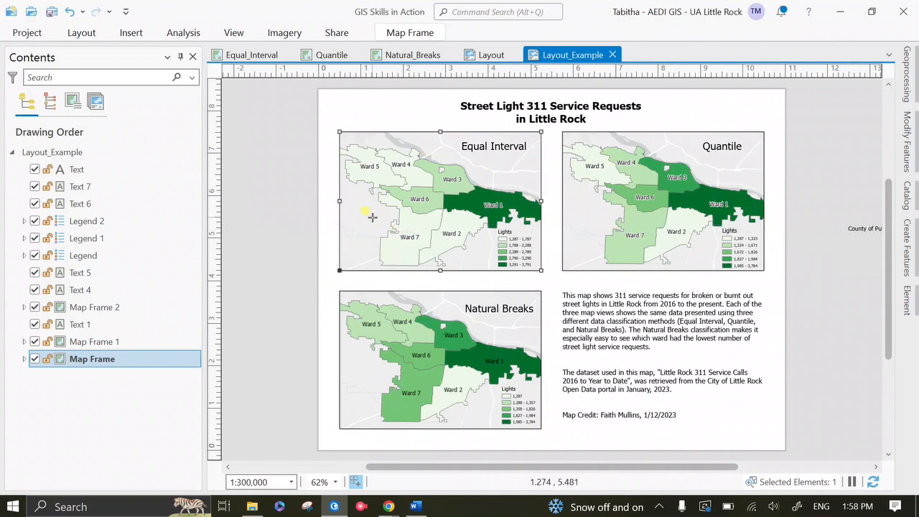
drag(353, 201, 441, 261)
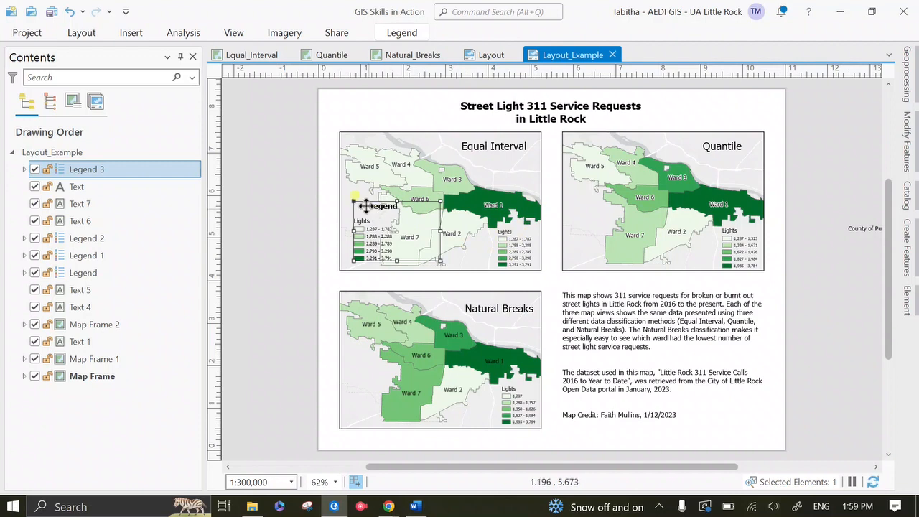
Step: Hide the title of the new legend in the Equal Interval map frame
double_click(397, 234)
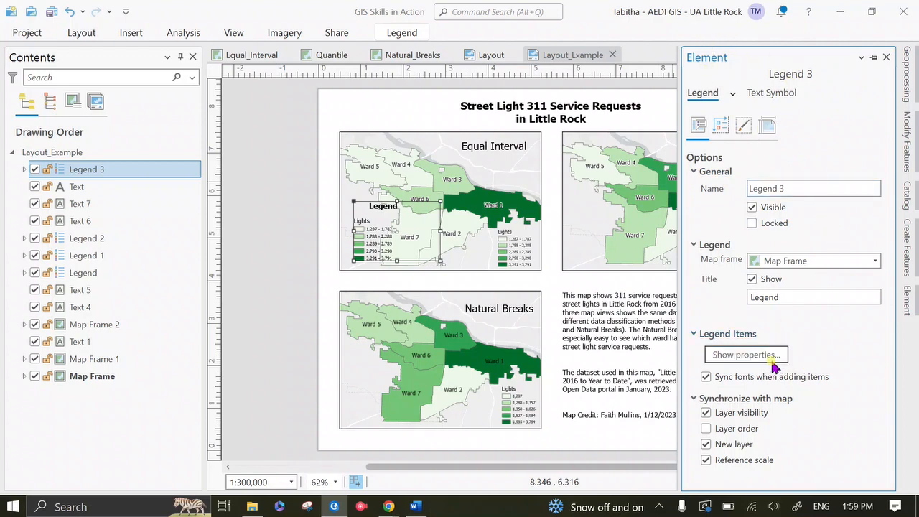
click(751, 280)
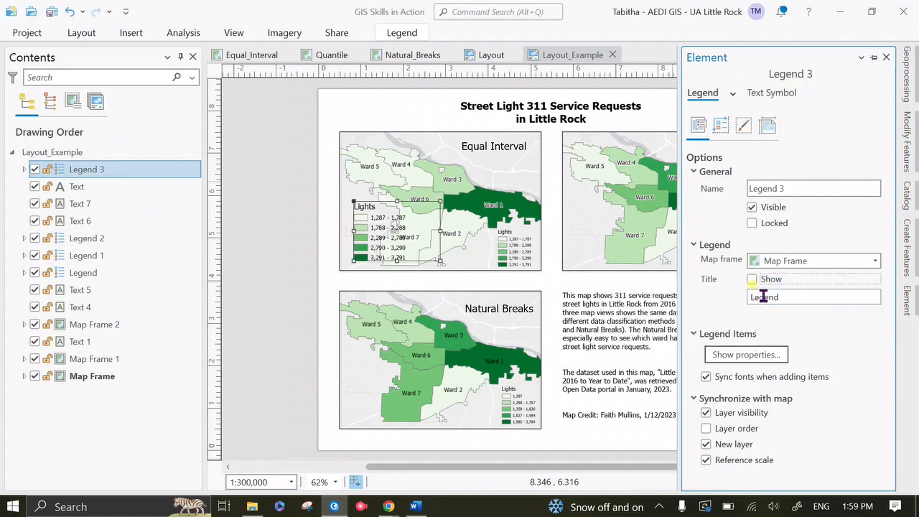
Step: Show the title of the new legend in the Equal Interval map frame again
click(769, 308)
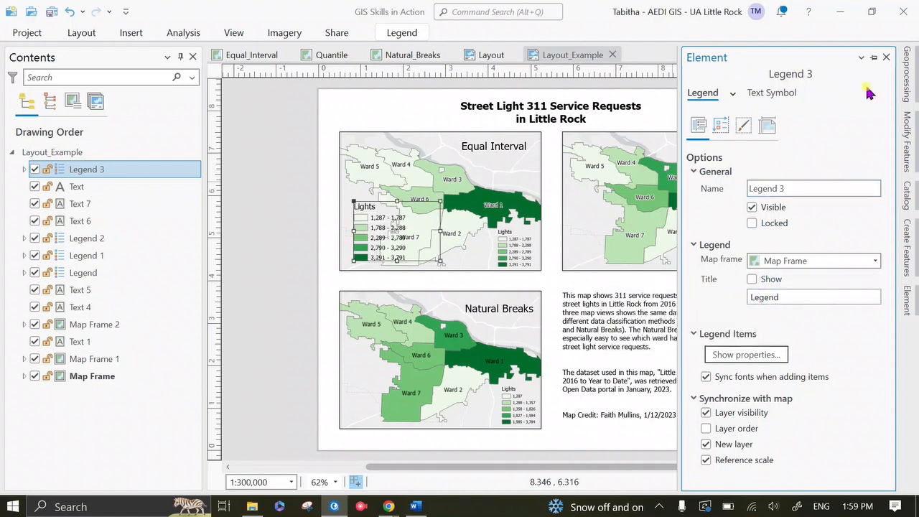
click(886, 56)
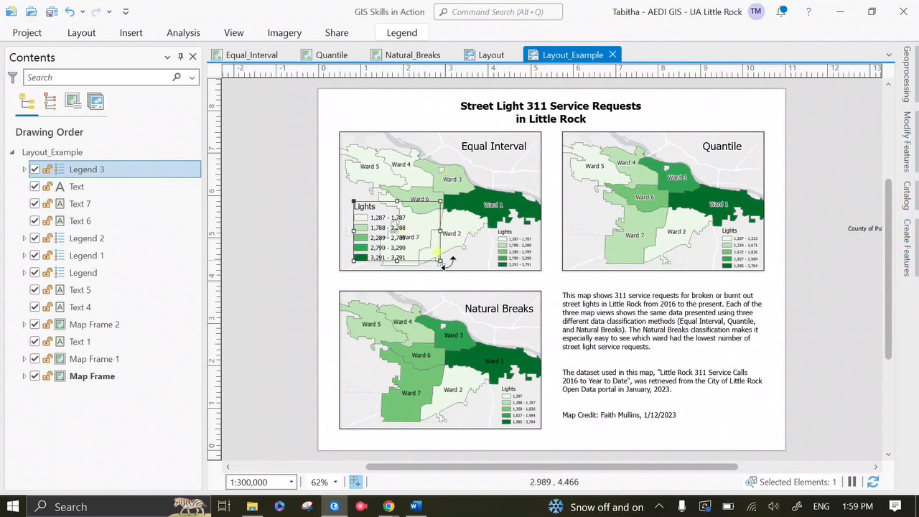
double_click(413, 216)
click(754, 281)
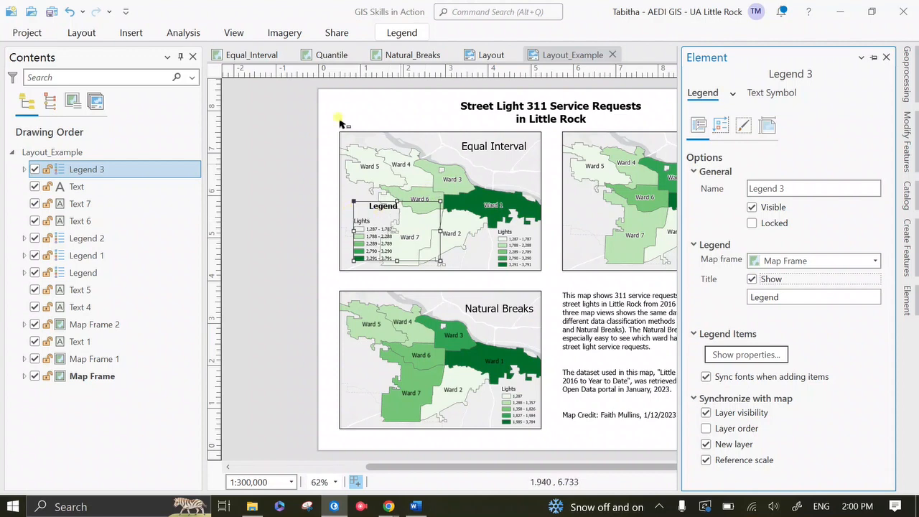
click(885, 57)
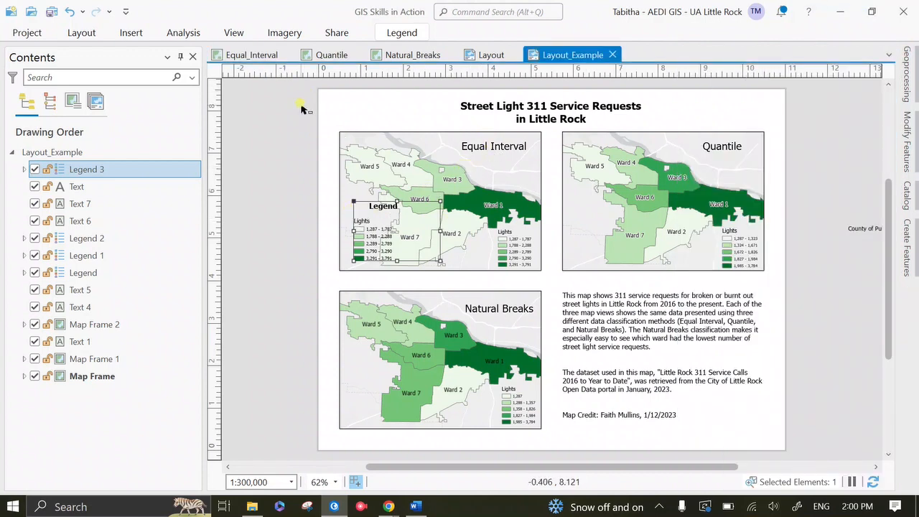
Step: Name the unnamed ward layer in the Equal_Interval map "City Wards" and return to the Layout_Example layout
click(235, 56)
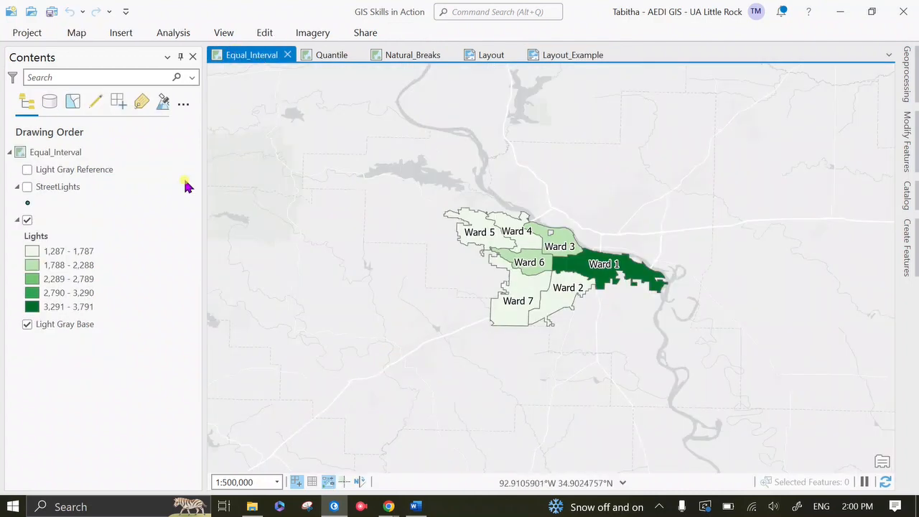
click(98, 220)
double_click(65, 220)
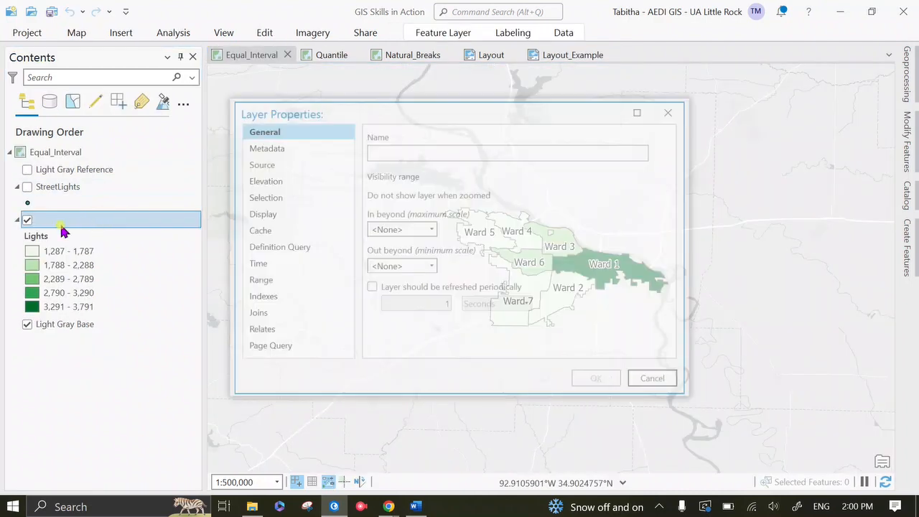
click(440, 152)
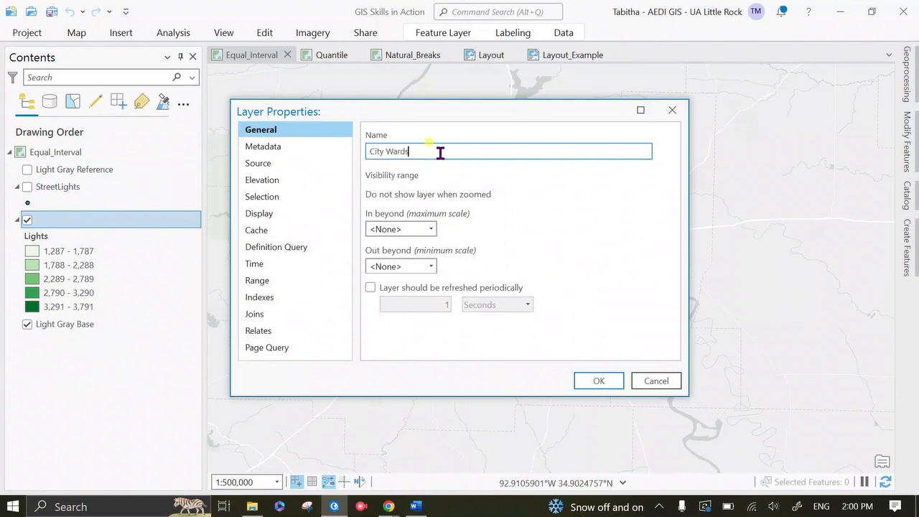
key(Return)
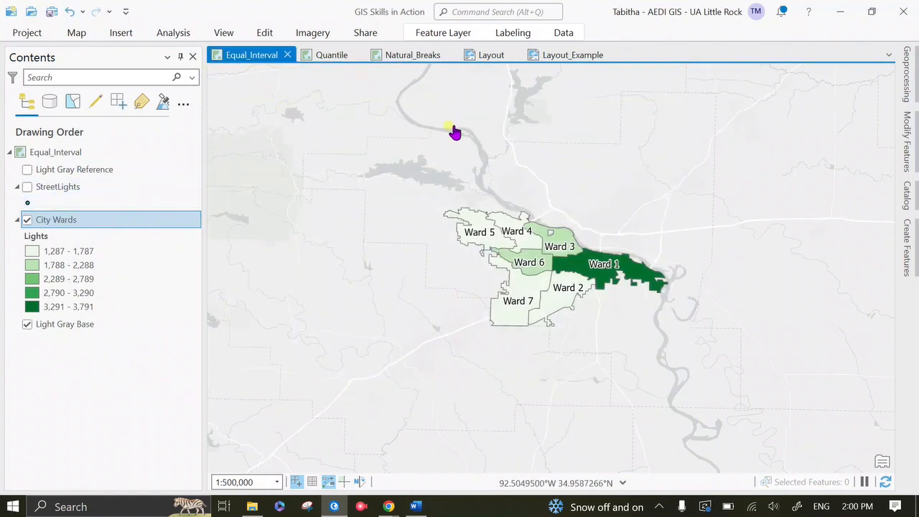
click(558, 56)
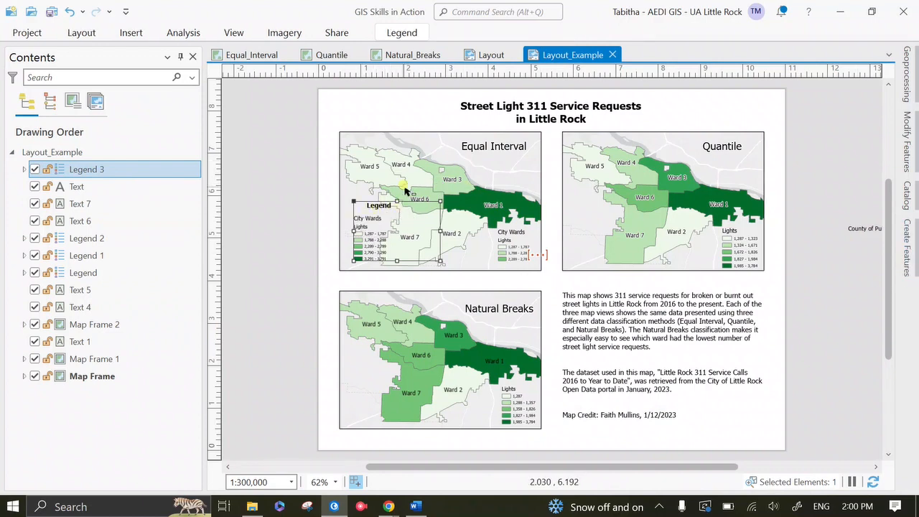
Step: Turn off the title of the new legend over Ward 7 in the Equal Interval map frame
double_click(412, 208)
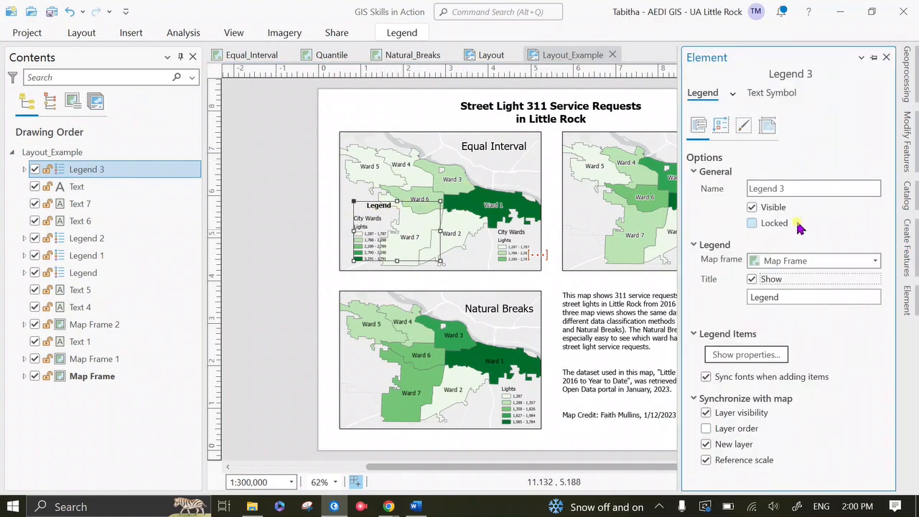
click(752, 279)
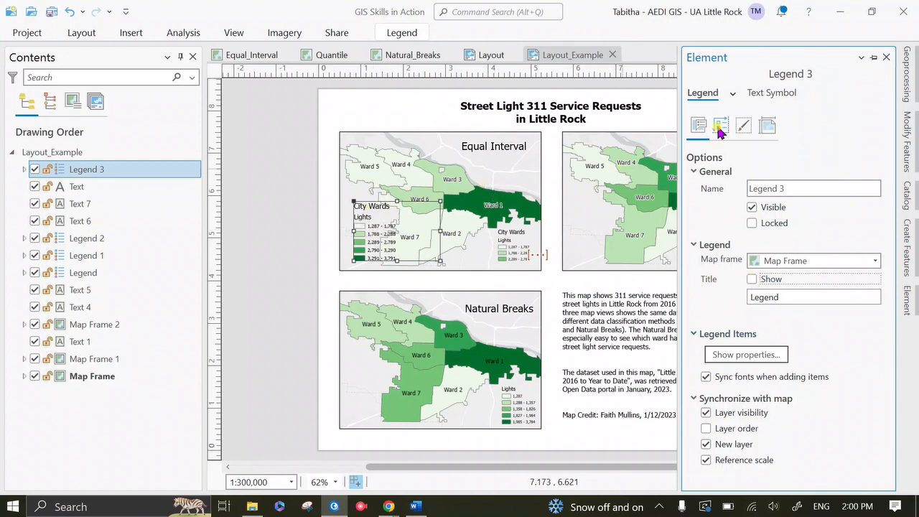
click(885, 57)
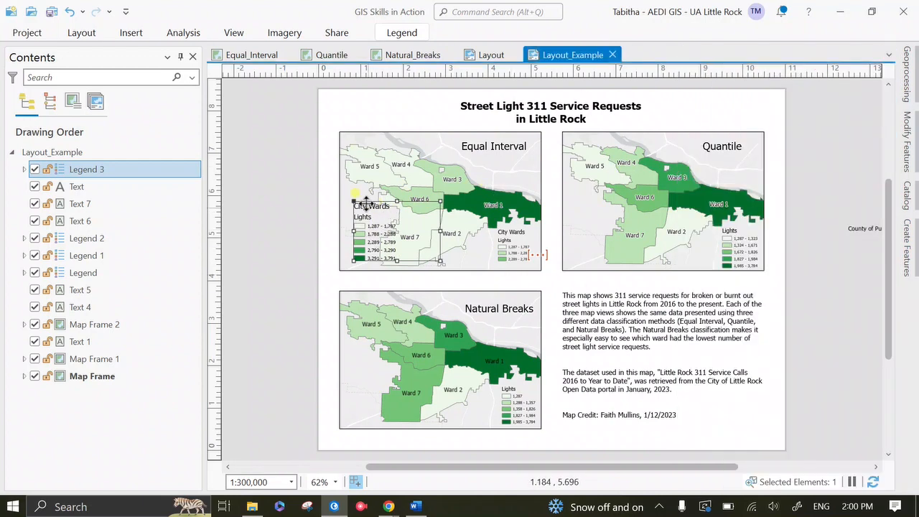
Step: Clear the name of the City Wards layer in the Equal_Interval map
click(241, 55)
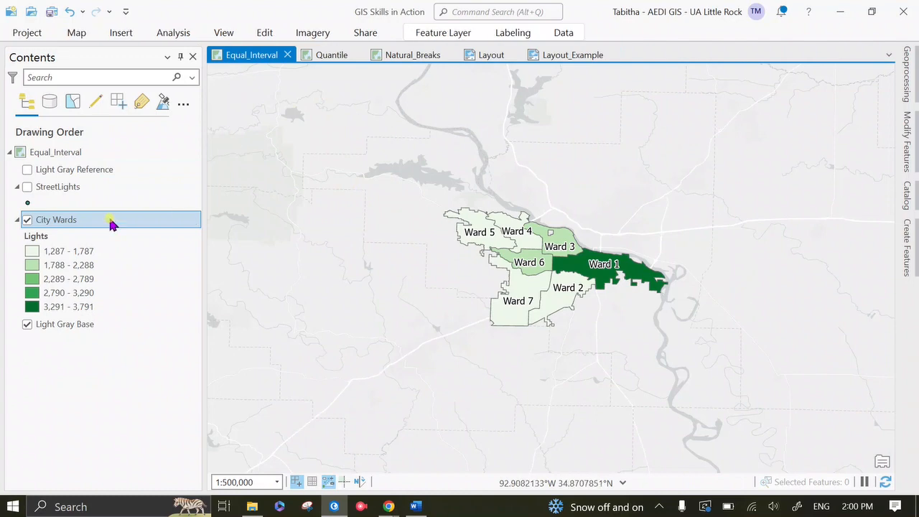
double_click(86, 219)
drag(421, 147, 369, 146)
text(Ci)
key(Return)
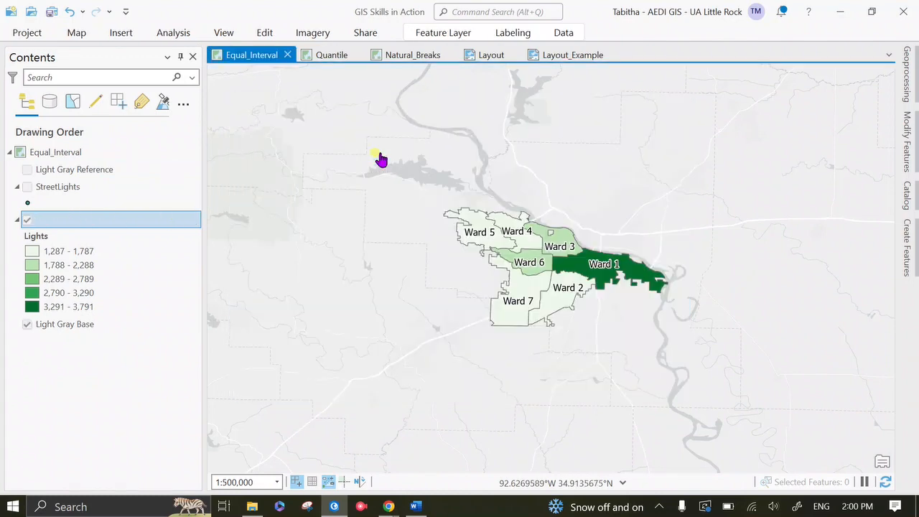
Step: Examine the metadata, source and display properties of the unnamed ward layer in the Equal_Interval map
click(56, 239)
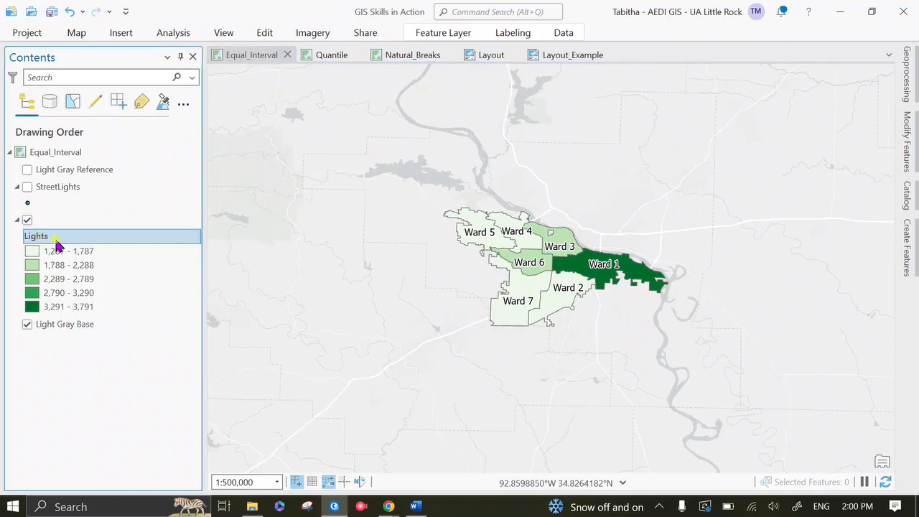
right_click(52, 243)
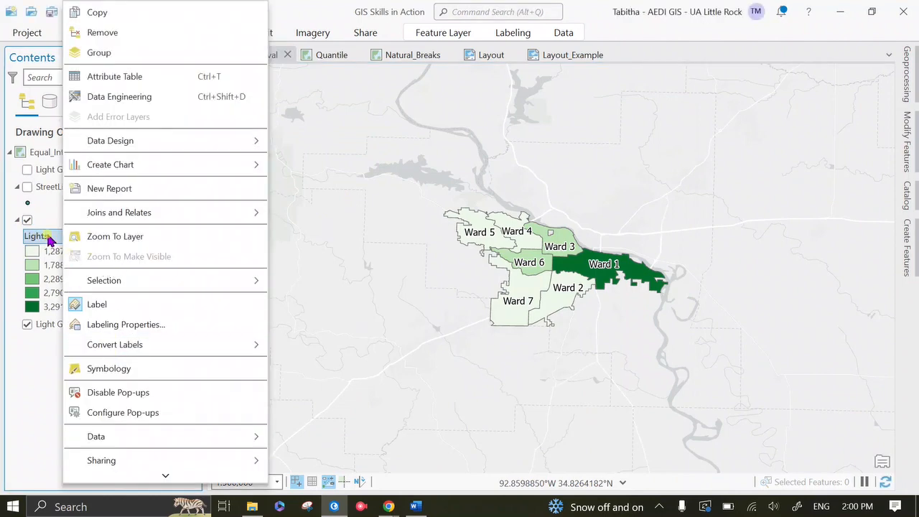
scroll(133, 219, down, 1)
click(115, 474)
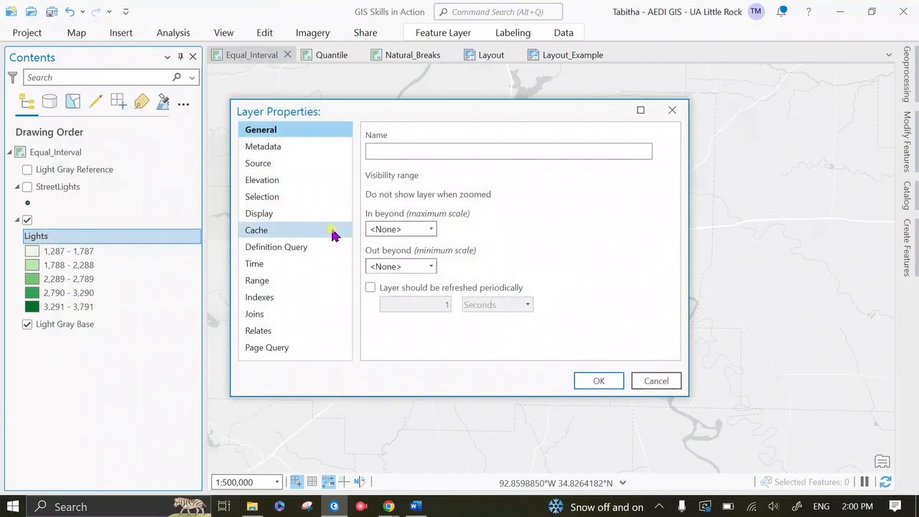
click(280, 147)
click(257, 163)
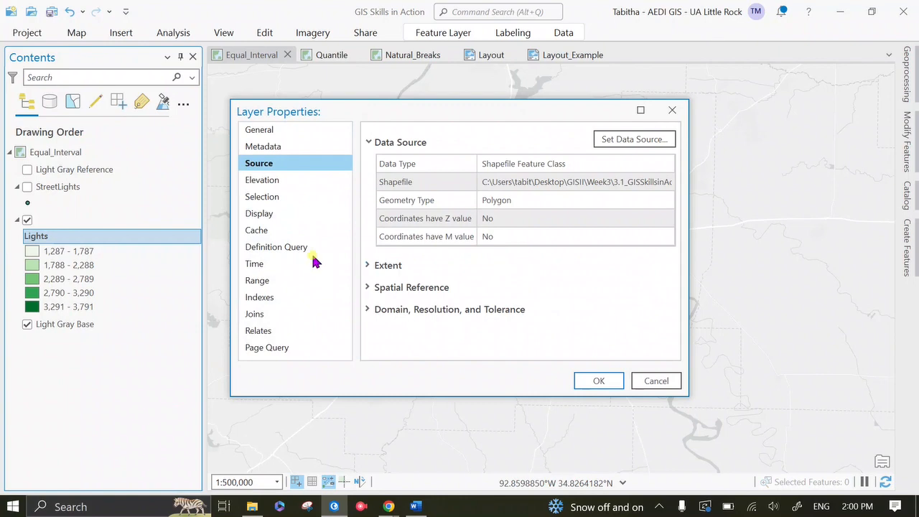
click(321, 213)
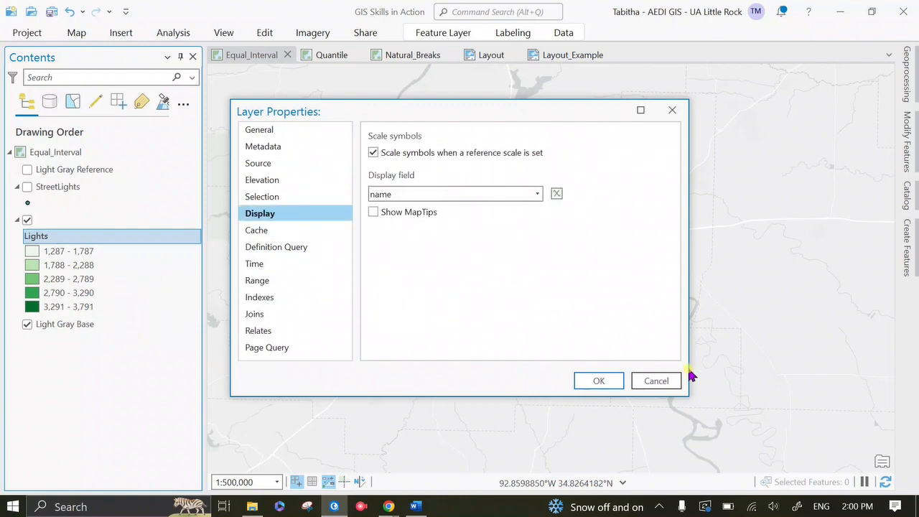
click(646, 380)
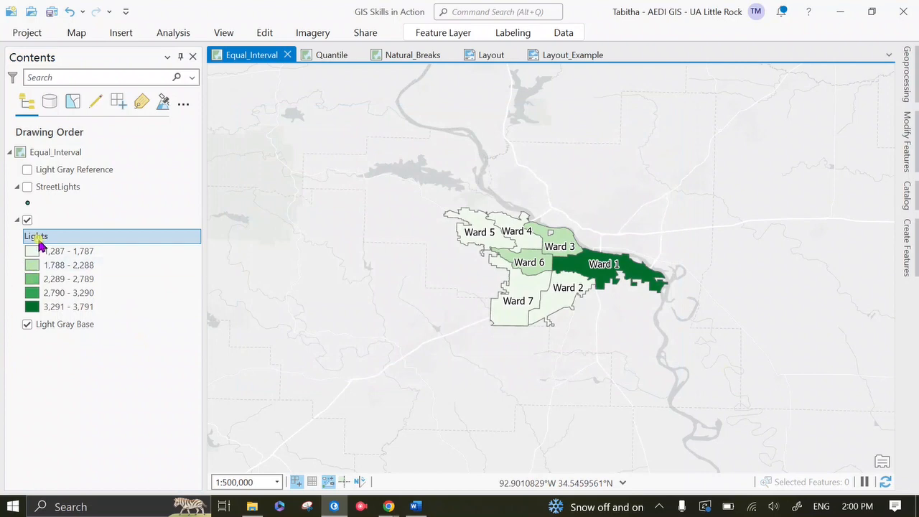
Step: In the Layout_Example layout, turn the headings of the new Equal Interval legend's items off and back on
click(545, 55)
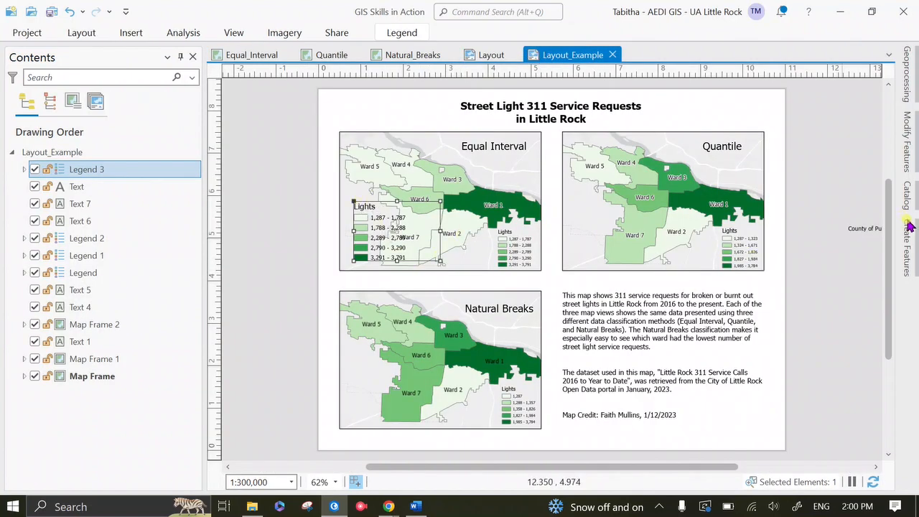
click(404, 218)
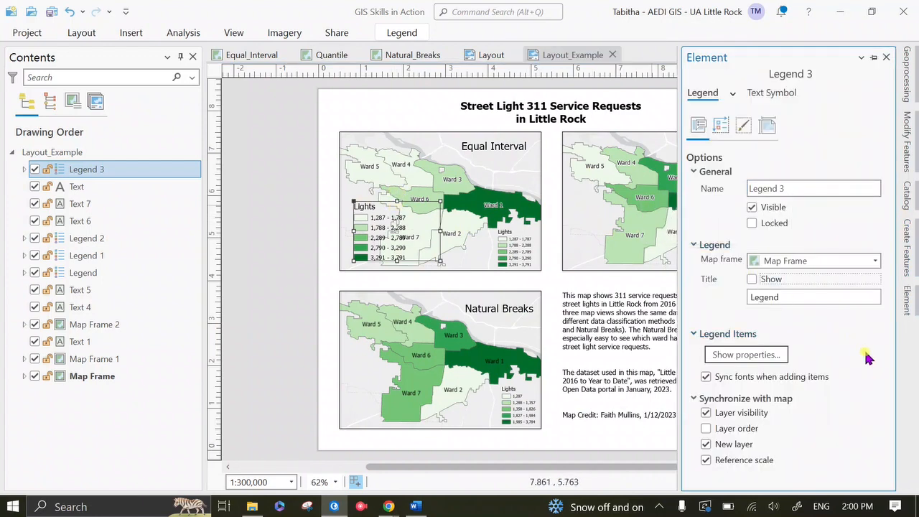
click(741, 354)
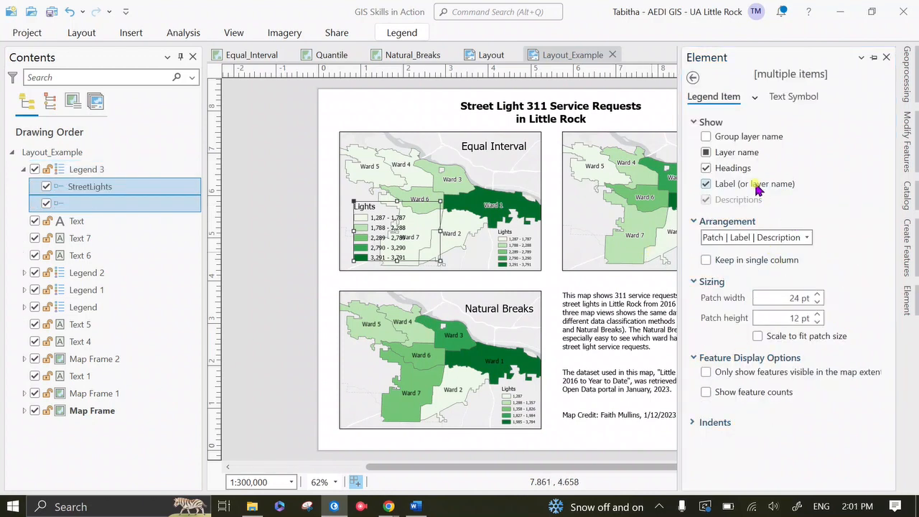
click(706, 169)
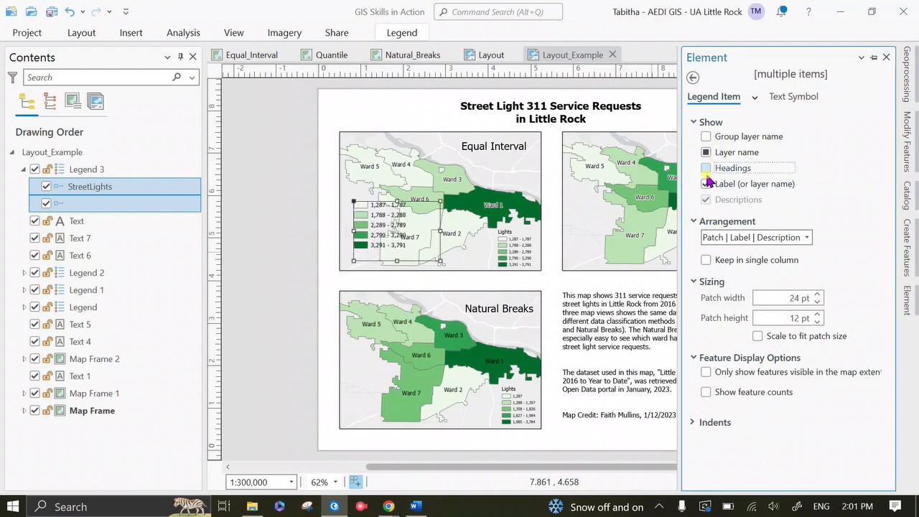
click(707, 169)
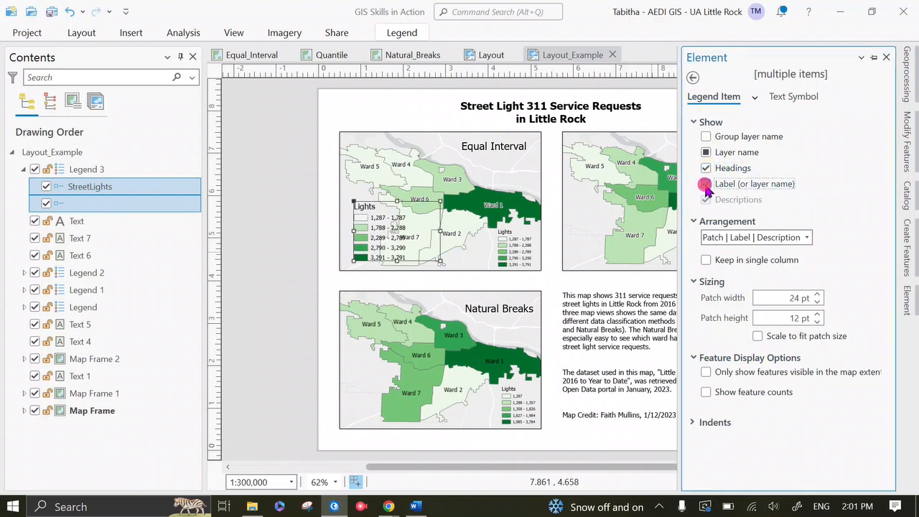
Step: Toggle the labels and group layer names of the new legend's items, and show the layer name for all items
click(707, 184)
click(706, 184)
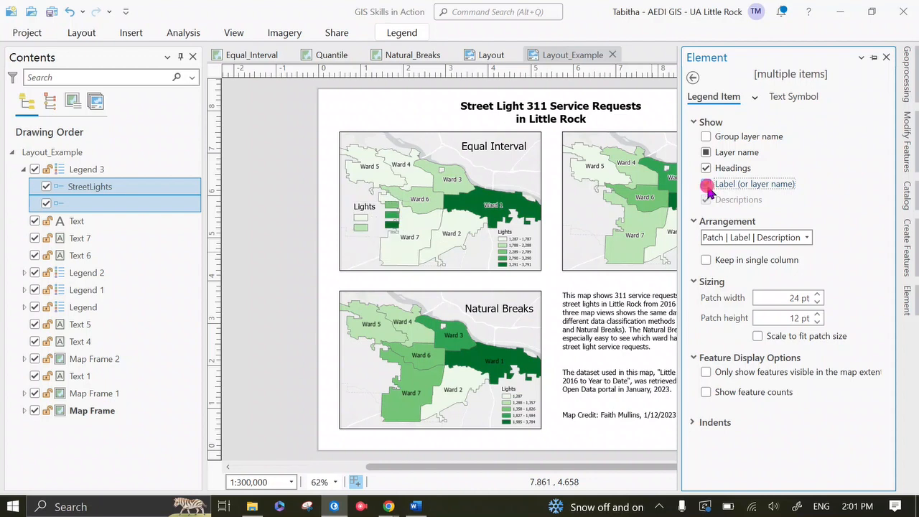
click(706, 137)
click(706, 137)
click(707, 152)
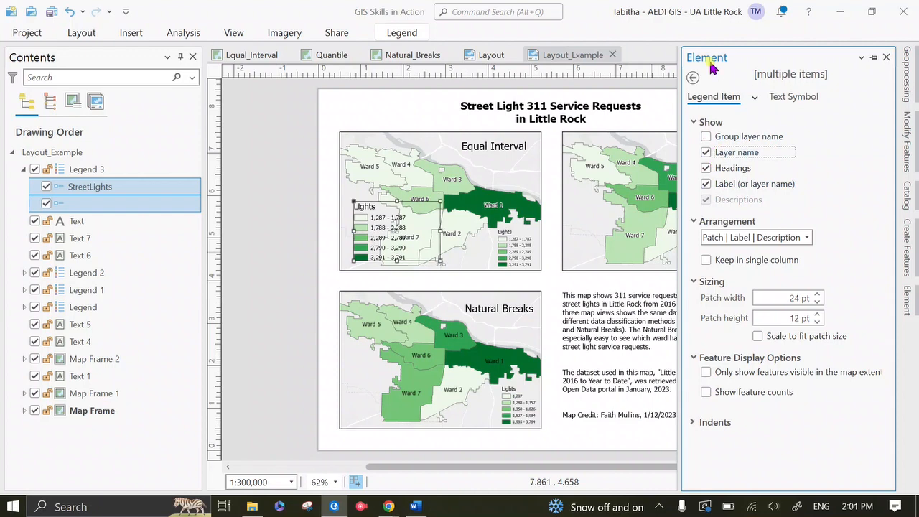
click(691, 79)
click(885, 57)
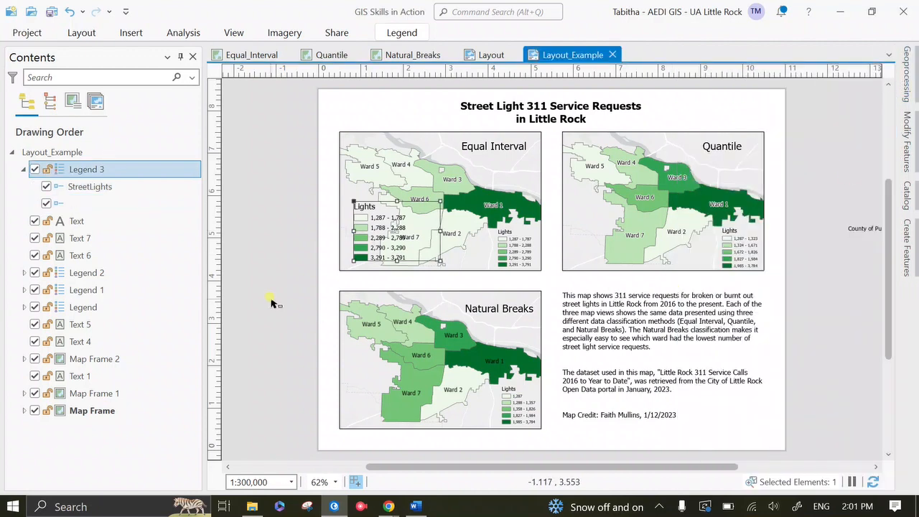
Step: Delete the new large legend over Ward 7 in the Equal Interval map frame
click(408, 223)
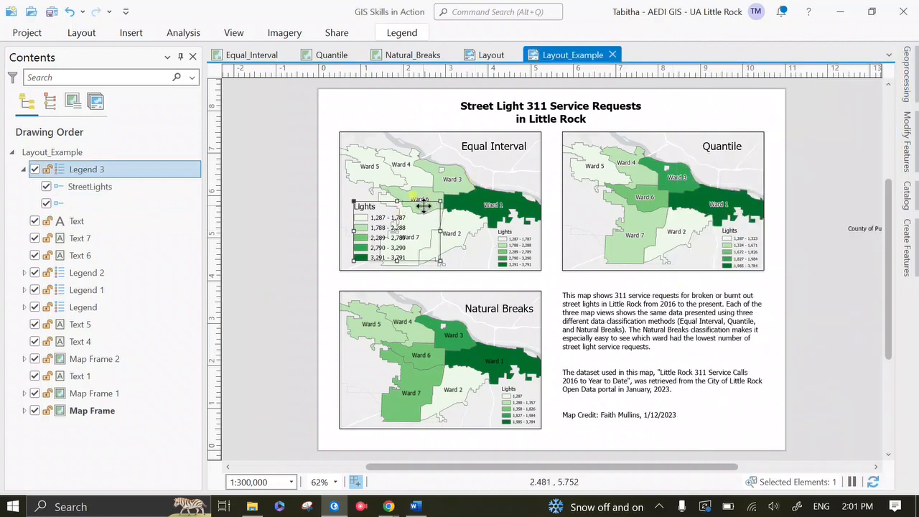
key(Delete)
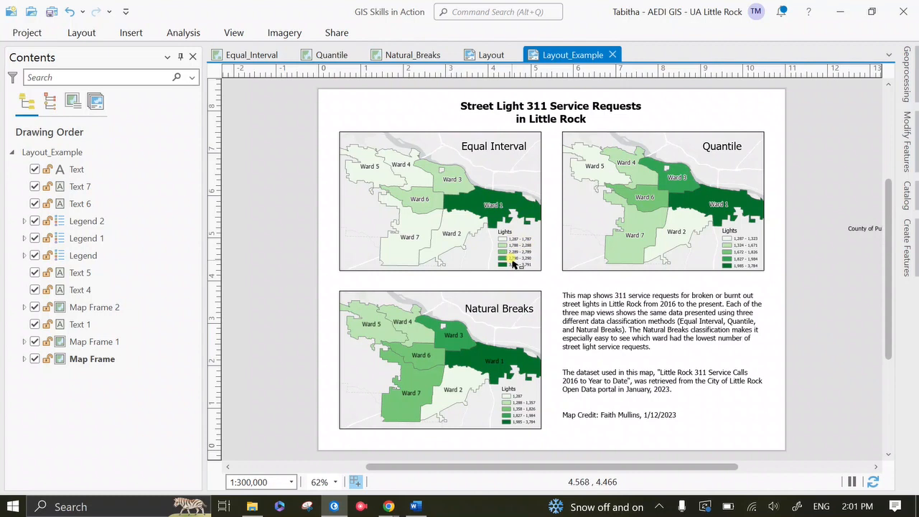
Step: Look at the ward layer's symbology in the Equal_Interval map, including the editable label of its first class
click(273, 58)
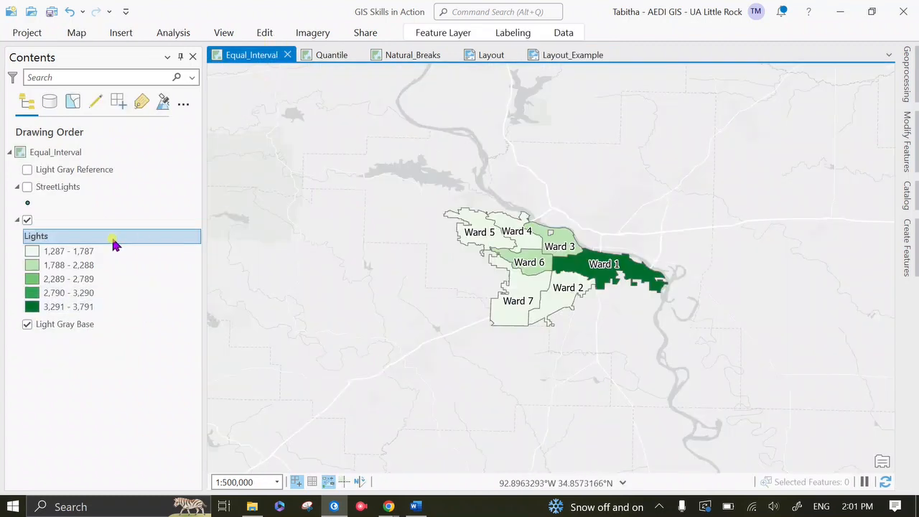
right_click(112, 244)
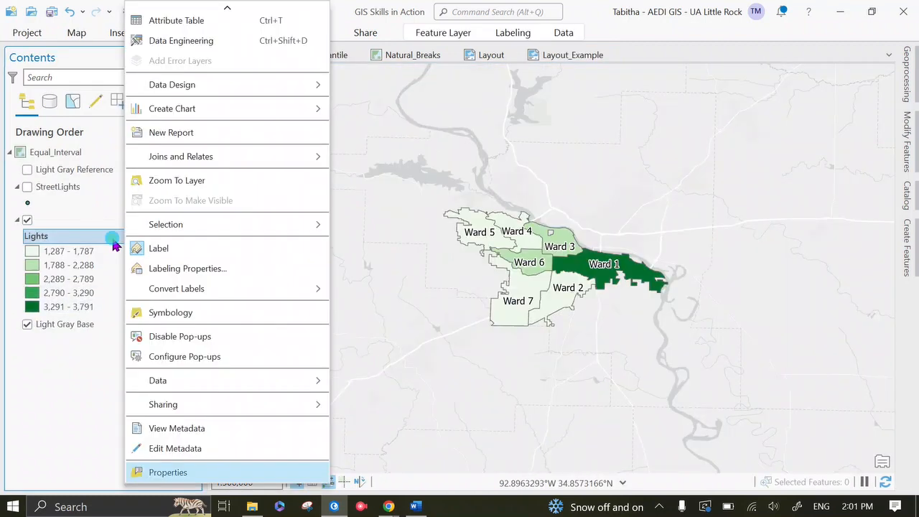
click(224, 312)
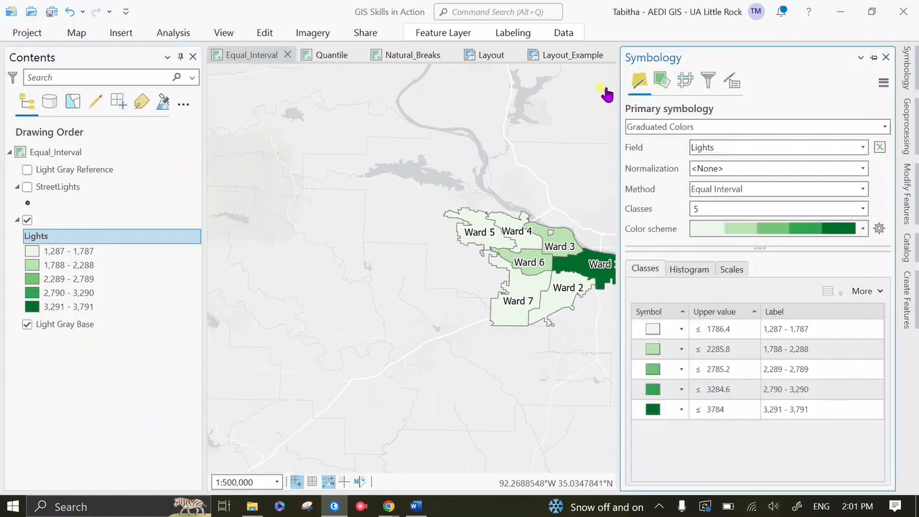
click(825, 329)
click(826, 330)
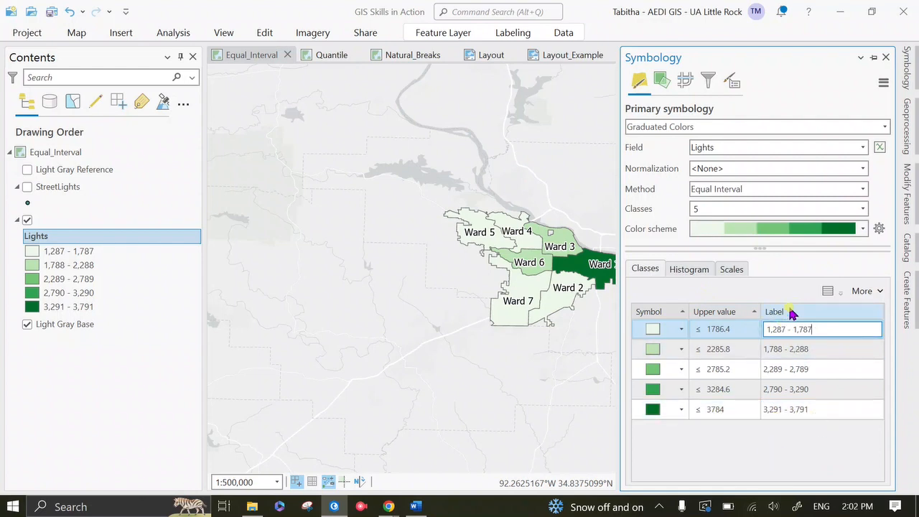
click(884, 57)
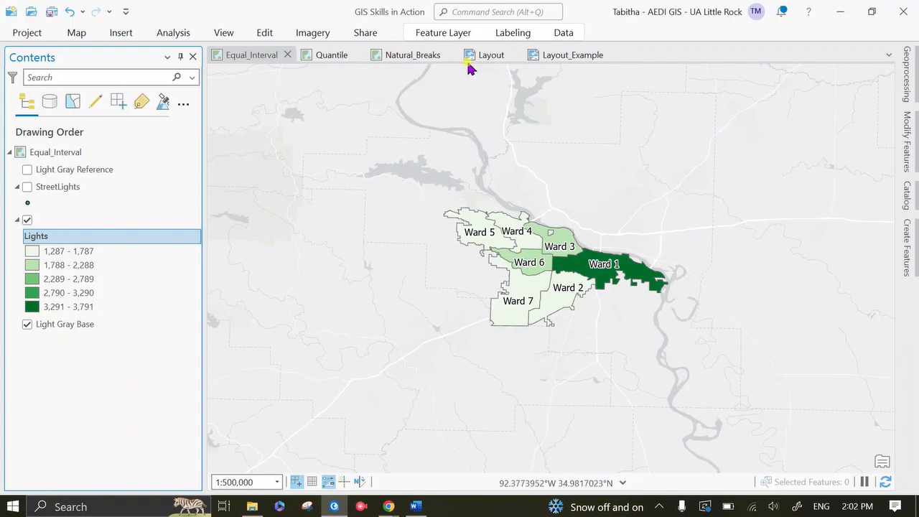
Step: Compare the legends in the BadLegend PDF with those in the ExampleMap PDF, and return to the ArcGIS Pro layout
click(591, 56)
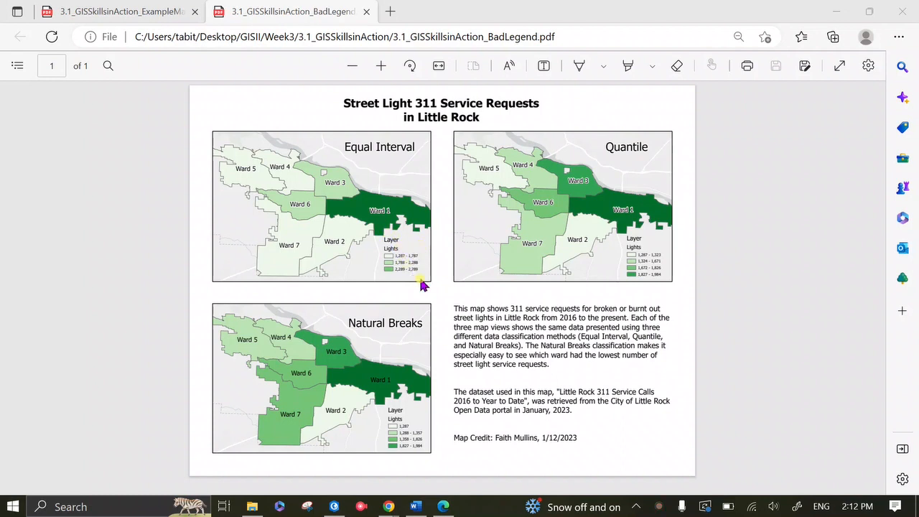
click(50, 12)
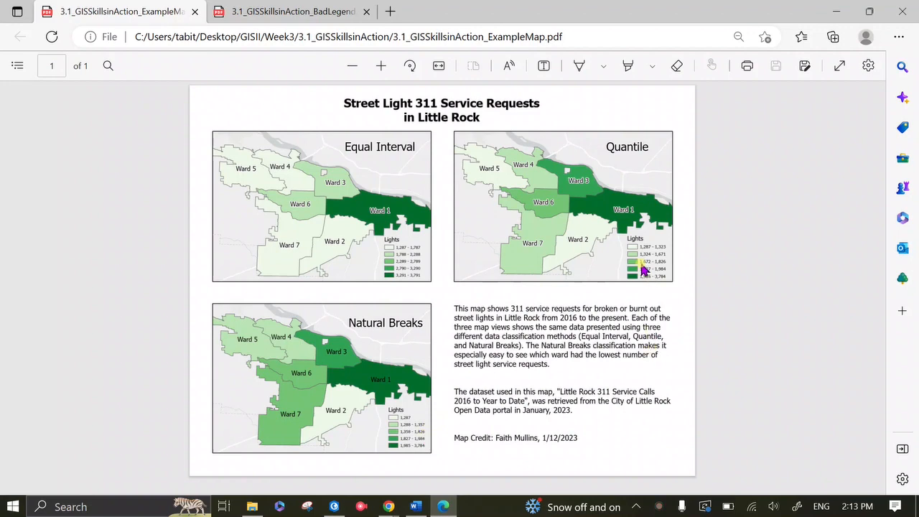
click(835, 11)
click(473, 25)
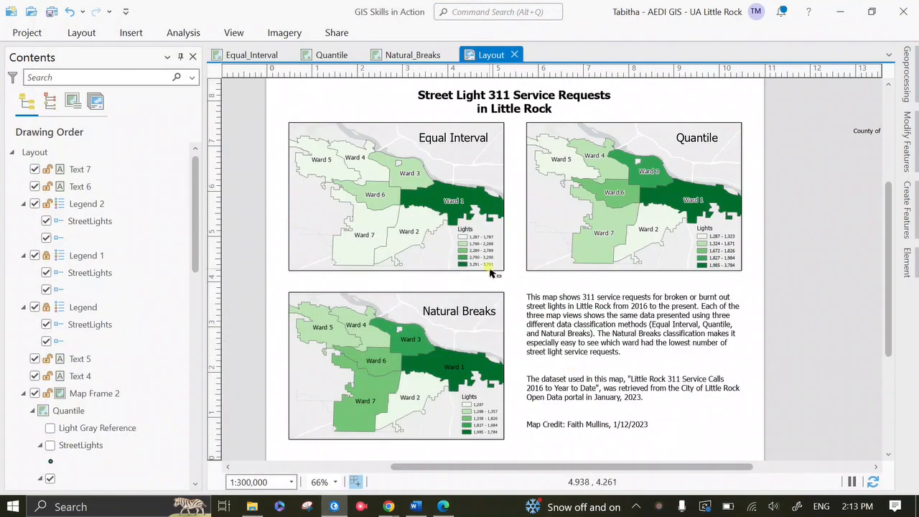
Step: Try to select the locked Equal Interval legend on the layout and open its properties
click(473, 250)
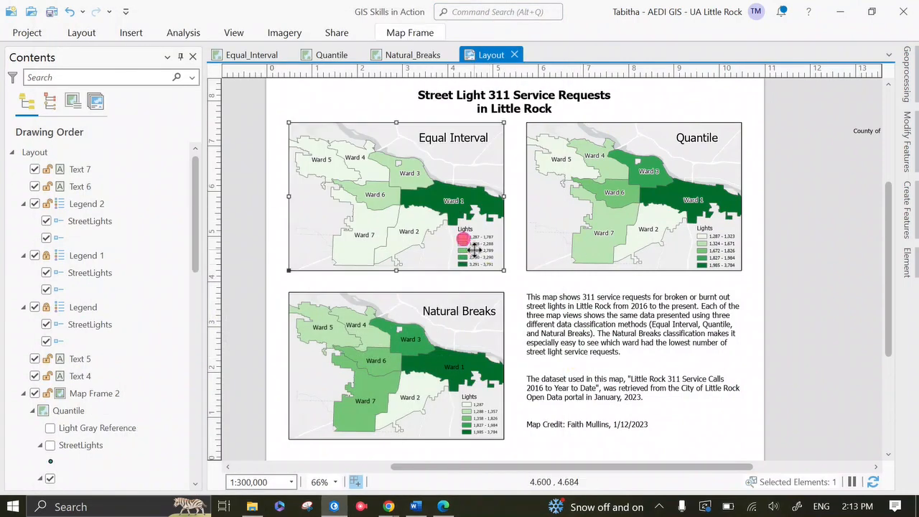
click(523, 284)
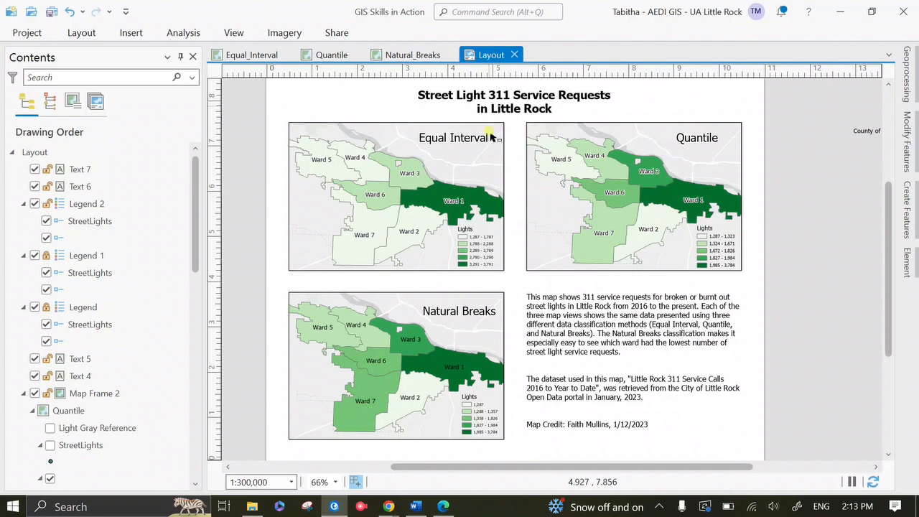
double_click(476, 245)
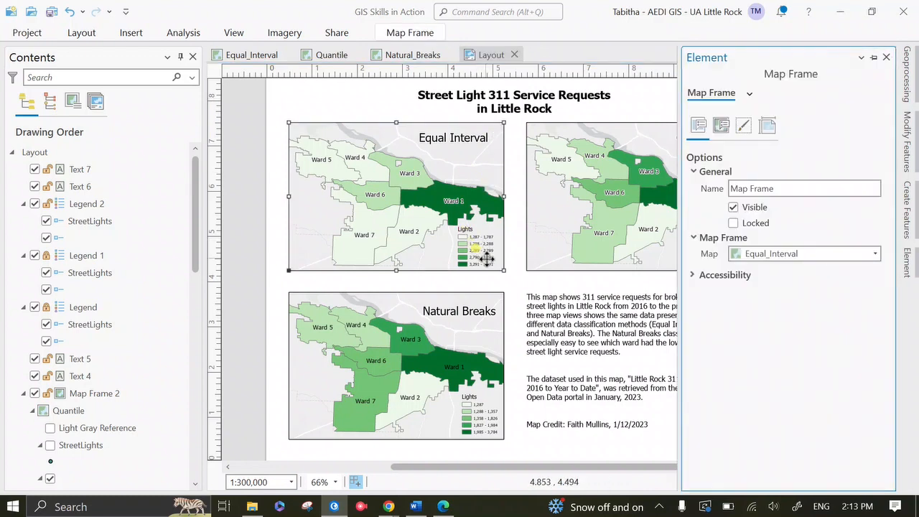
click(508, 274)
click(80, 34)
click(178, 63)
double_click(478, 246)
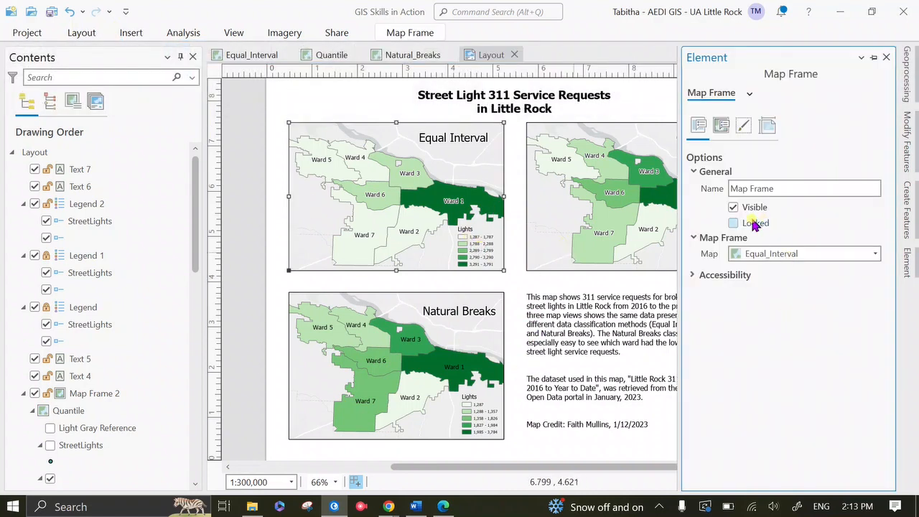
Step: Select the unlocked Natural Breaks legend for comparison, and try again to select the Equal Interval legend
click(475, 415)
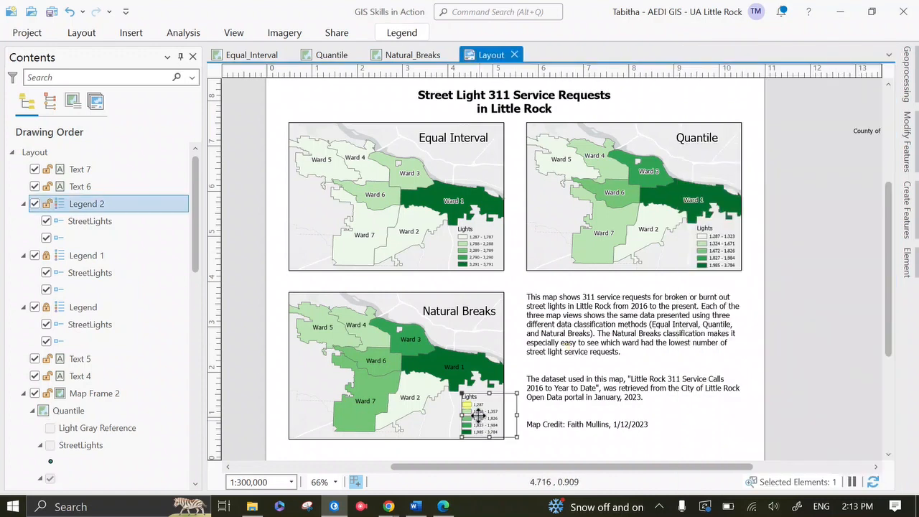
double_click(470, 252)
click(604, 413)
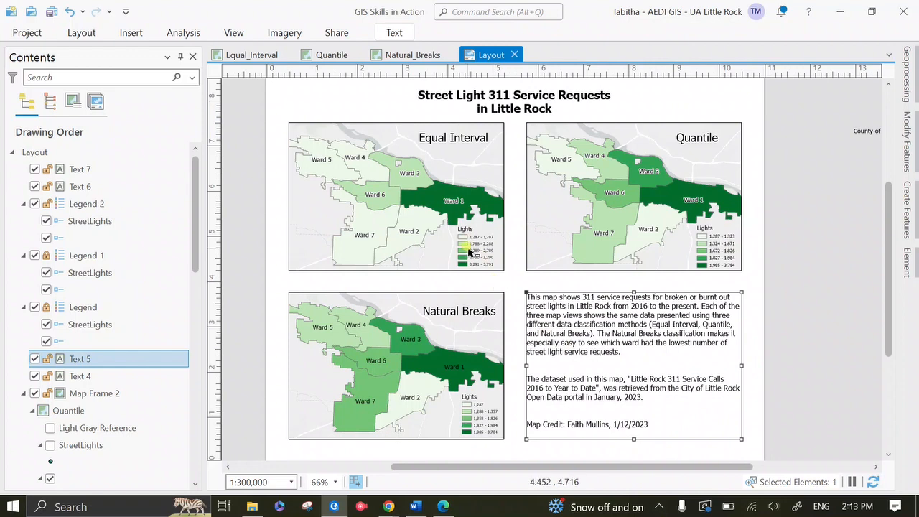
click(487, 235)
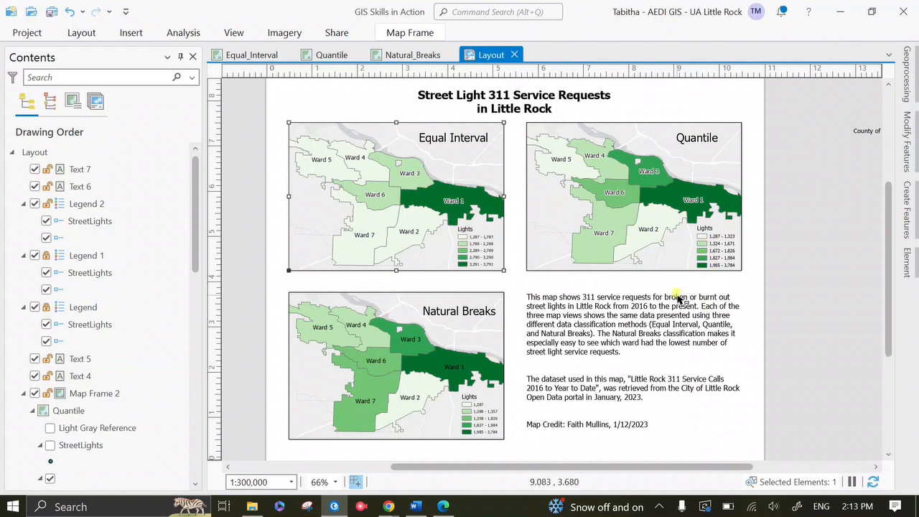
Step: In the Natural Breaks legend's item properties, turn the layer name on and off again, and close the properties
click(478, 415)
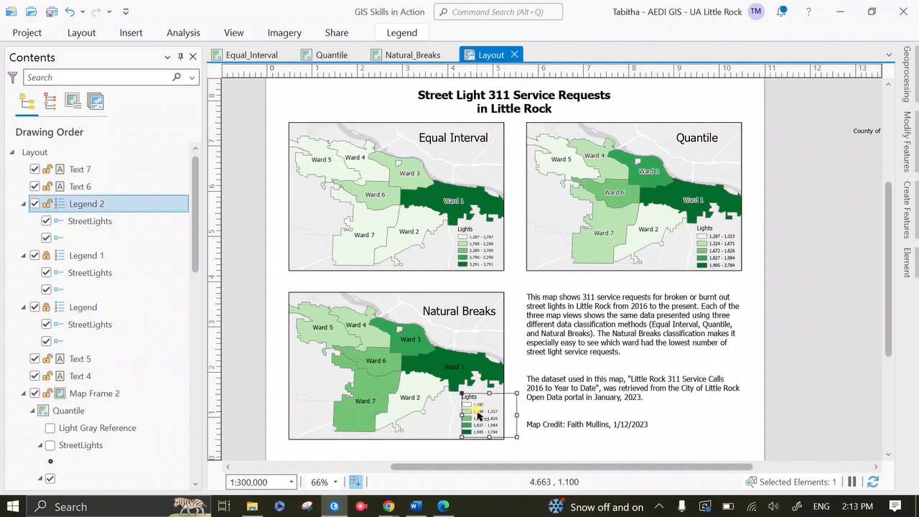
double_click(477, 415)
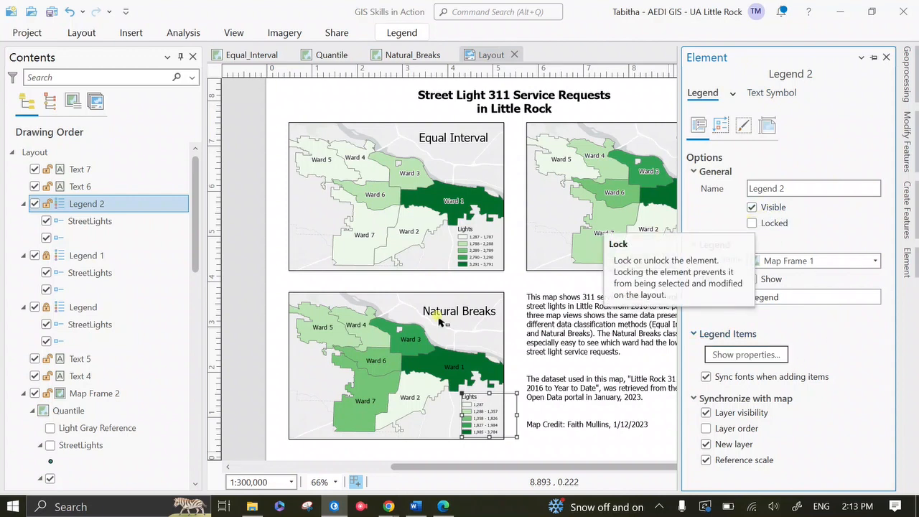
click(760, 356)
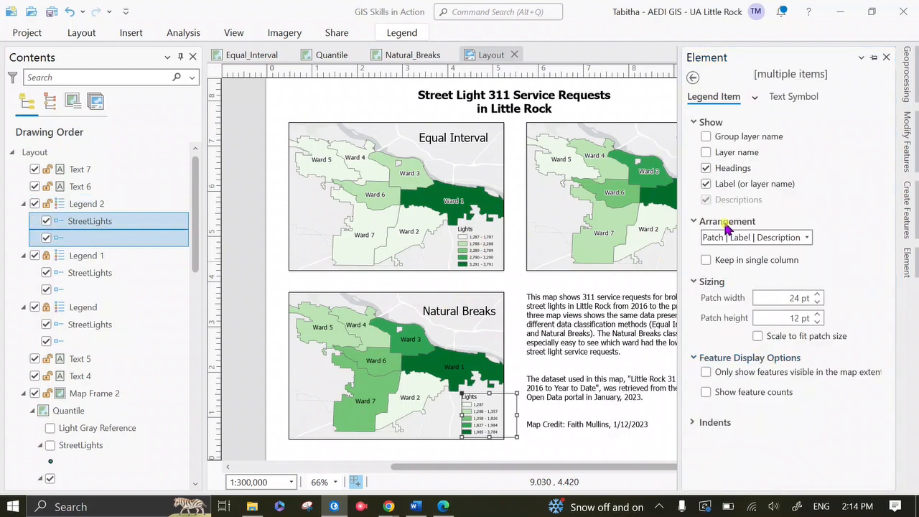
click(725, 153)
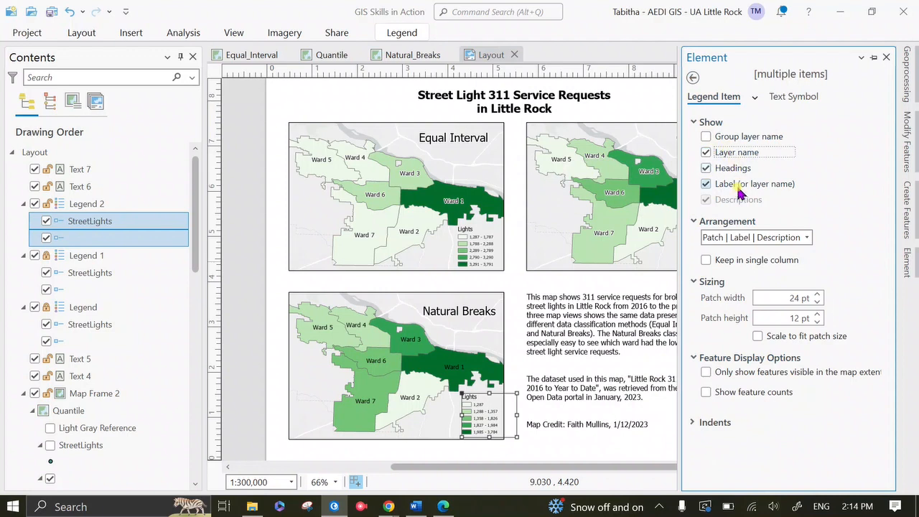
click(706, 153)
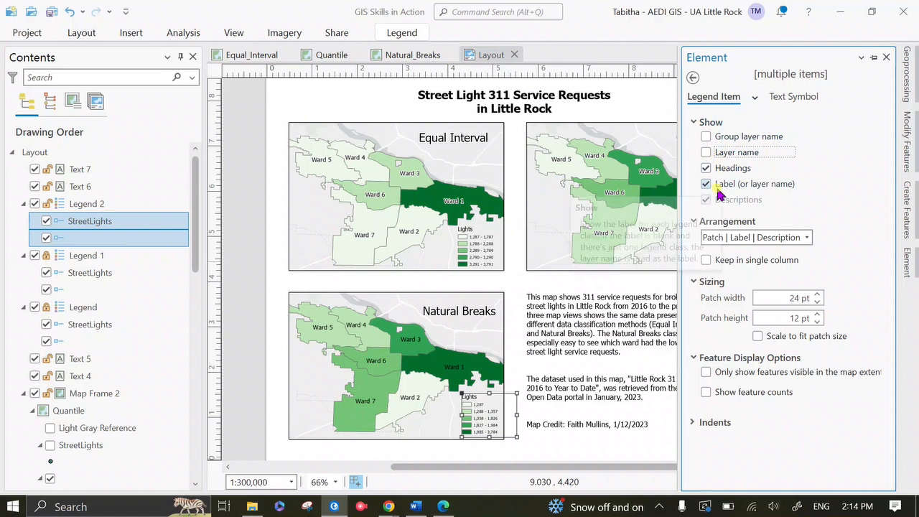
click(887, 56)
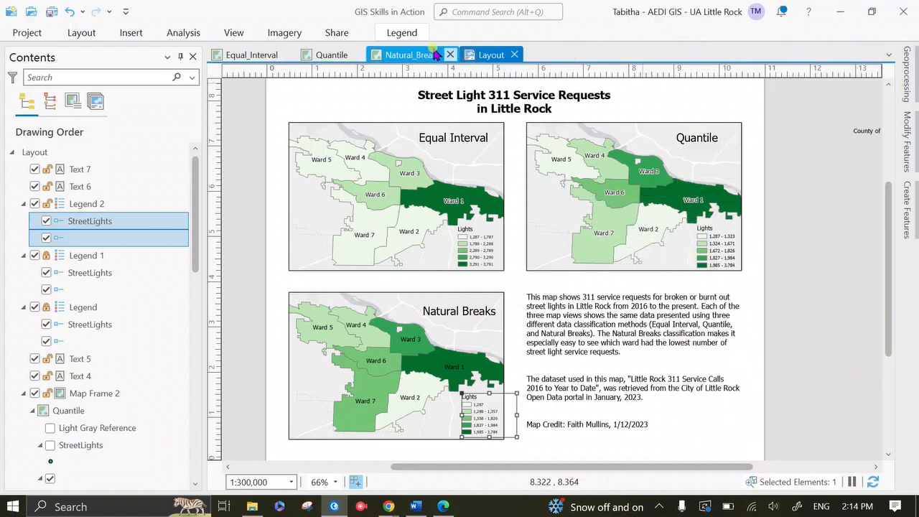
Step: Look at the layout's export presets, close them without exporting, and clear the element selection
click(334, 33)
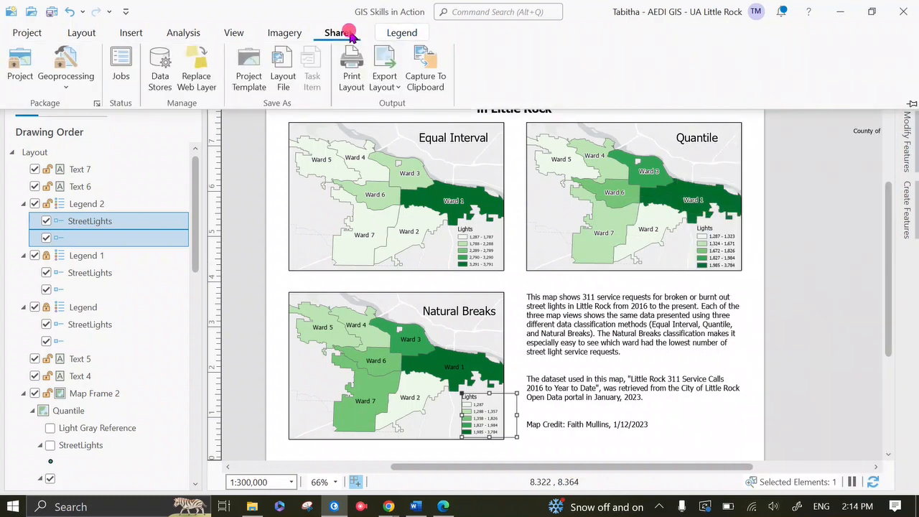
click(397, 83)
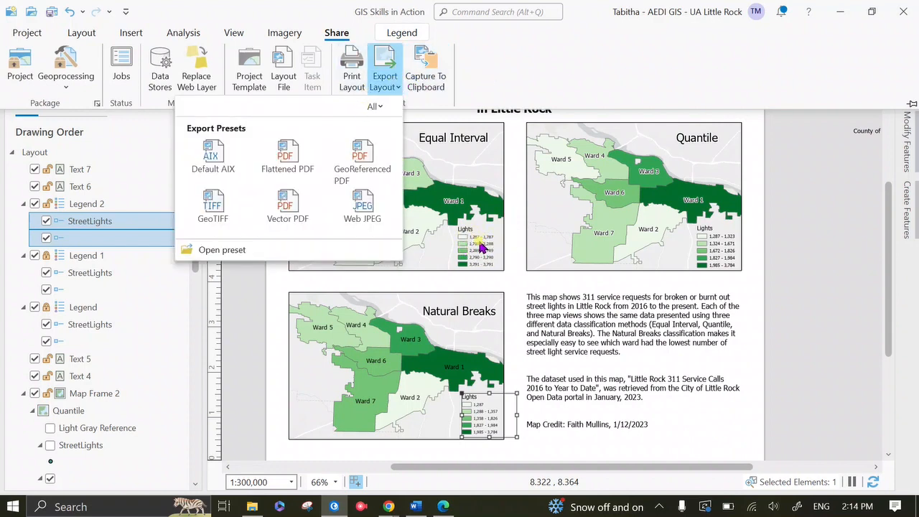
click(554, 332)
click(690, 411)
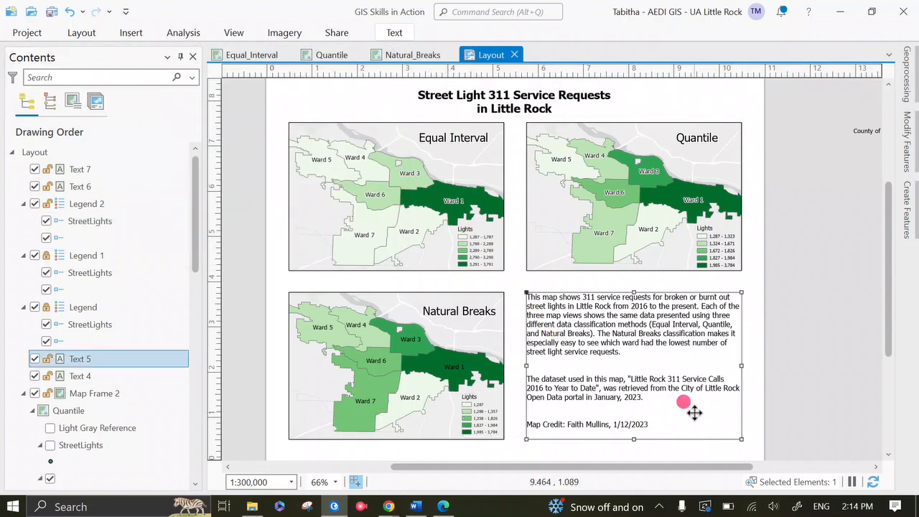
click(800, 414)
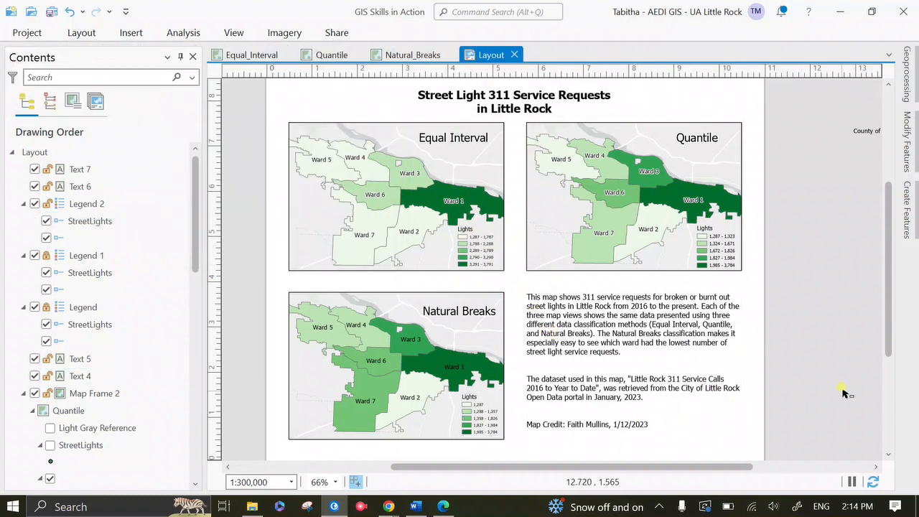